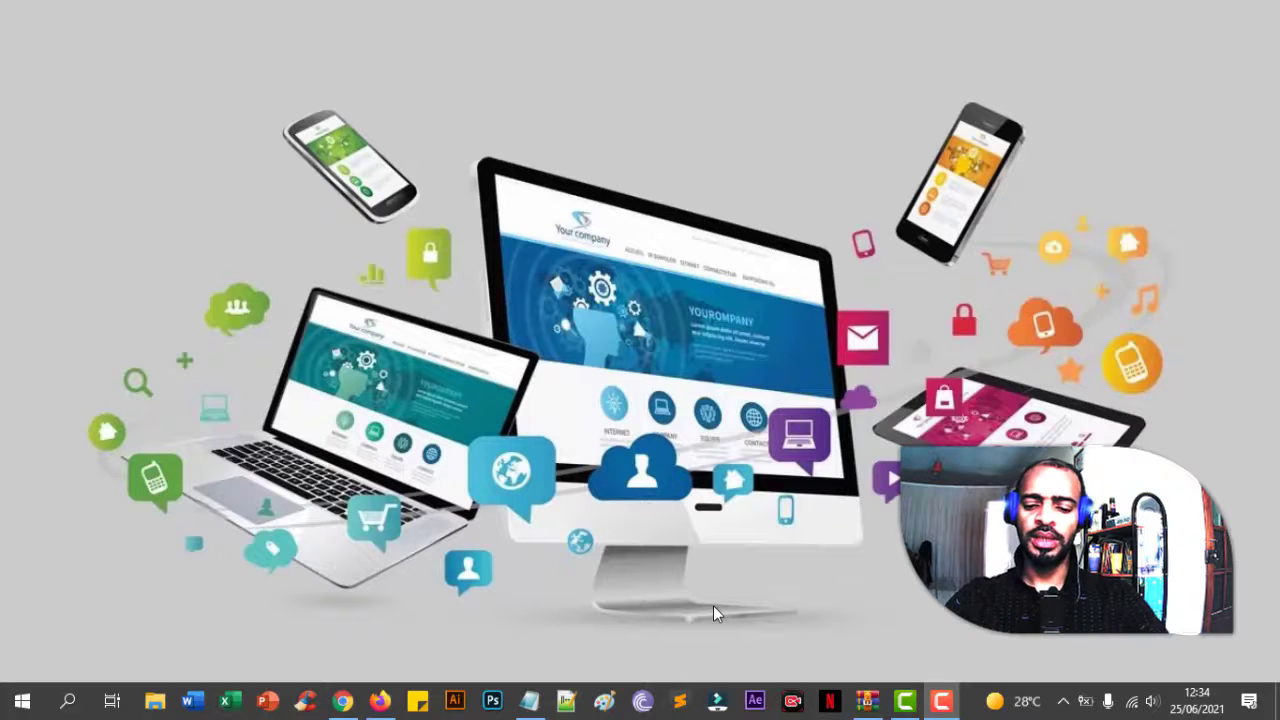
- Bring the cPanel home page back to the front and scroll down to the Softaculous Apps Installer section
click(342, 702)
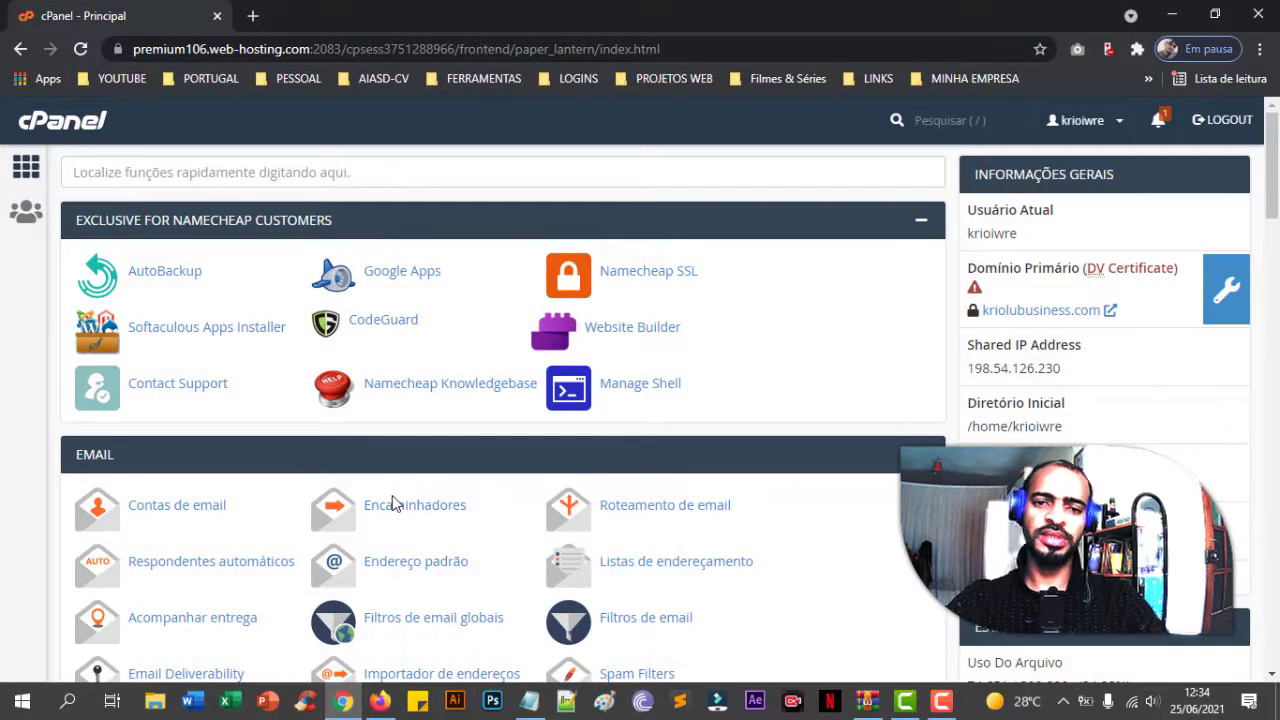
scroll(97, 397, down, 10)
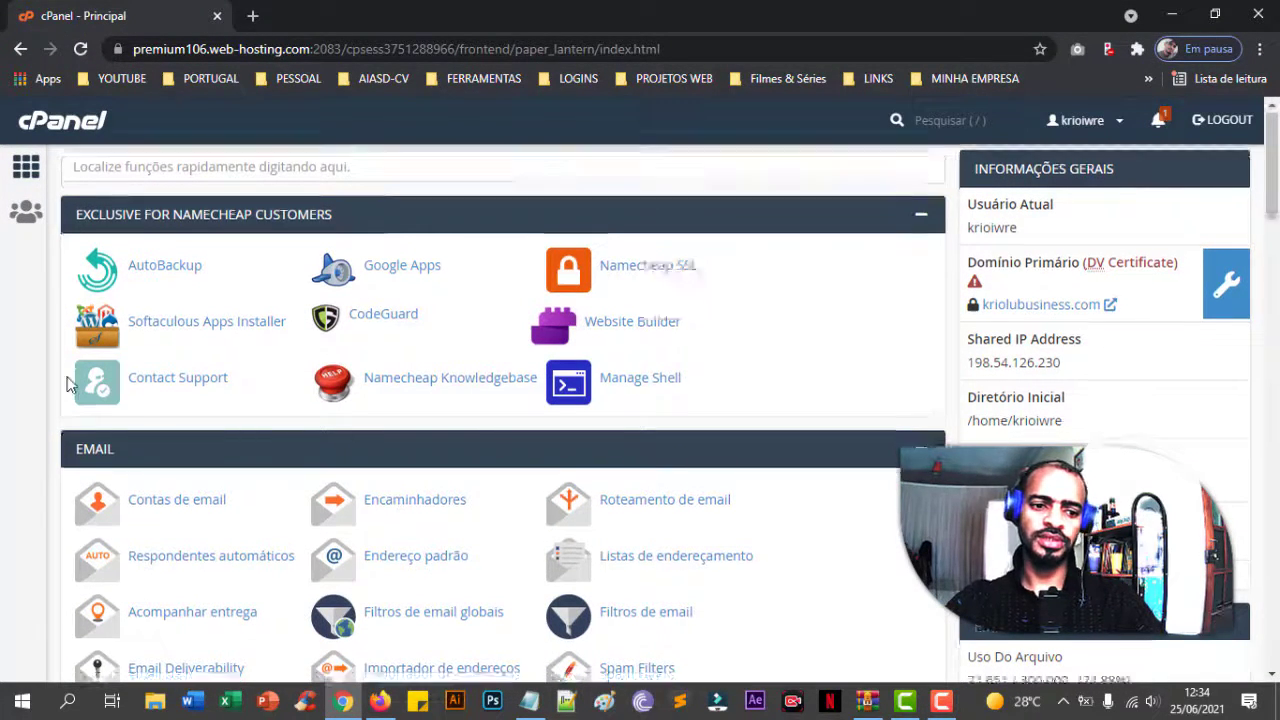
scroll(97, 397, down, 10)
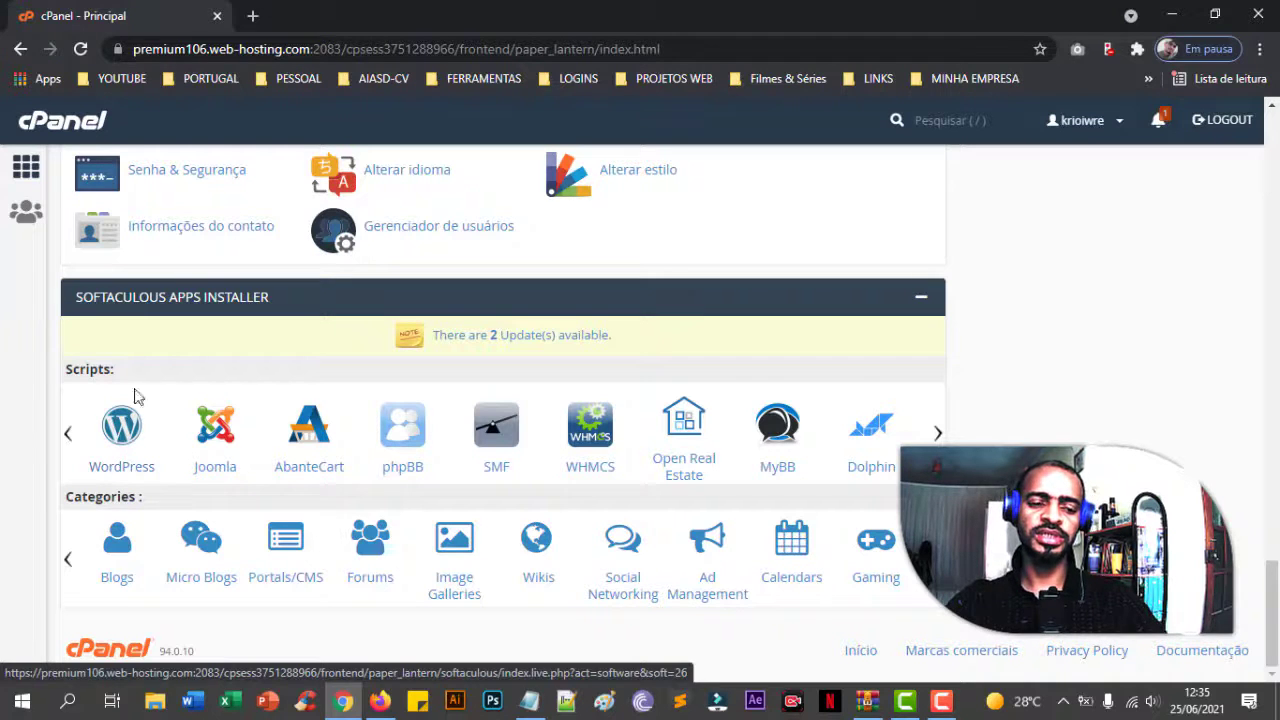
click(254, 17)
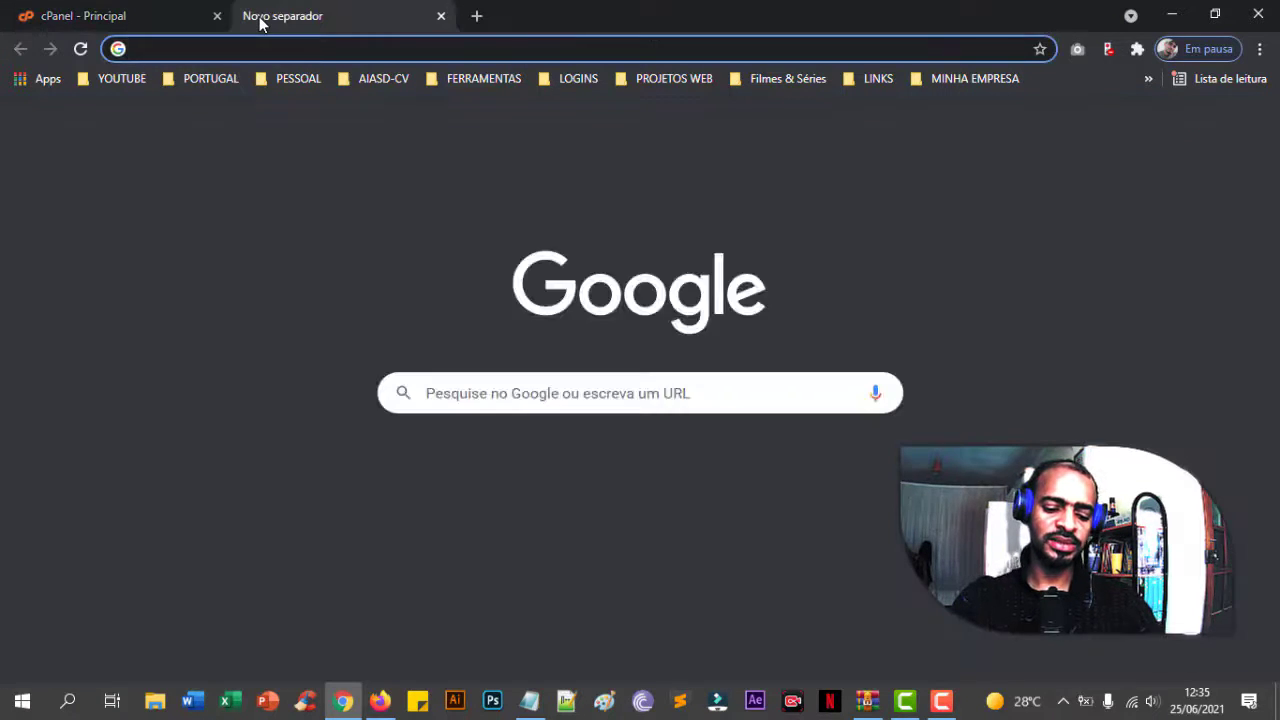
text(cri)
key(Return)
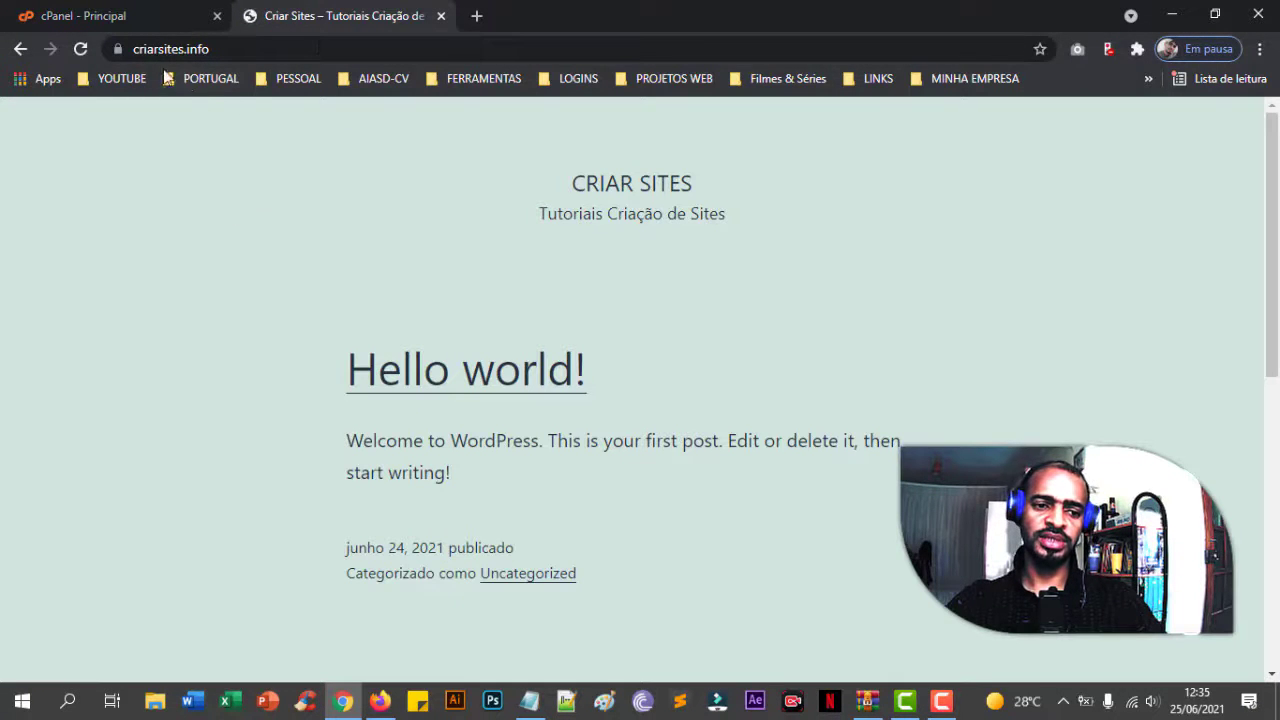
click(285, 50)
click(285, 50)
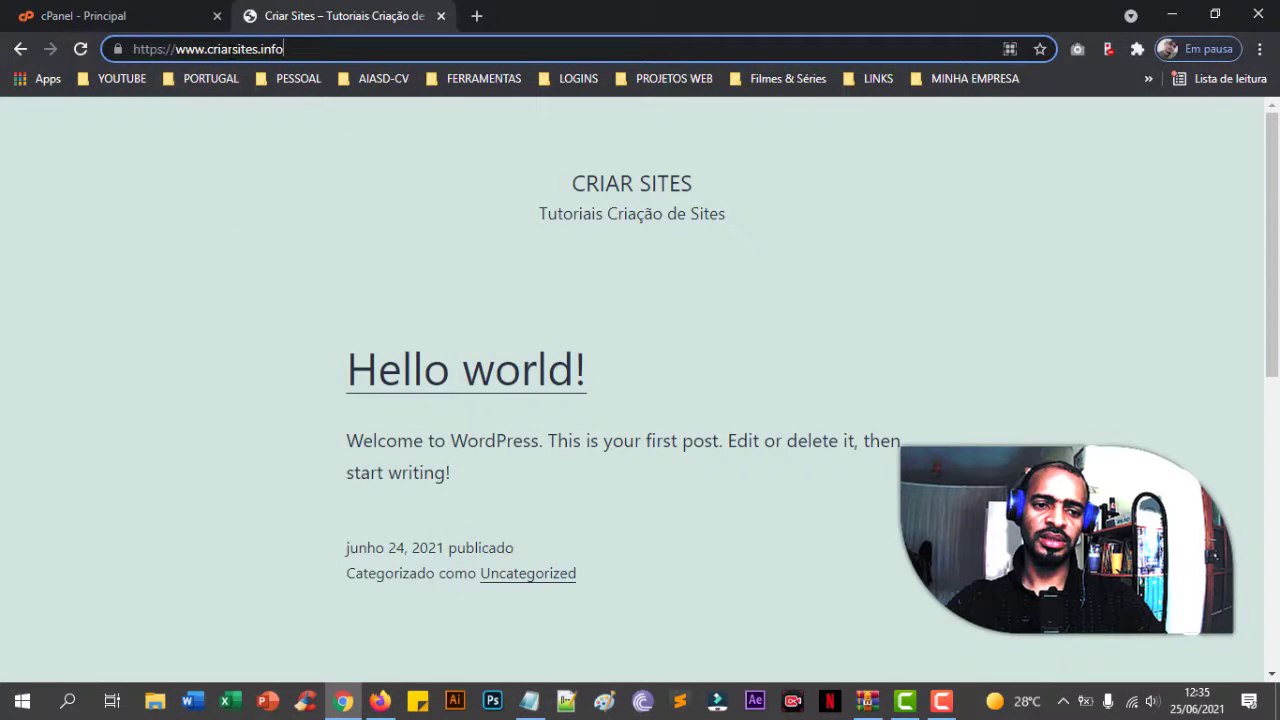
click(234, 140)
click(118, 50)
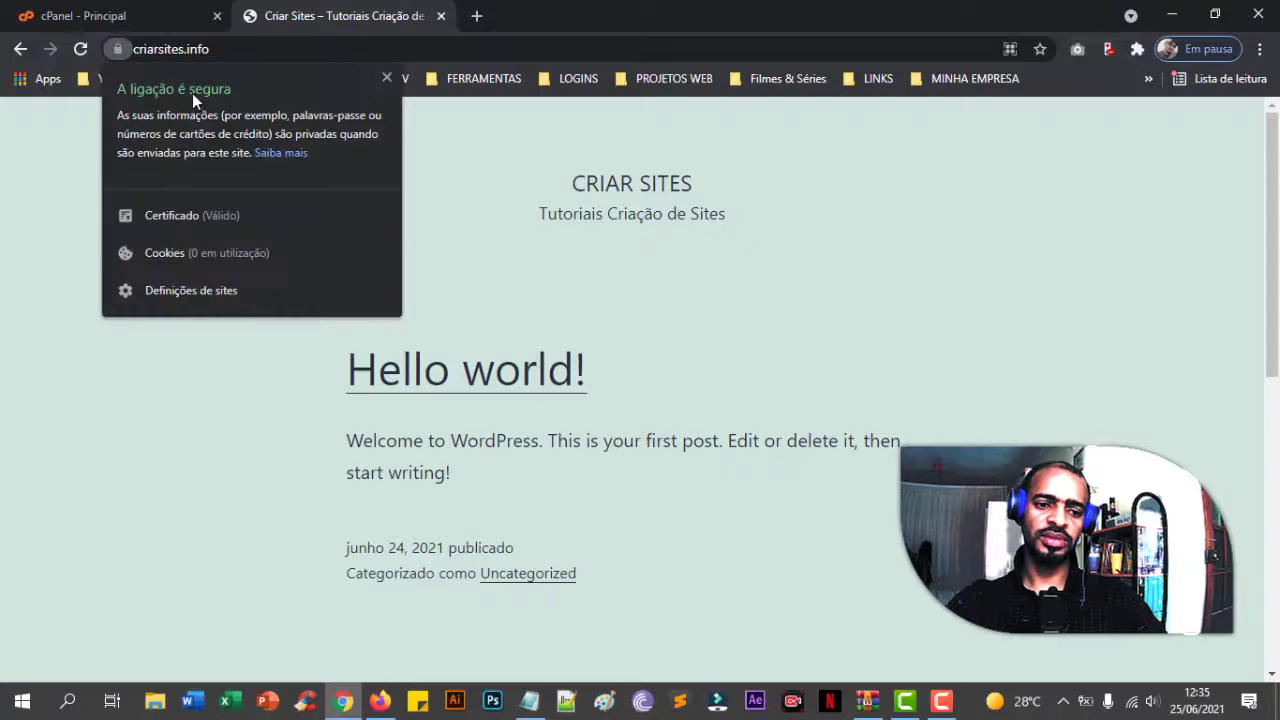
click(446, 231)
click(441, 16)
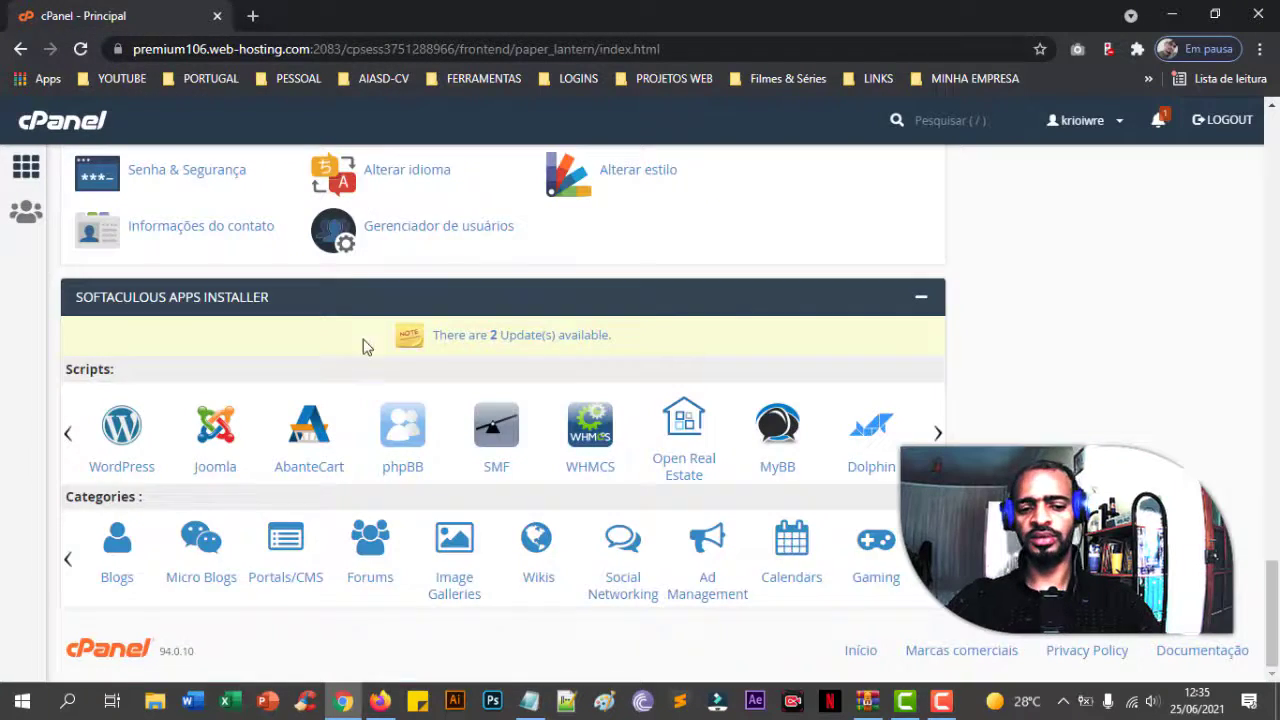
scroll(365, 346, up, 20)
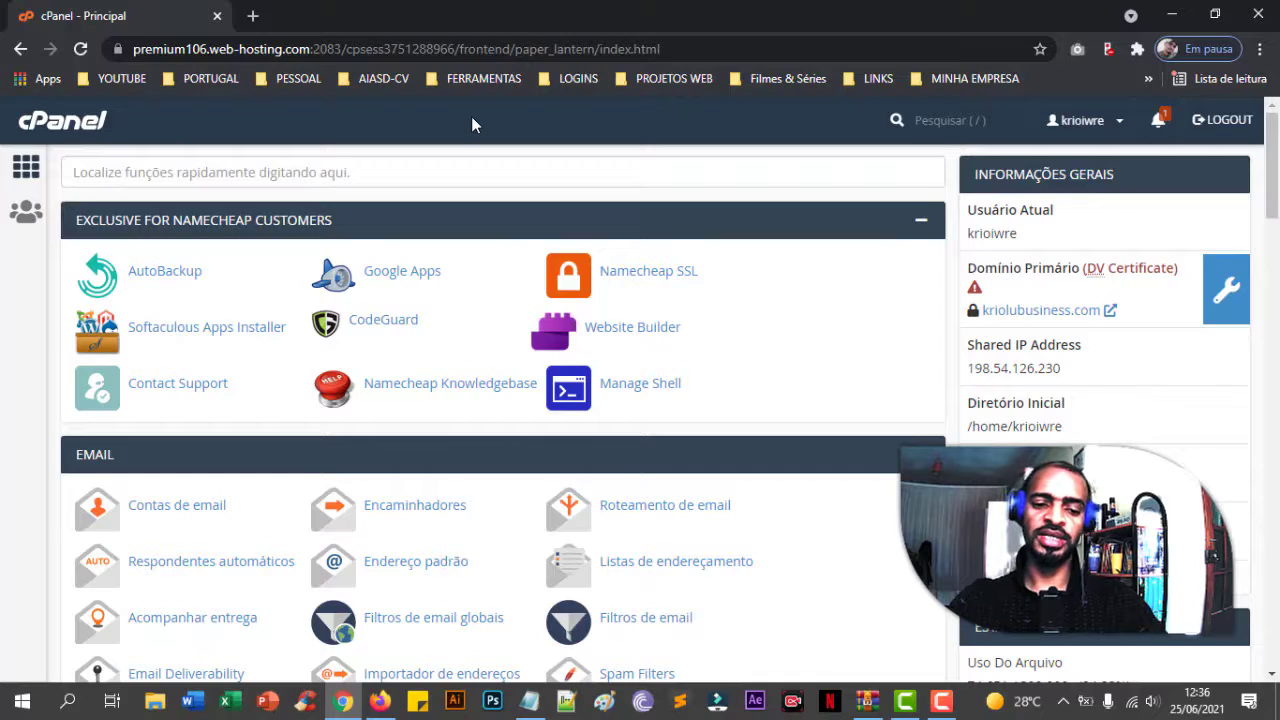
scroll(370, 278, down, 15)
scroll(387, 277, down, 10)
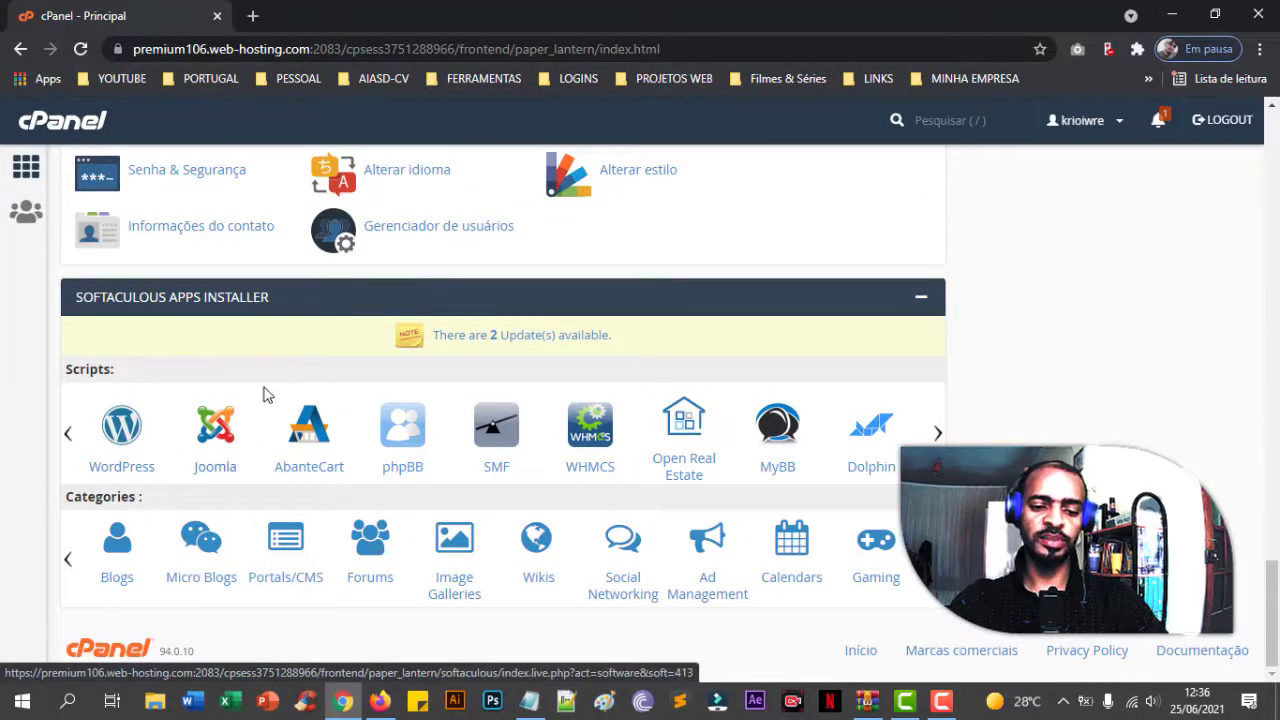
scroll(263, 394, up, 7)
scroll(263, 394, up, 15)
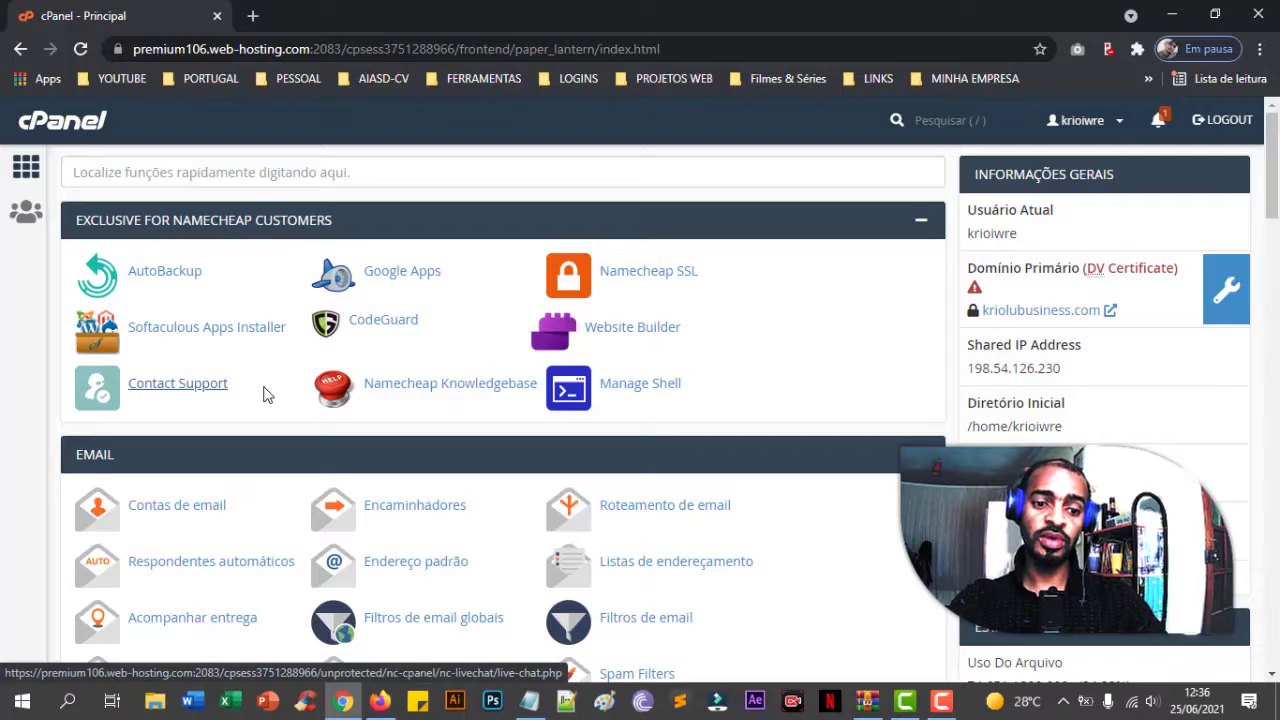
scroll(263, 394, down, 11)
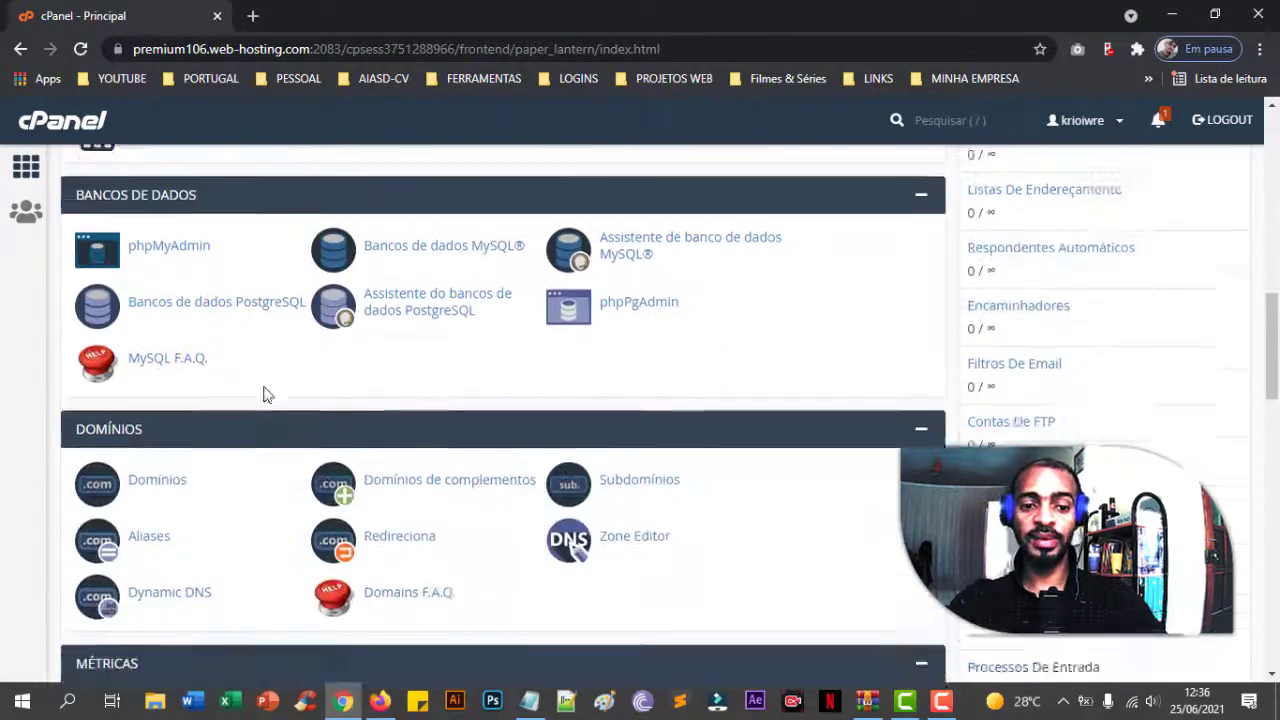
scroll(263, 394, up, 10)
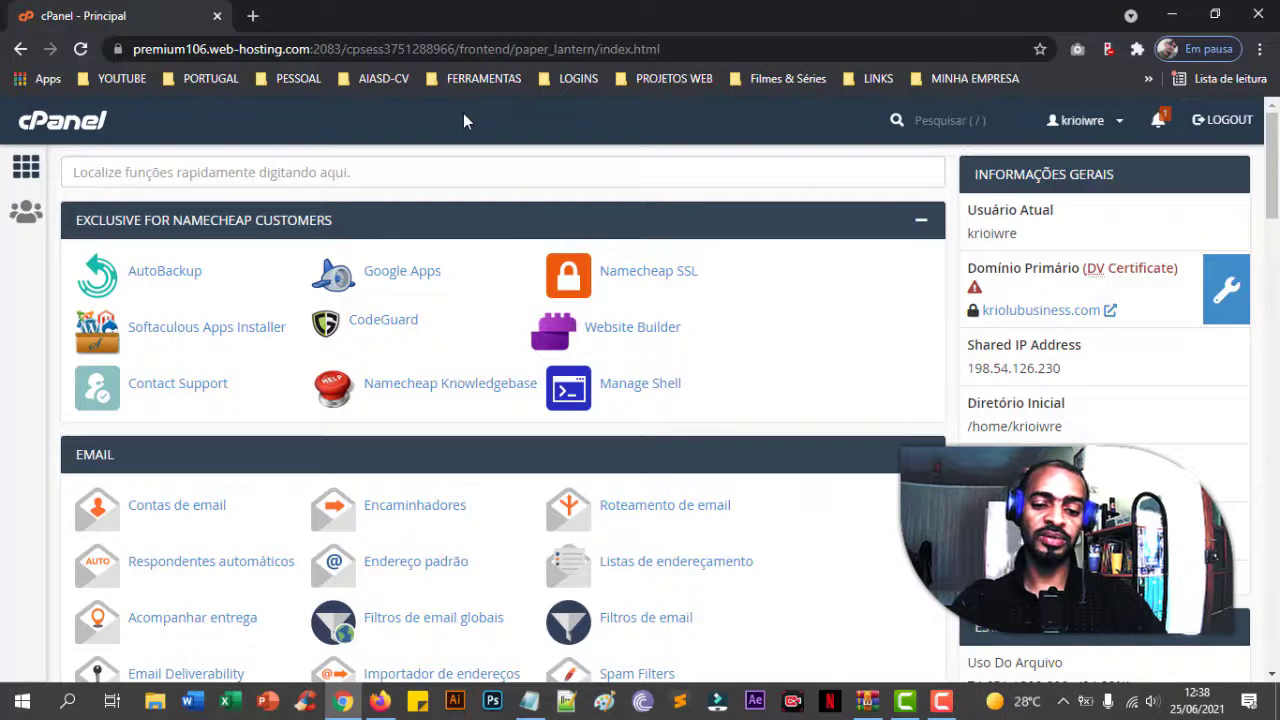
scroll(486, 257, down, 10)
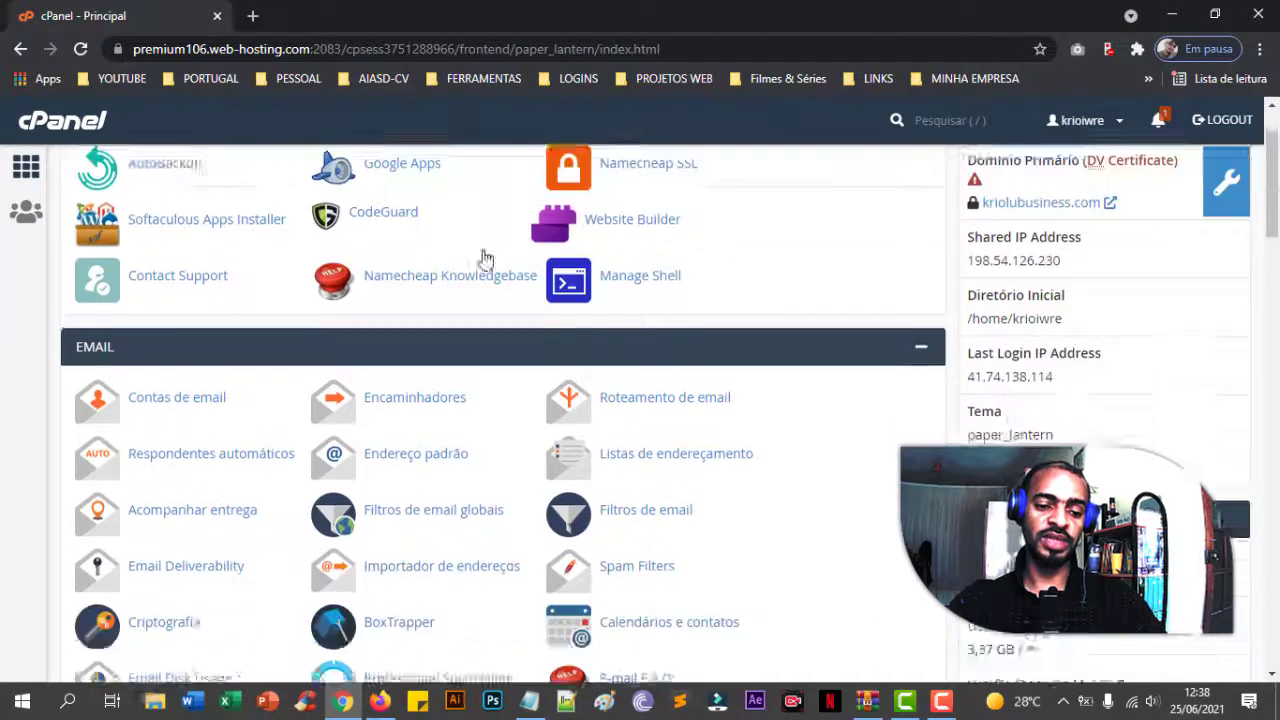
scroll(505, 325, up, 10)
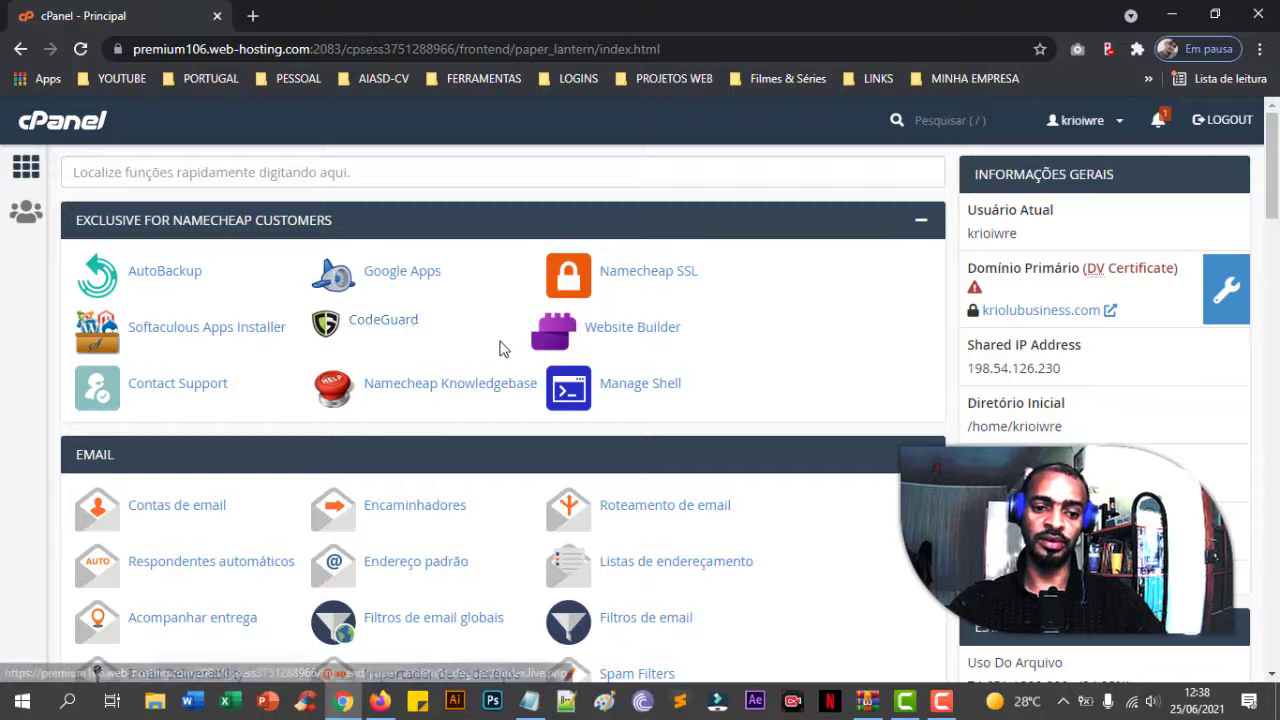
scroll(502, 368, down, 4)
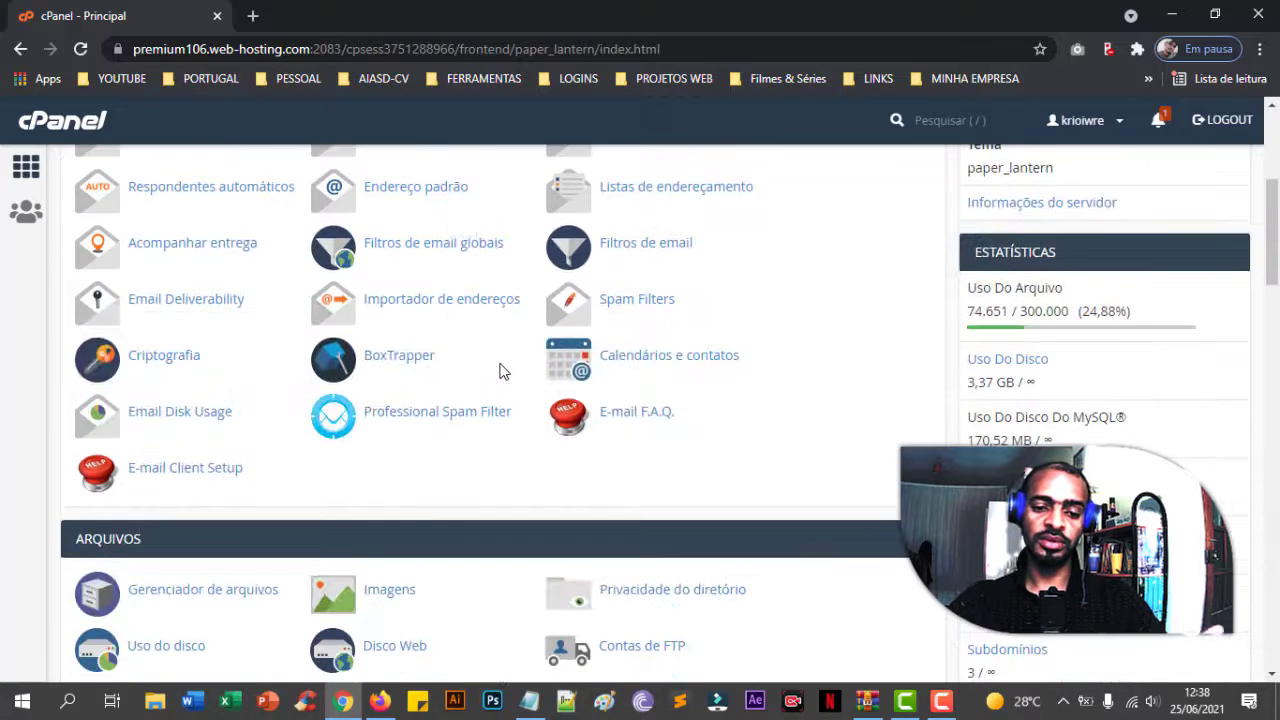
scroll(502, 371, up, 4)
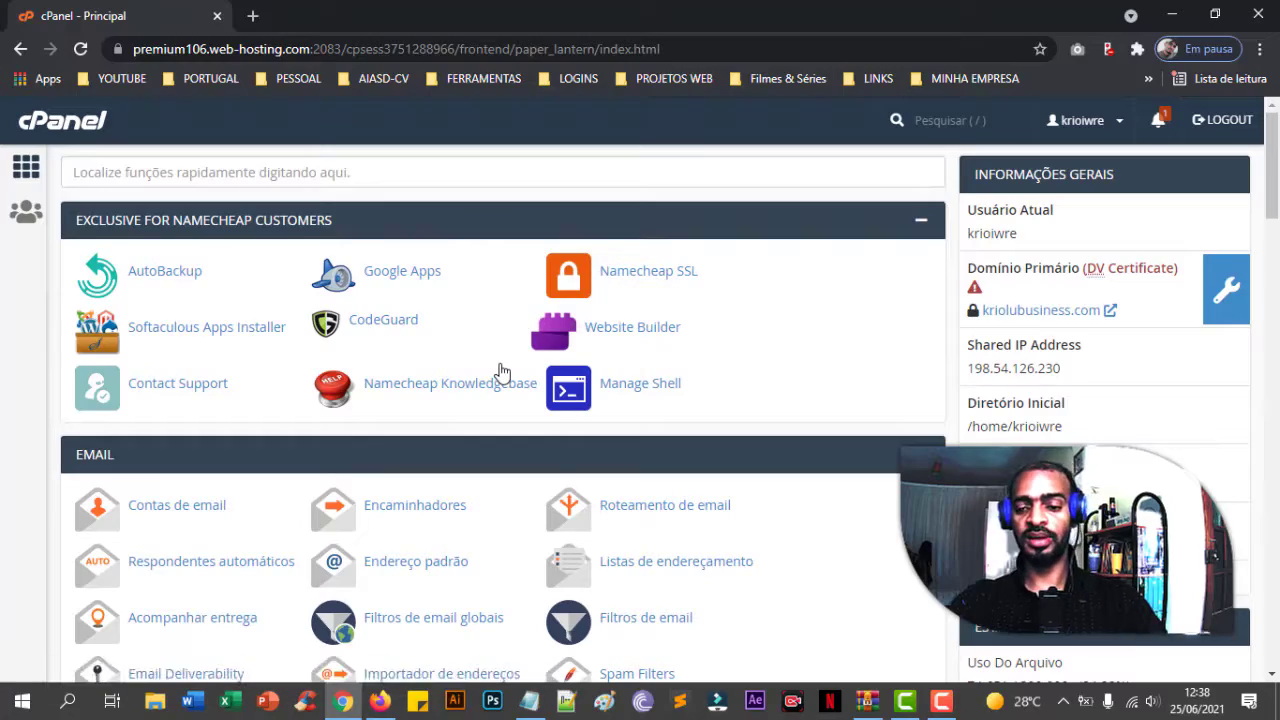
scroll(502, 371, down, 15)
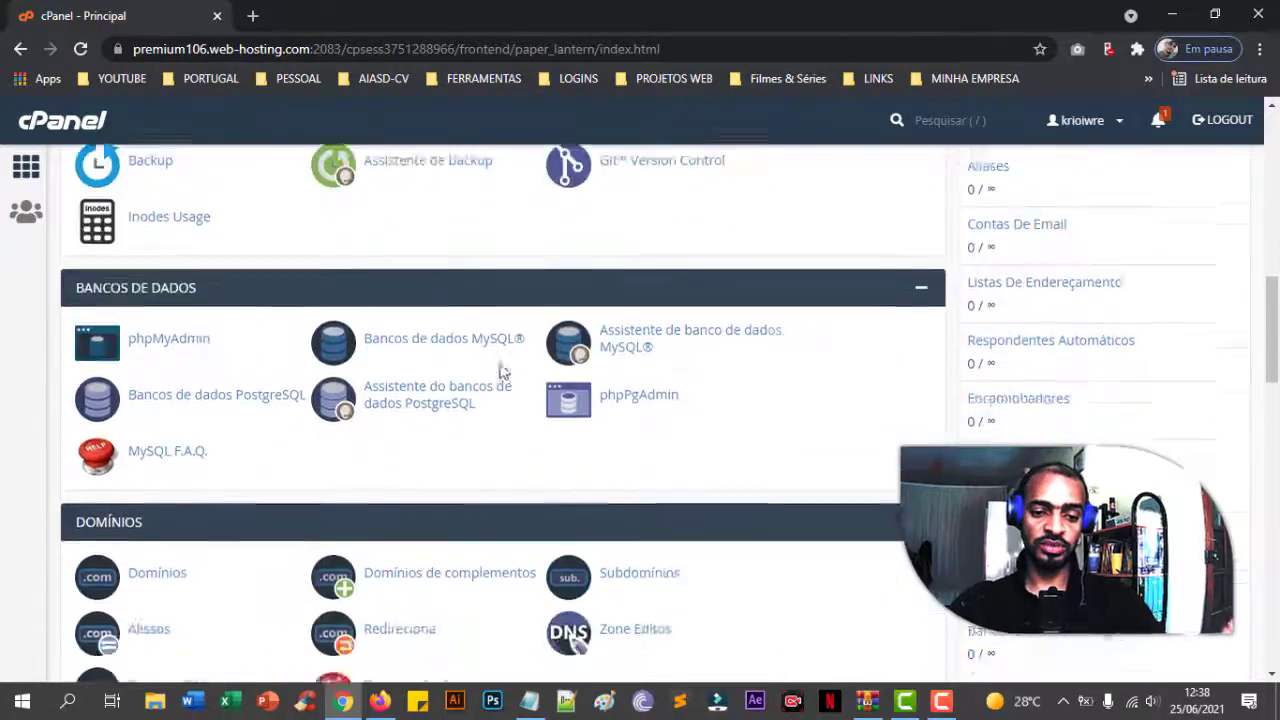
scroll(502, 371, down, 4)
scroll(502, 371, up, 20)
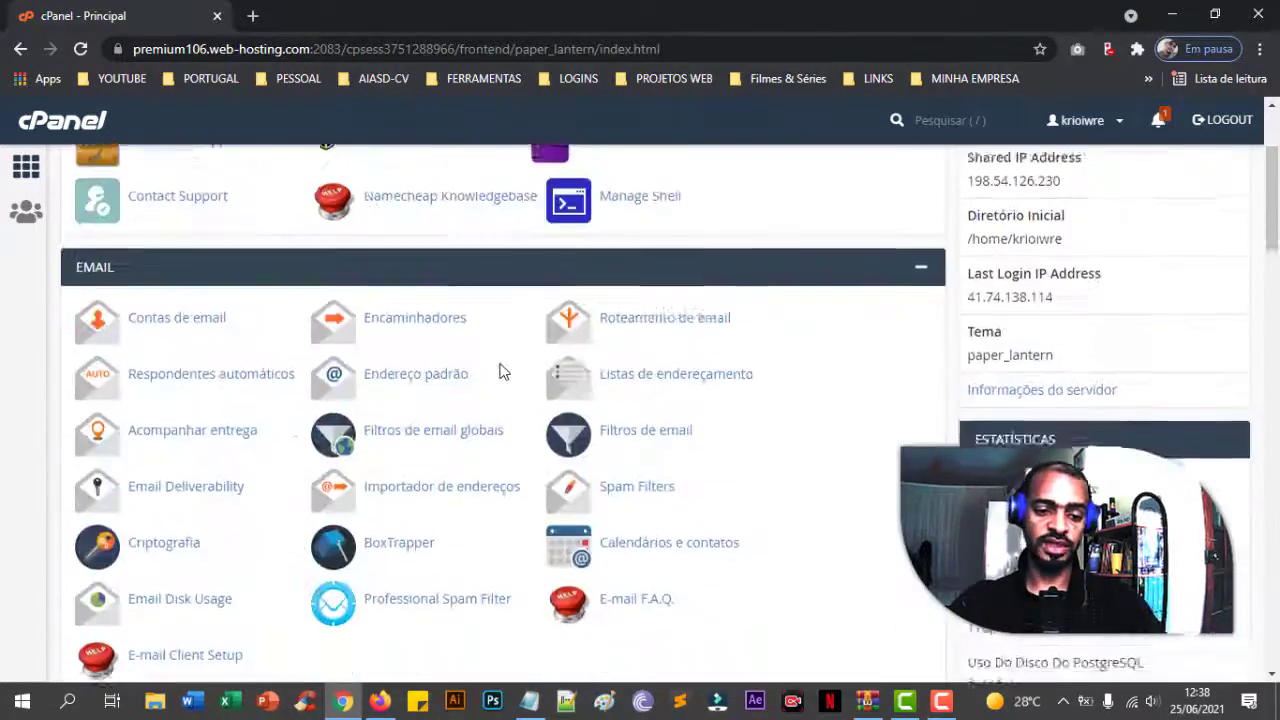
scroll(502, 371, down, 2)
scroll(502, 371, up, 2)
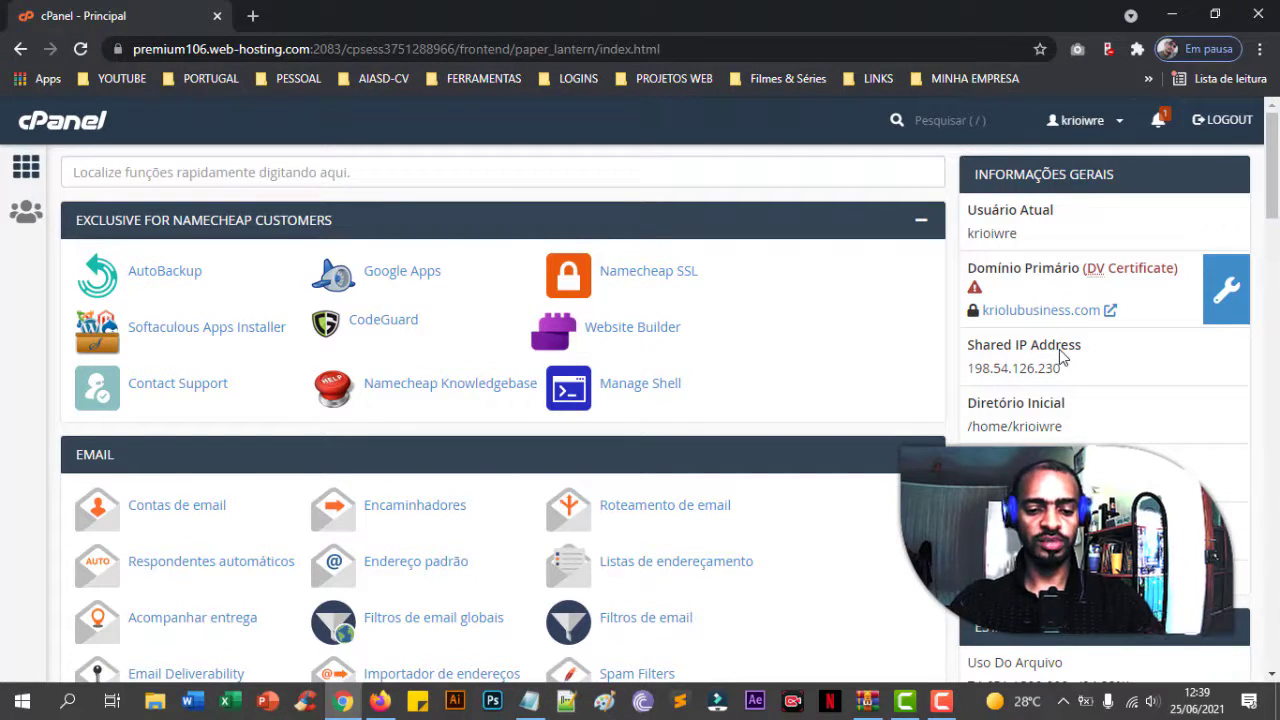
scroll(491, 420, down, 10)
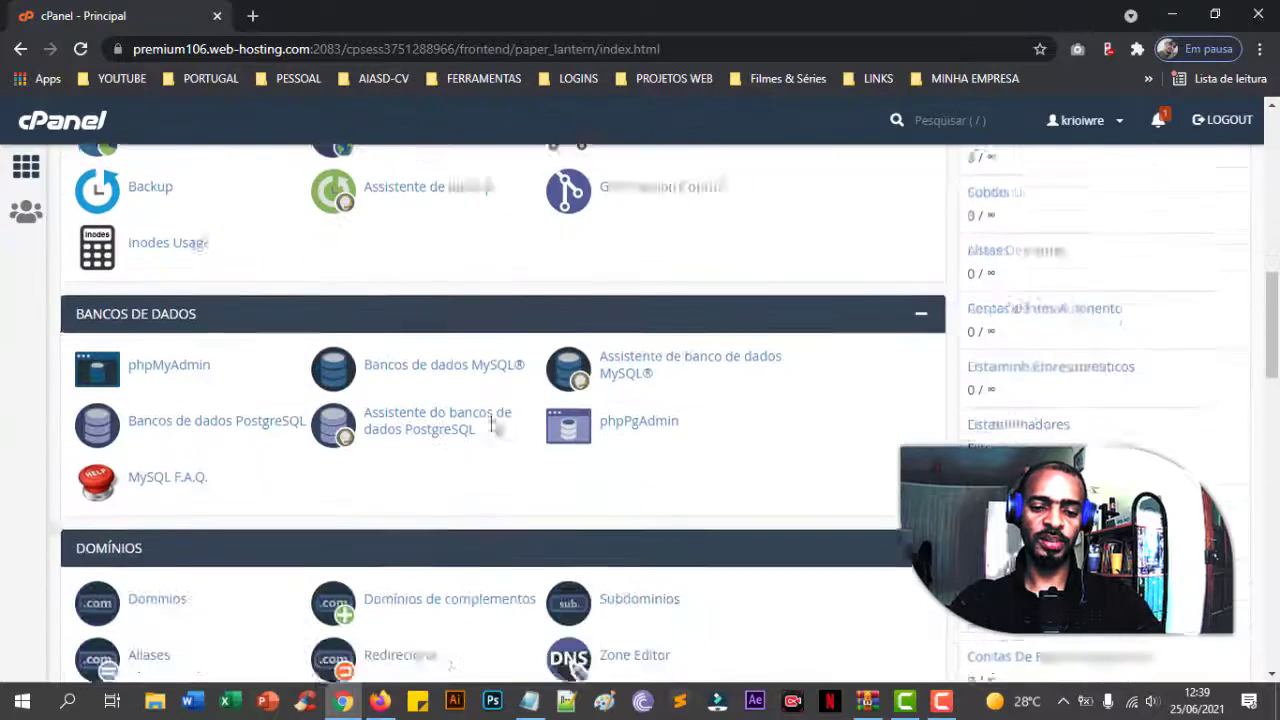
scroll(712, 322, down, 3)
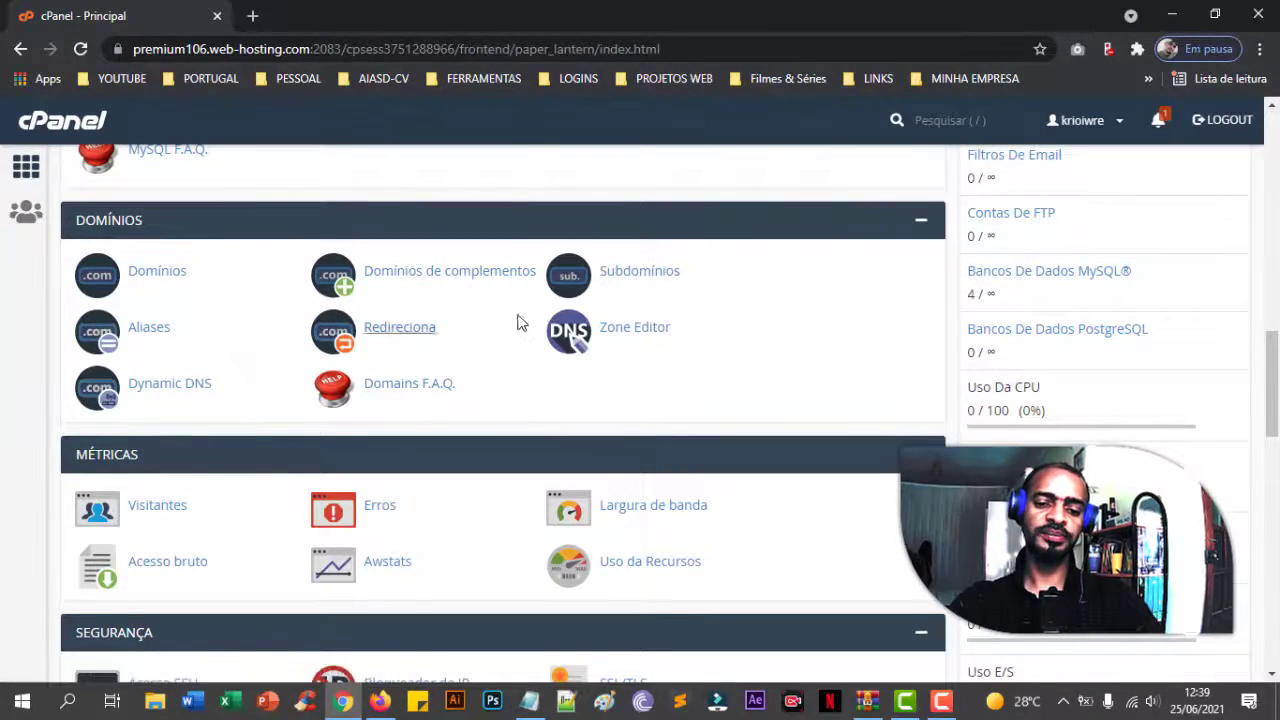
click(513, 281)
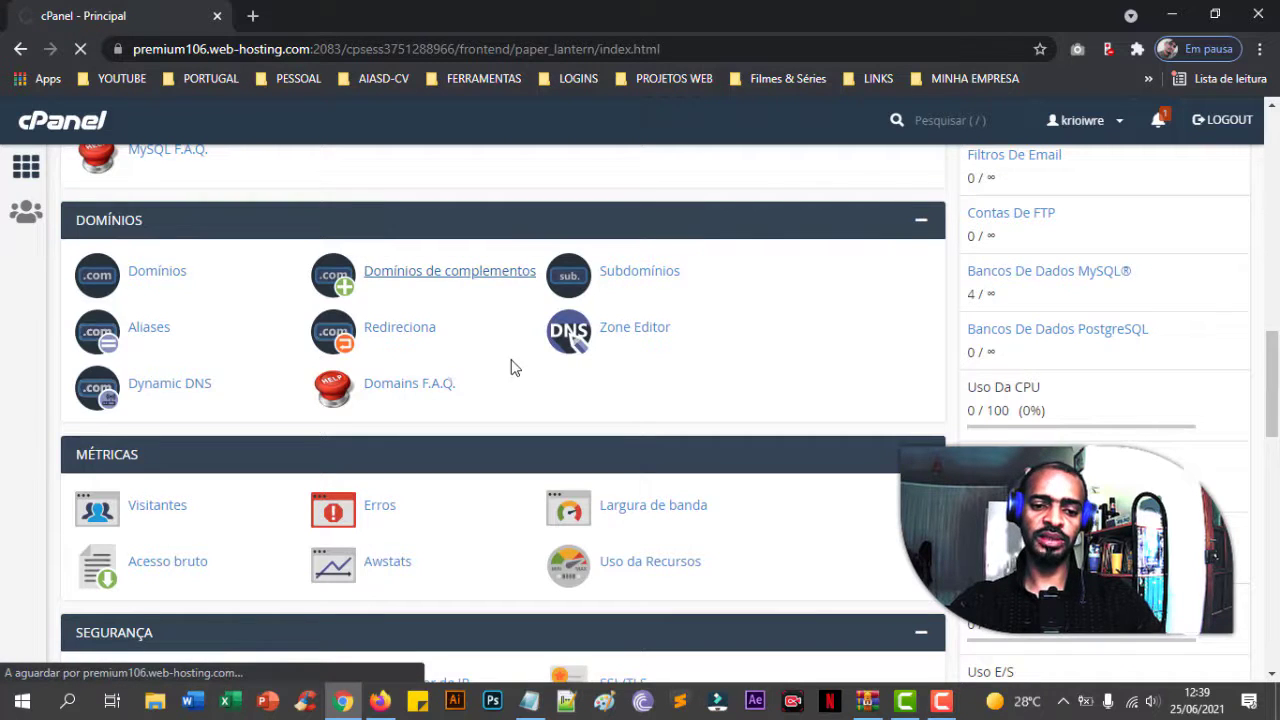
scroll(513, 368, down, 2)
scroll(513, 368, down, 5)
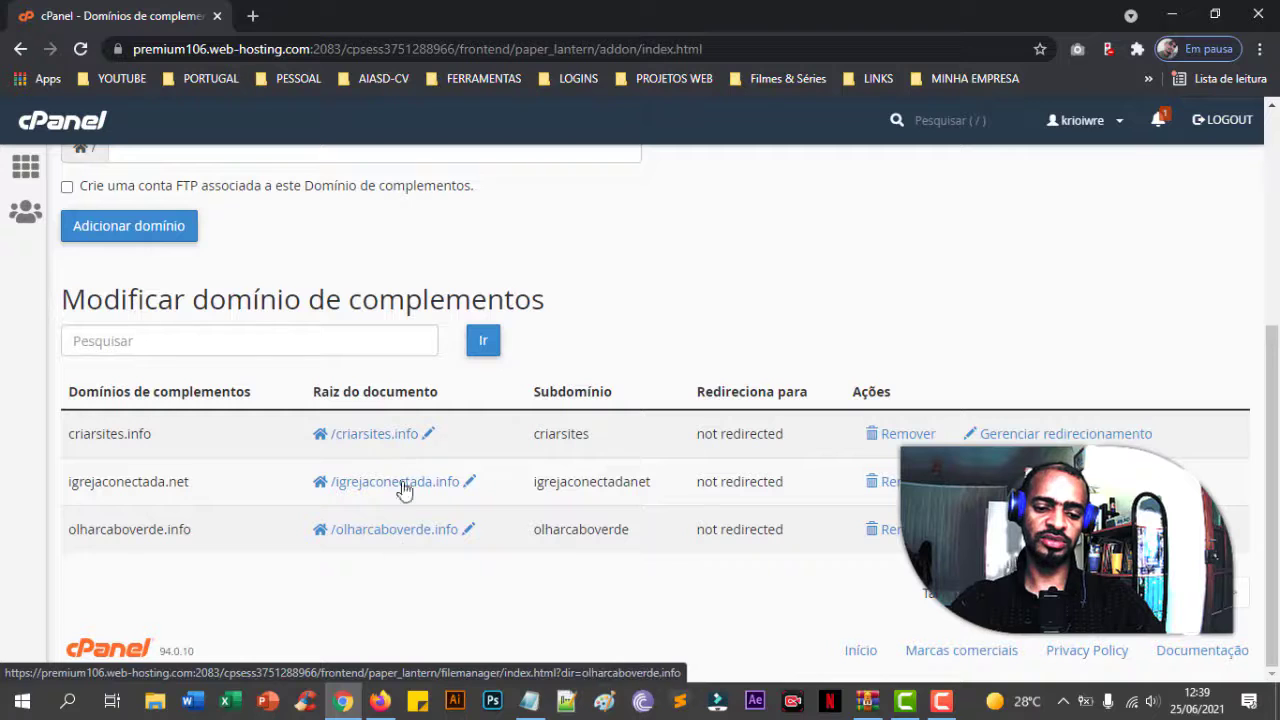
scroll(550, 474, up, 2)
scroll(550, 474, up, 2)
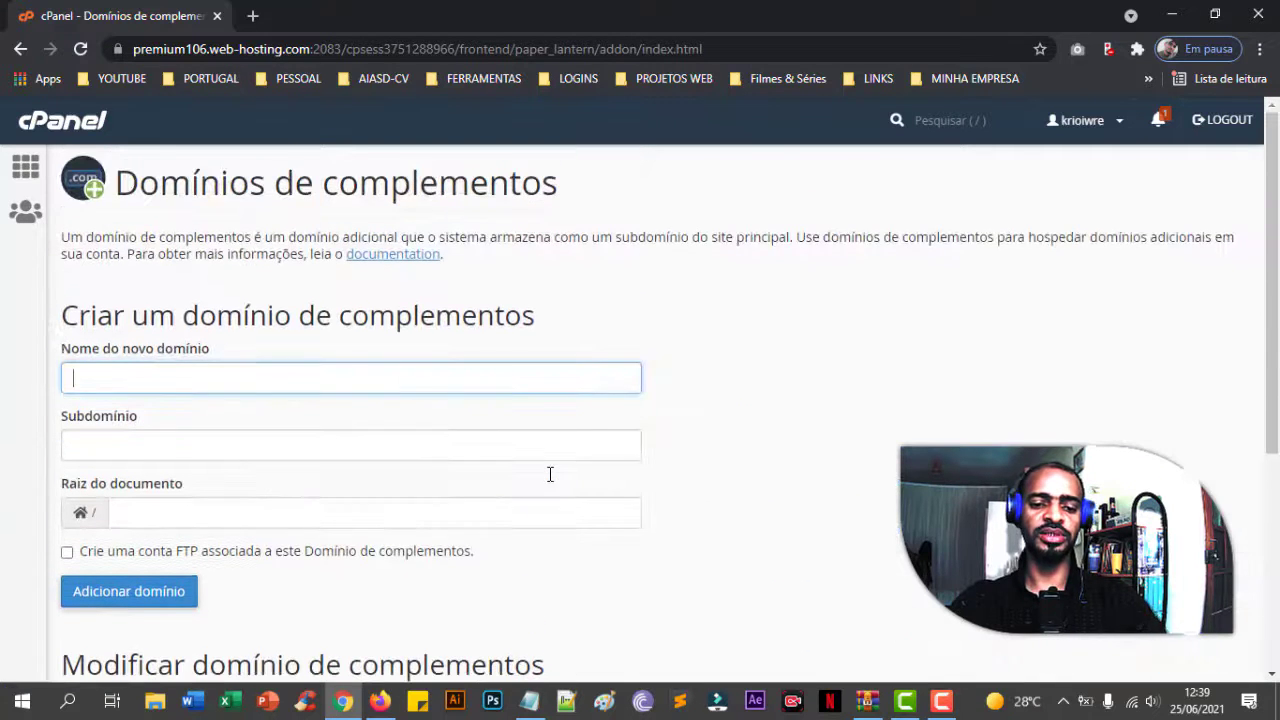
click(30, 172)
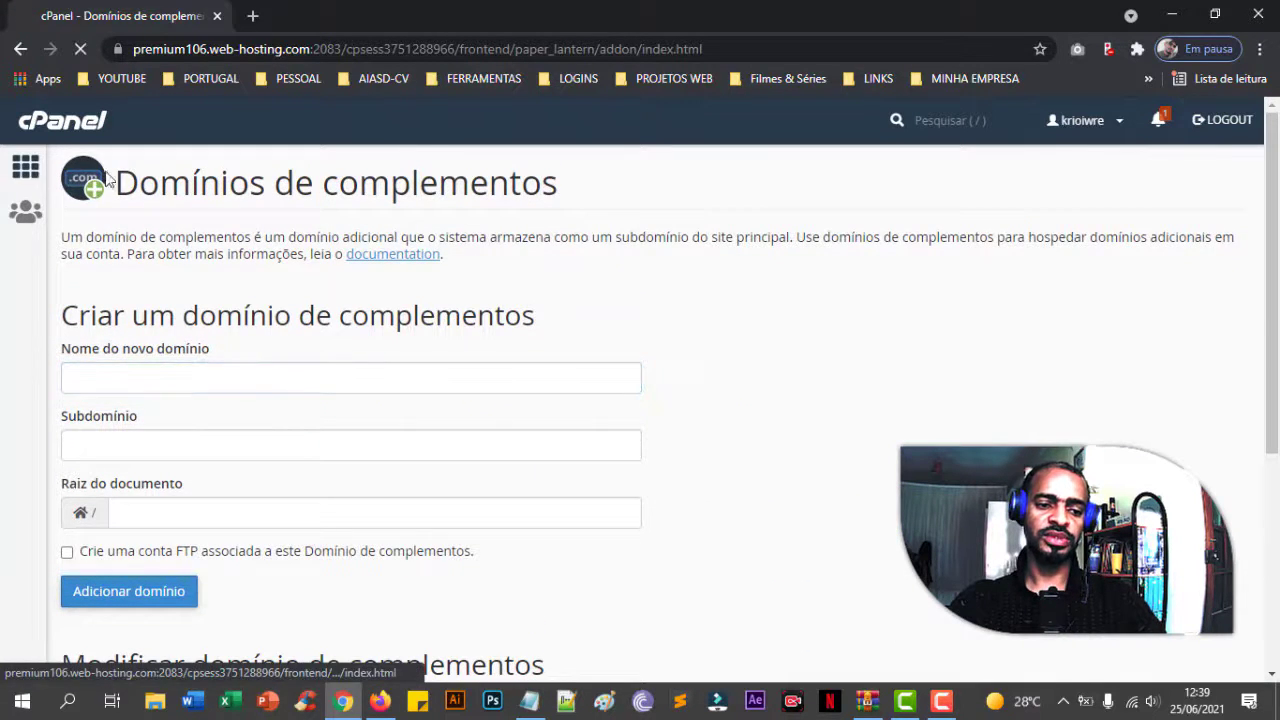
scroll(489, 289, down, 3)
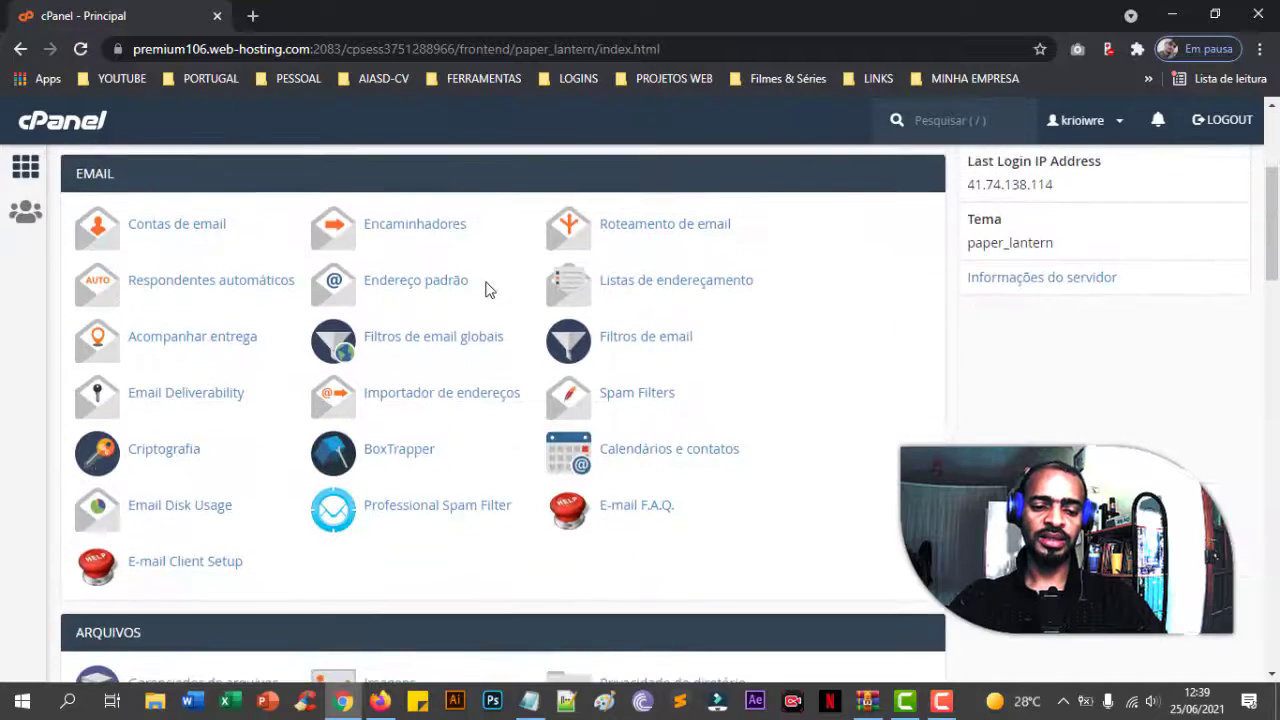
scroll(487, 287, up, 3)
scroll(445, 355, down, 3)
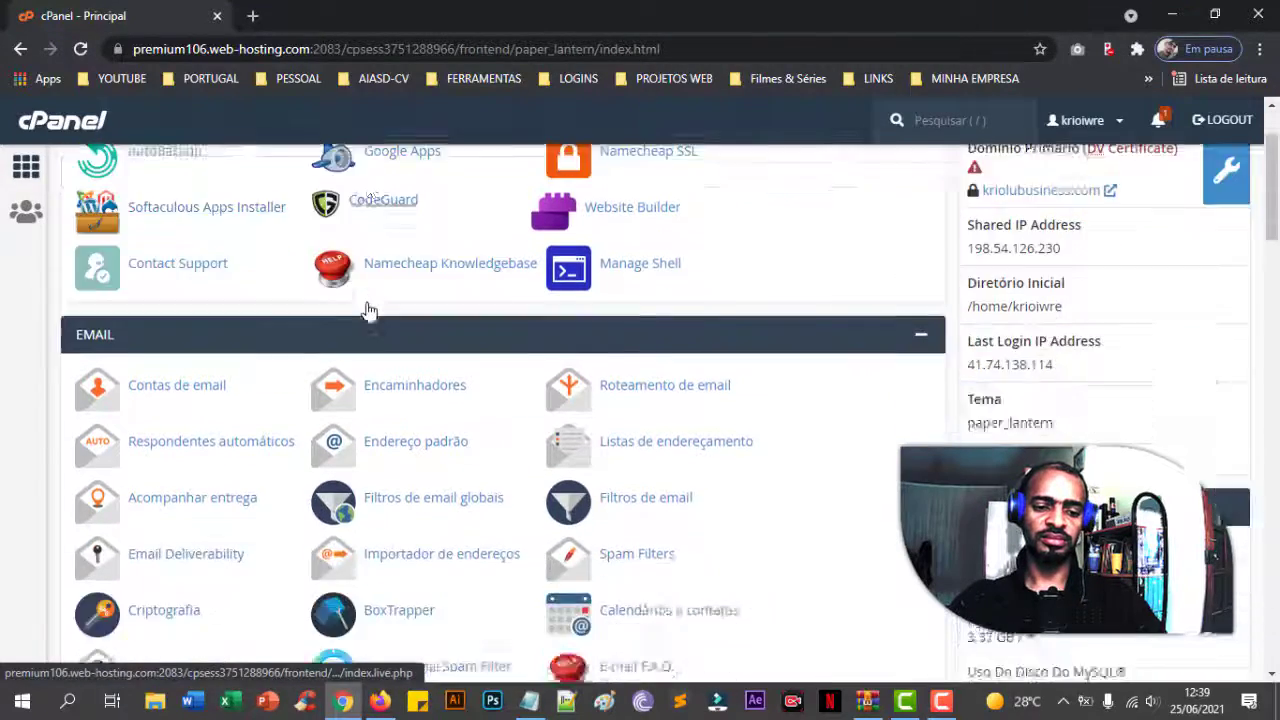
scroll(377, 311, down, 5)
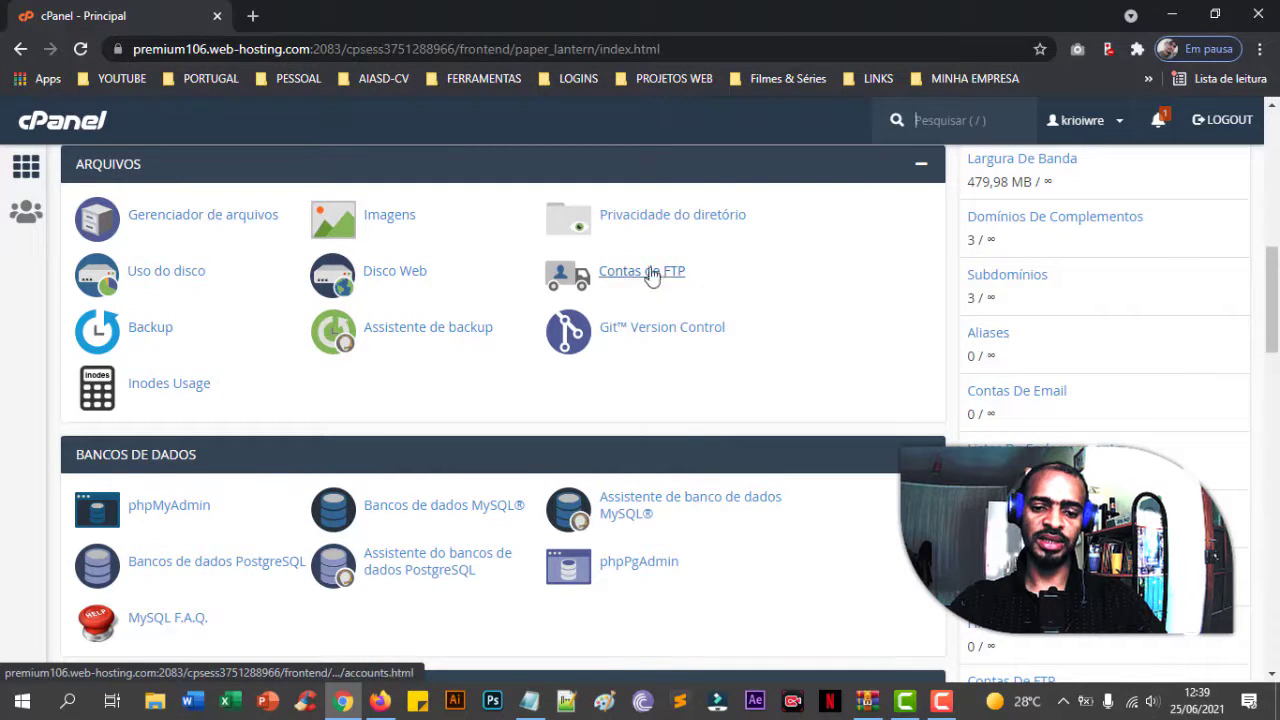
scroll(509, 320, down, 3)
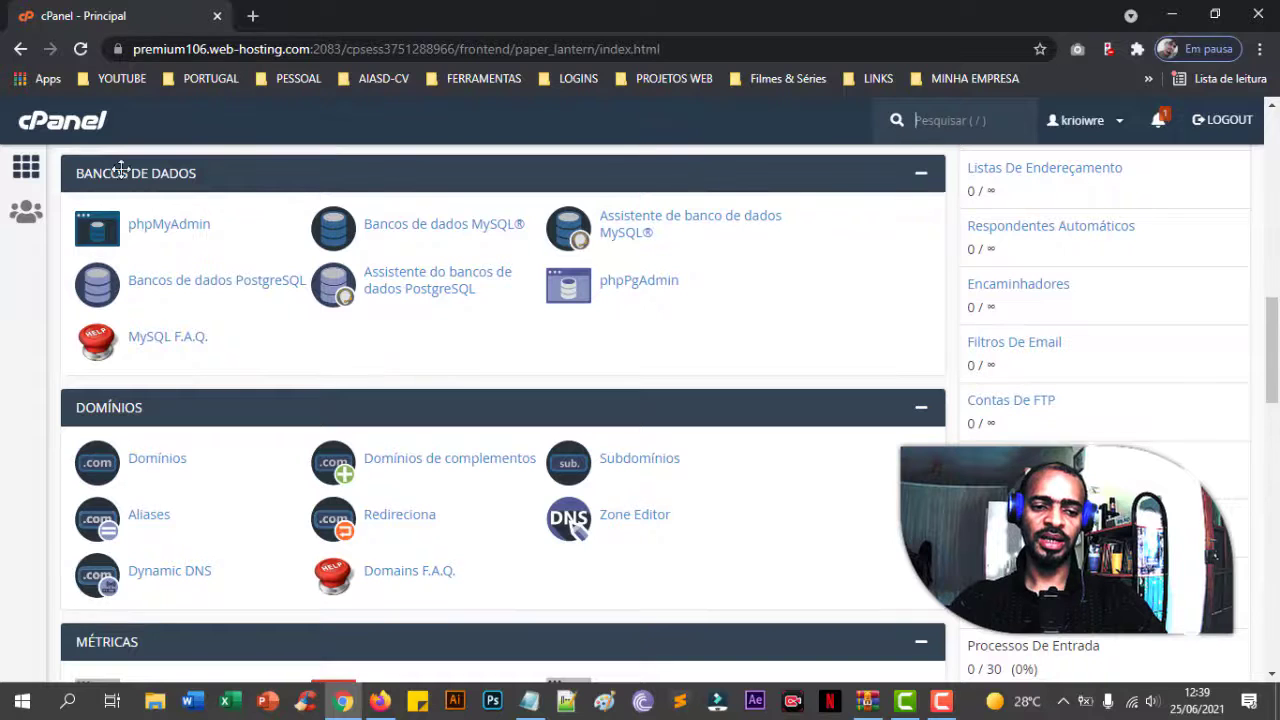
scroll(523, 300, down, 2)
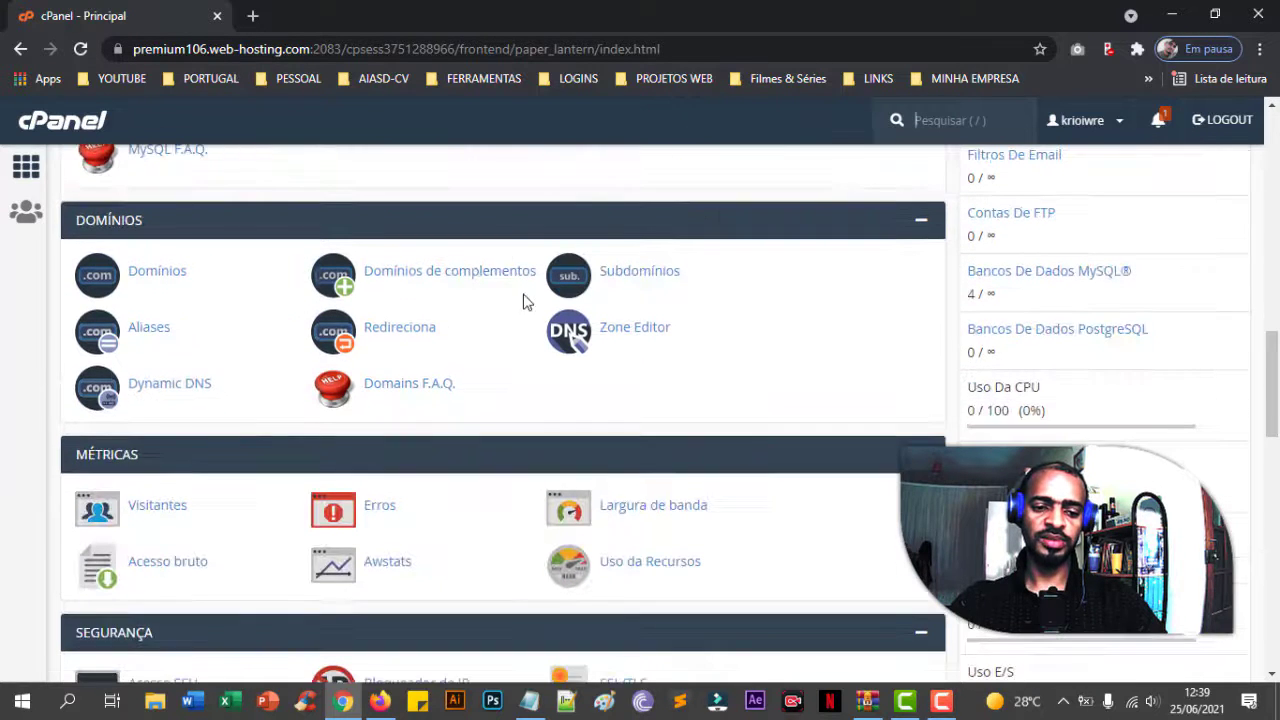
scroll(420, 355, down, 1)
scroll(428, 349, down, 1)
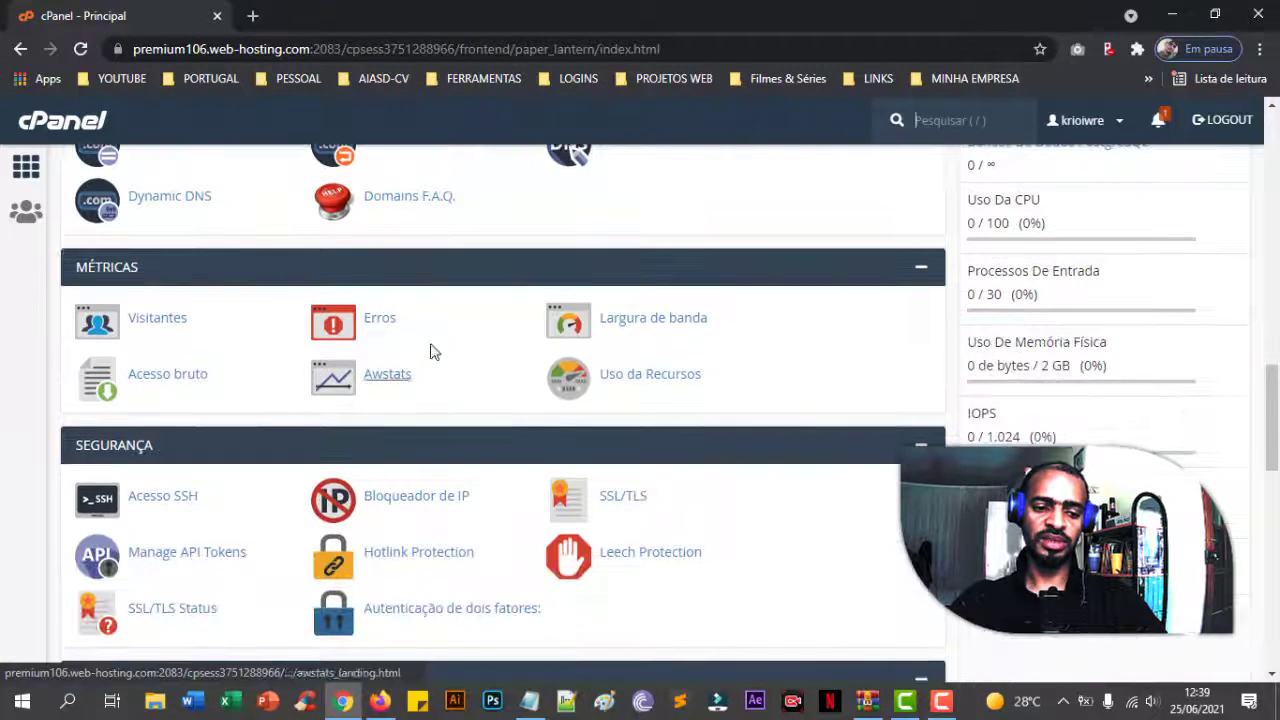
scroll(489, 366, down, 2)
scroll(196, 376, down, 3)
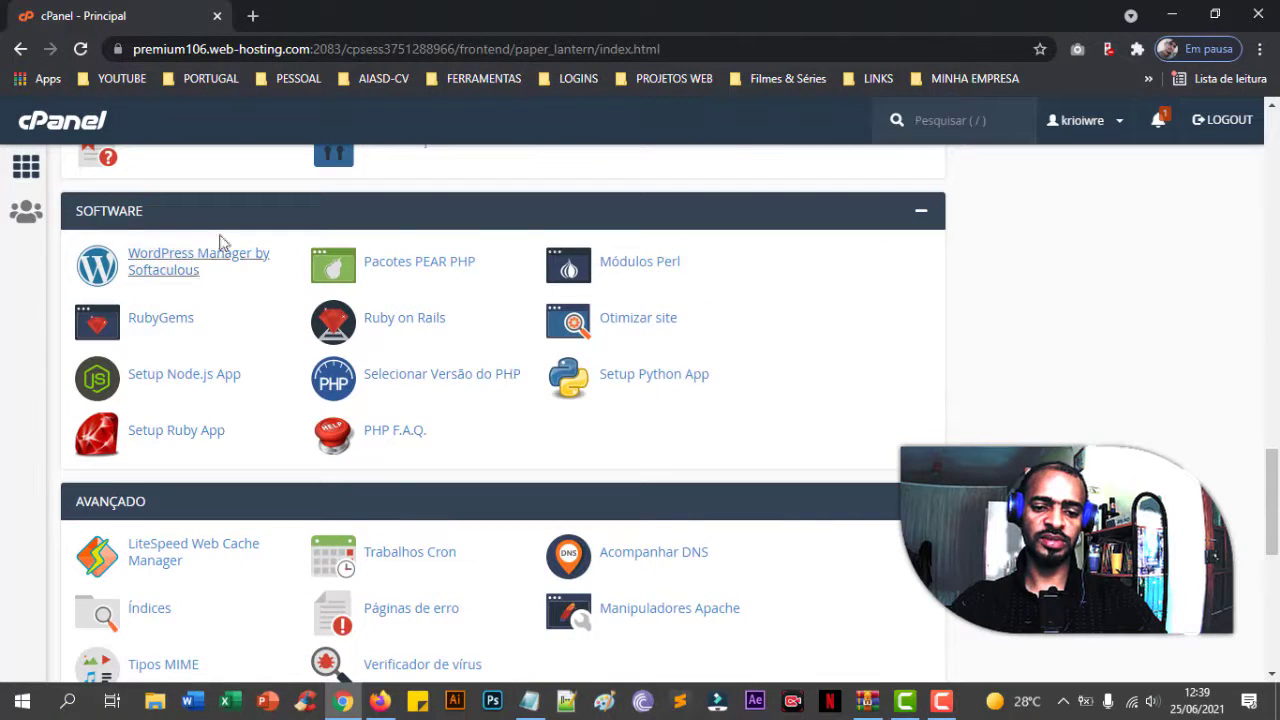
scroll(507, 376, down, 3)
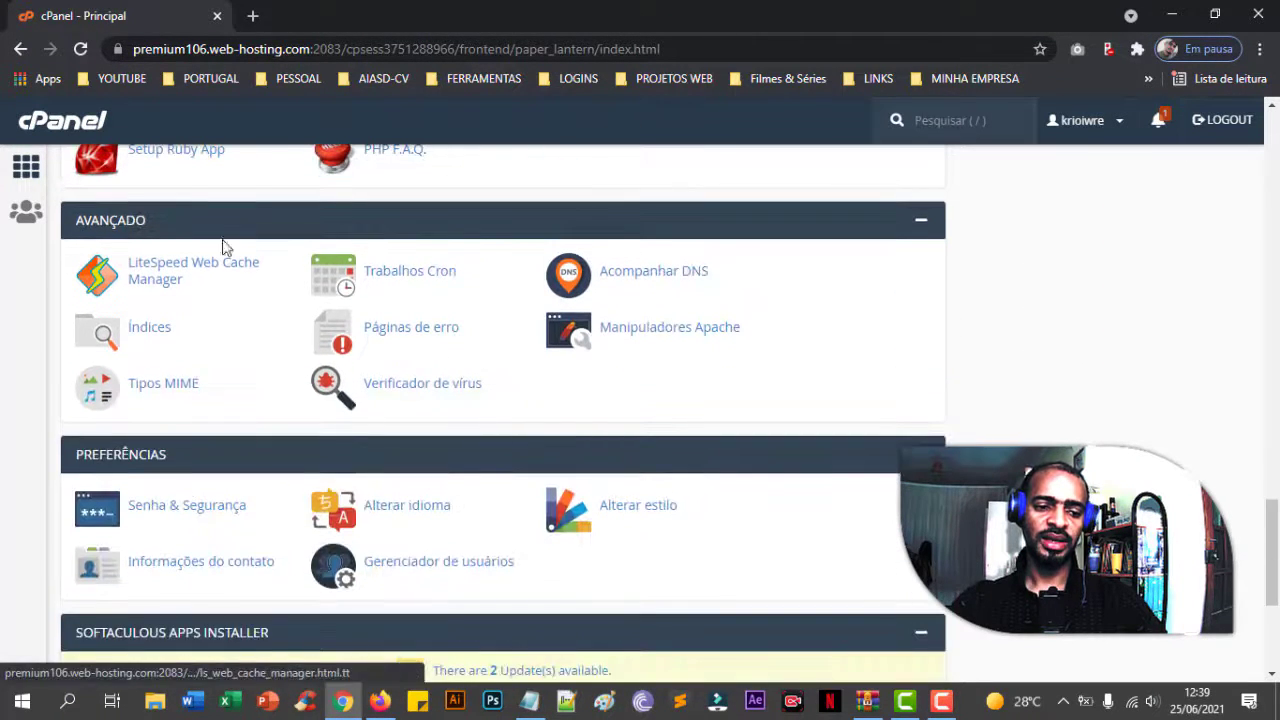
scroll(448, 302, down, 2)
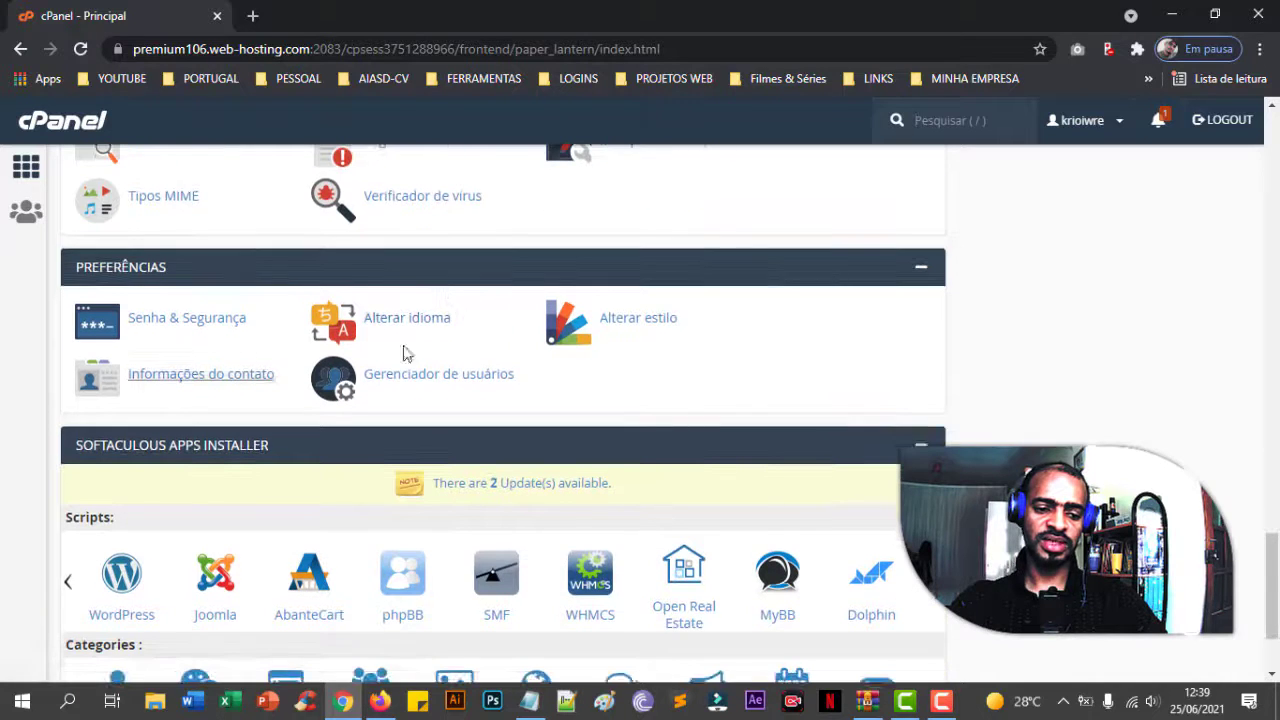
scroll(403, 354, down, 2)
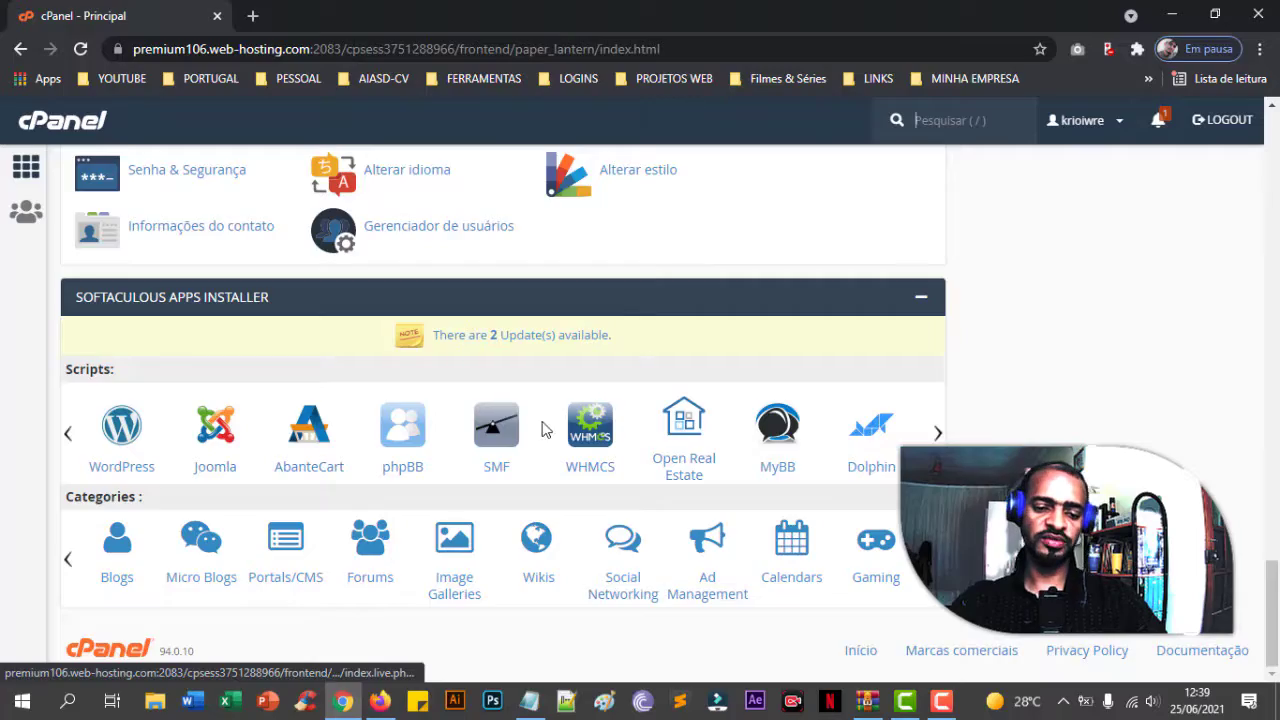
scroll(543, 428, up, 20)
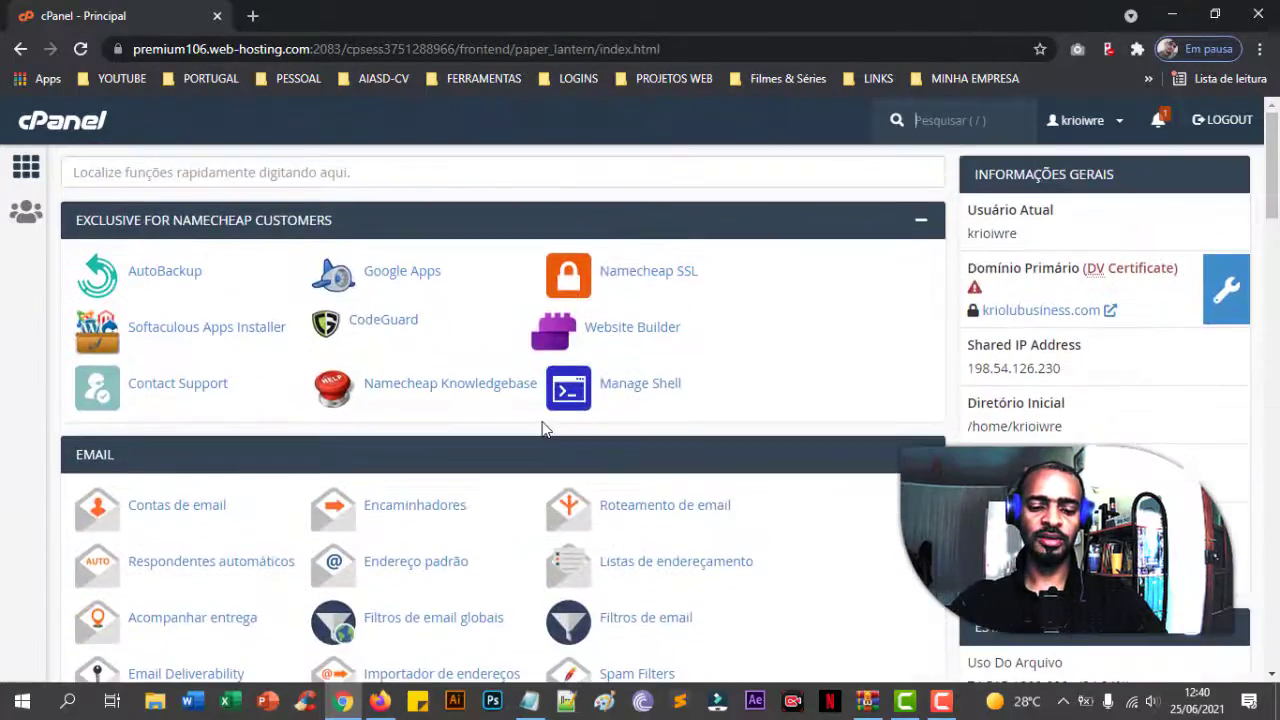
scroll(543, 428, down, 12)
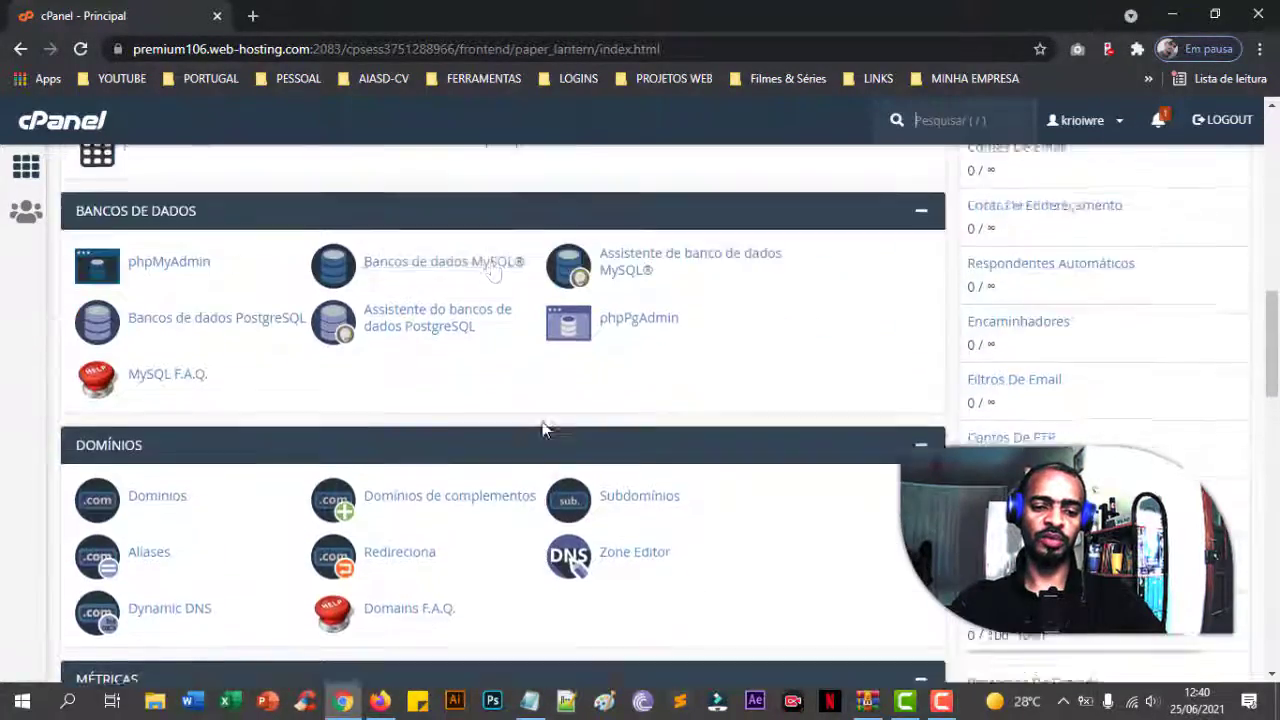
scroll(543, 428, up, 1)
scroll(449, 349, down, 2)
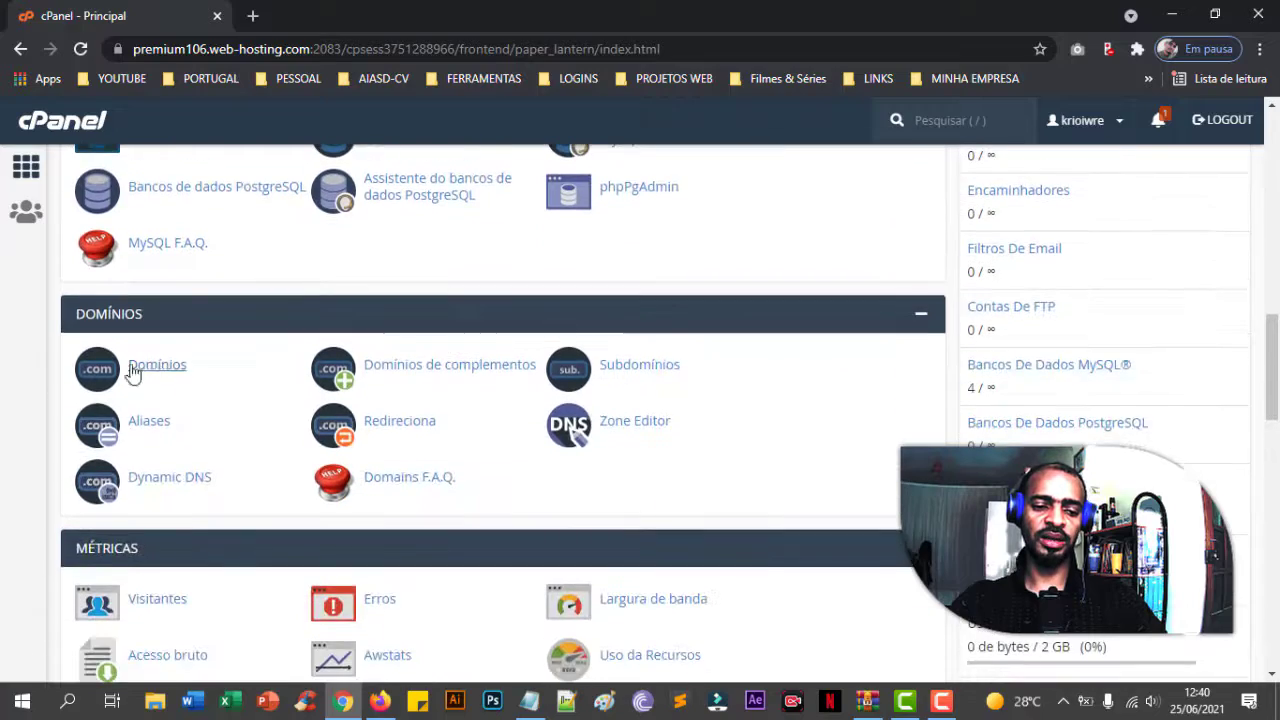
scroll(486, 375, down, 7)
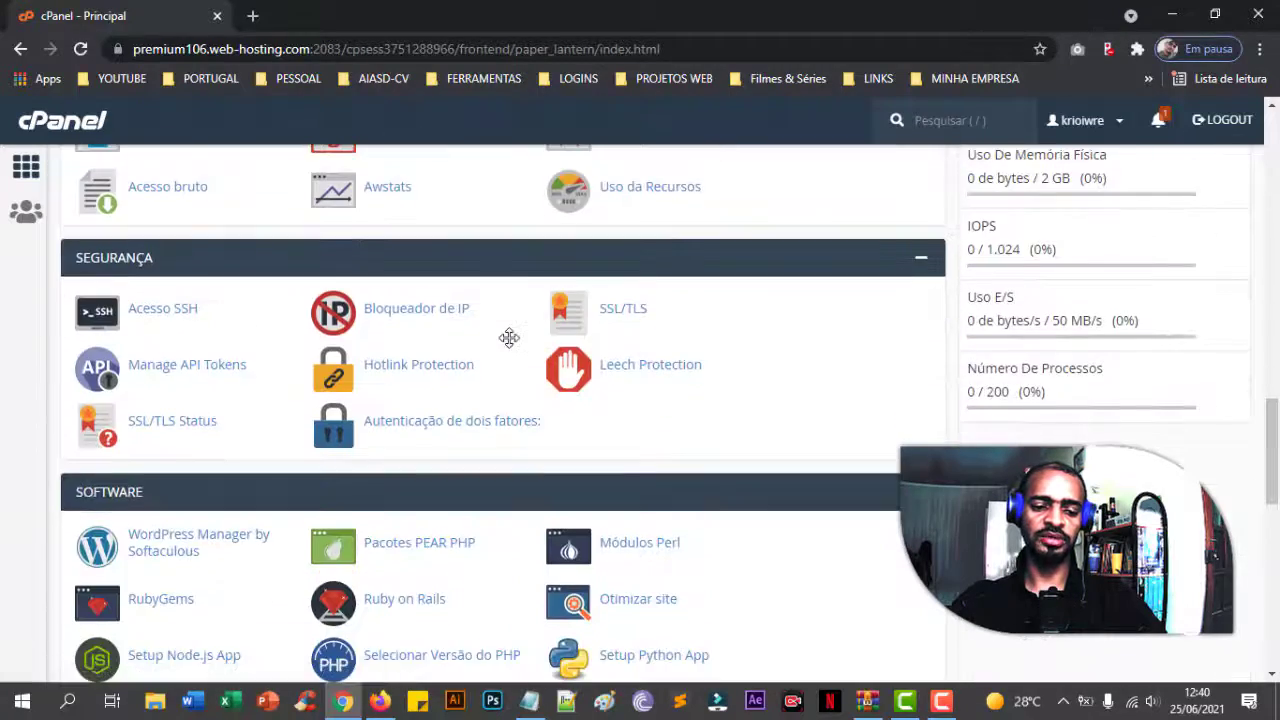
scroll(509, 340, down, 6)
scroll(508, 343, up, 9)
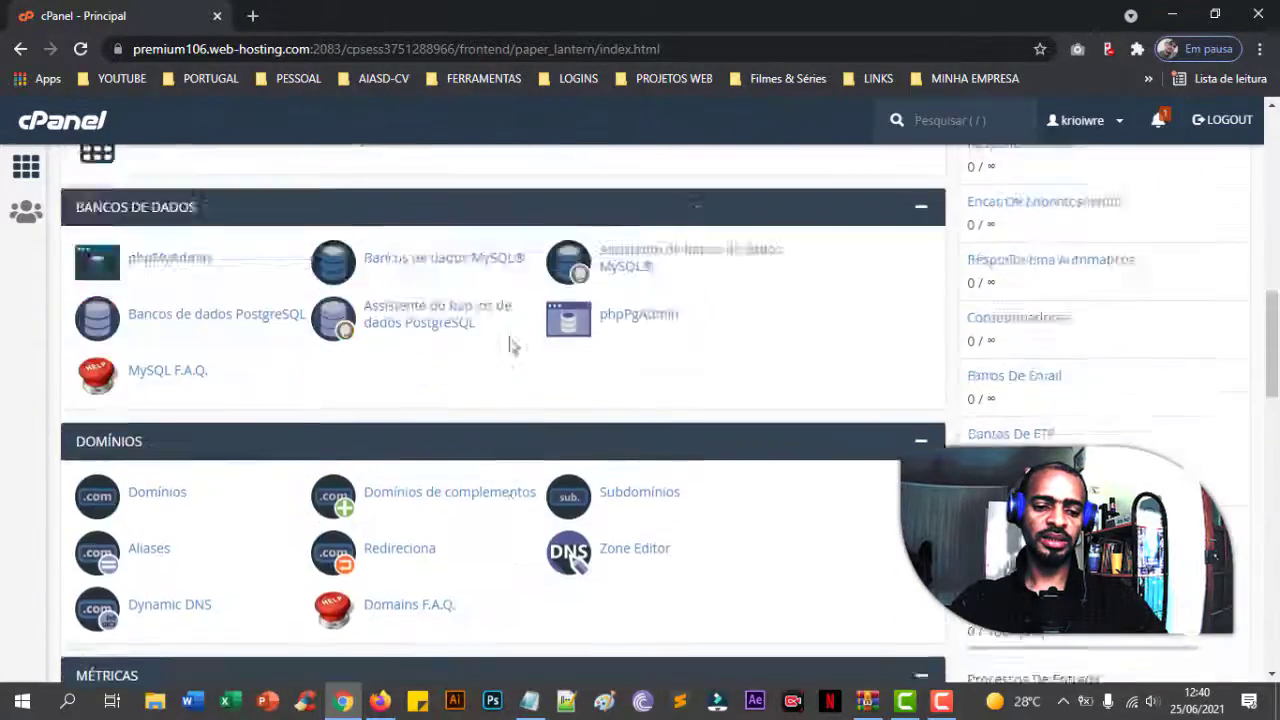
scroll(509, 343, up, 4)
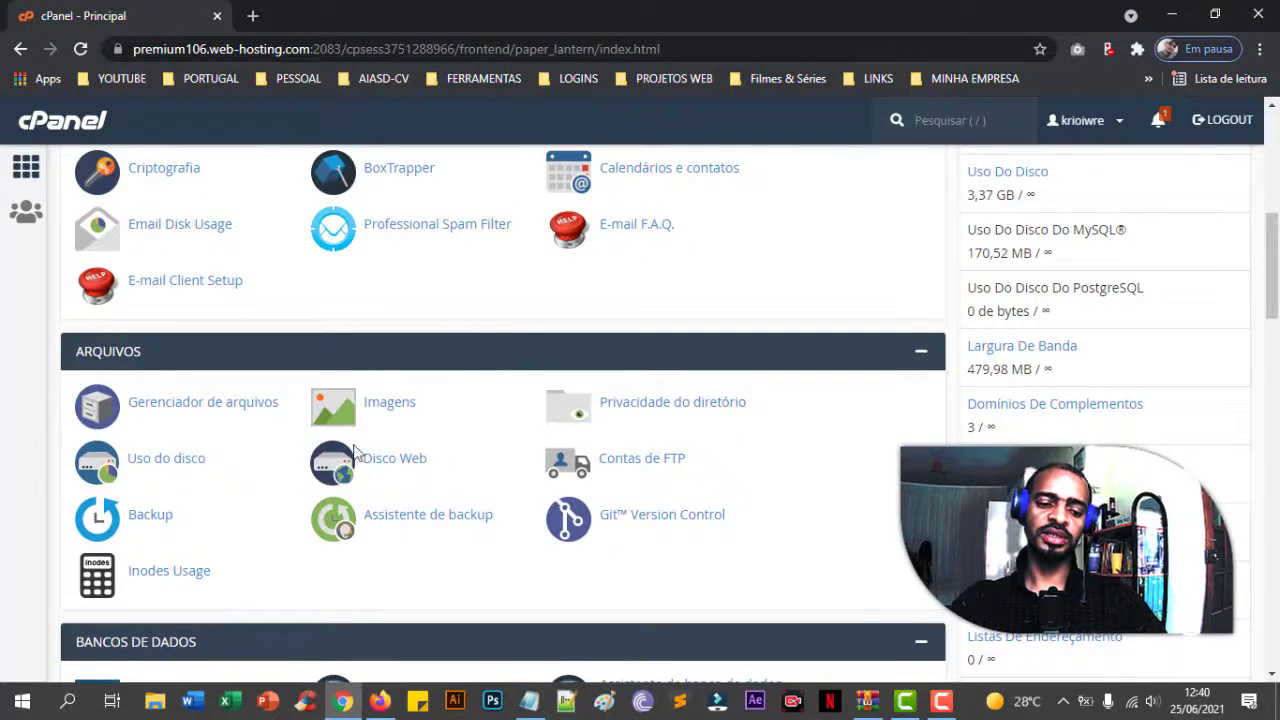
scroll(355, 450, up, 6)
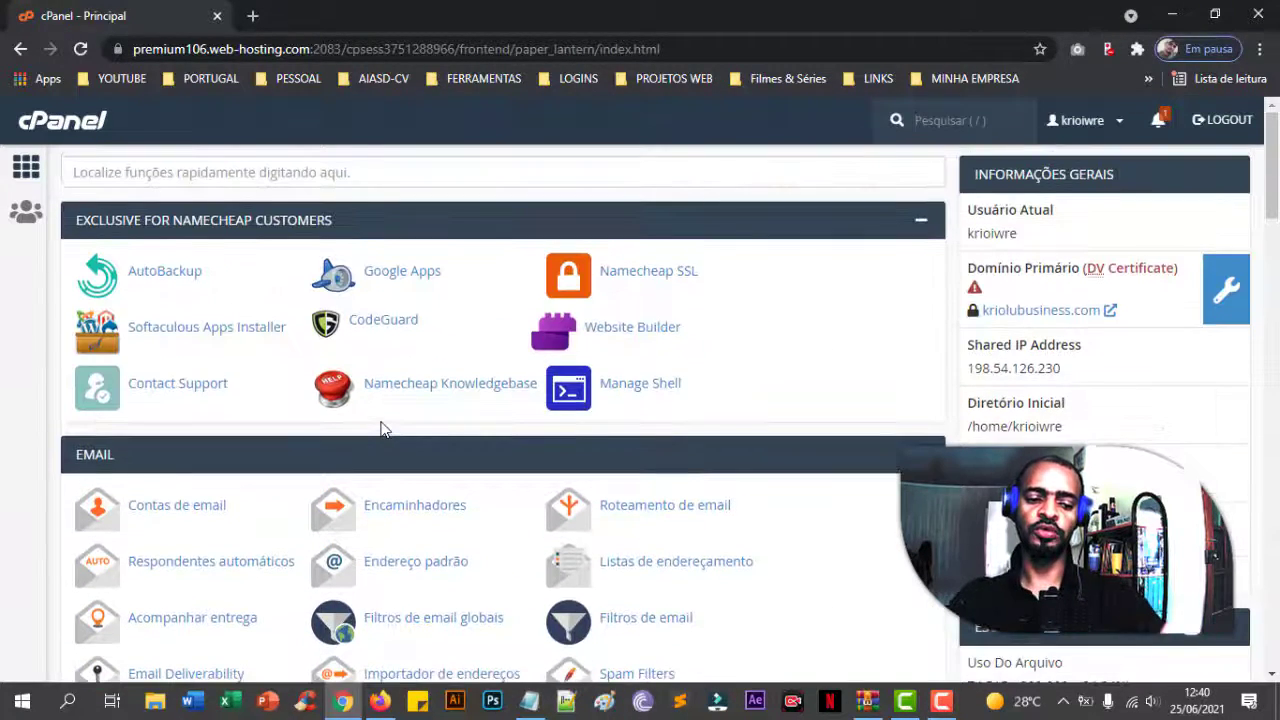
scroll(378, 426, down, 2)
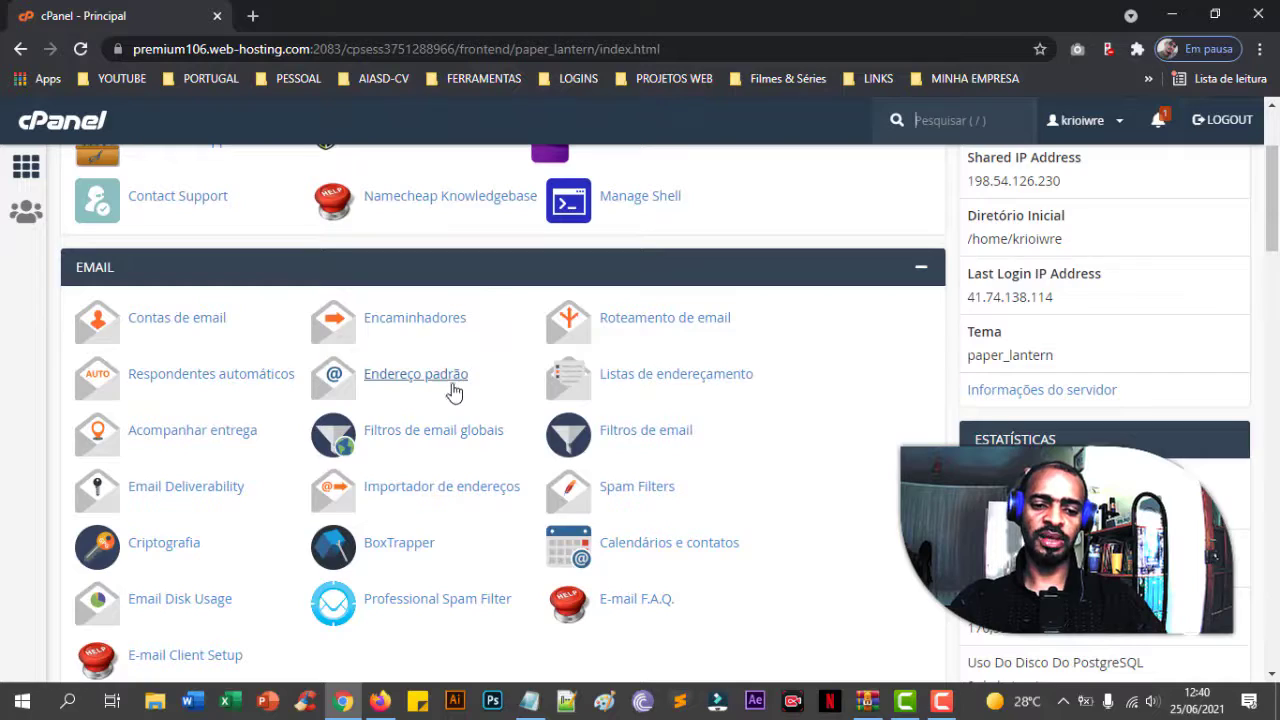
scroll(449, 391, up, 2)
scroll(452, 396, down, 6)
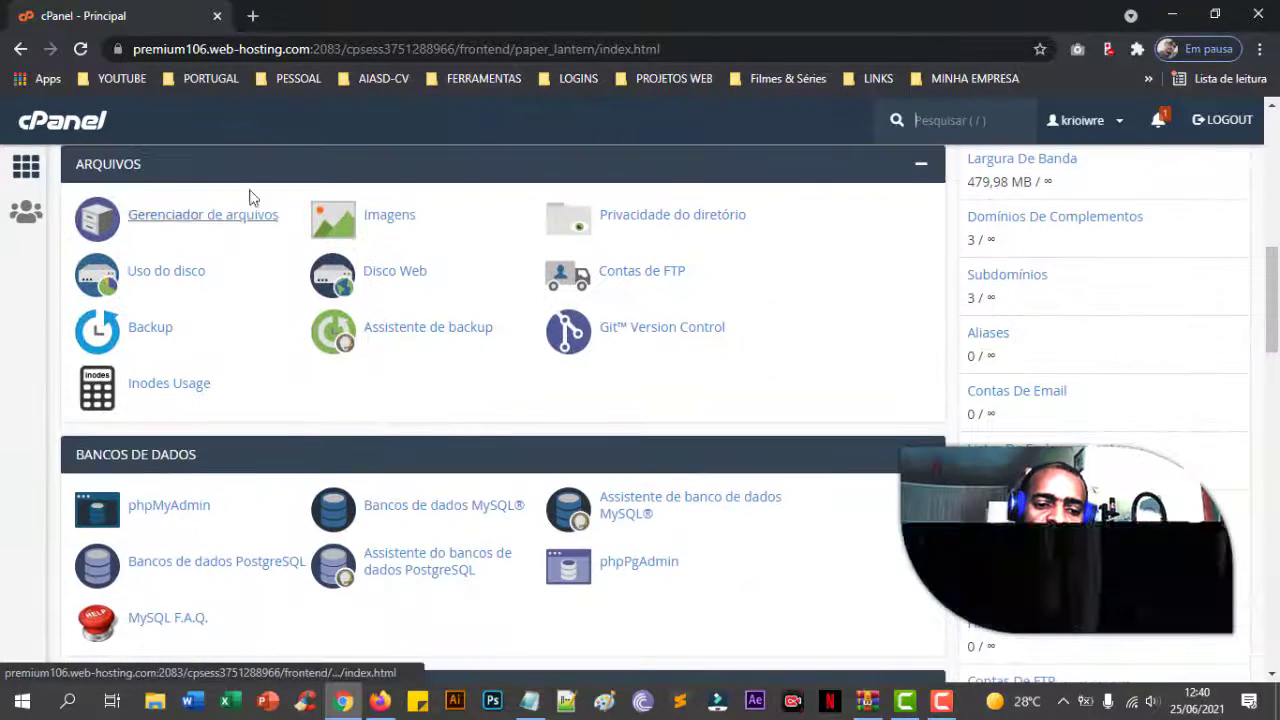
- Open Gerenciador de arquivos in a new tab and show the public_html folder's contents
click(260, 222)
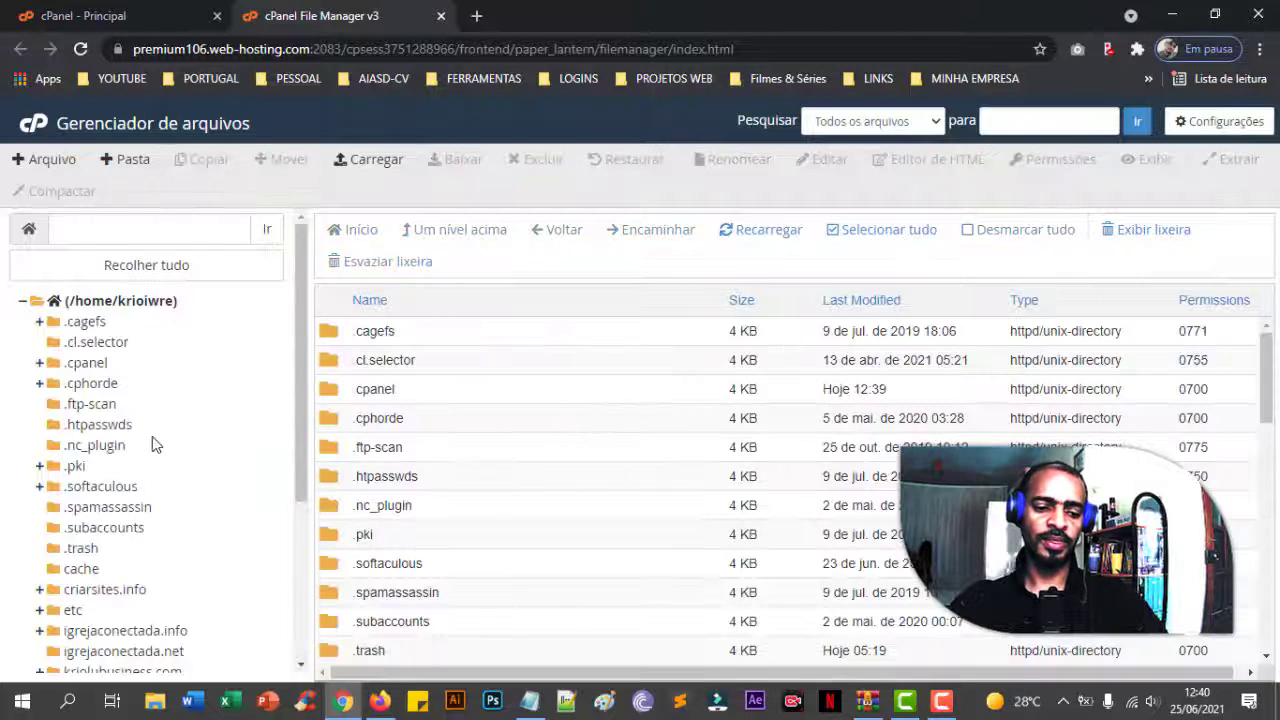
scroll(253, 447, down, 3)
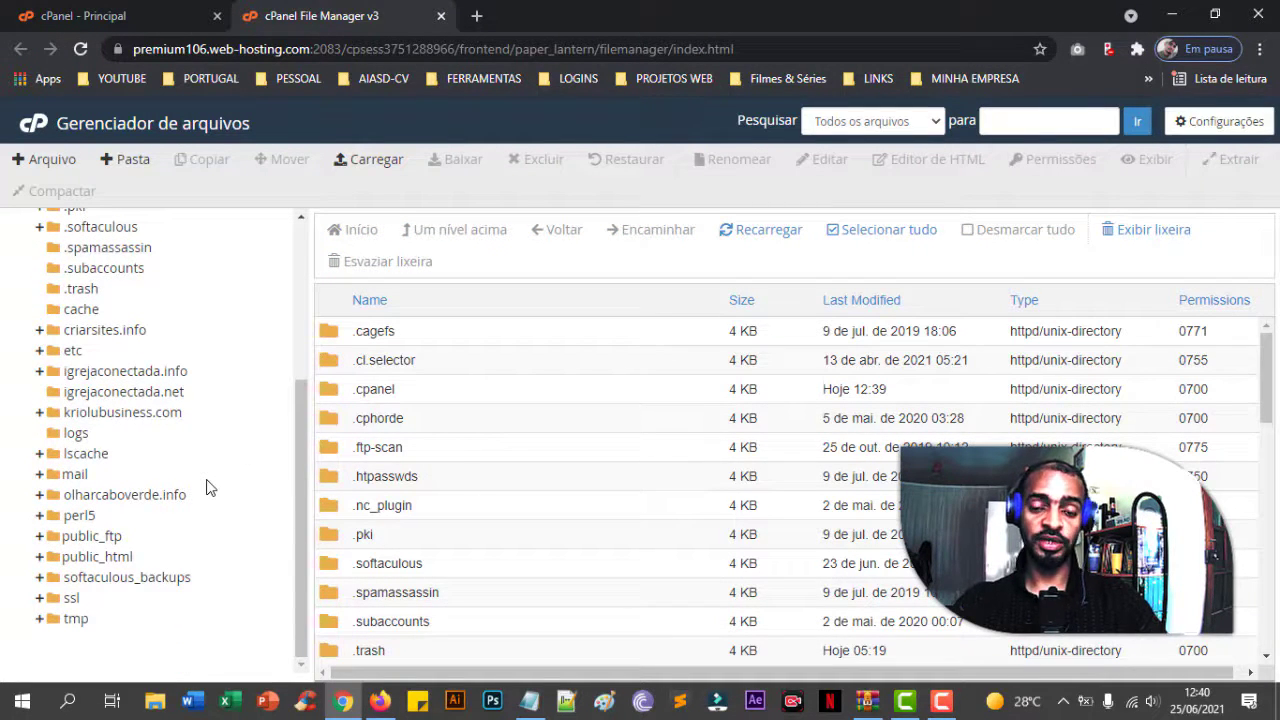
click(120, 562)
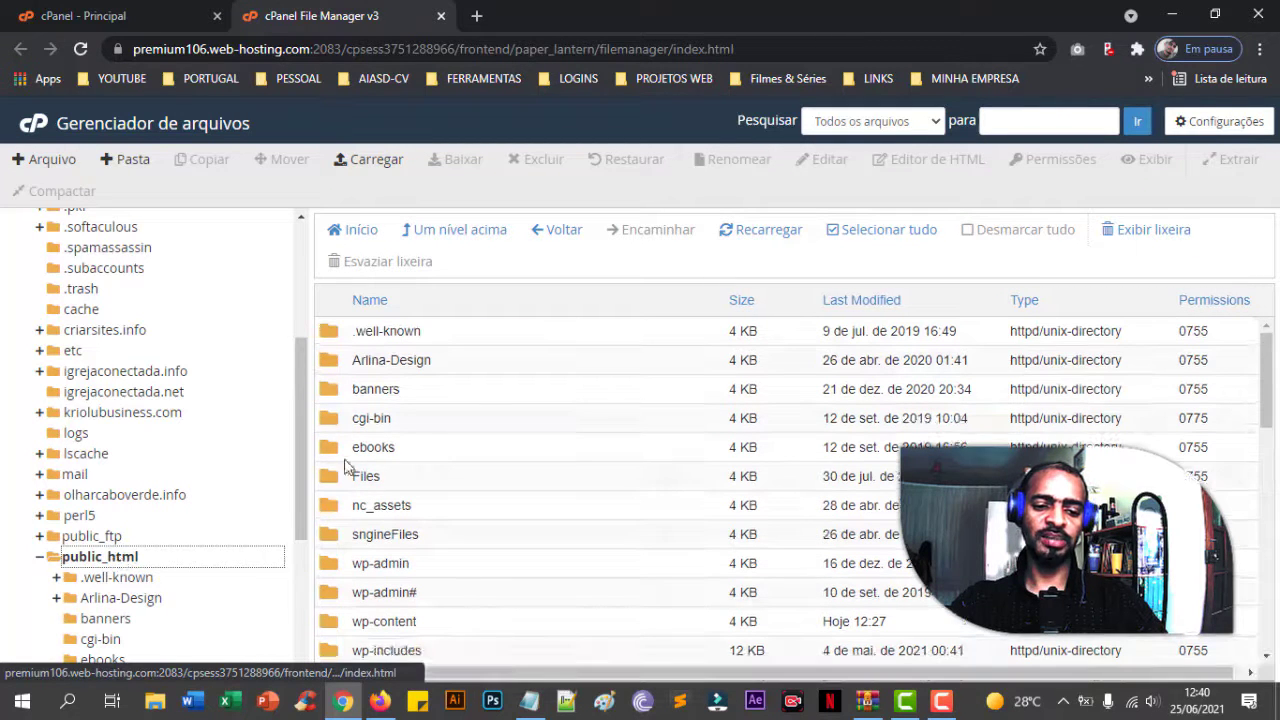
scroll(466, 449, down, 5)
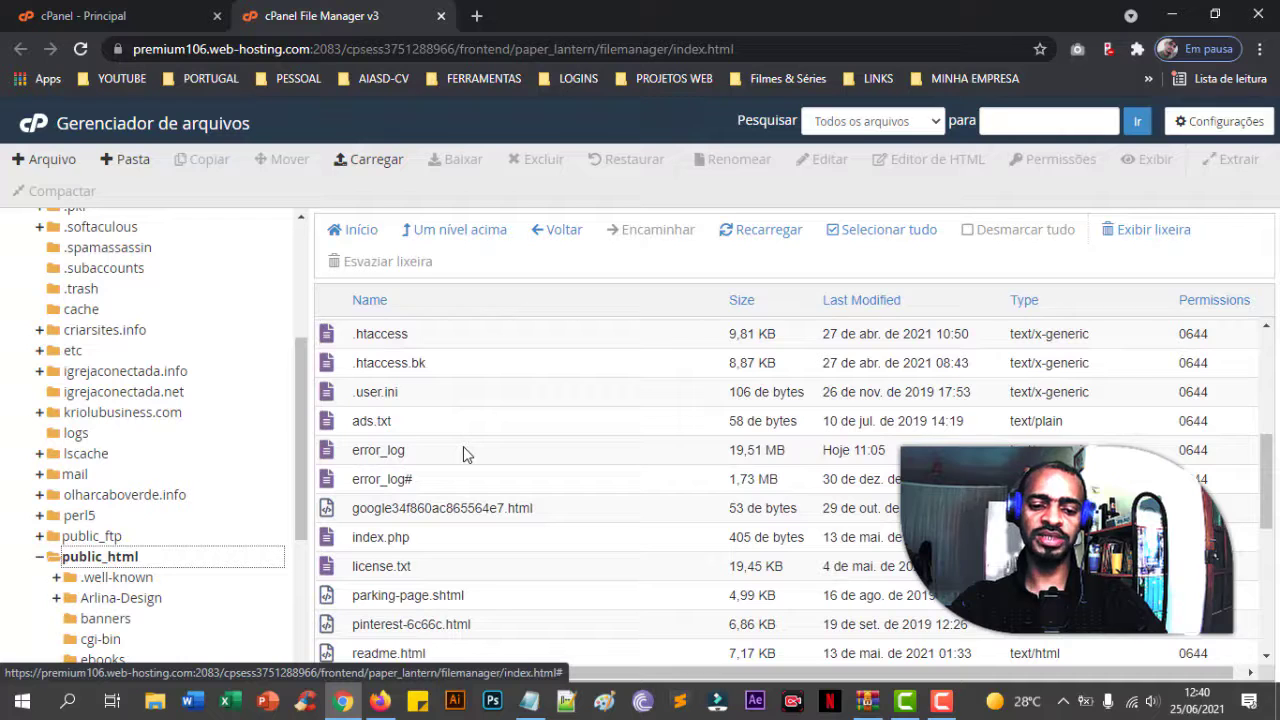
- Glance at the cPanel - Principal tab, then return to the File Manager's public_html listing
click(138, 14)
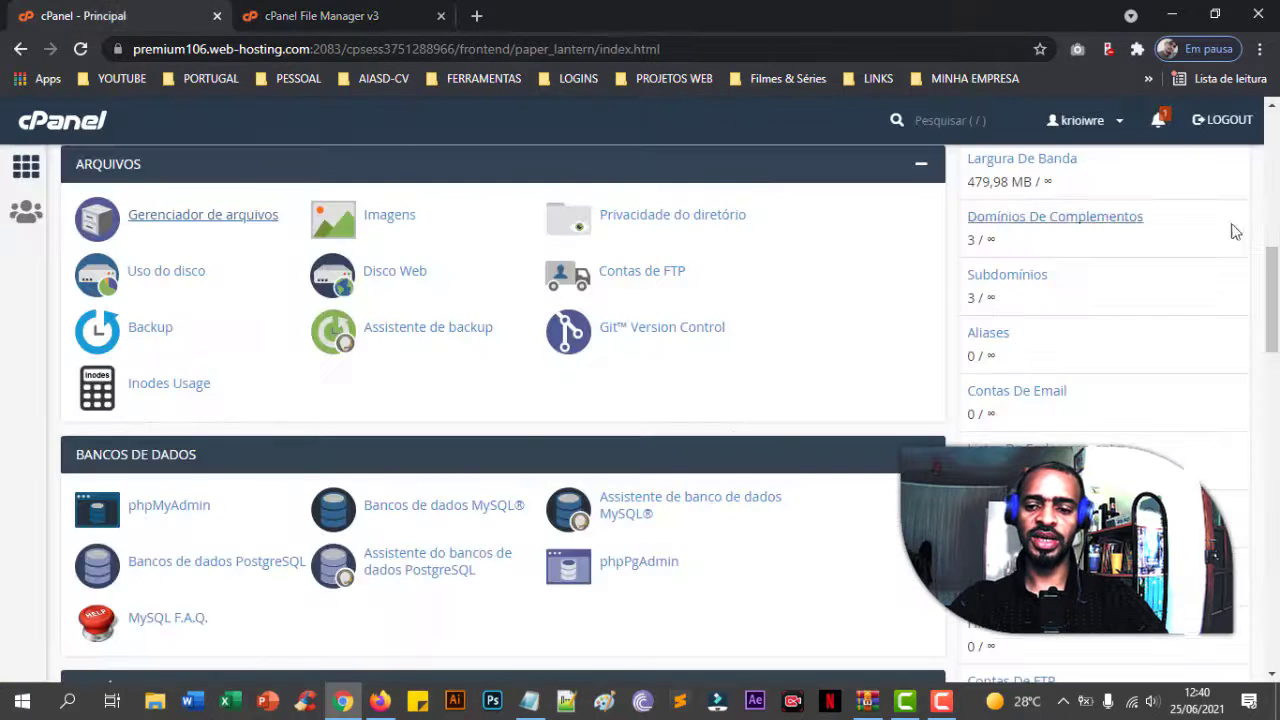
scroll(1235, 240, up, 8)
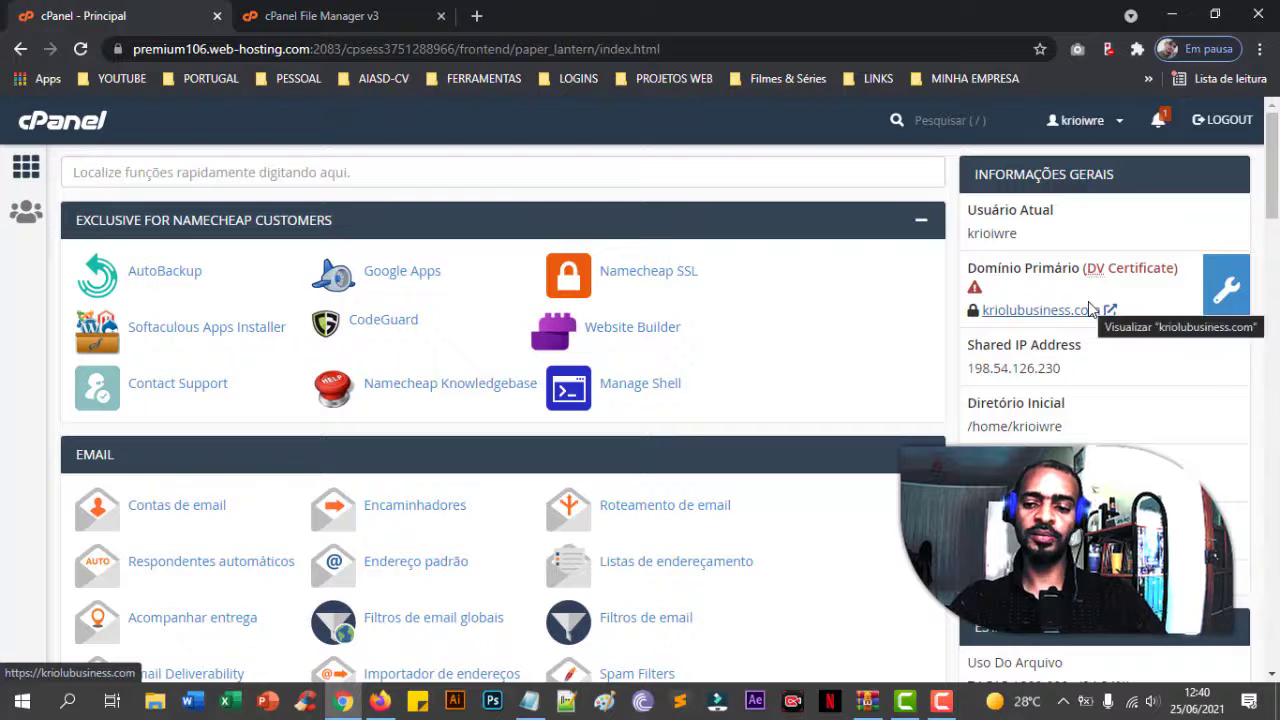
click(376, 15)
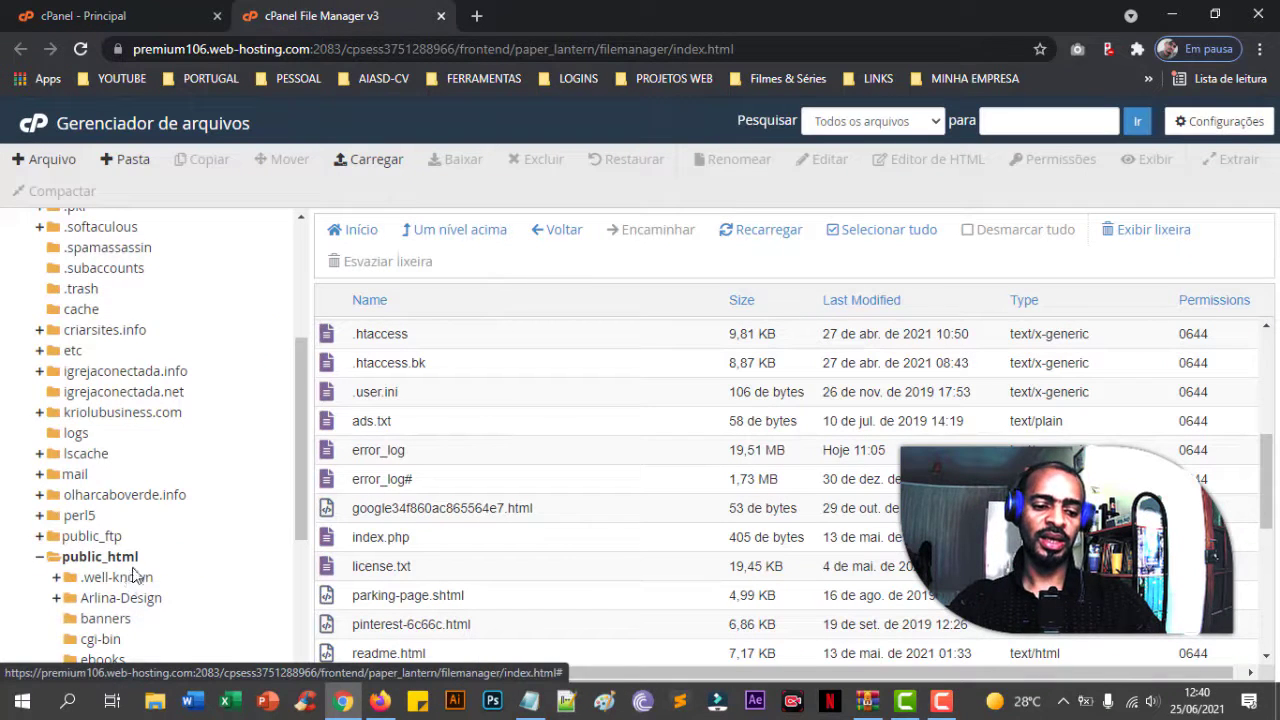
scroll(130, 520, down, 3)
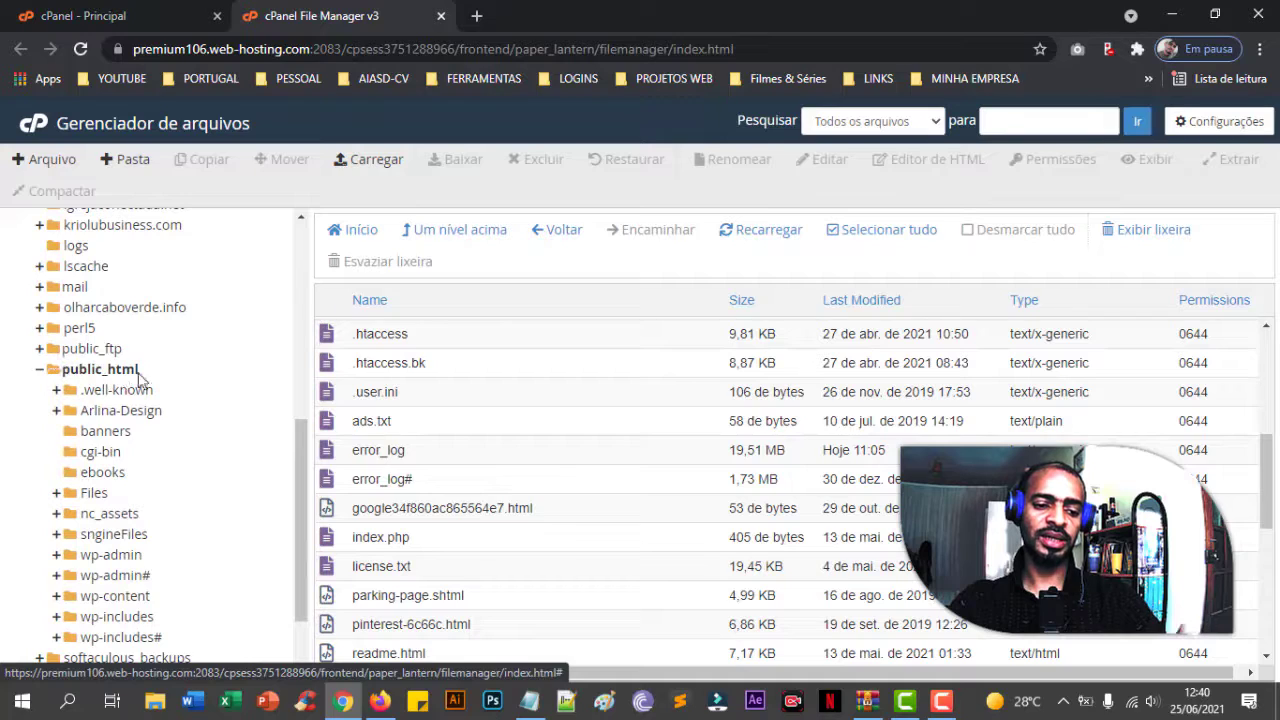
scroll(477, 450, down, 10)
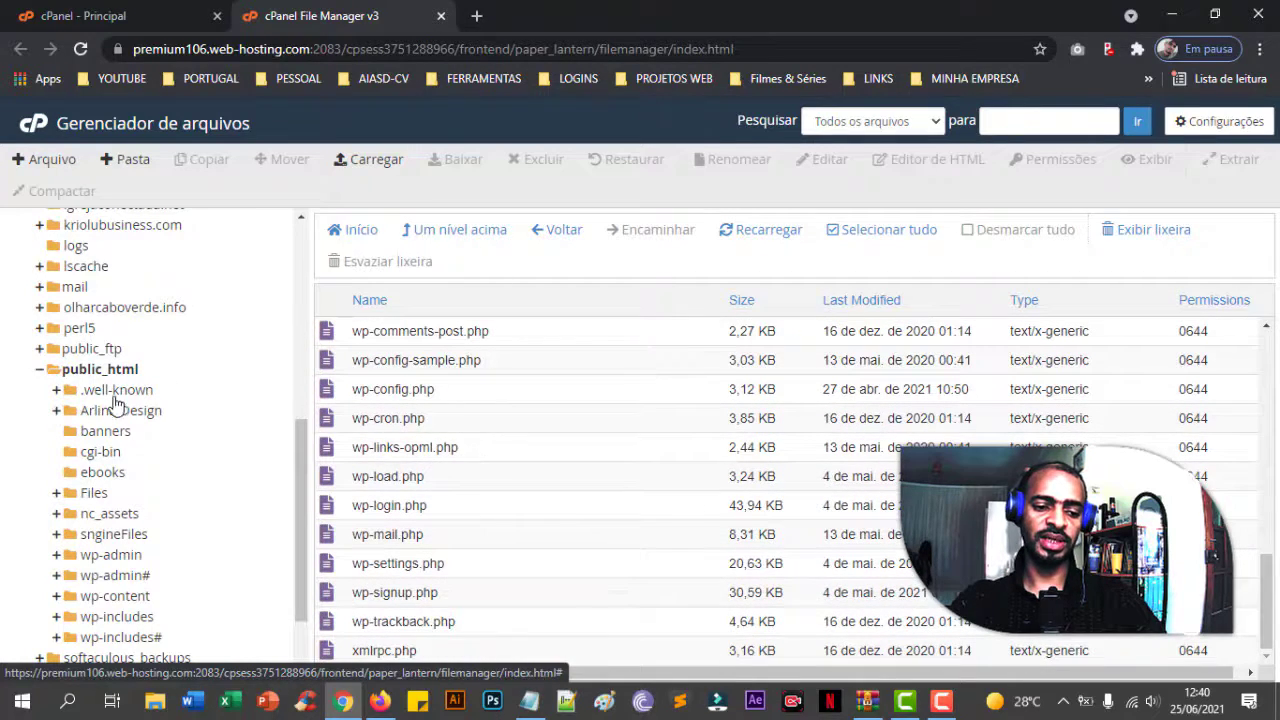
scroll(534, 514, up, 10)
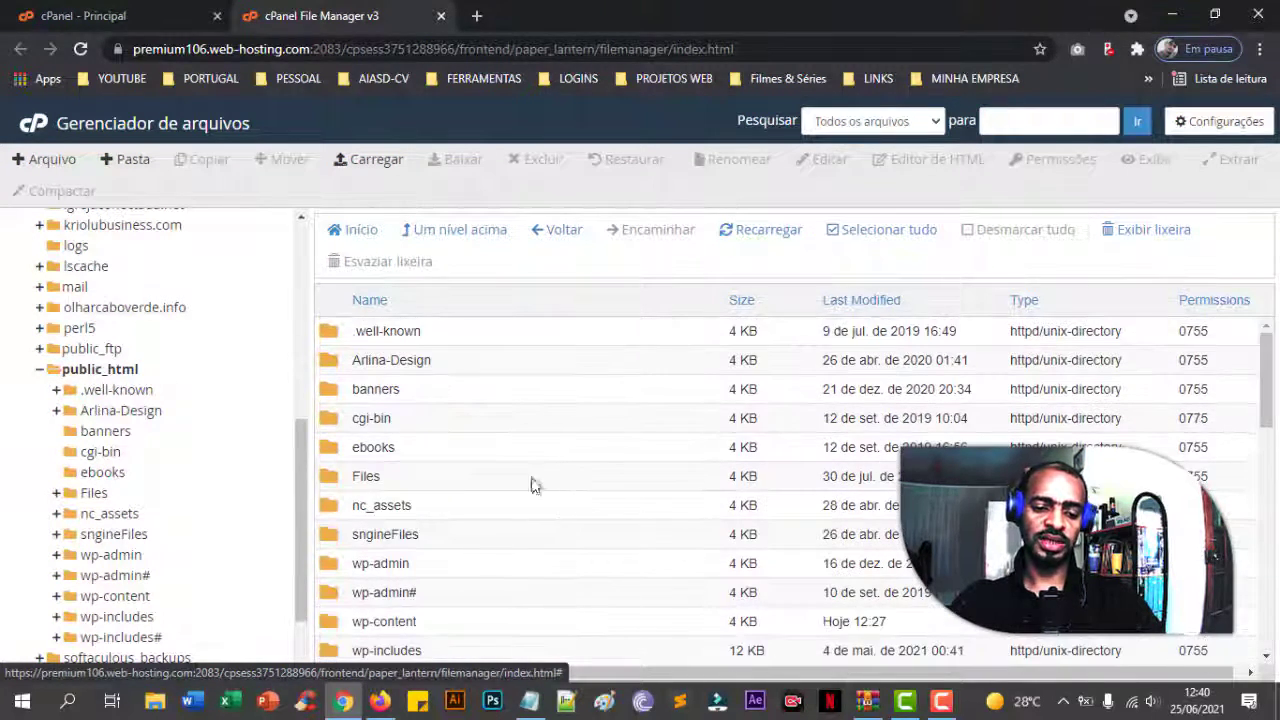
scroll(533, 485, down, 2)
scroll(528, 480, up, 2)
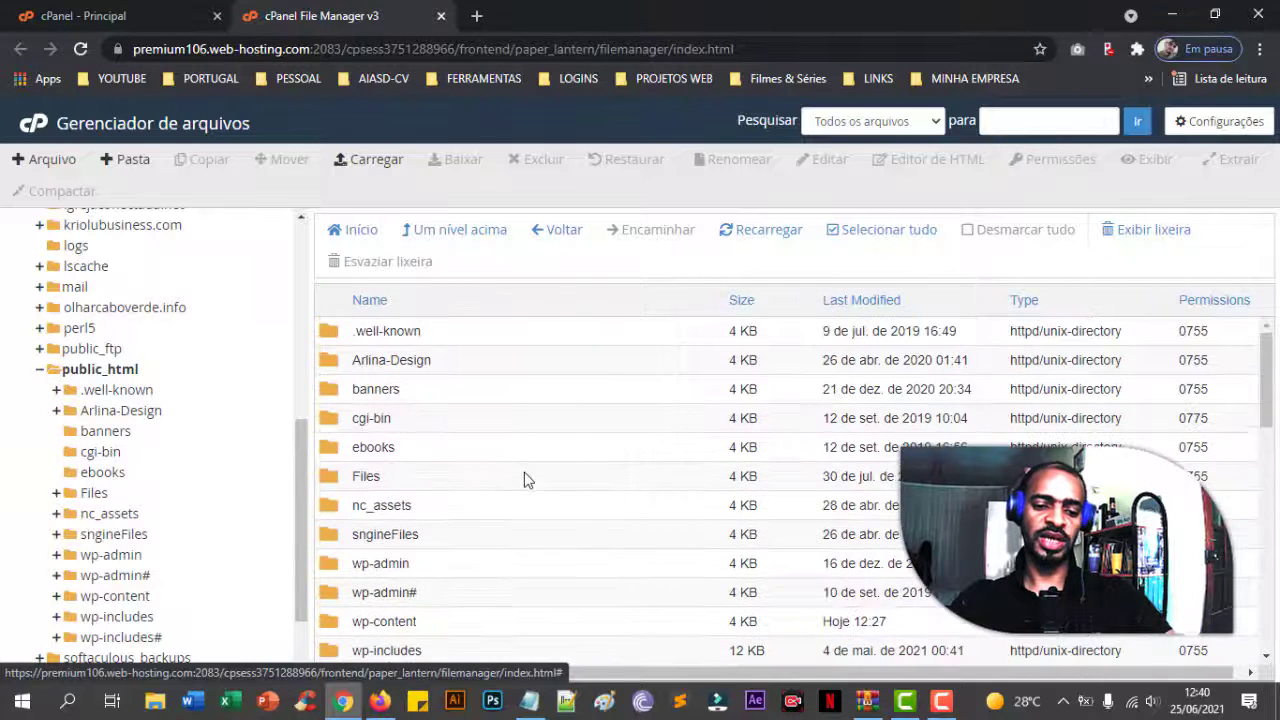
- Collapse the public_html subfolders in the File Manager folder tree
click(38, 376)
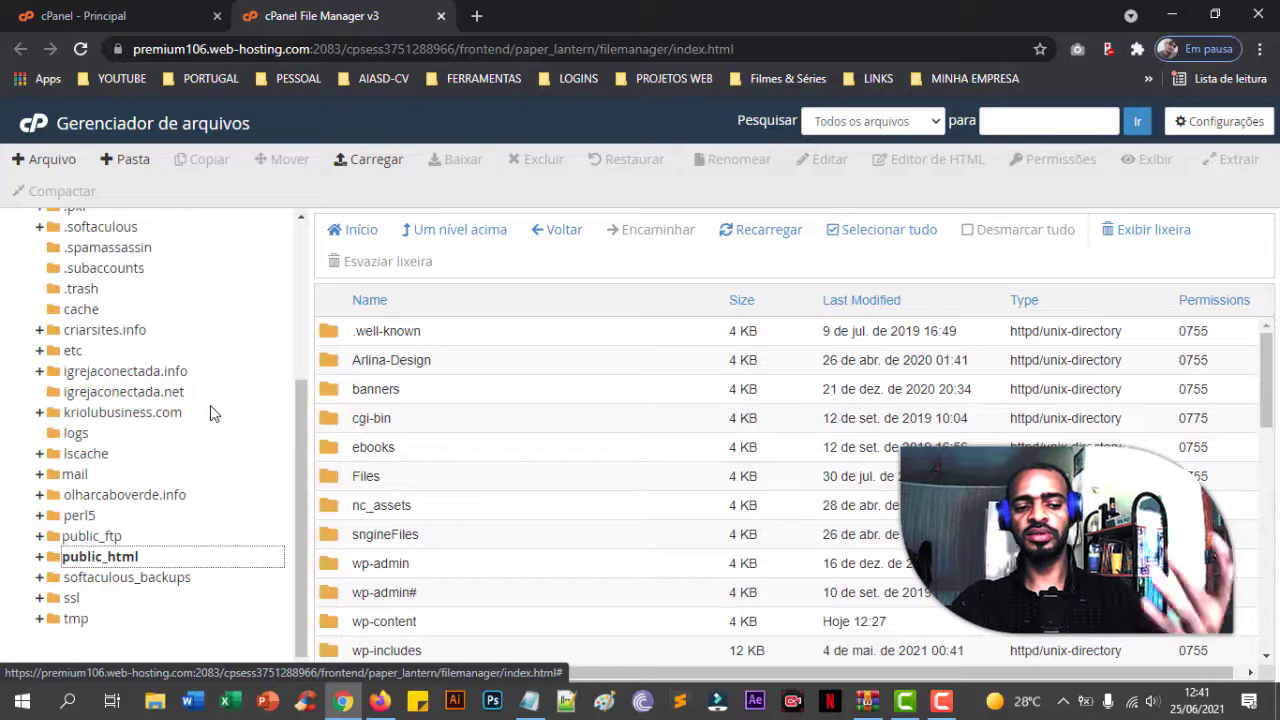
scroll(210, 410, up, 5)
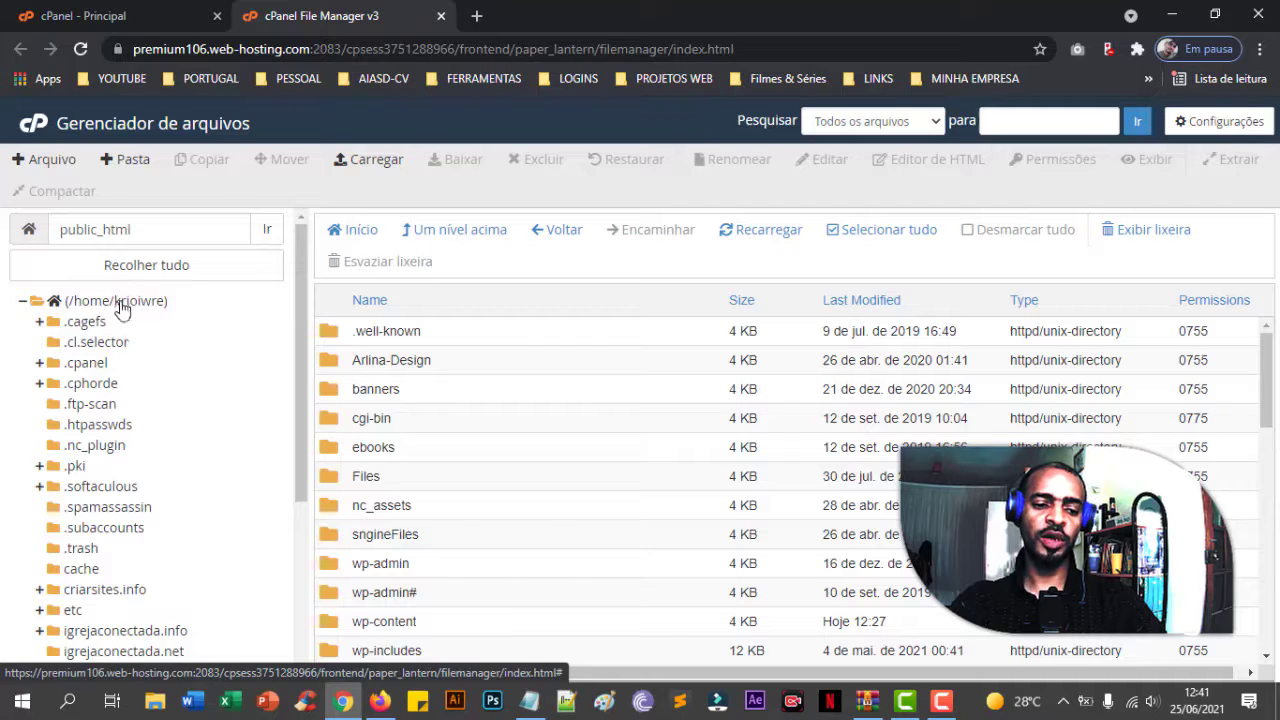
scroll(176, 402, down, 3)
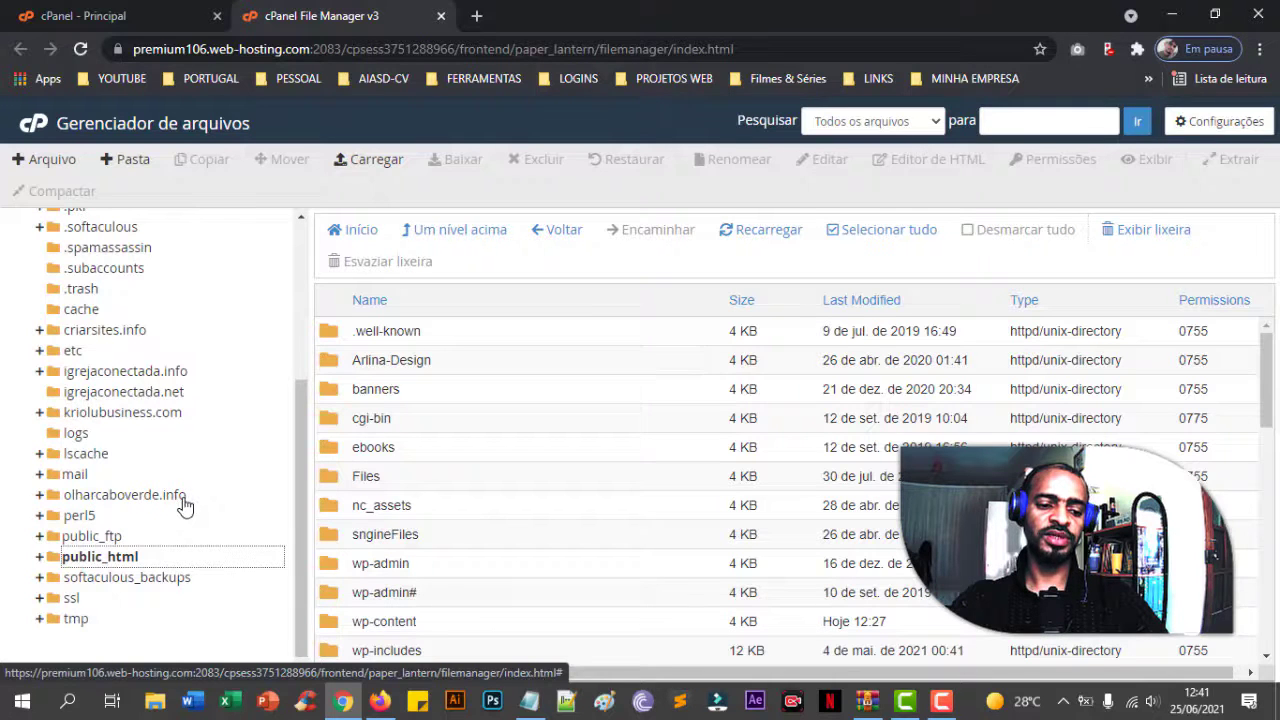
scroll(183, 503, up, 3)
scroll(94, 527, down, 3)
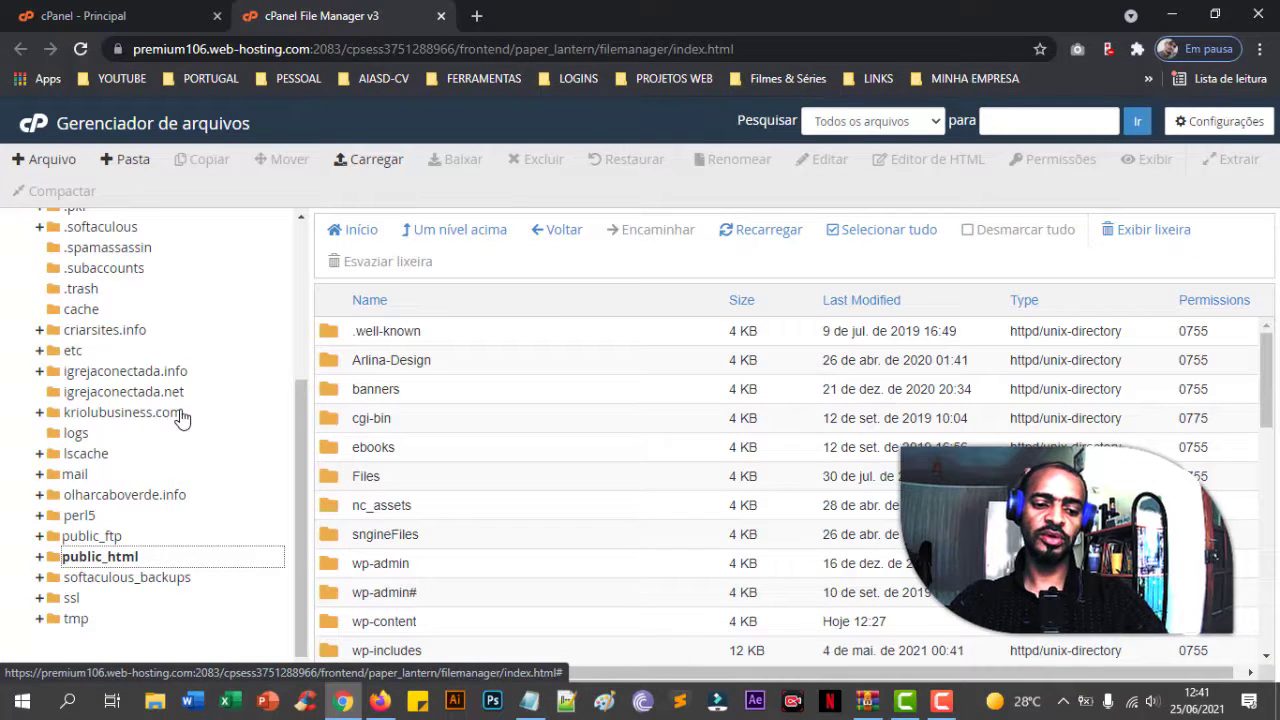
- Expand public_html to list folders like Arlina-Design, banners and cgi-bin, then collapse the node
click(125, 565)
scroll(530, 440, down, 2)
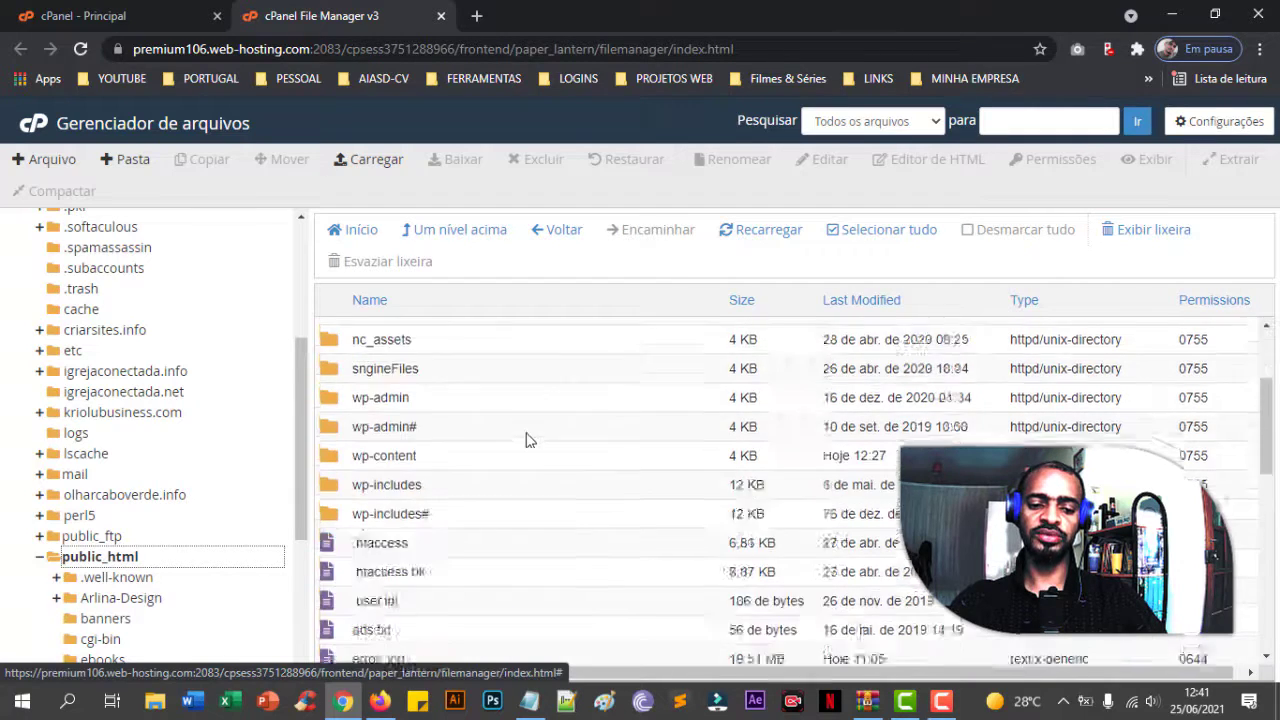
scroll(527, 438, up, 2)
scroll(120, 458, down, 3)
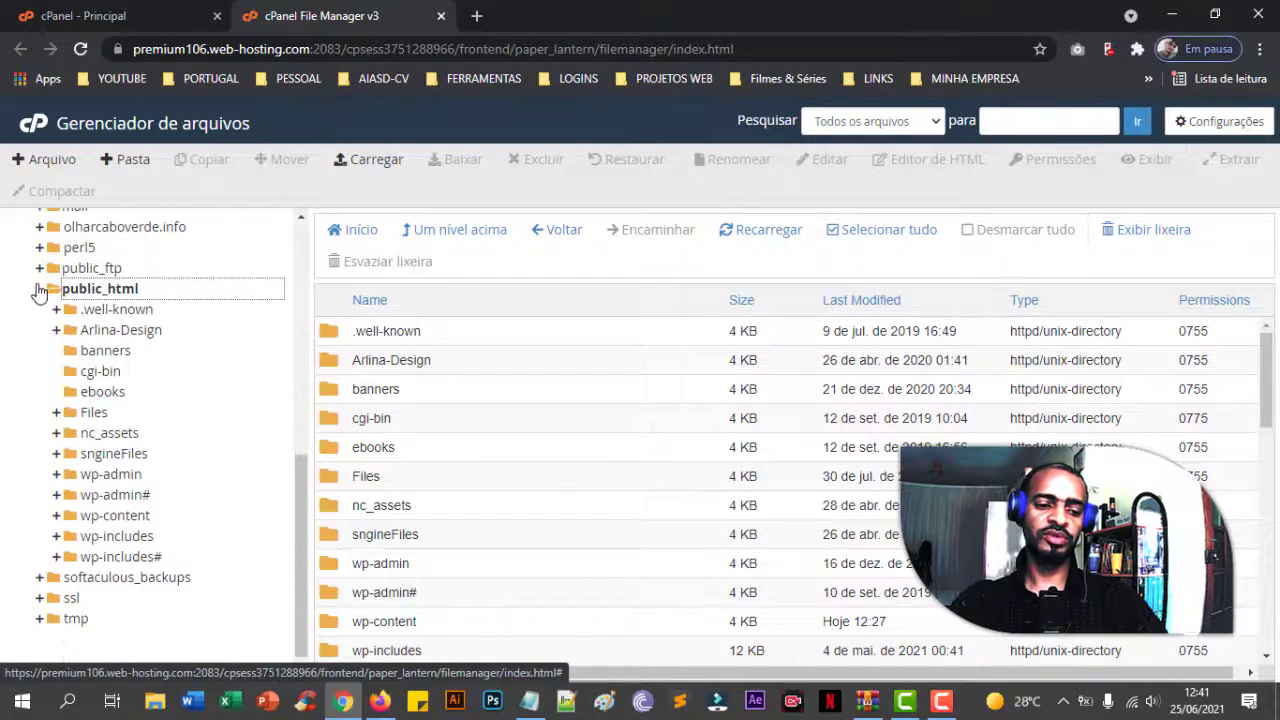
click(38, 289)
scroll(205, 445, up, 1)
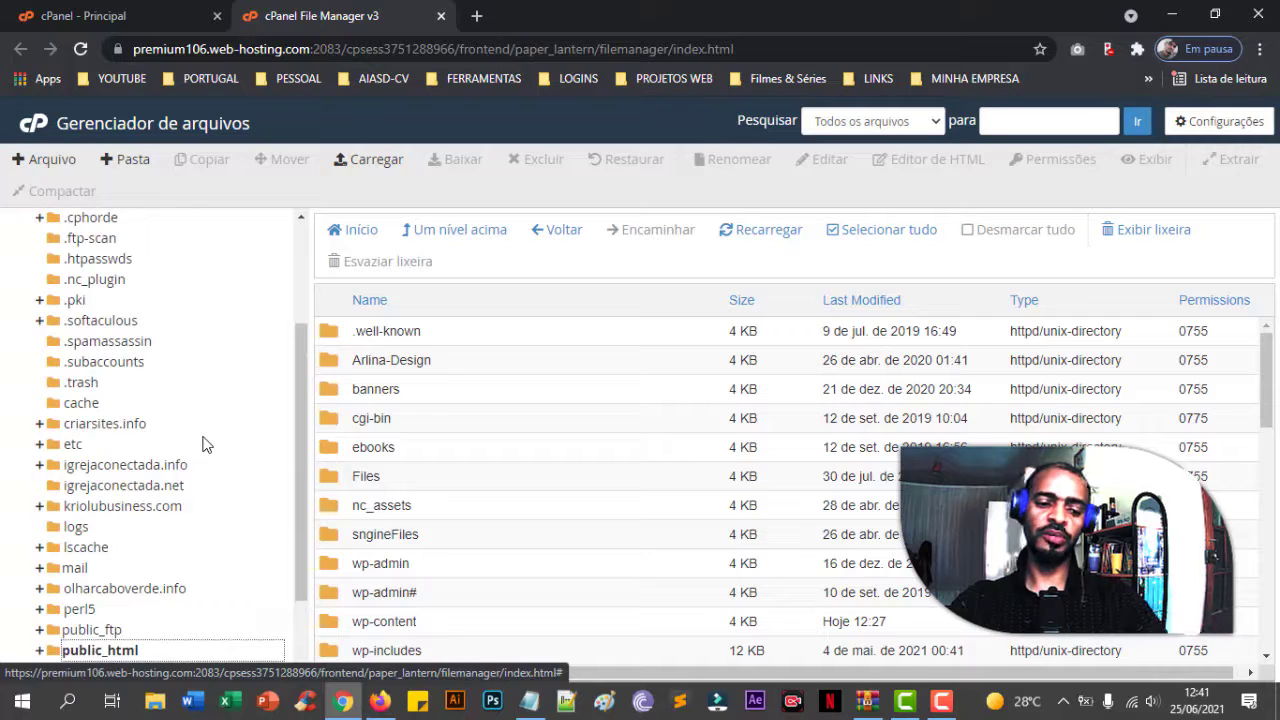
scroll(205, 445, down, 1)
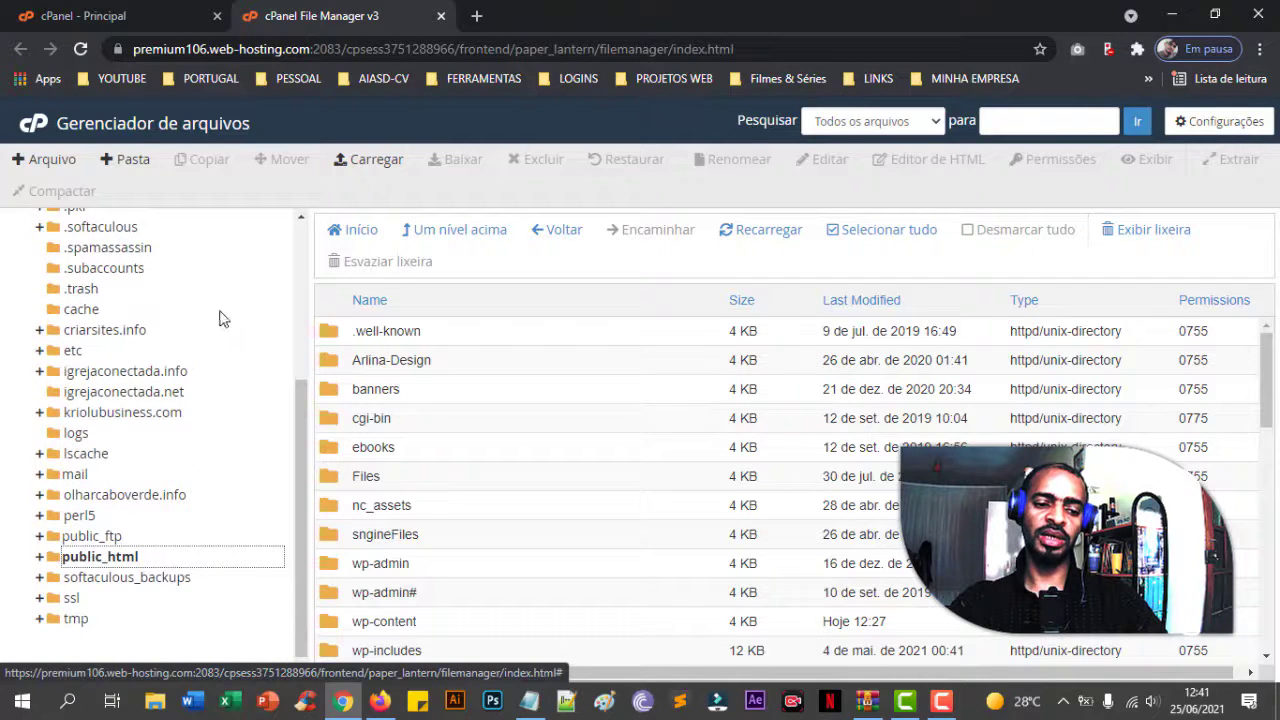
- Open the criarsites.info folder in File Manager and load criarsites.info in a new browser tab
click(131, 336)
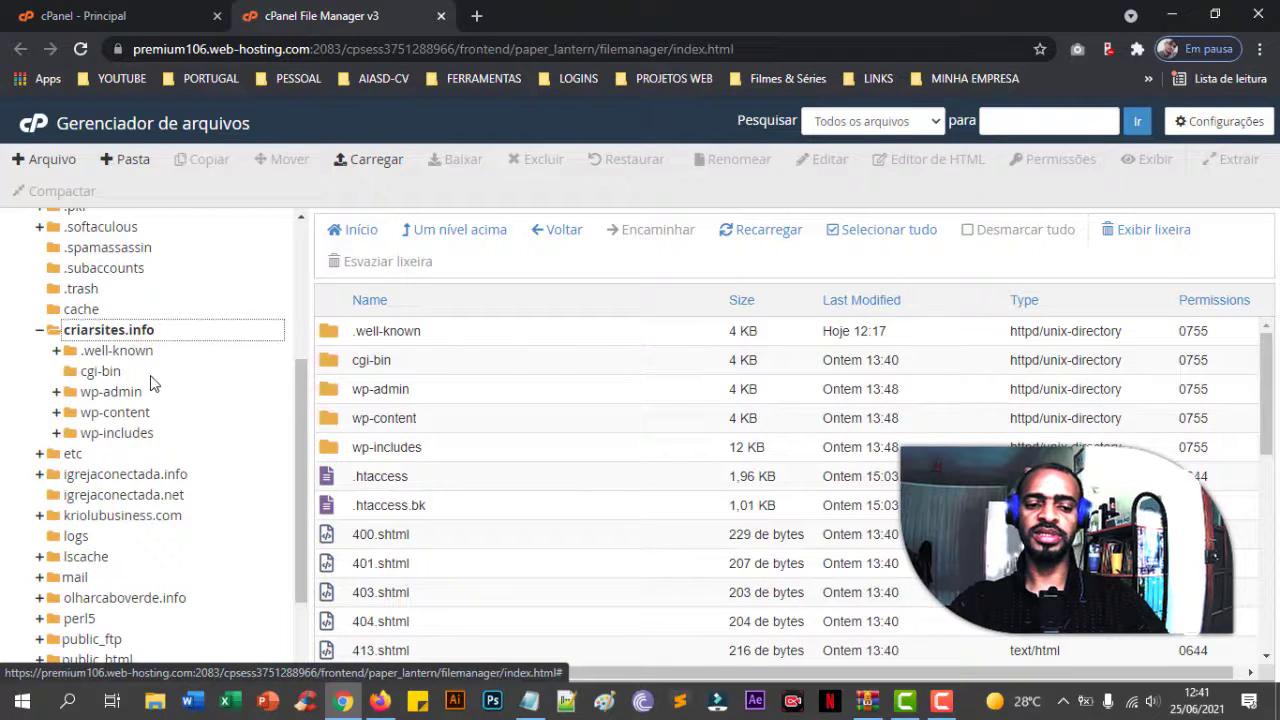
click(474, 18)
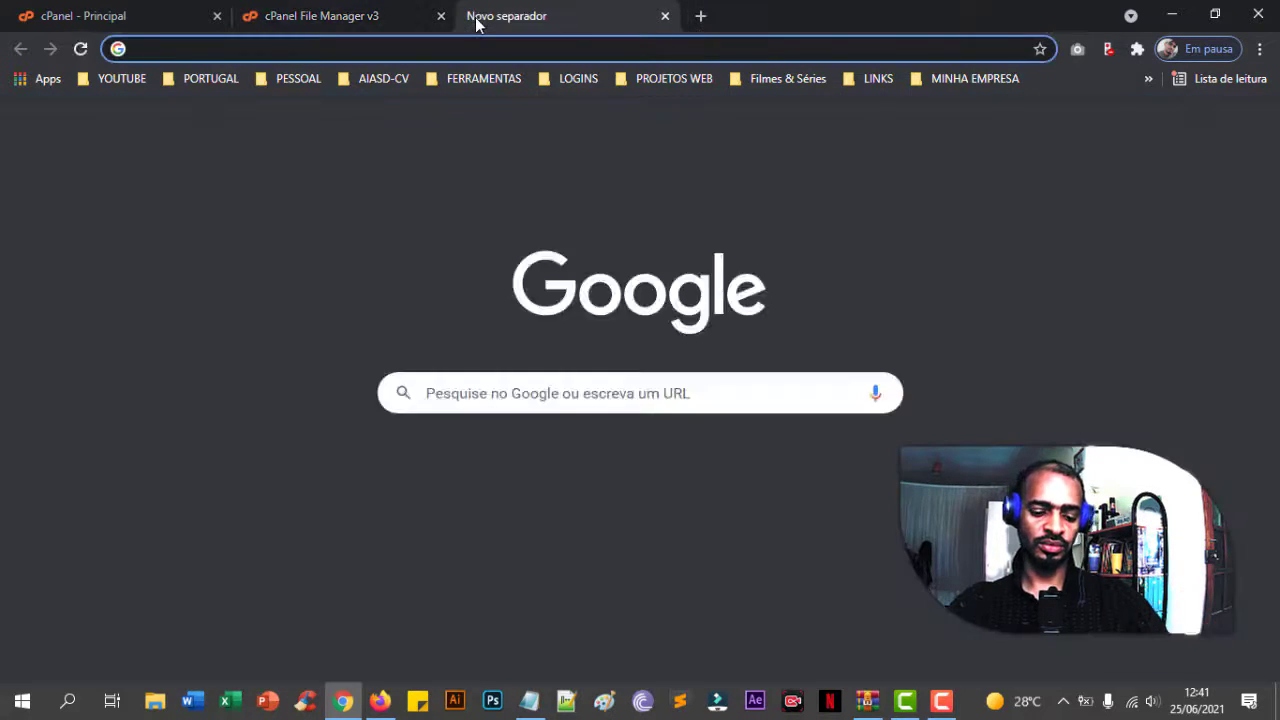
text(criarsites.info)
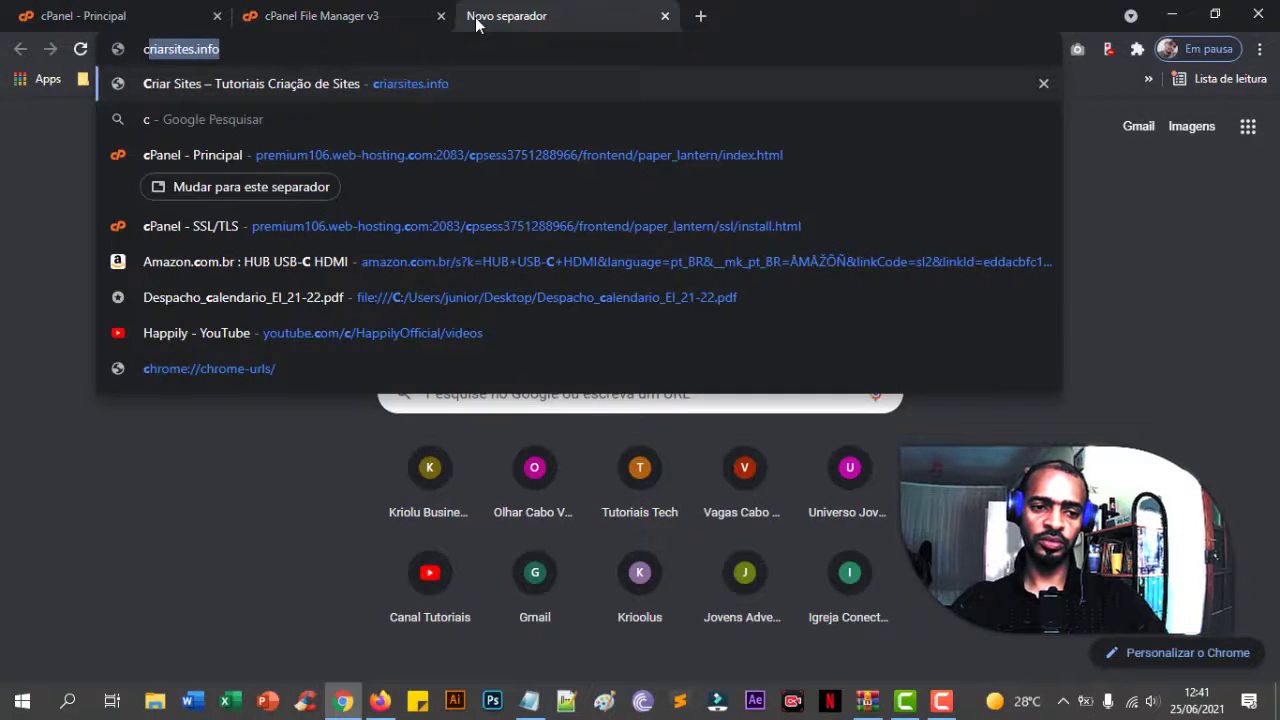
key(Return)
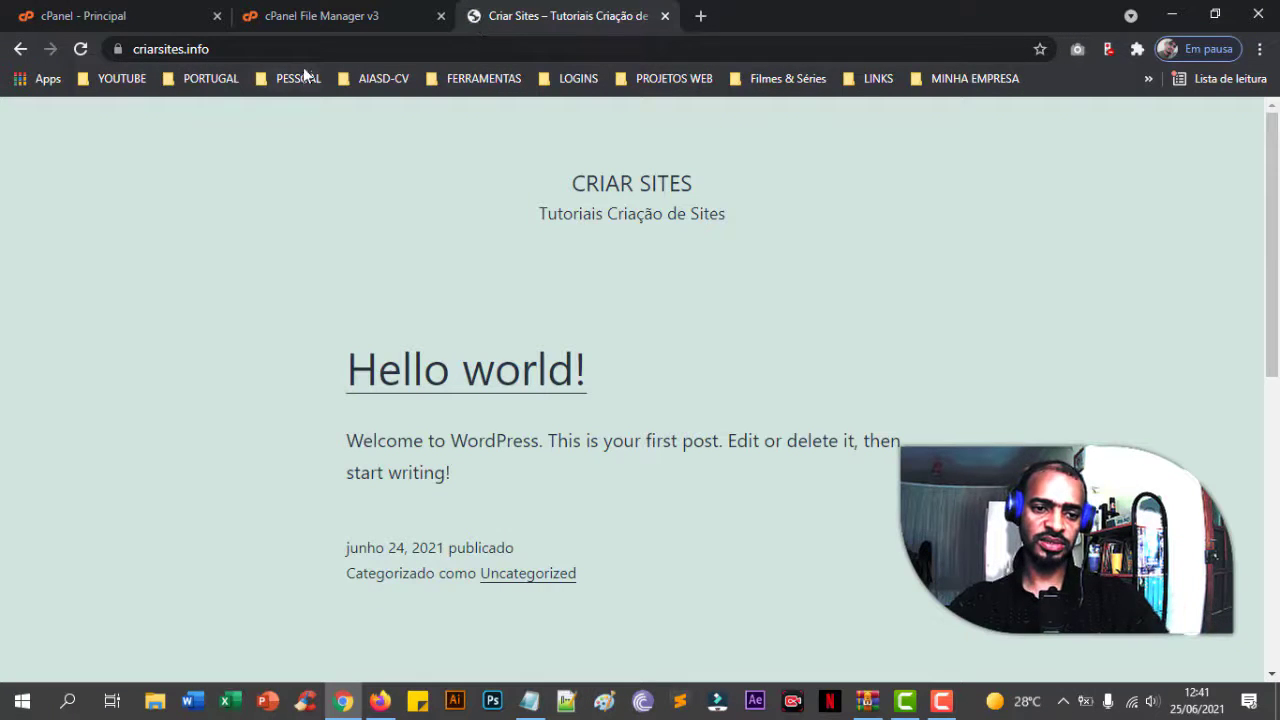
click(241, 48)
click(334, 24)
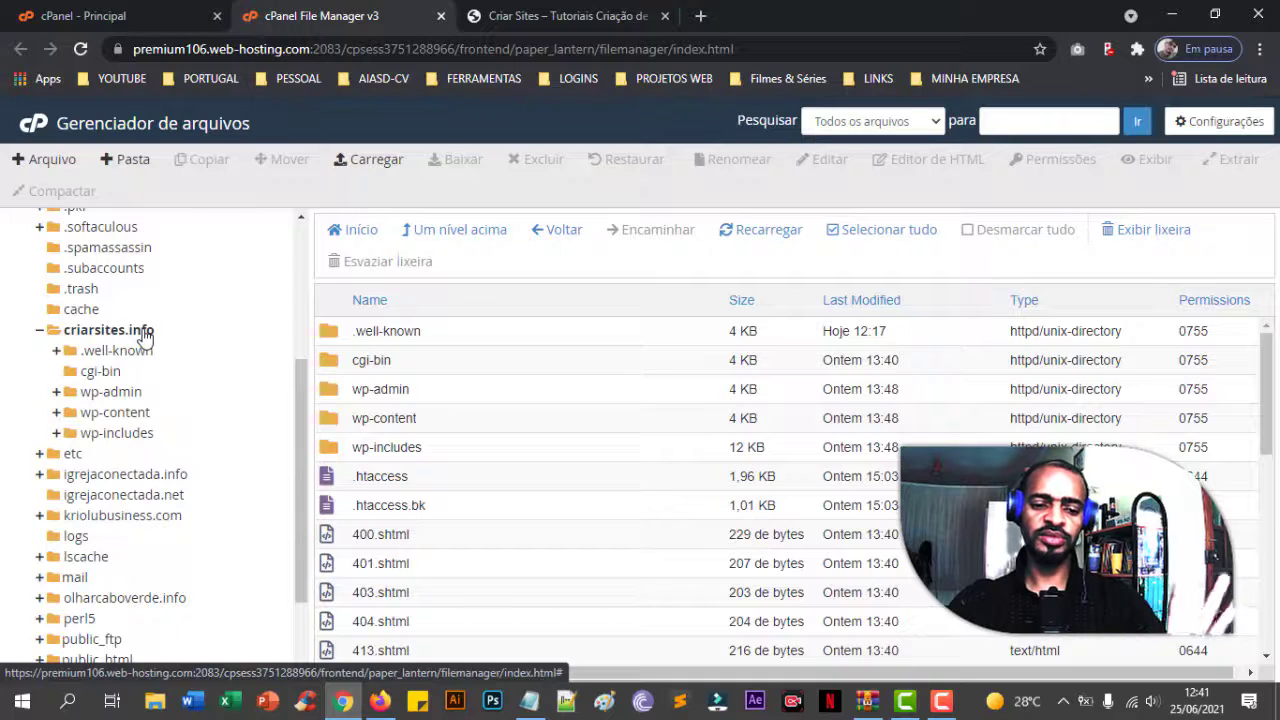
- Permanently delete everything from cgi-bin to xmlrpc.php in criarsites.info, bypassing the trash
click(530, 16)
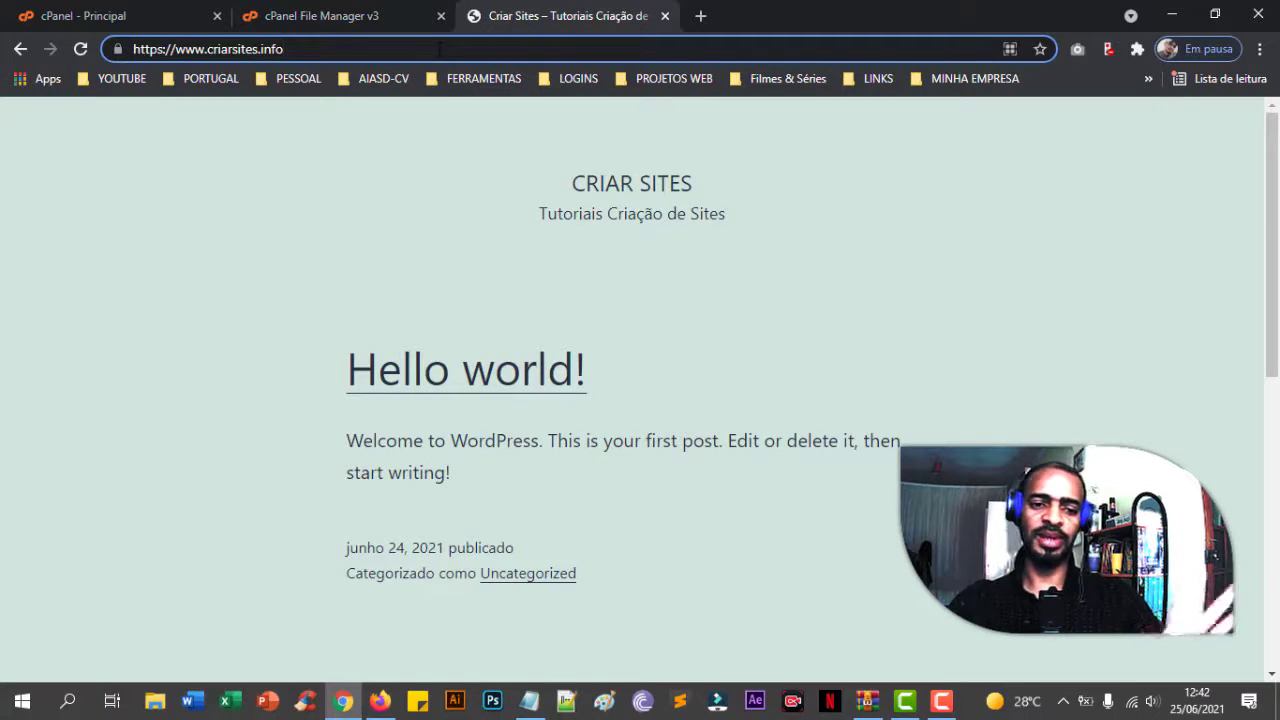
click(368, 20)
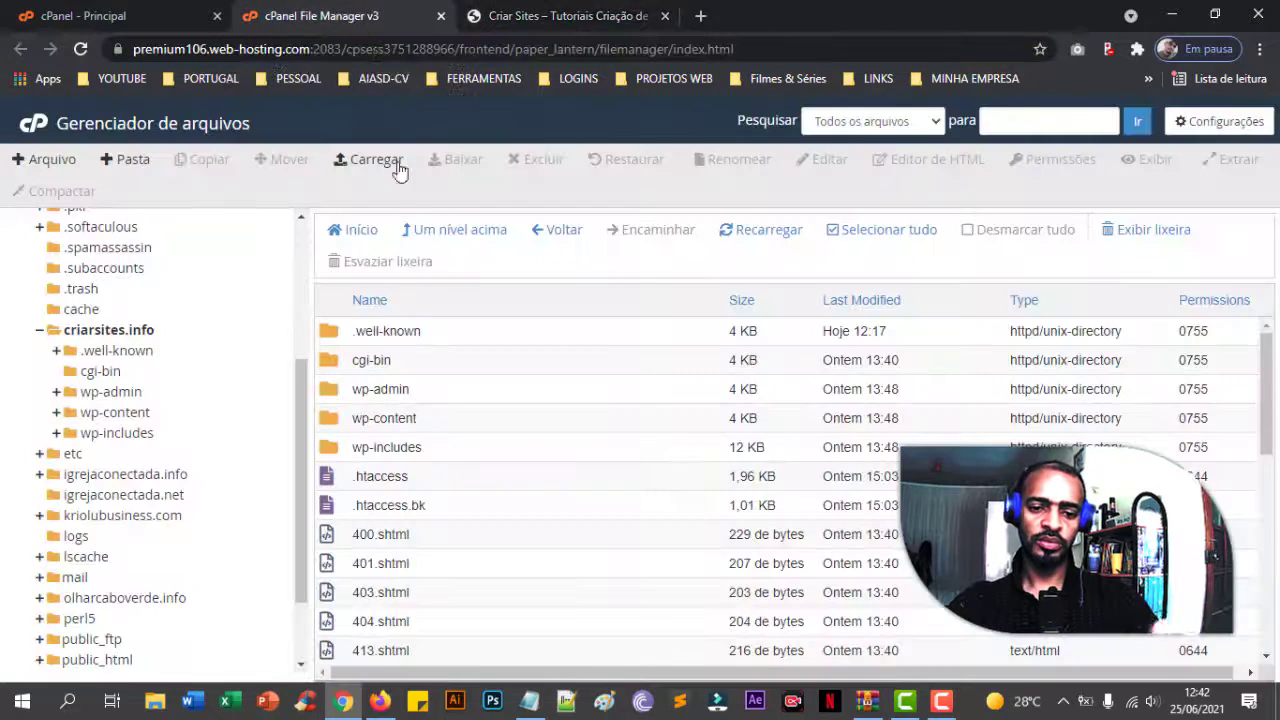
click(546, 369)
scroll(548, 417, down, 10)
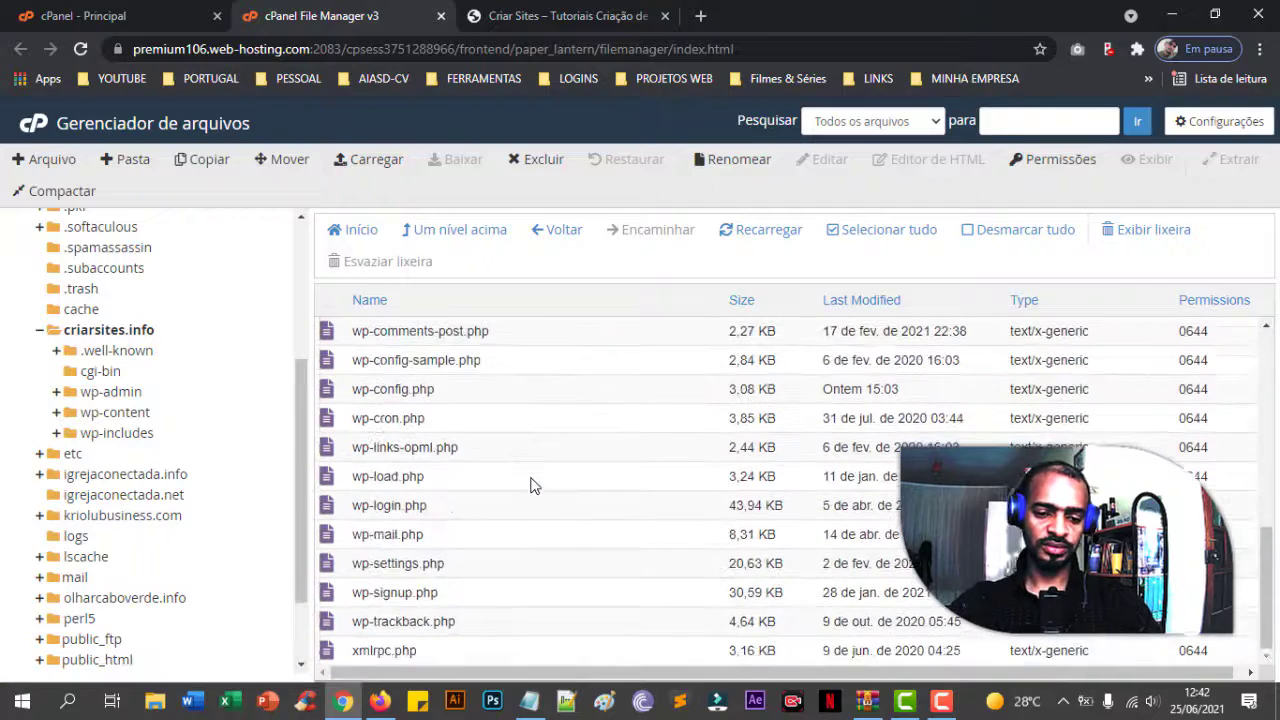
shift+click(509, 653)
scroll(551, 561, up, 10)
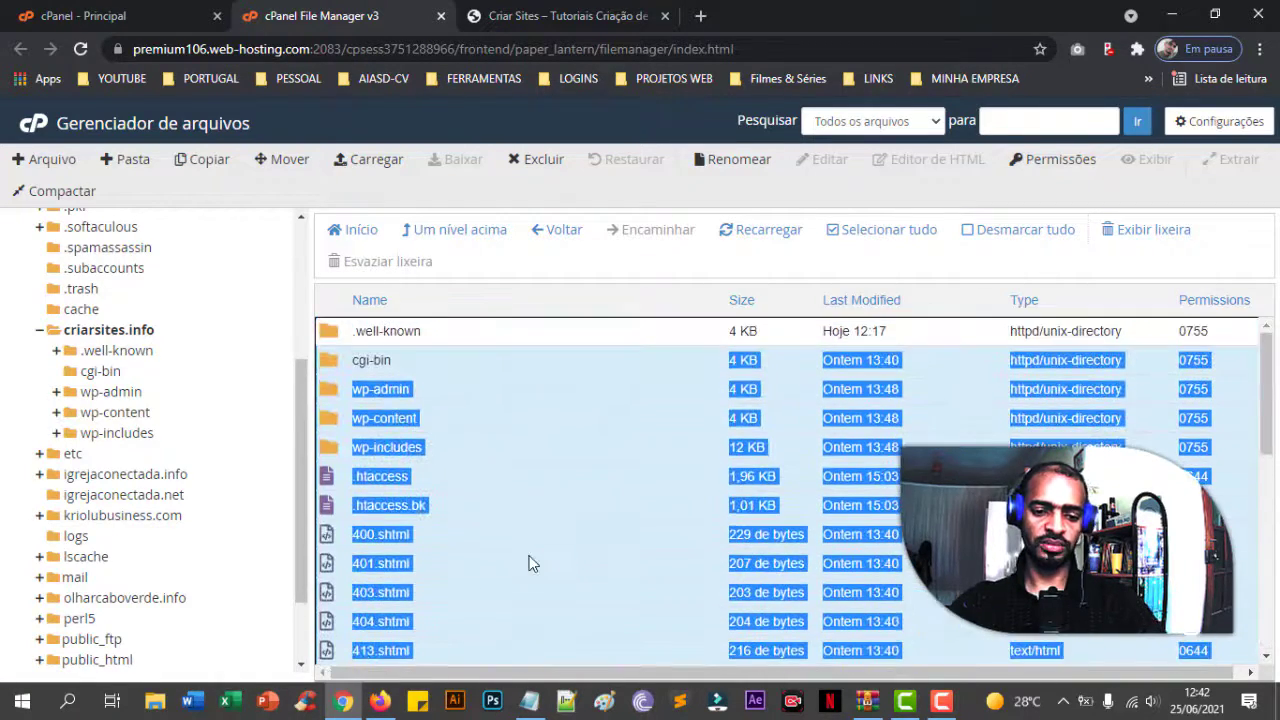
key(Delete)
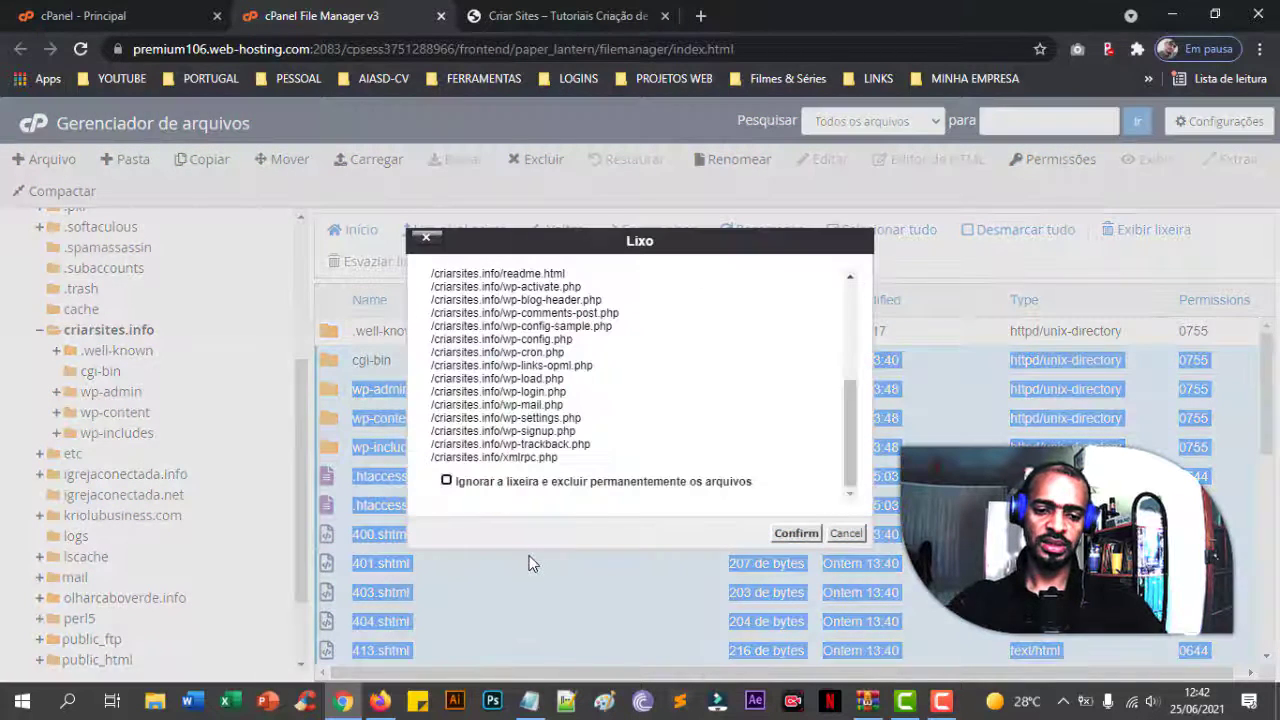
click(736, 482)
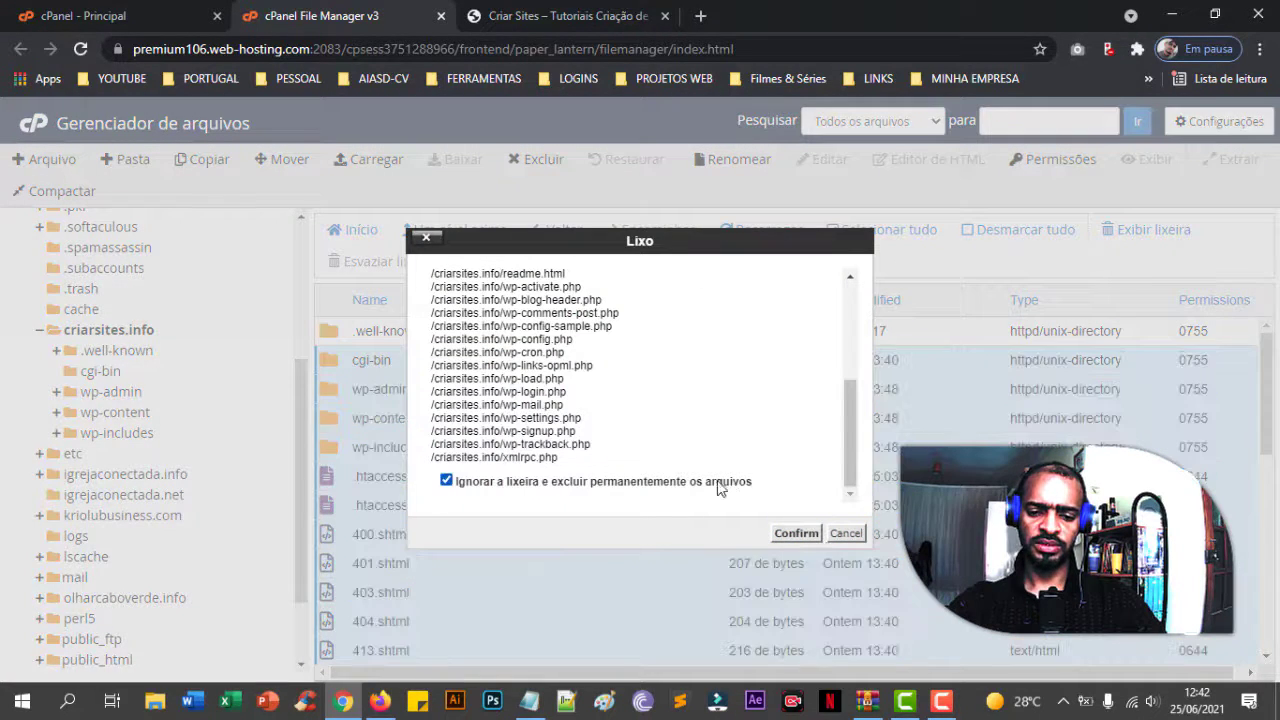
click(790, 533)
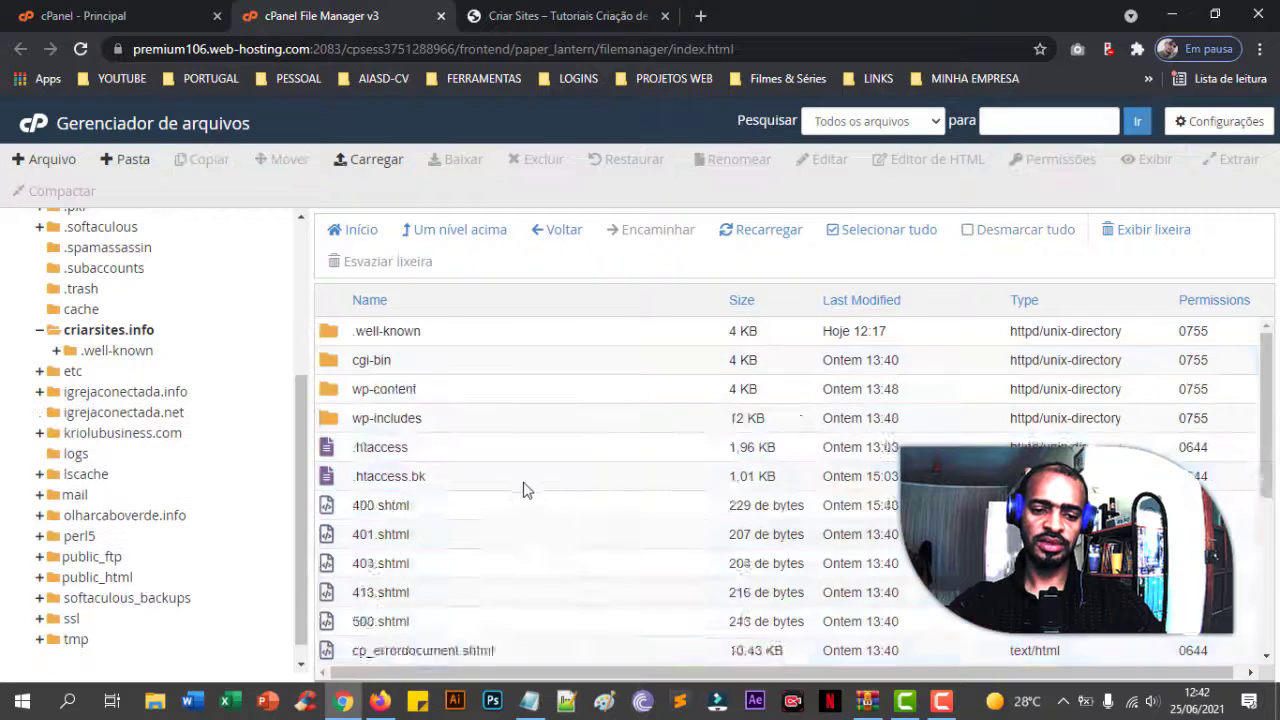
- Look inside the remaining .well-known folder, go back up, and switch to the Criar Sites tab
click(429, 338)
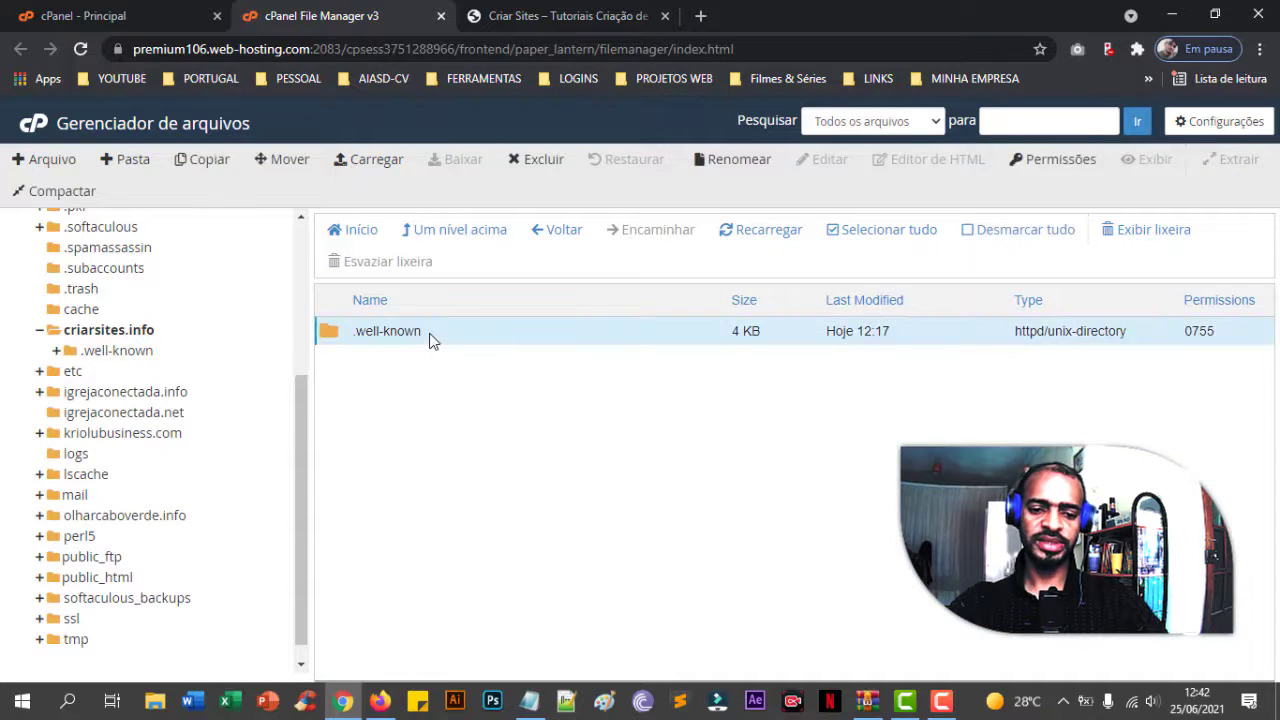
click(455, 338)
double_click(455, 338)
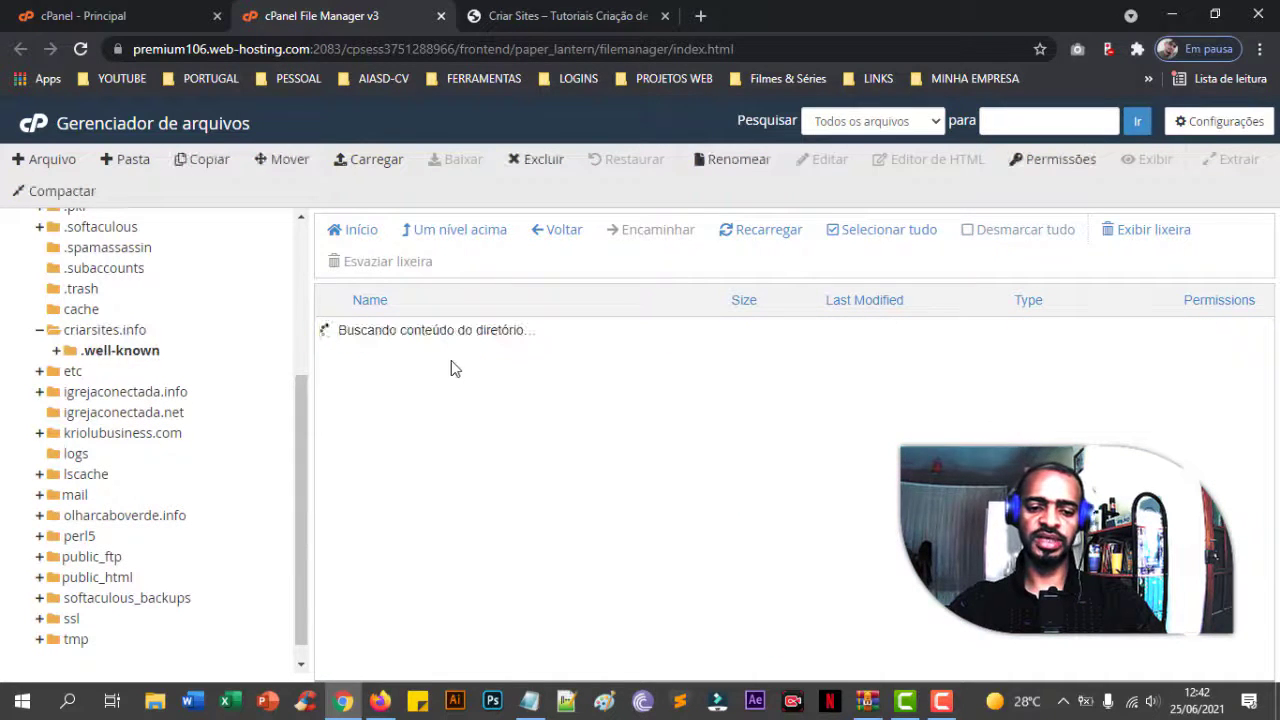
click(460, 232)
click(560, 15)
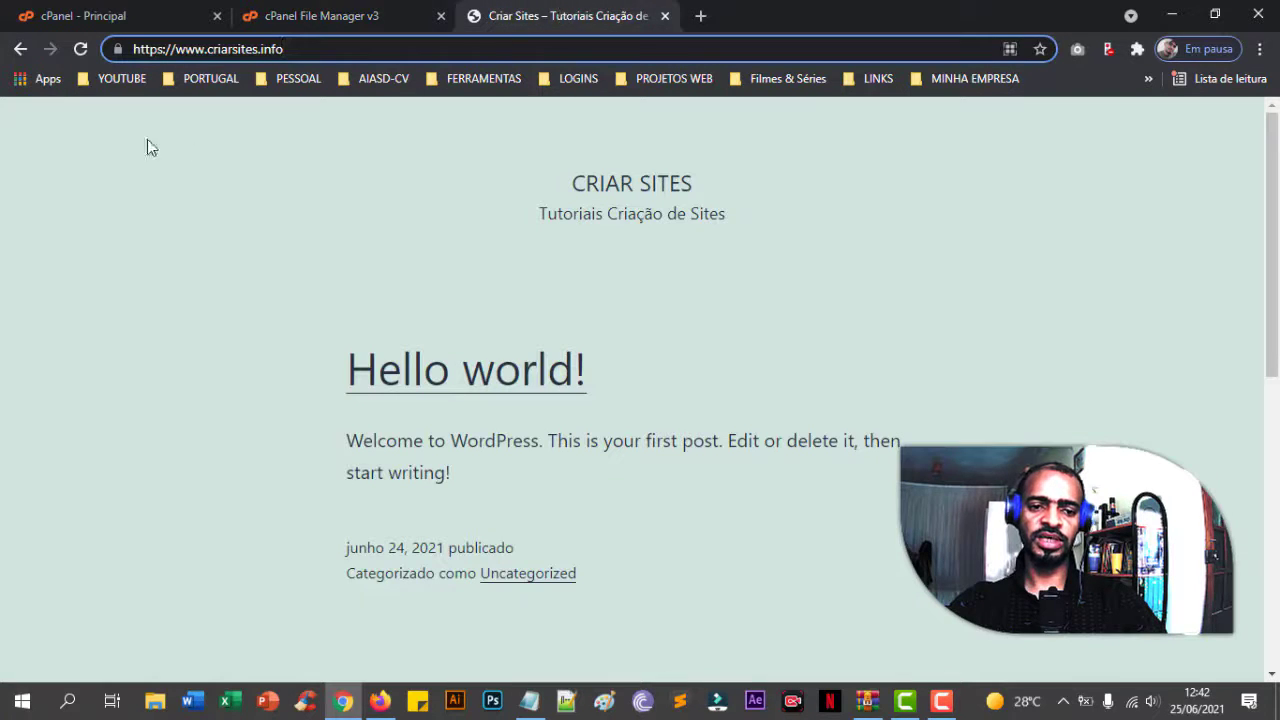
- Reload criarsites.info to confirm the empty 'Index of /' page, then reopen criarsites.info in File Manager
click(80, 49)
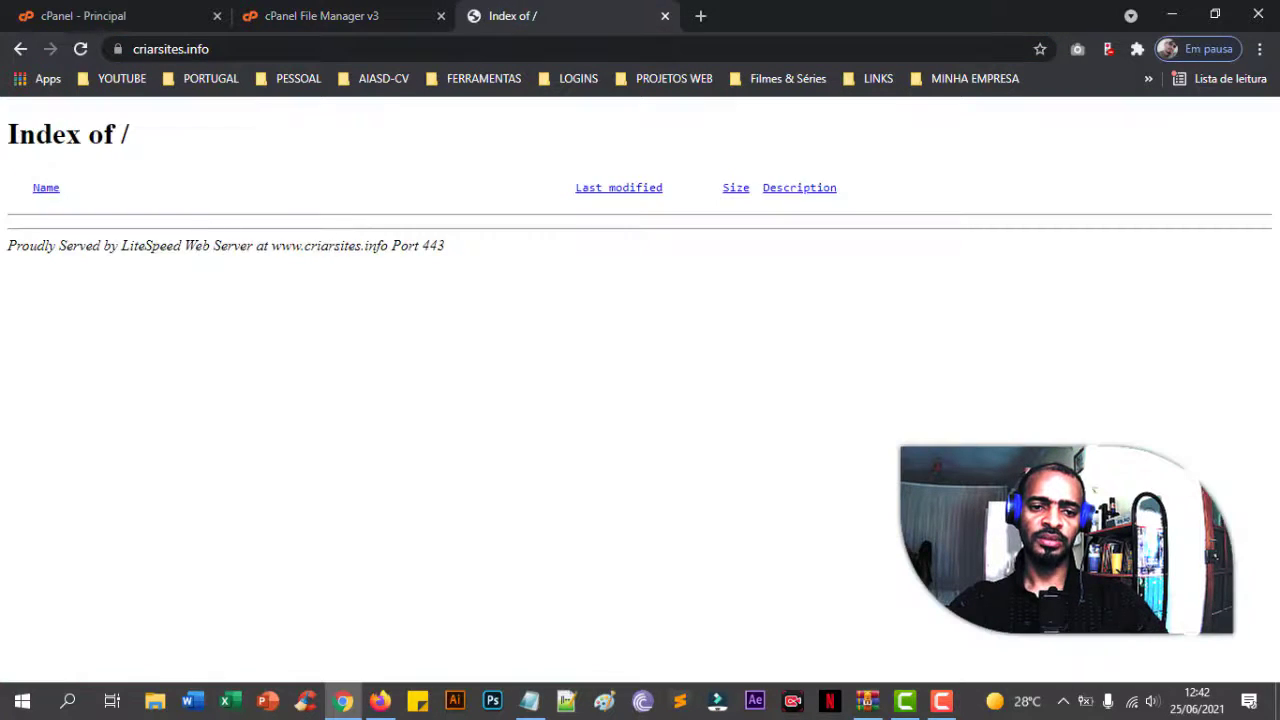
click(80, 49)
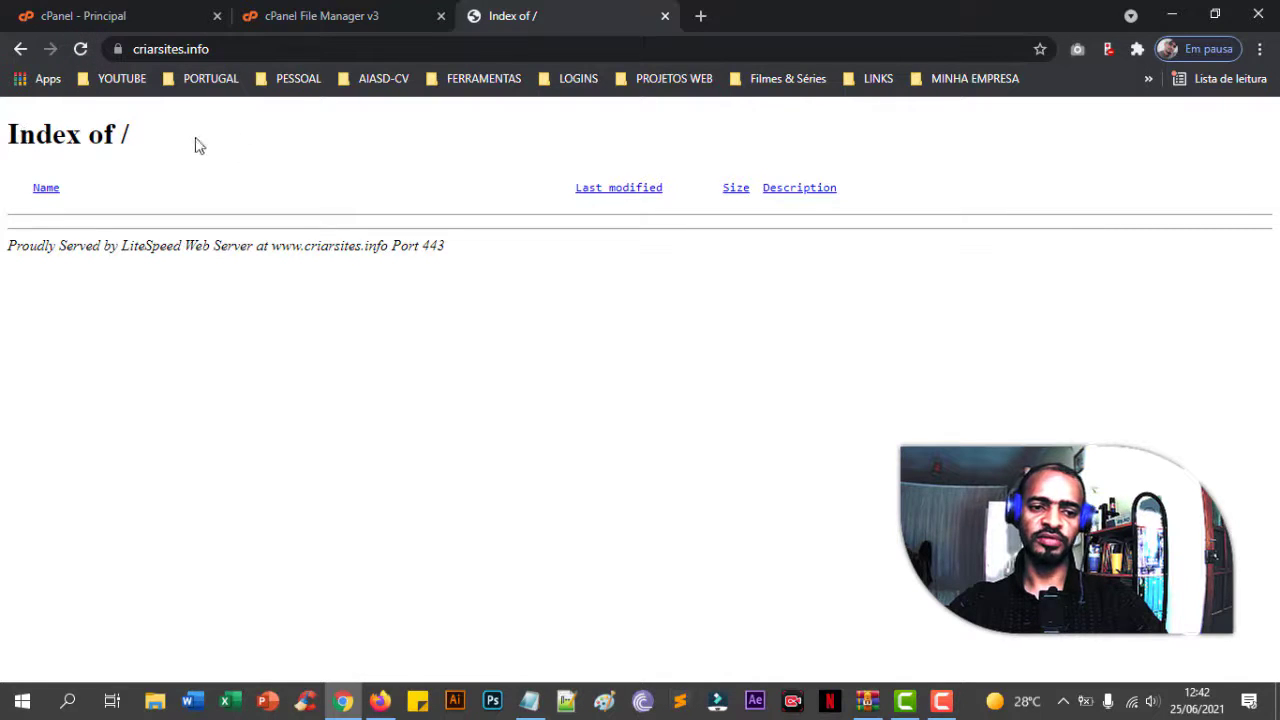
click(349, 33)
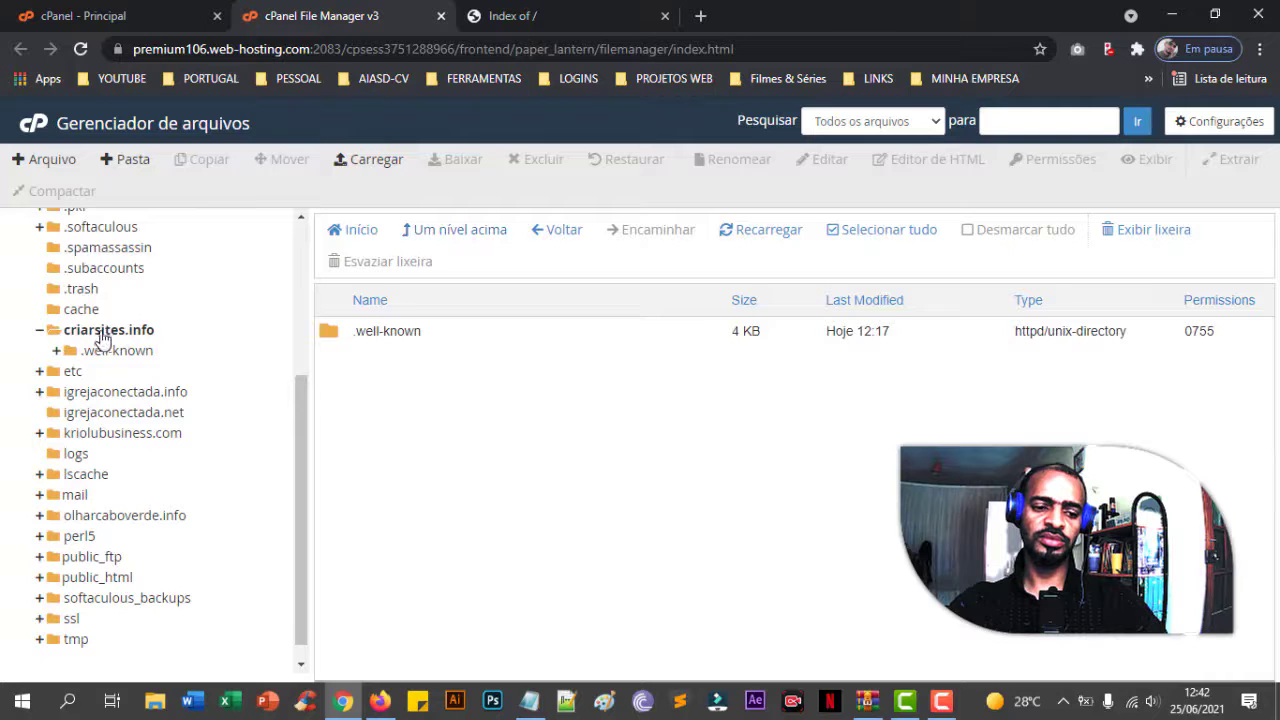
click(98, 330)
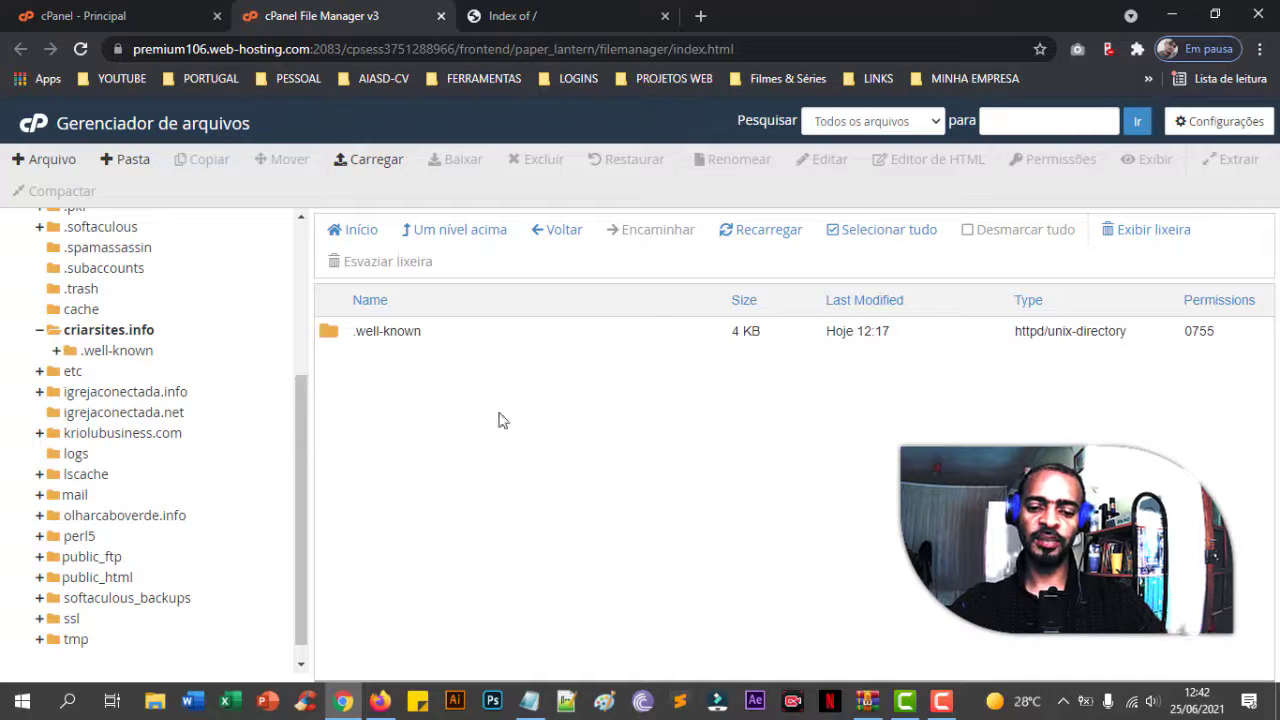
click(867, 700)
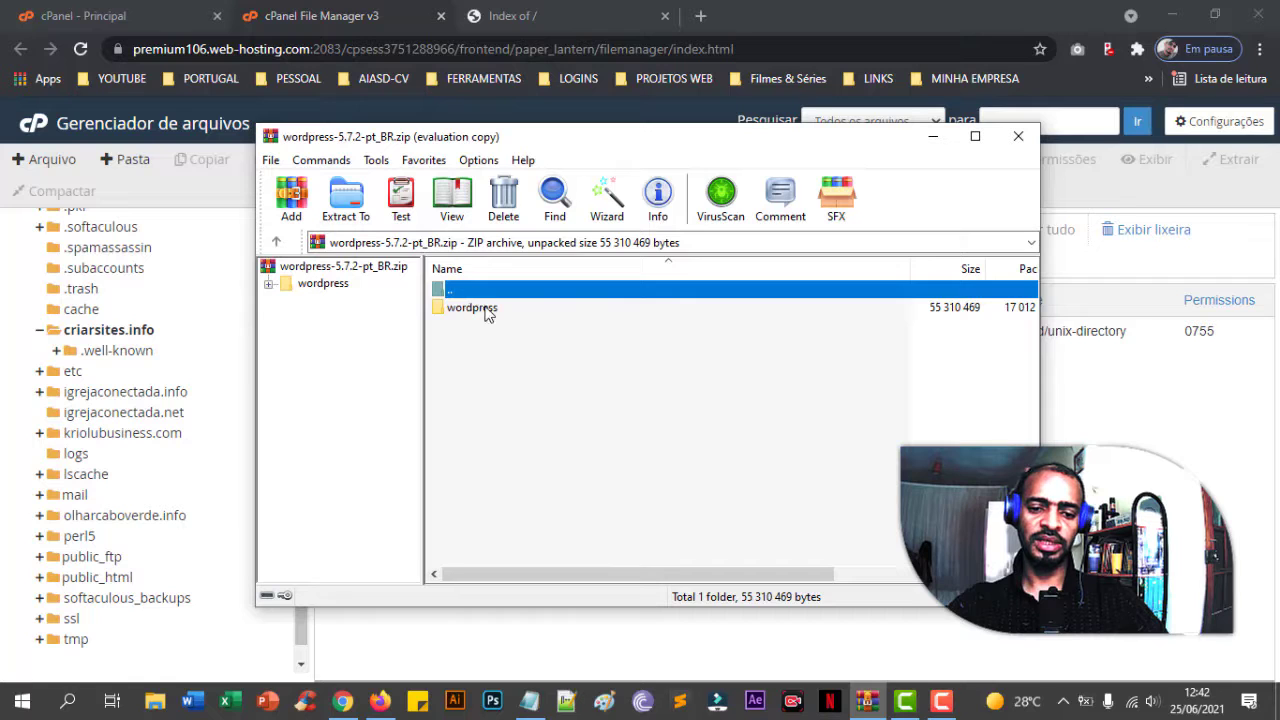
click(488, 311)
click(1018, 136)
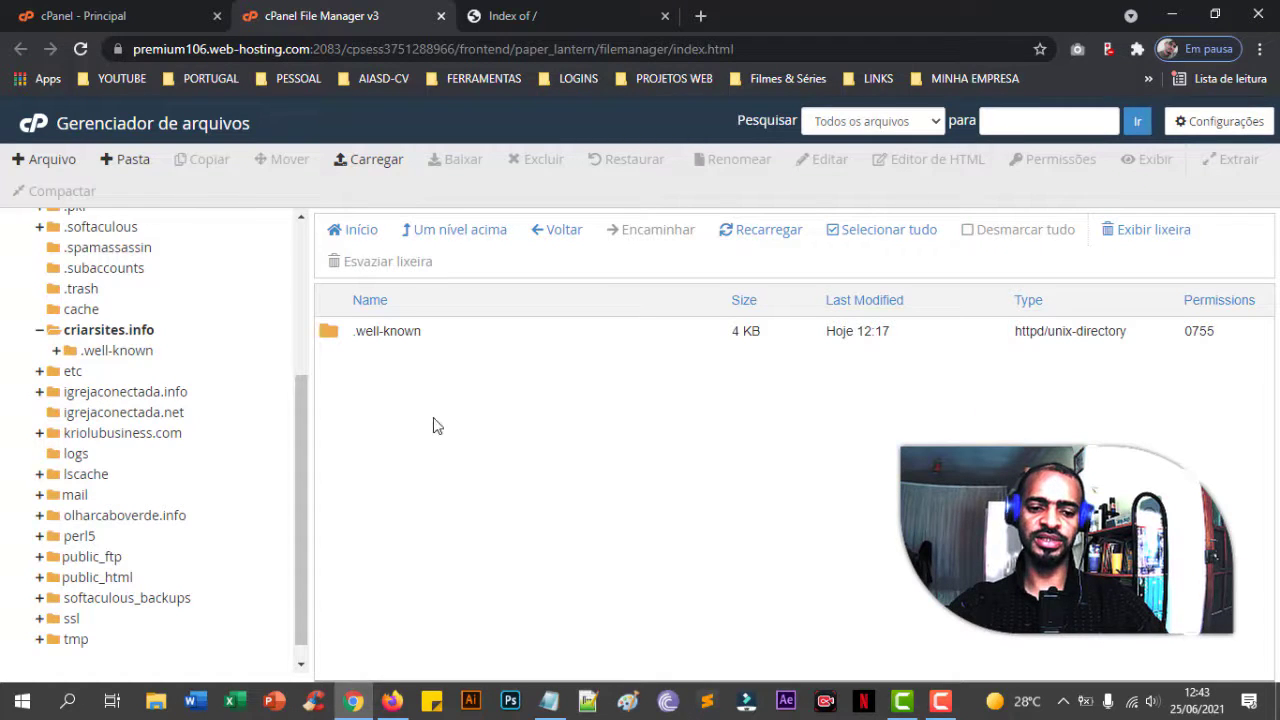
- Upload wordpress-5.7.2-pt_BR.zip from the Desktop into criarsites.info and return to the file listing
click(386, 162)
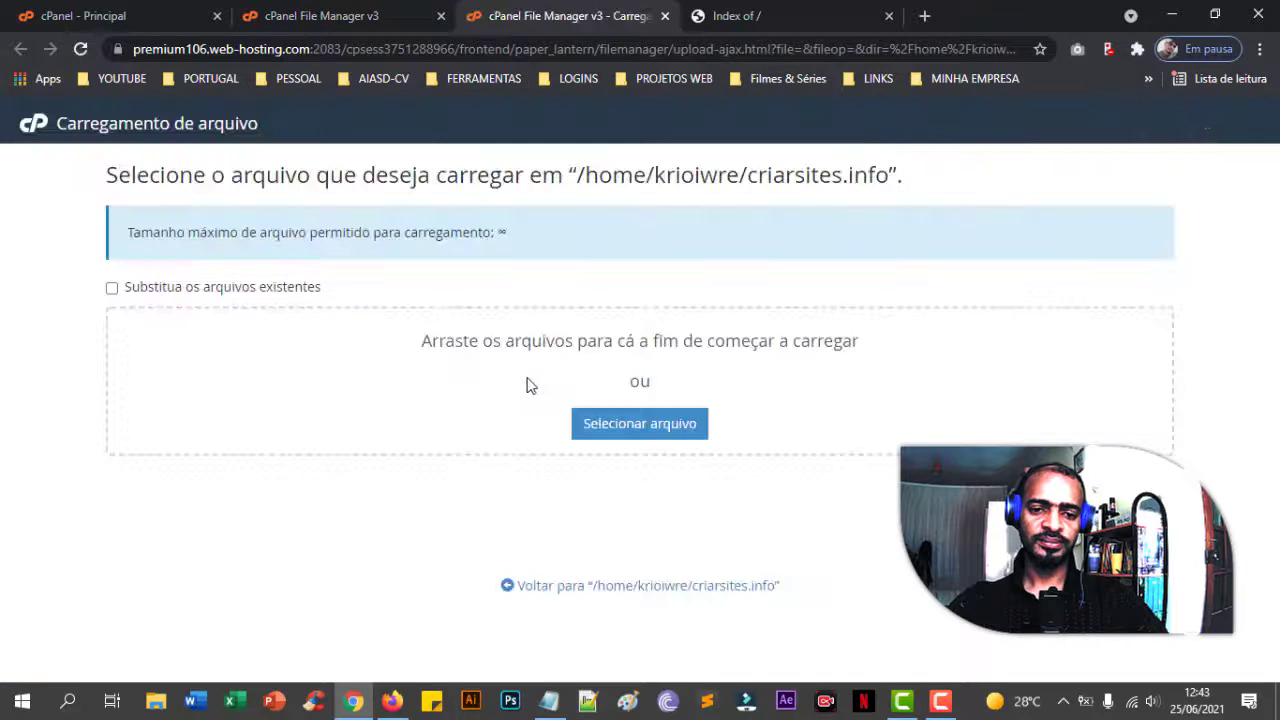
click(662, 424)
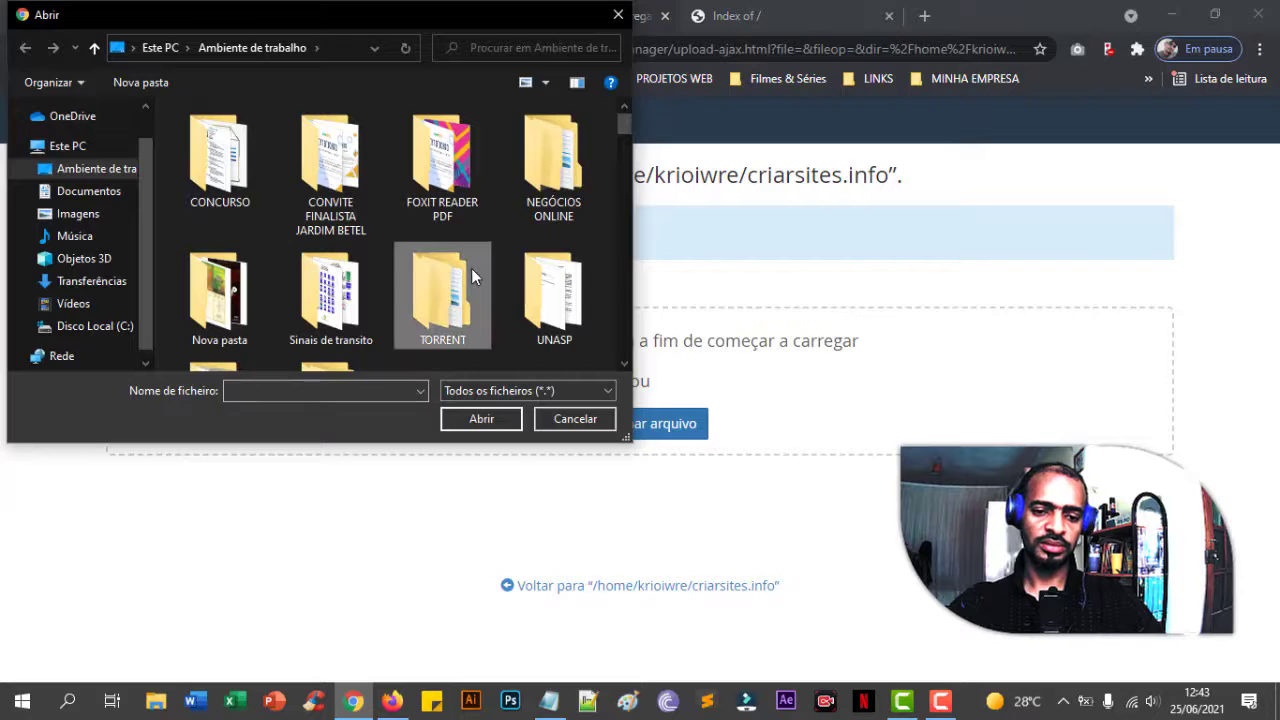
scroll(471, 272, down, 3)
scroll(471, 268, down, 5)
click(330, 285)
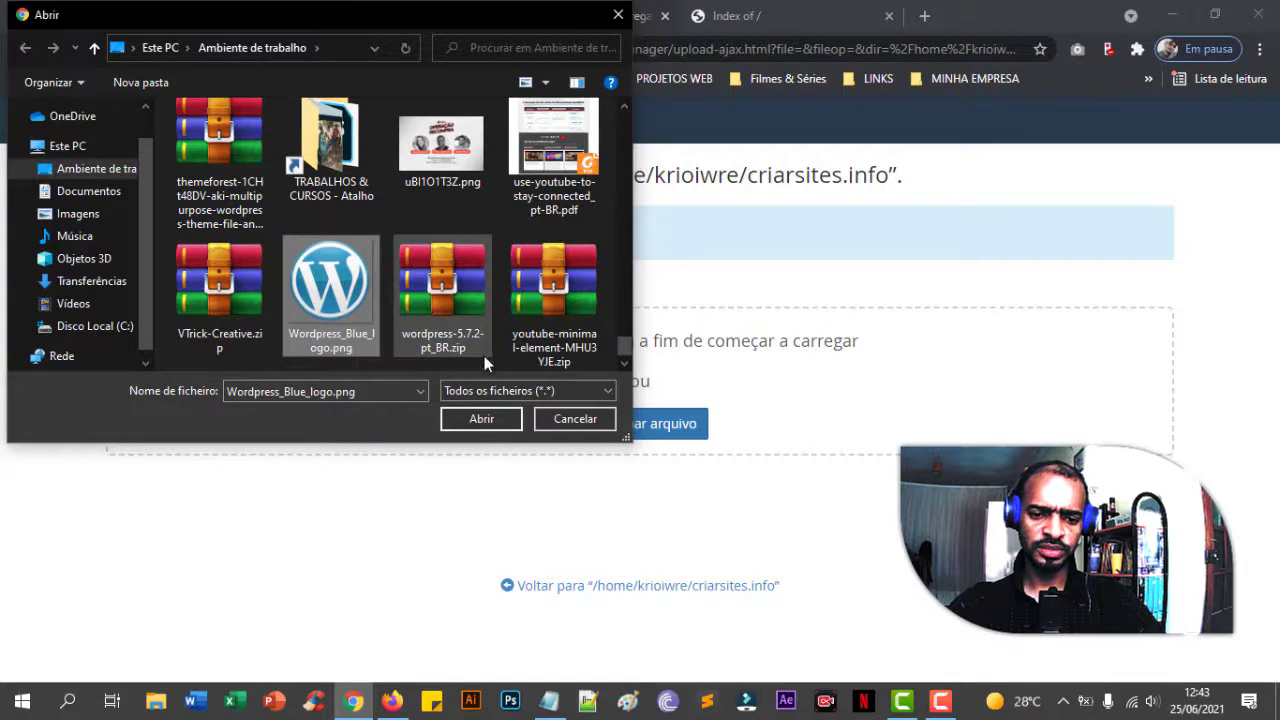
double_click(452, 285)
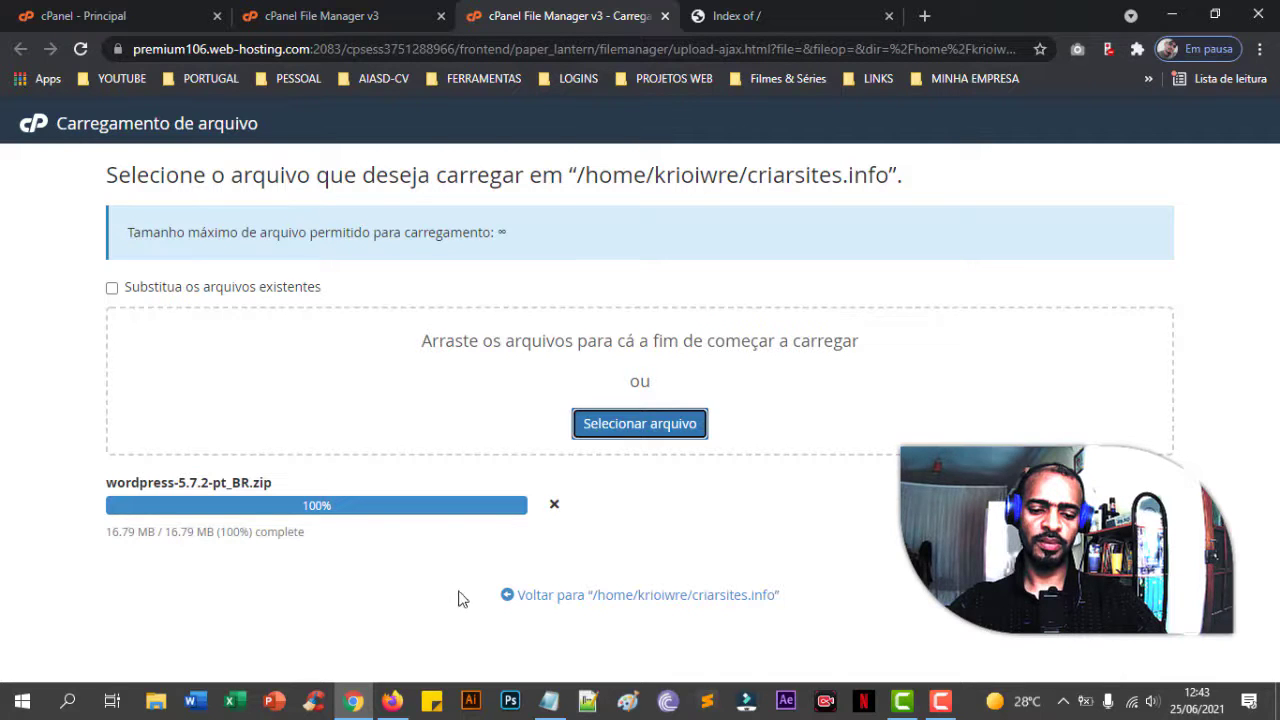
click(562, 597)
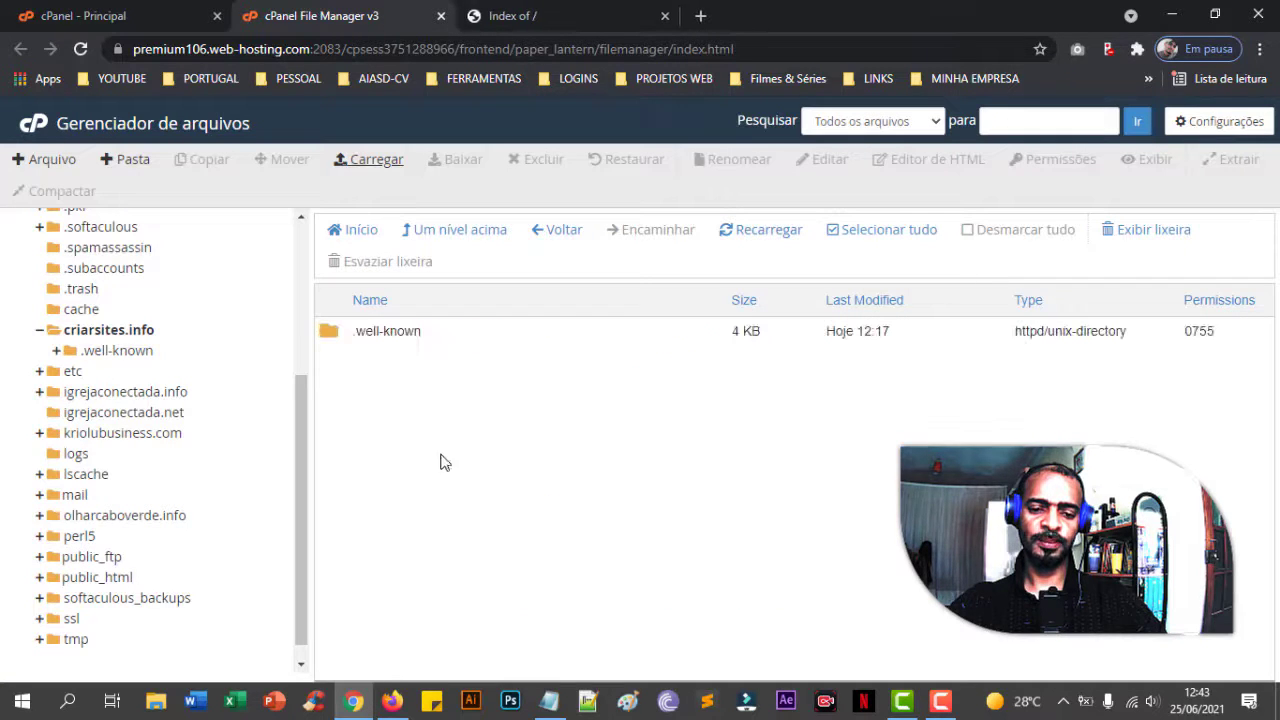
- Select wordpress-5.7.2-pt_BR.zip and bring up Extrair with /criarsites.info as the destination
click(583, 362)
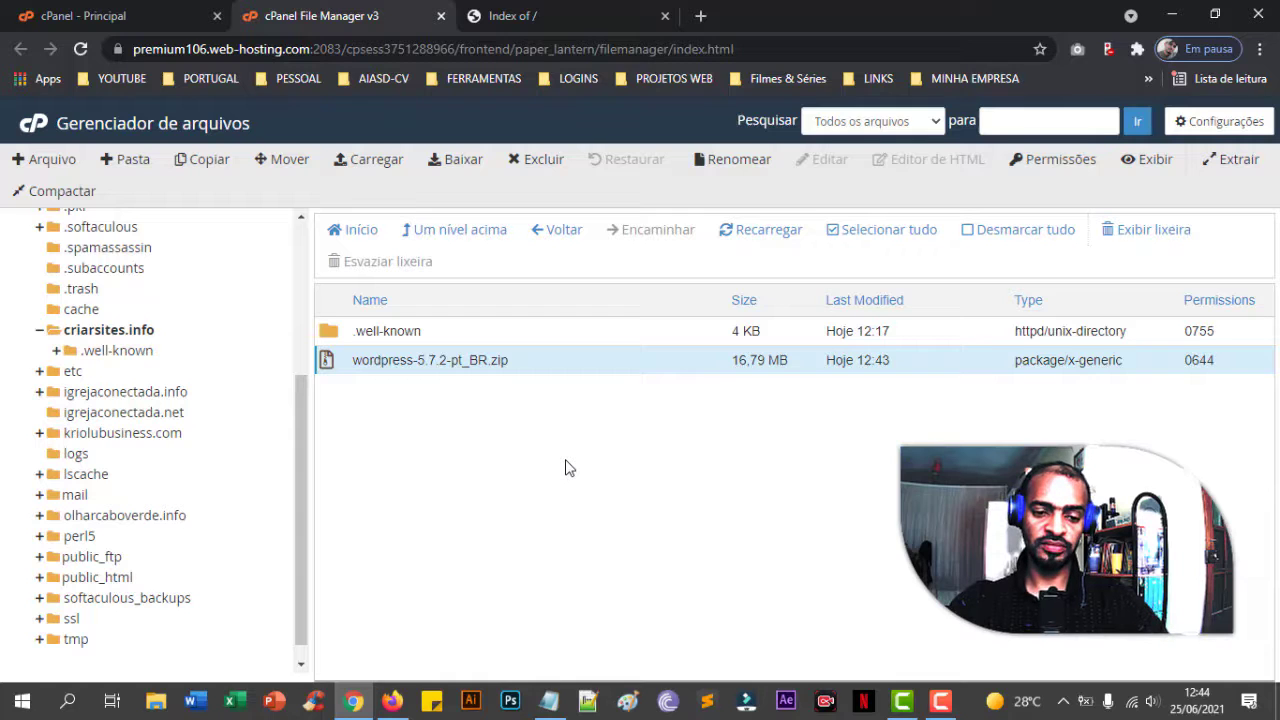
click(531, 364)
click(530, 364)
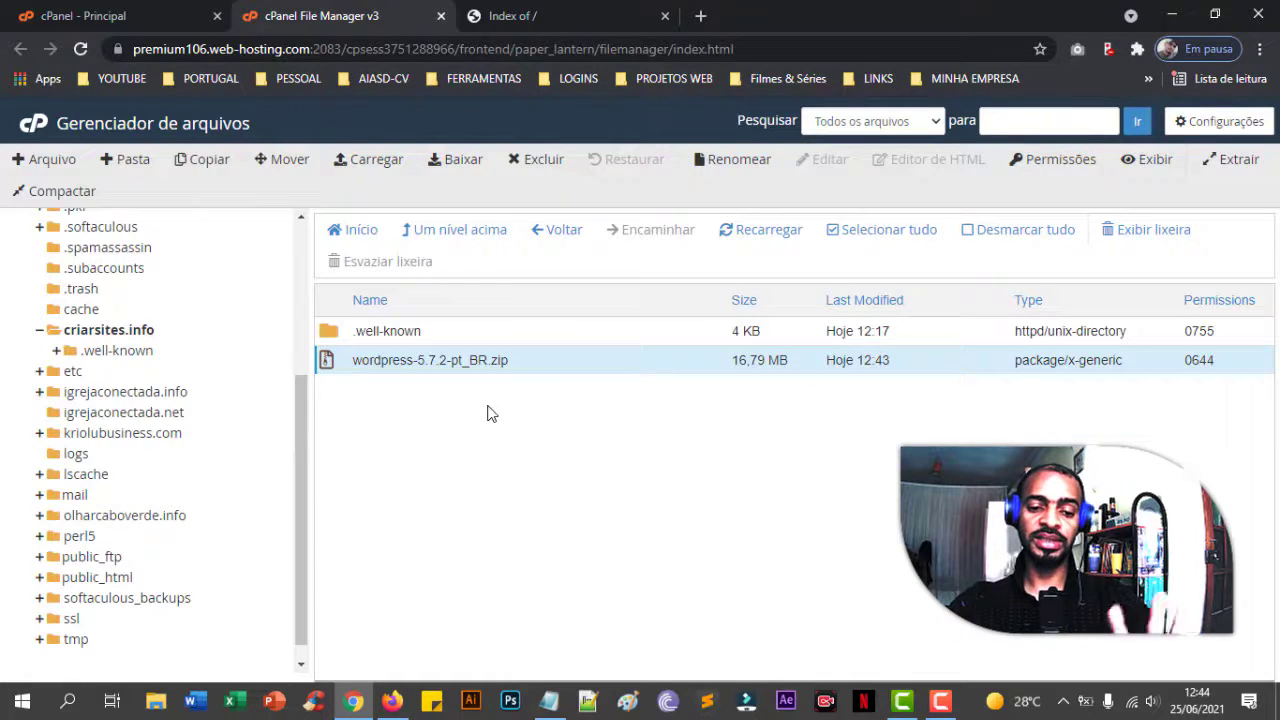
click(547, 372)
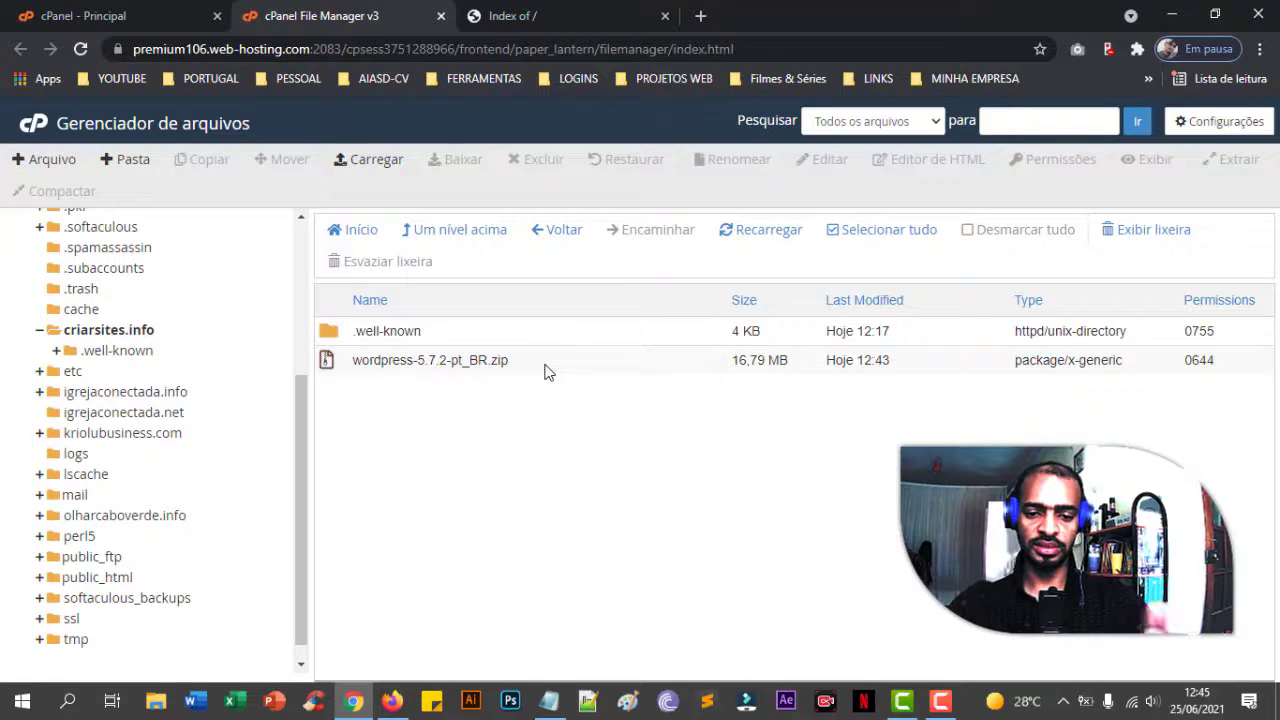
click(546, 368)
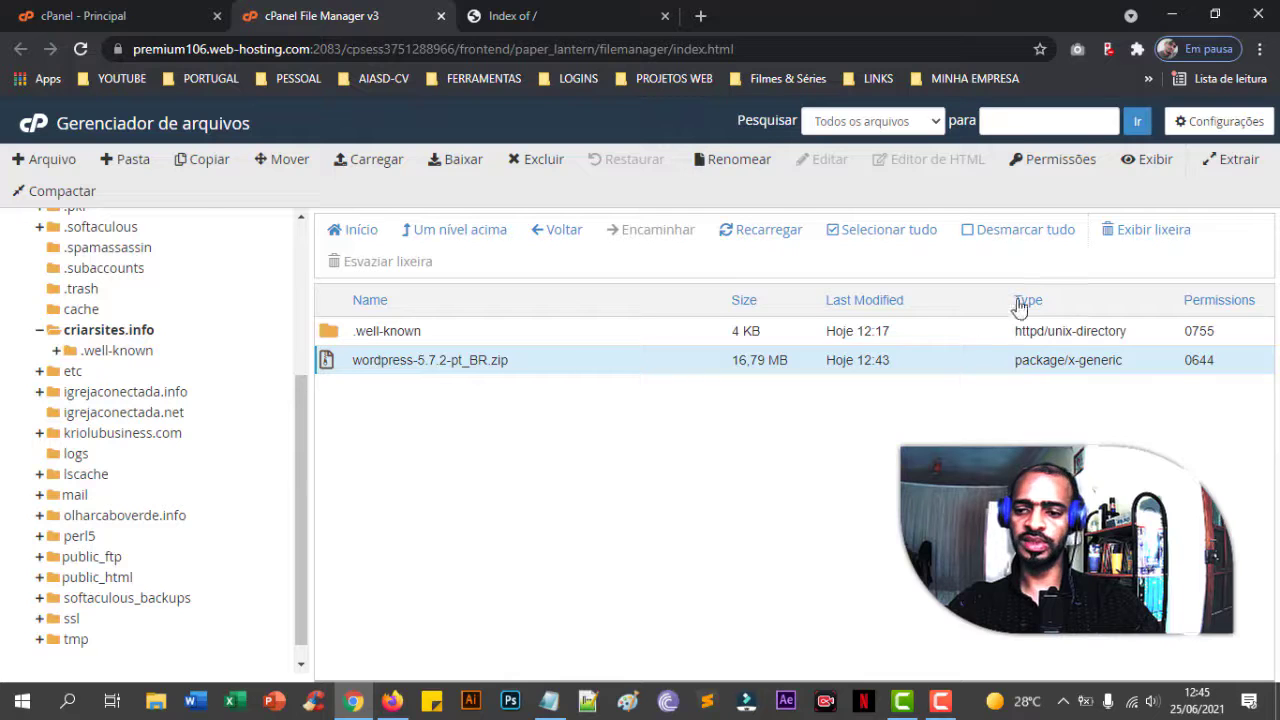
click(1257, 167)
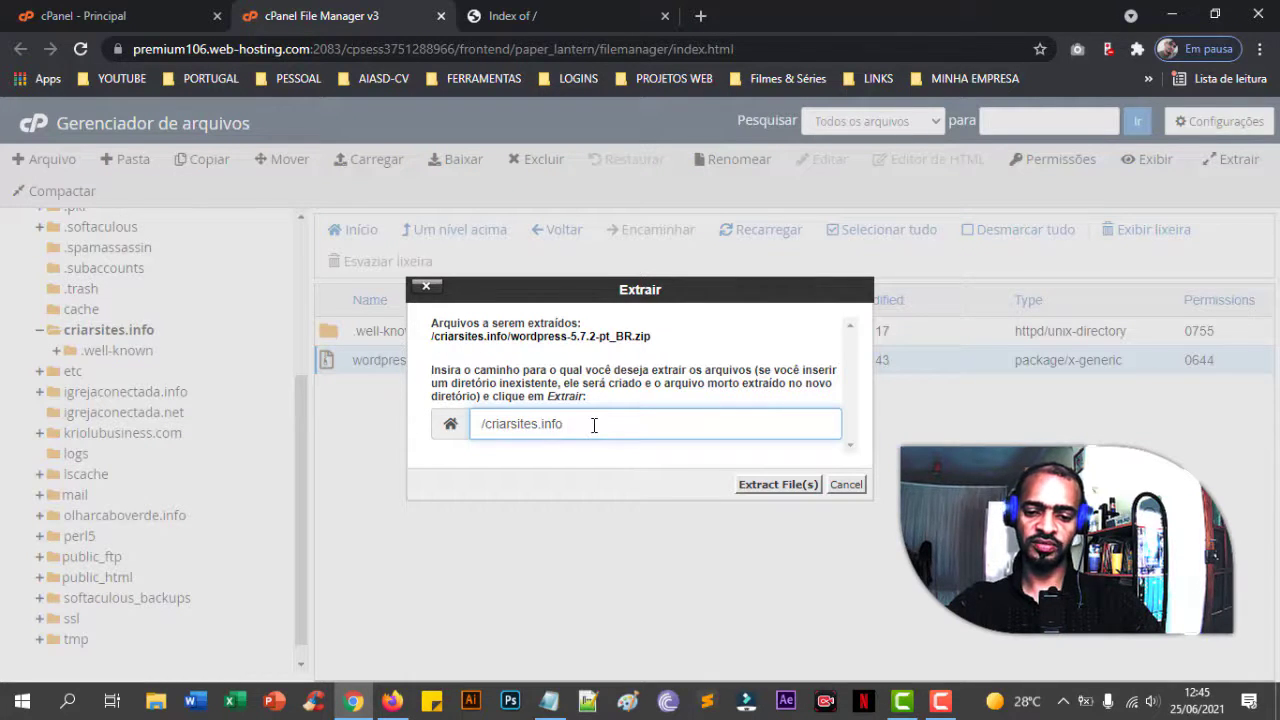
- Extract the zip into /criarsites.info, dismiss the results, and select the new wordpress folder
click(768, 488)
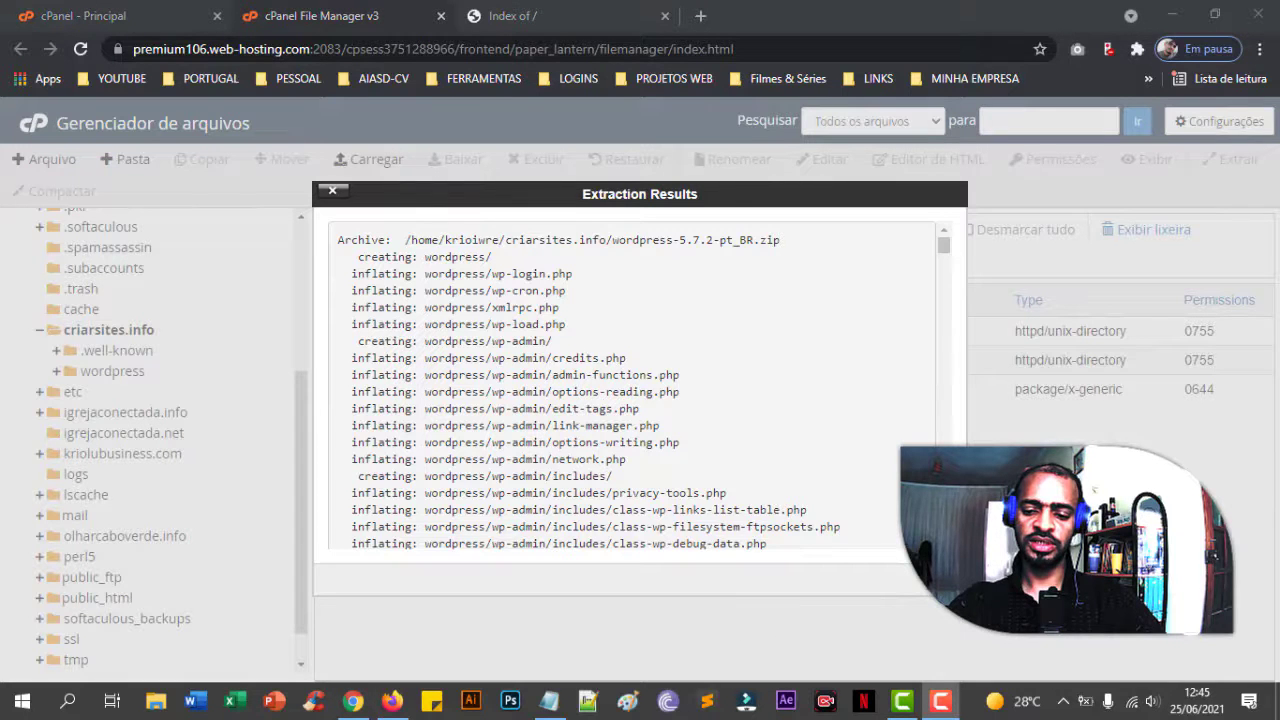
click(925, 578)
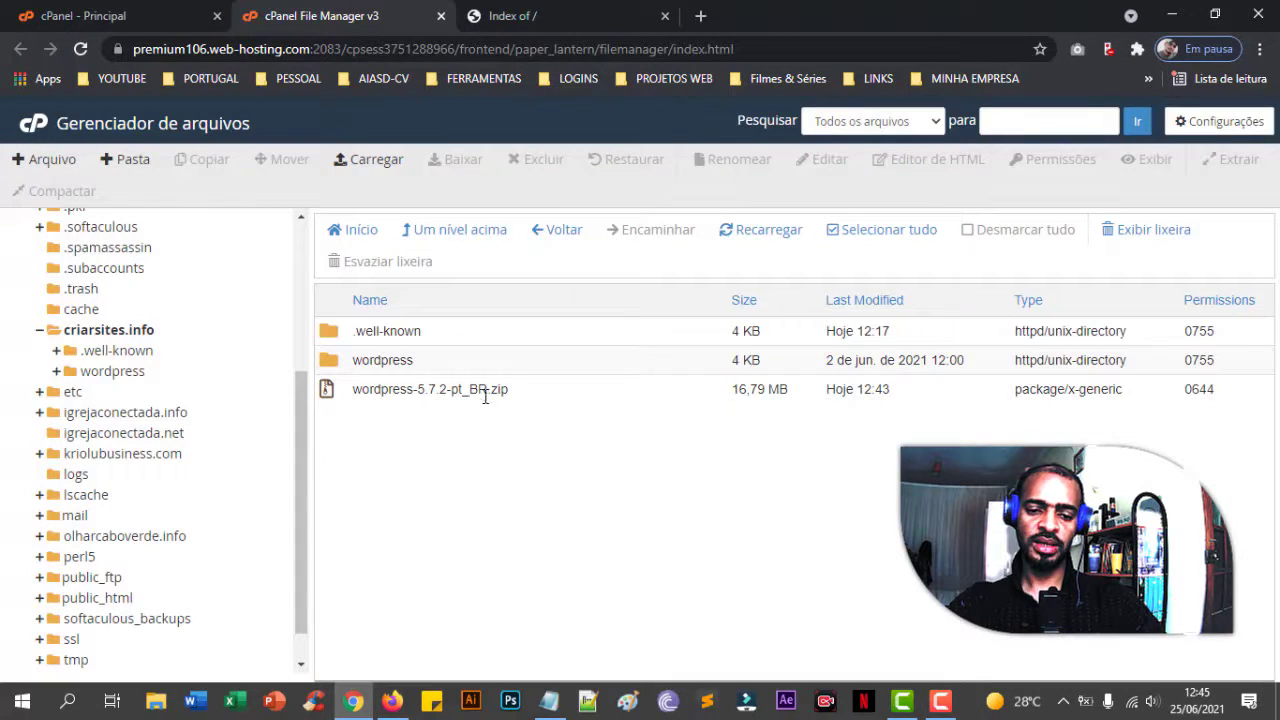
click(447, 365)
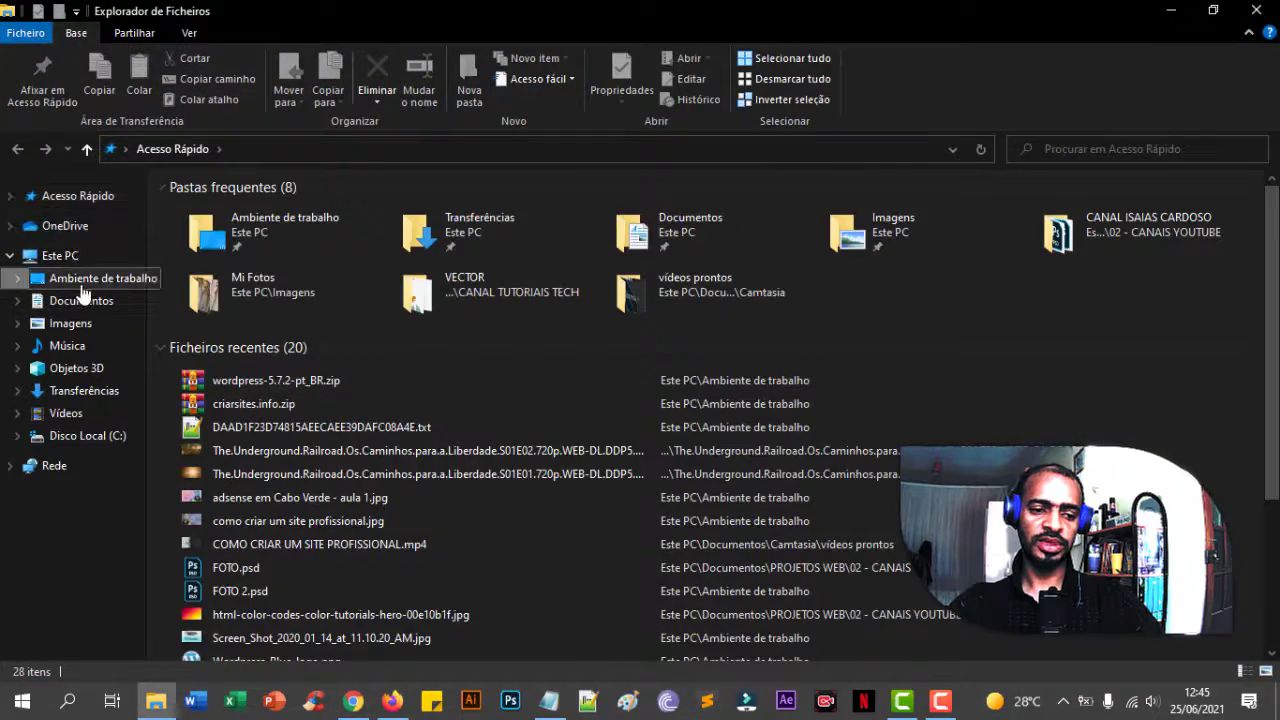
- Inspect the Desktop's wordpress-5.7.2-pt_BR.zip in WinRAR, confirming one wordpress folder, then return to Chrome
click(85, 278)
scroll(700, 420, down, 10)
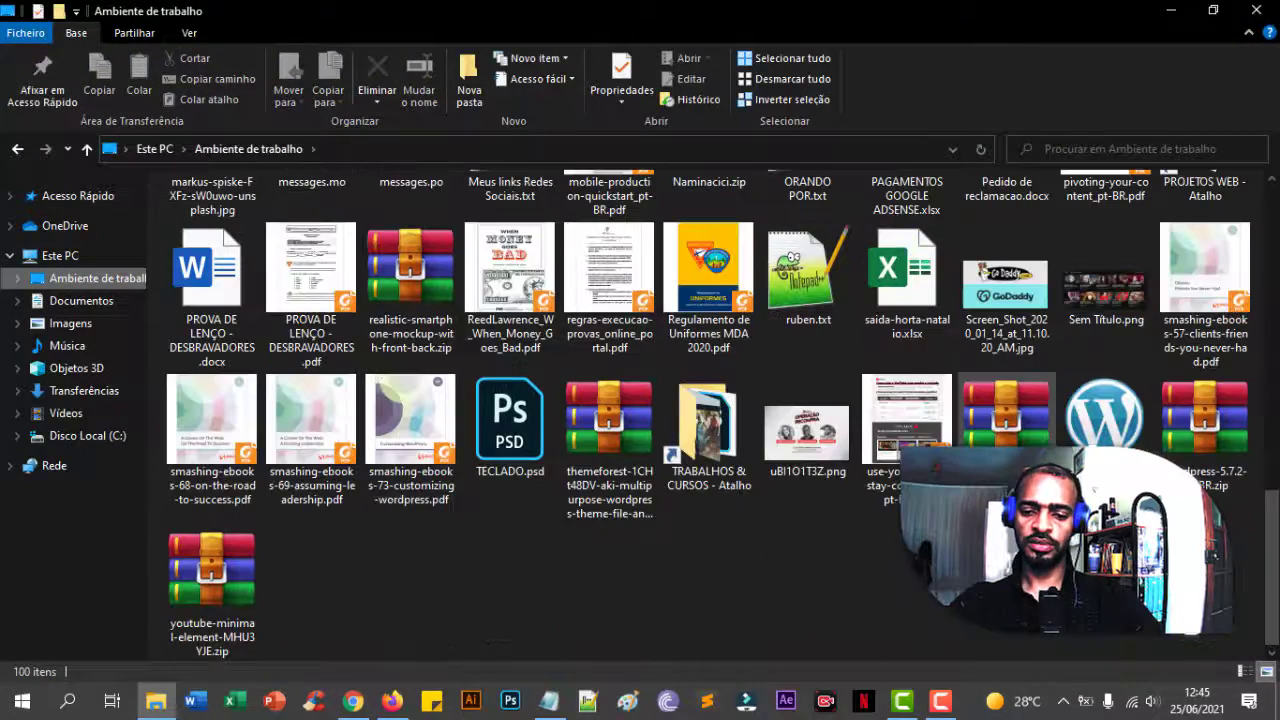
click(1207, 425)
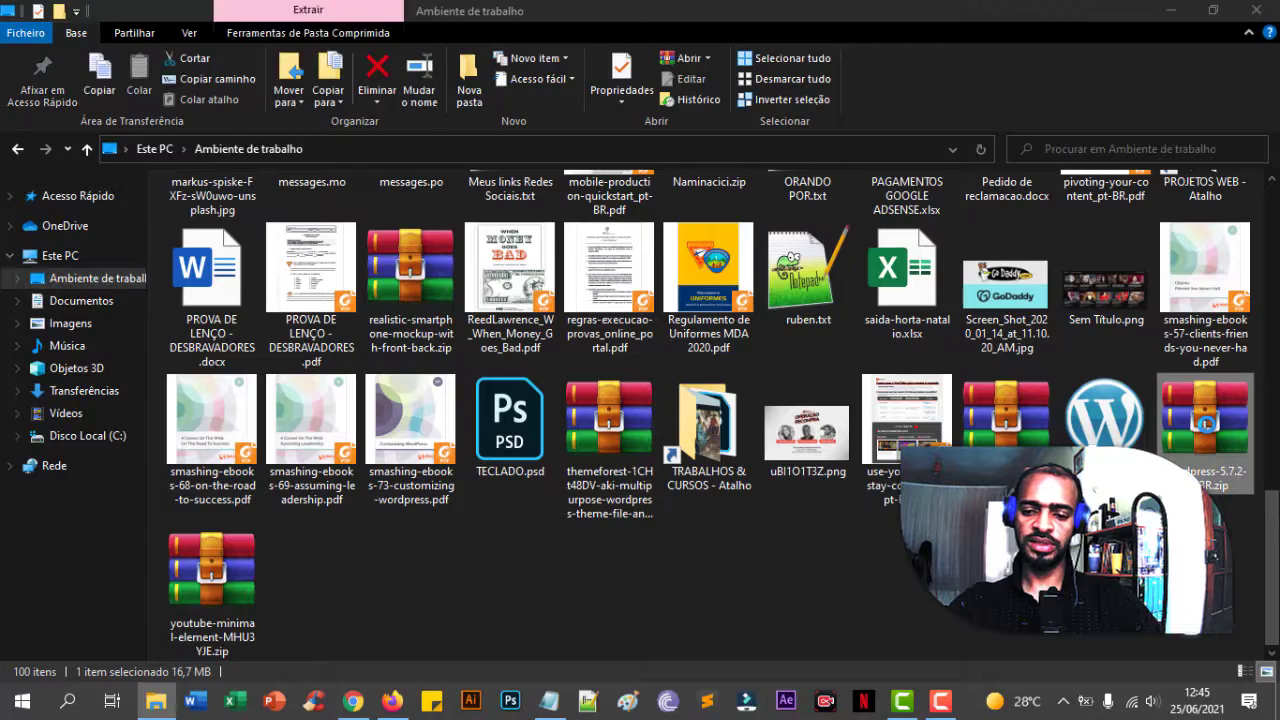
double_click(1207, 425)
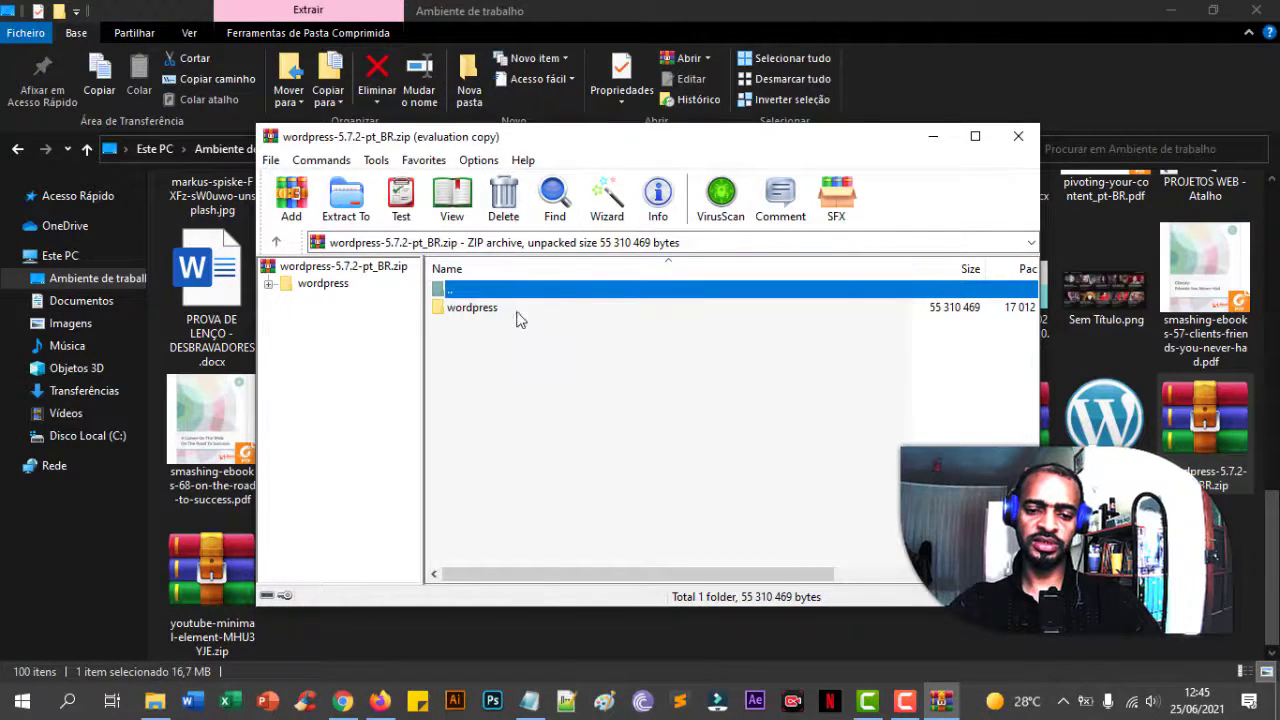
click(505, 311)
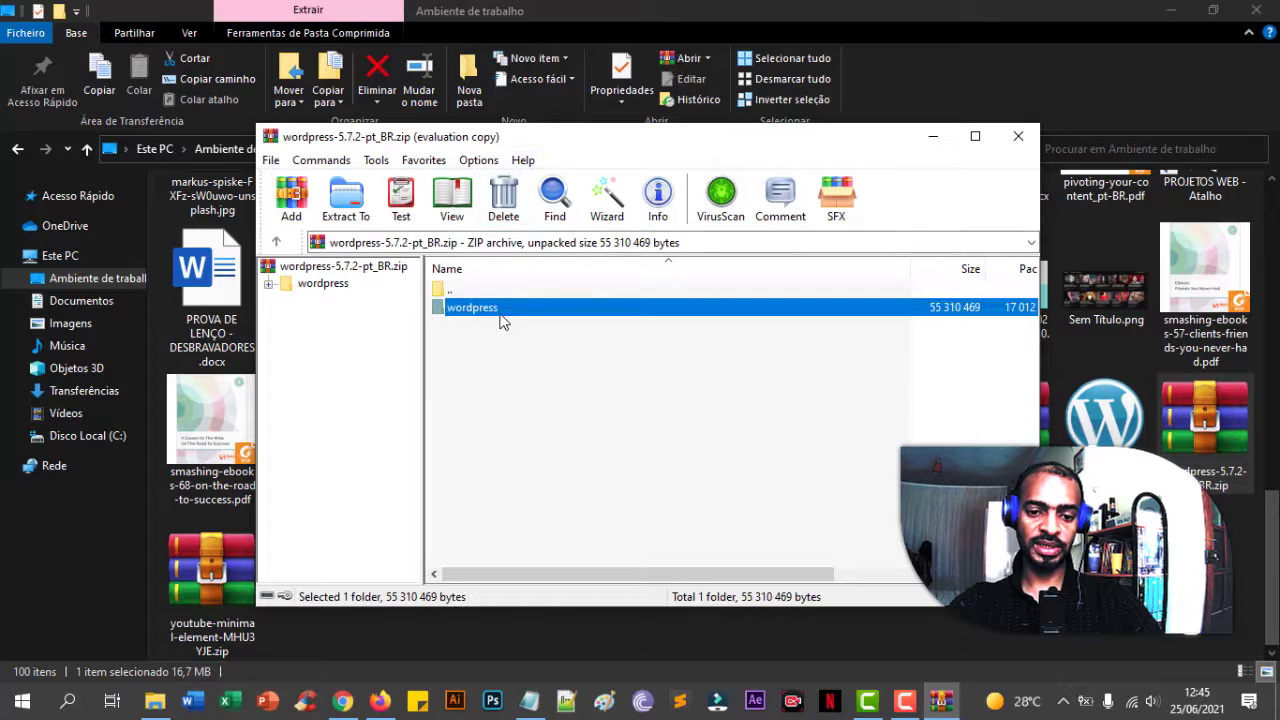
click(1018, 136)
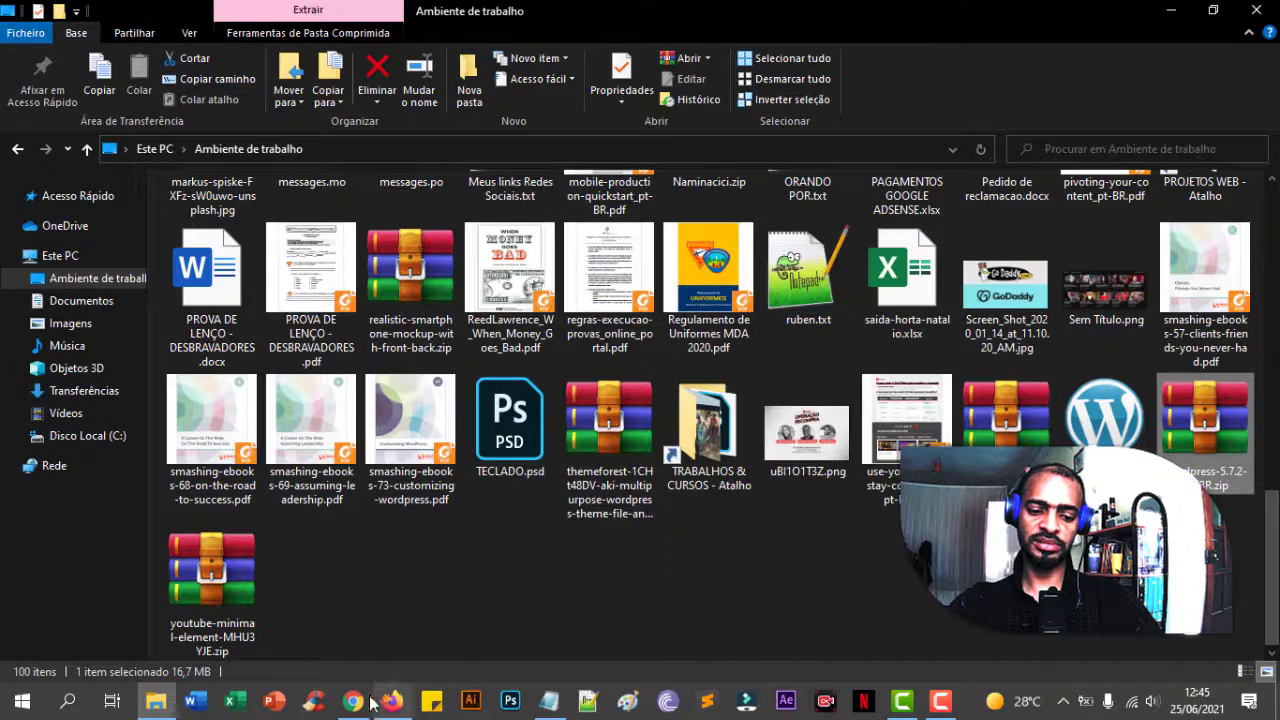
click(342, 701)
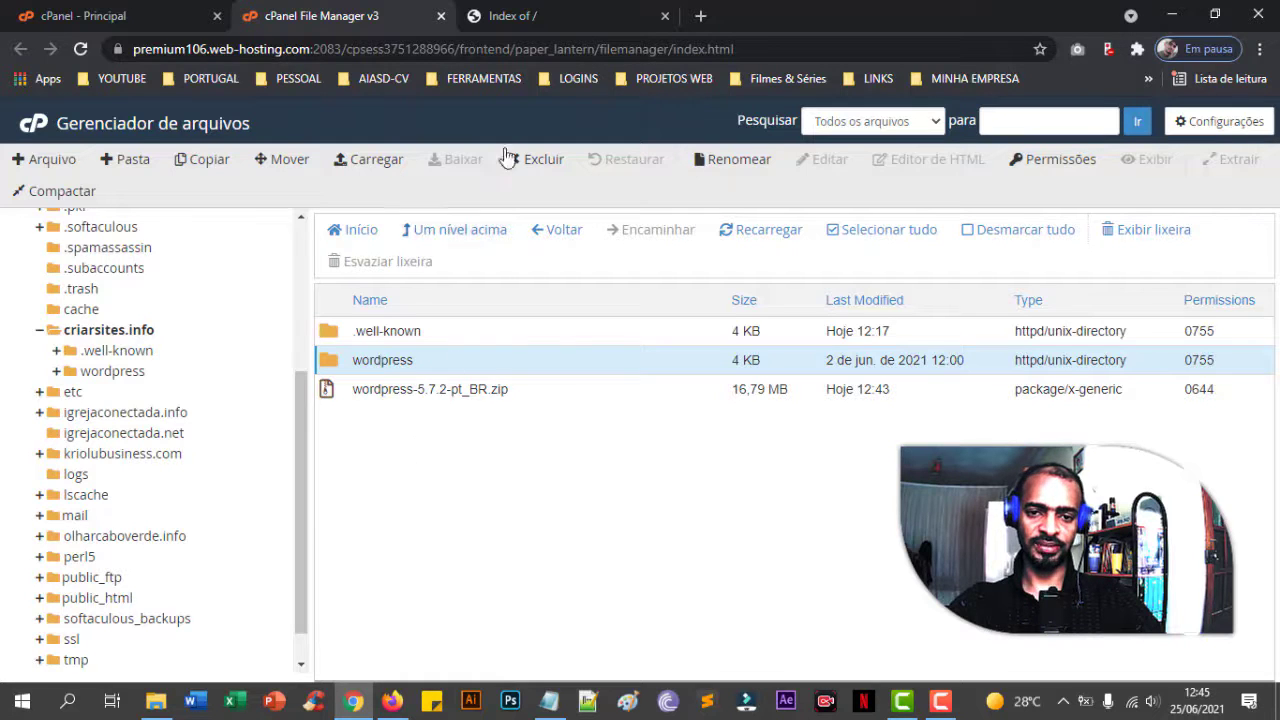
- Reload the criarsites.info index to confirm the wordpress folder and wordpress-5.7.2-pt_BR.zip appear, then return to File Manager
click(540, 16)
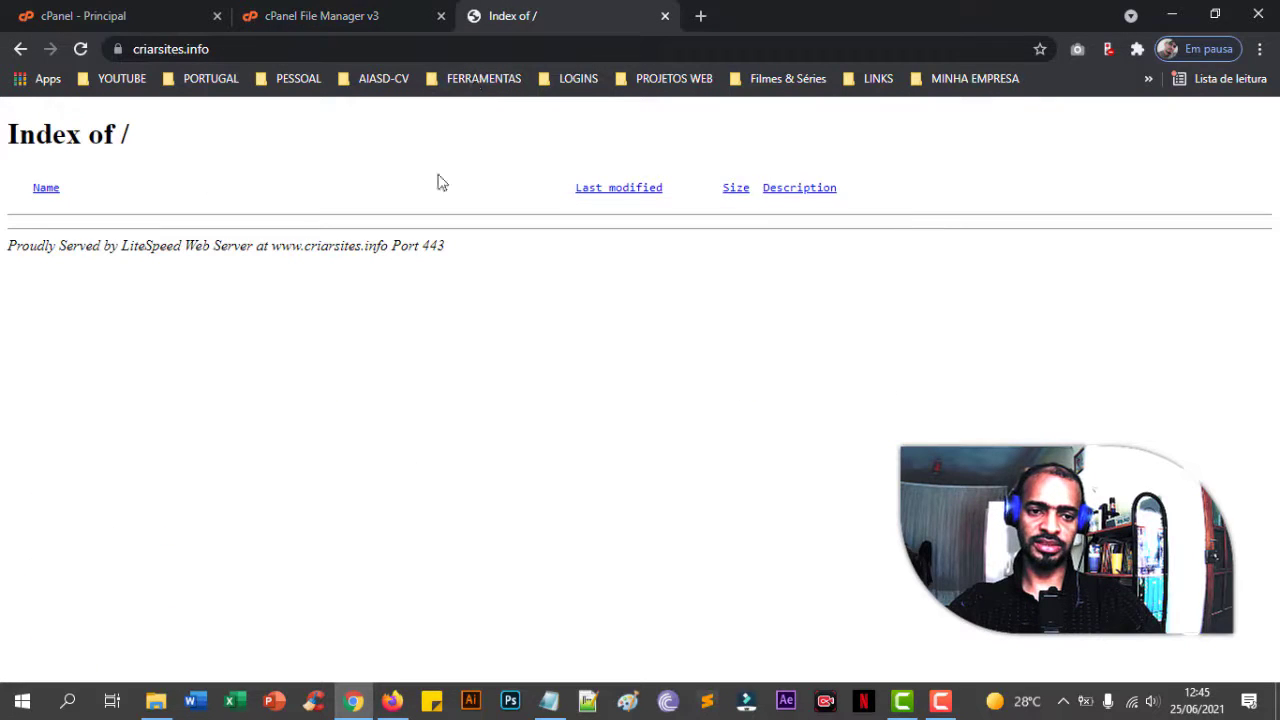
click(82, 50)
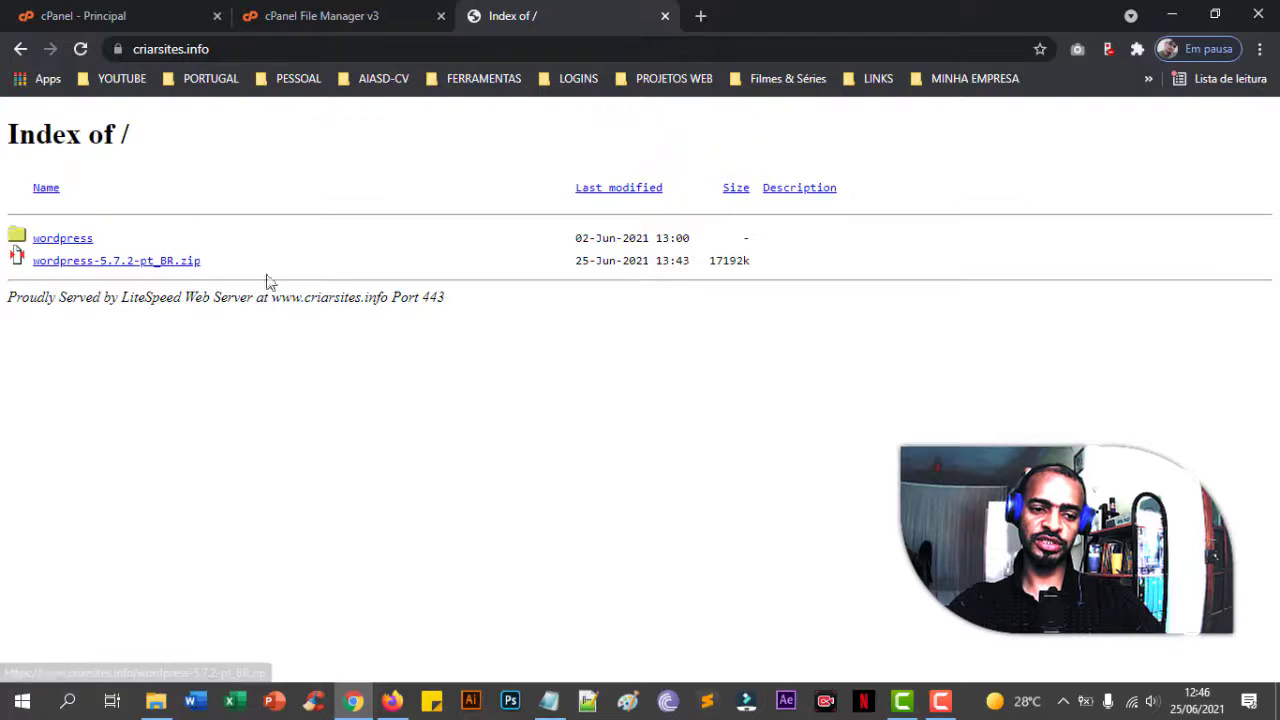
click(288, 22)
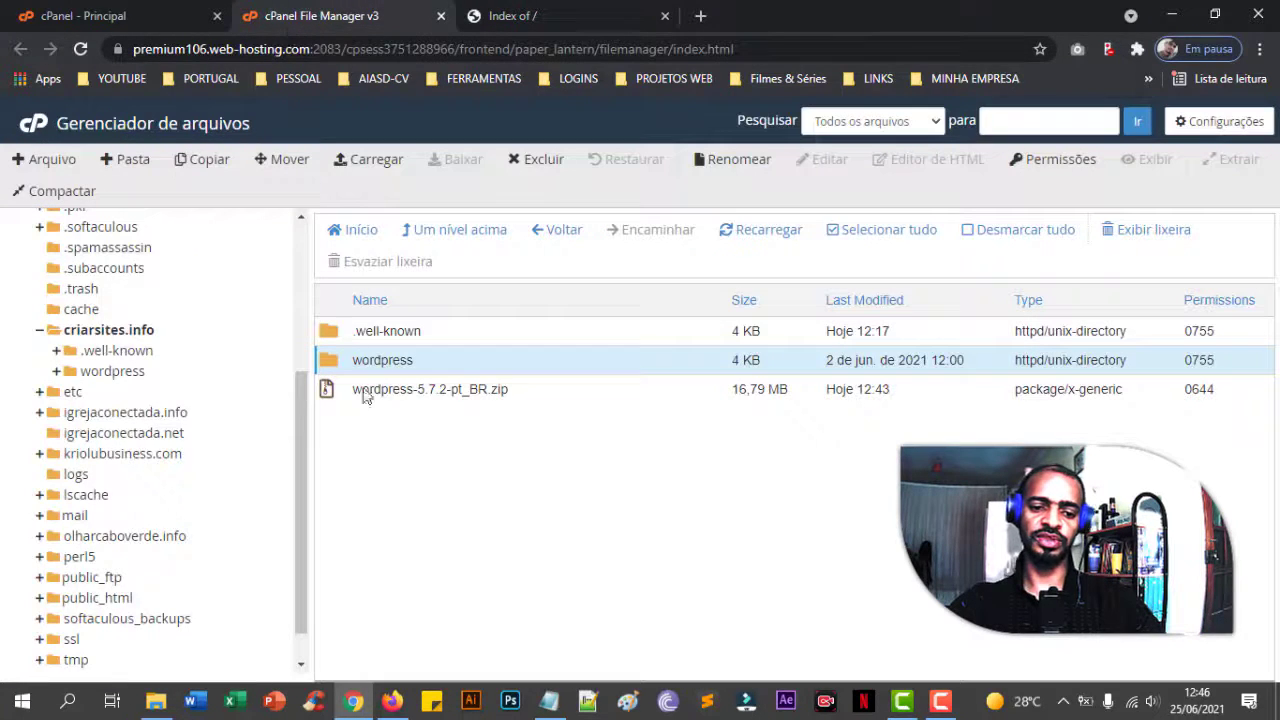
- Select everything inside the wordpress folder and move it to /criarsites.info
double_click(459, 362)
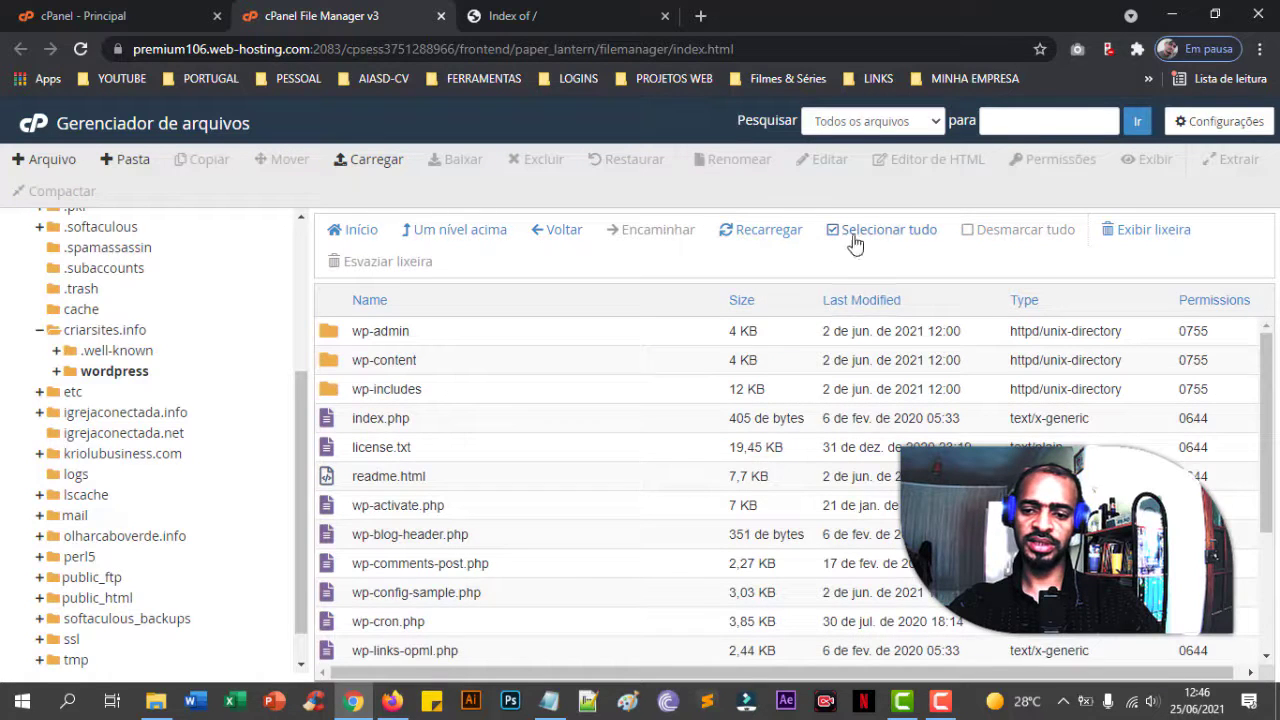
click(855, 232)
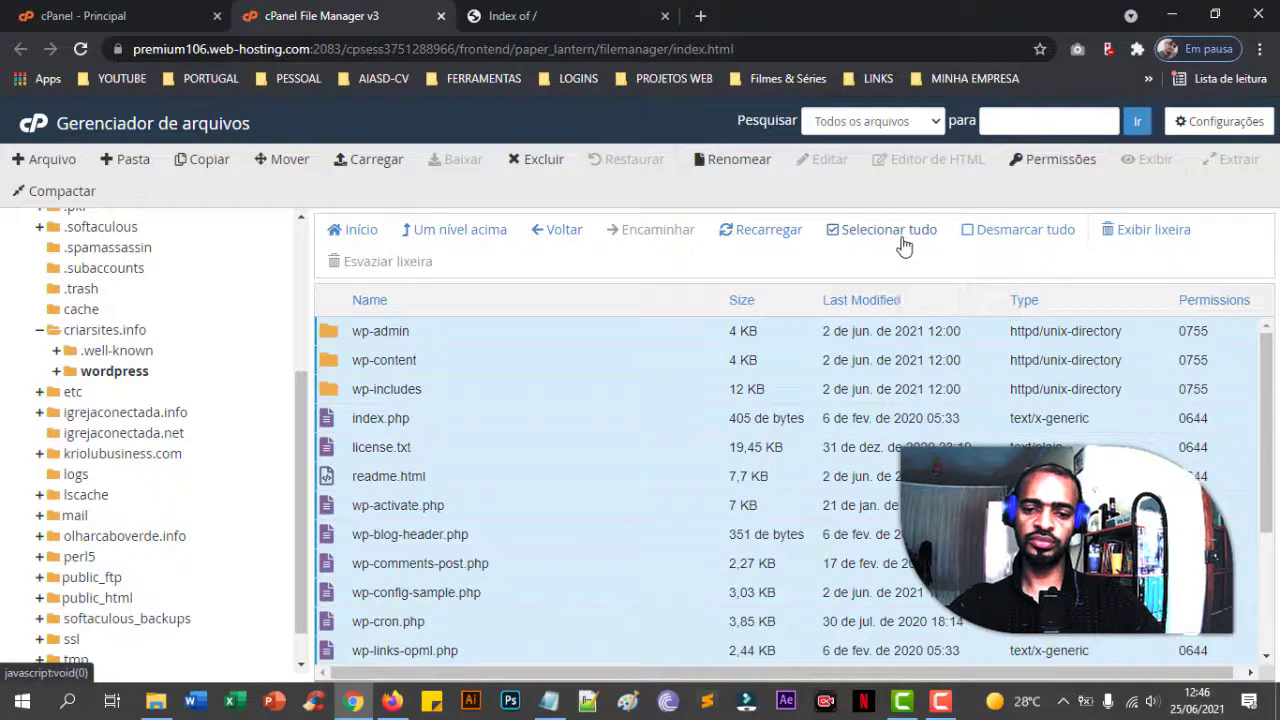
click(282, 160)
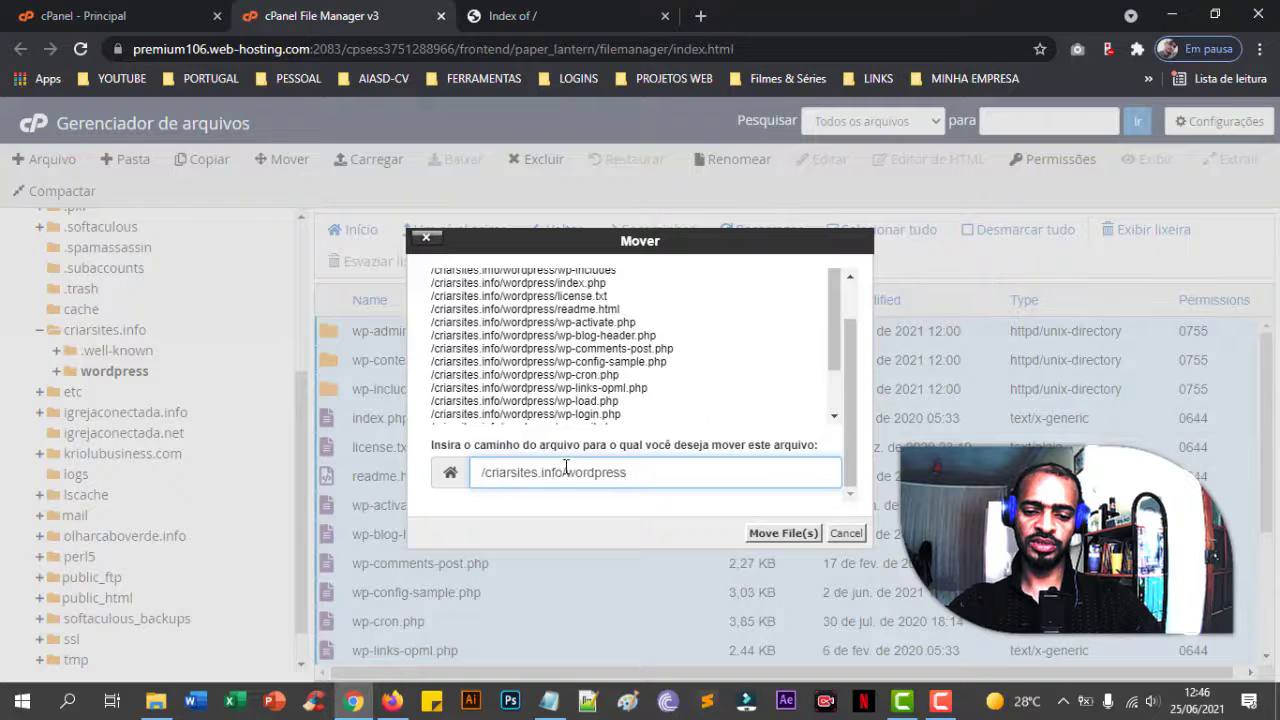
drag(566, 474, 663, 472)
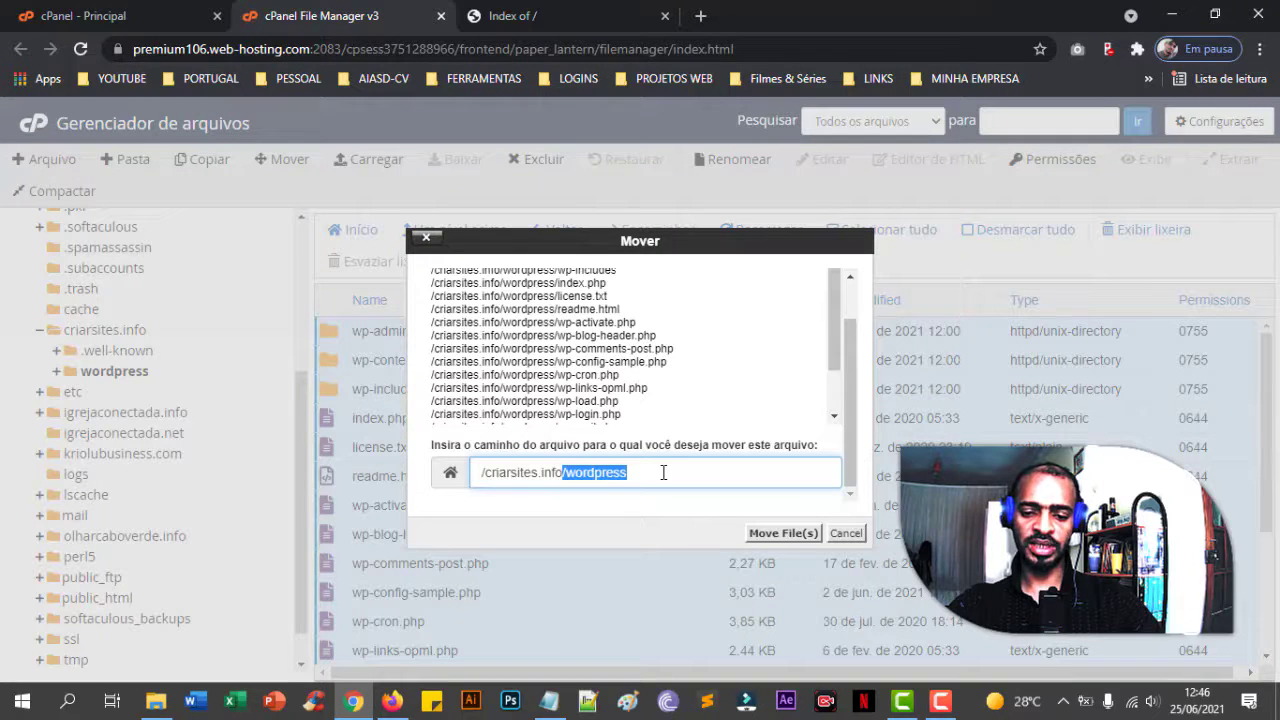
click(663, 472)
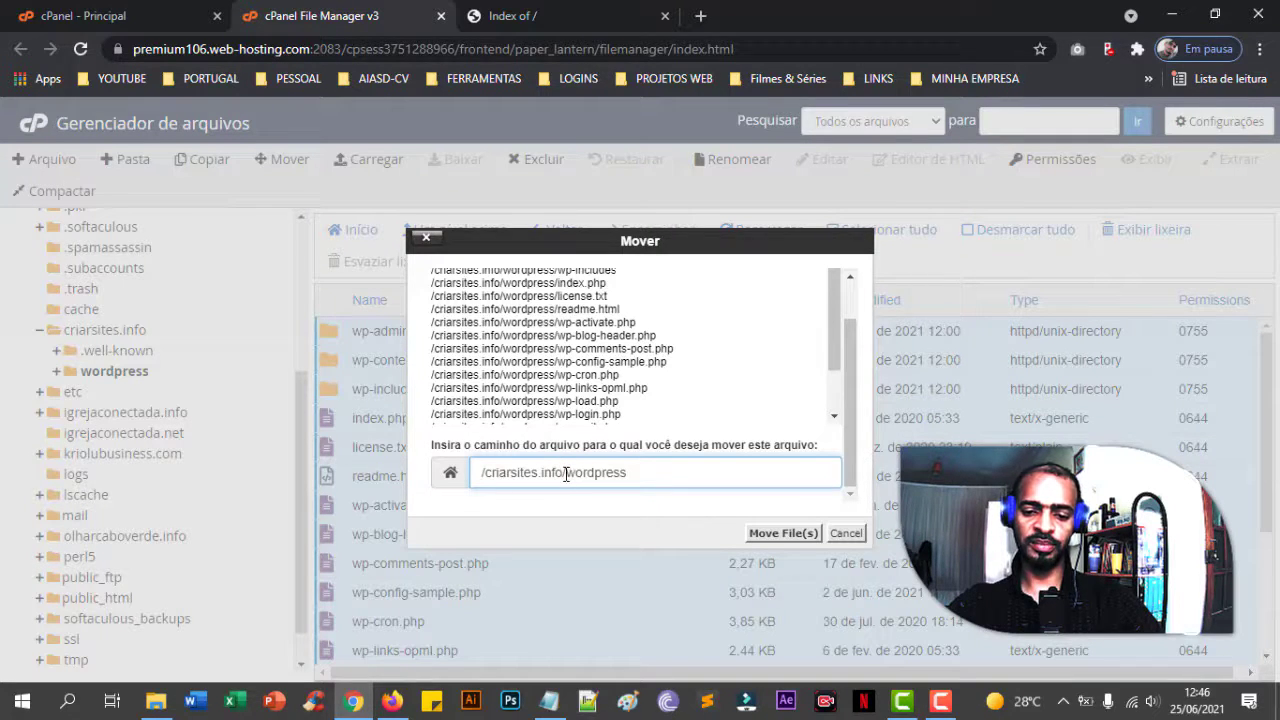
drag(566, 474, 651, 471)
click(650, 474)
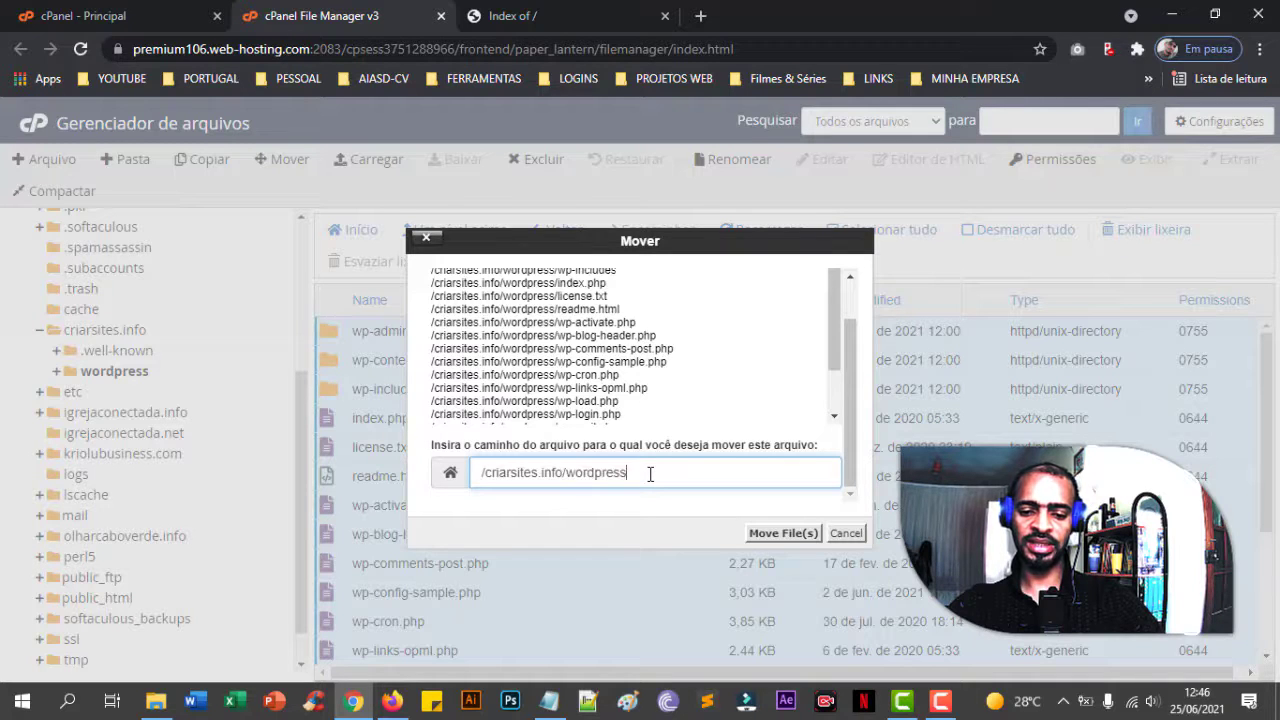
key(BackSpace)
key(BackSpace)
key(BackSpace)
key(BackSpace)
key(BackSpace)
key(BackSpace)
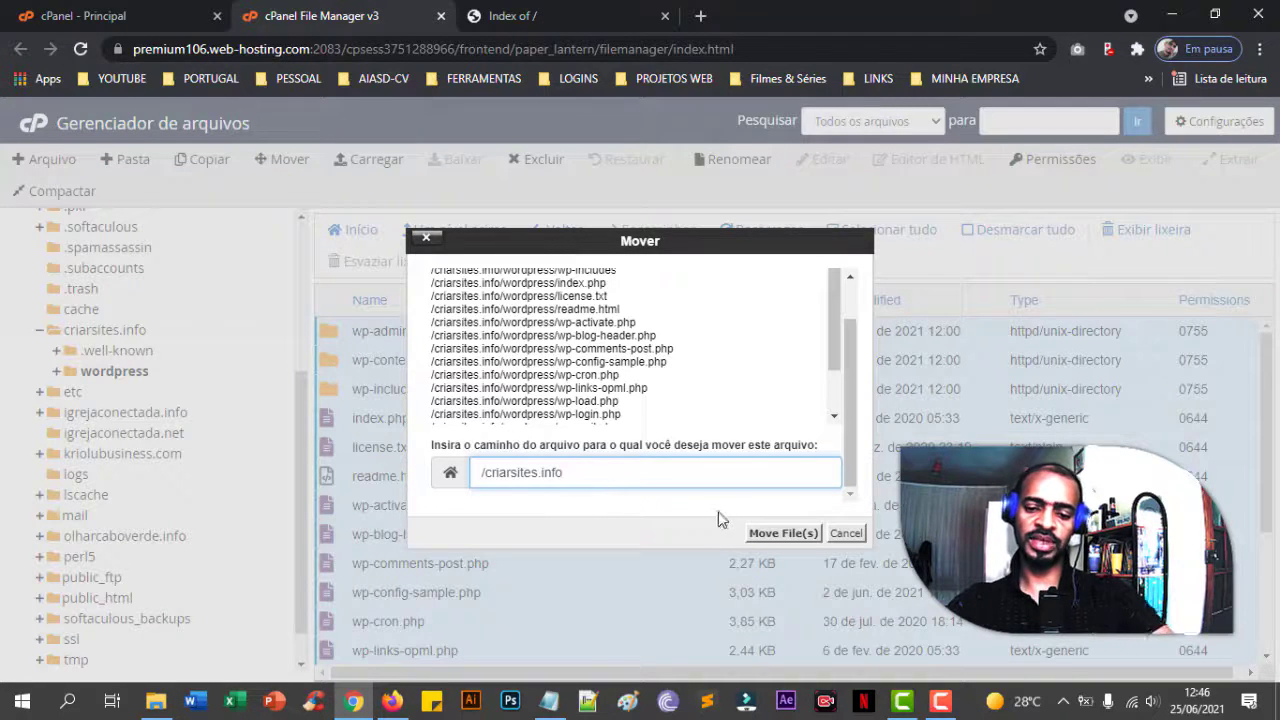
click(763, 537)
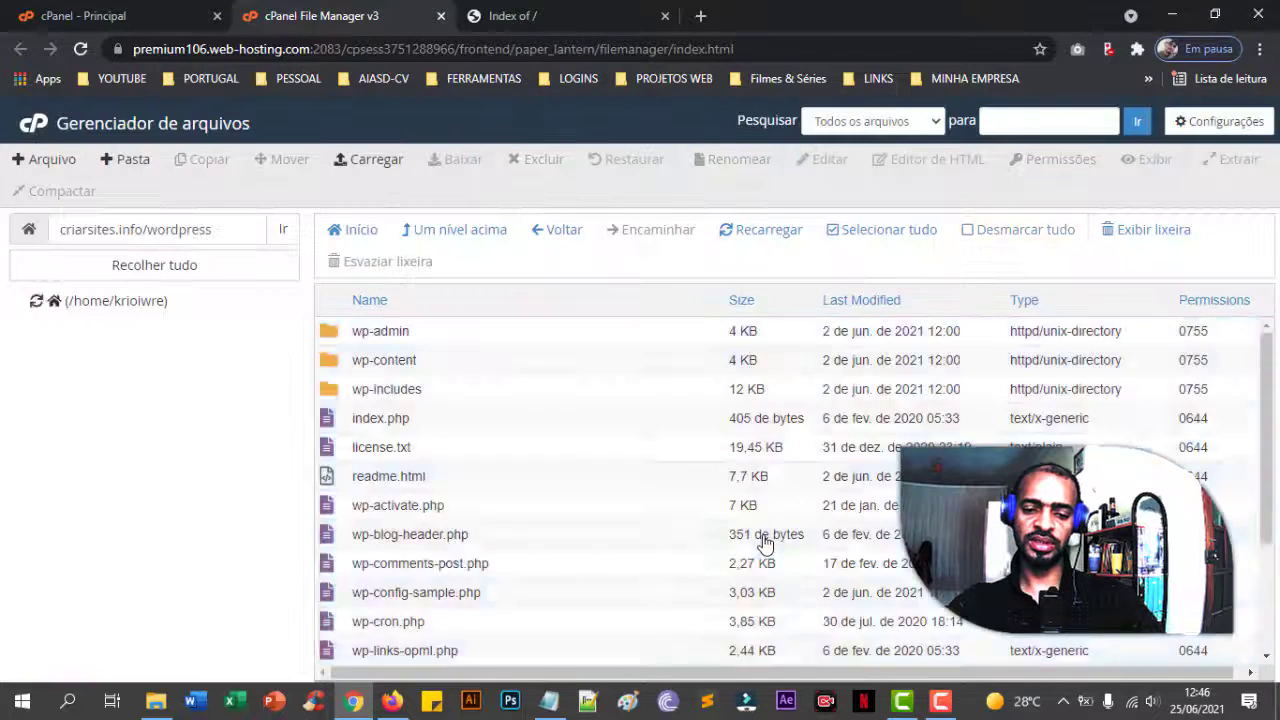
- Permanently delete the emptied wordpress folder from criarsites.info, bypassing the trash
click(501, 232)
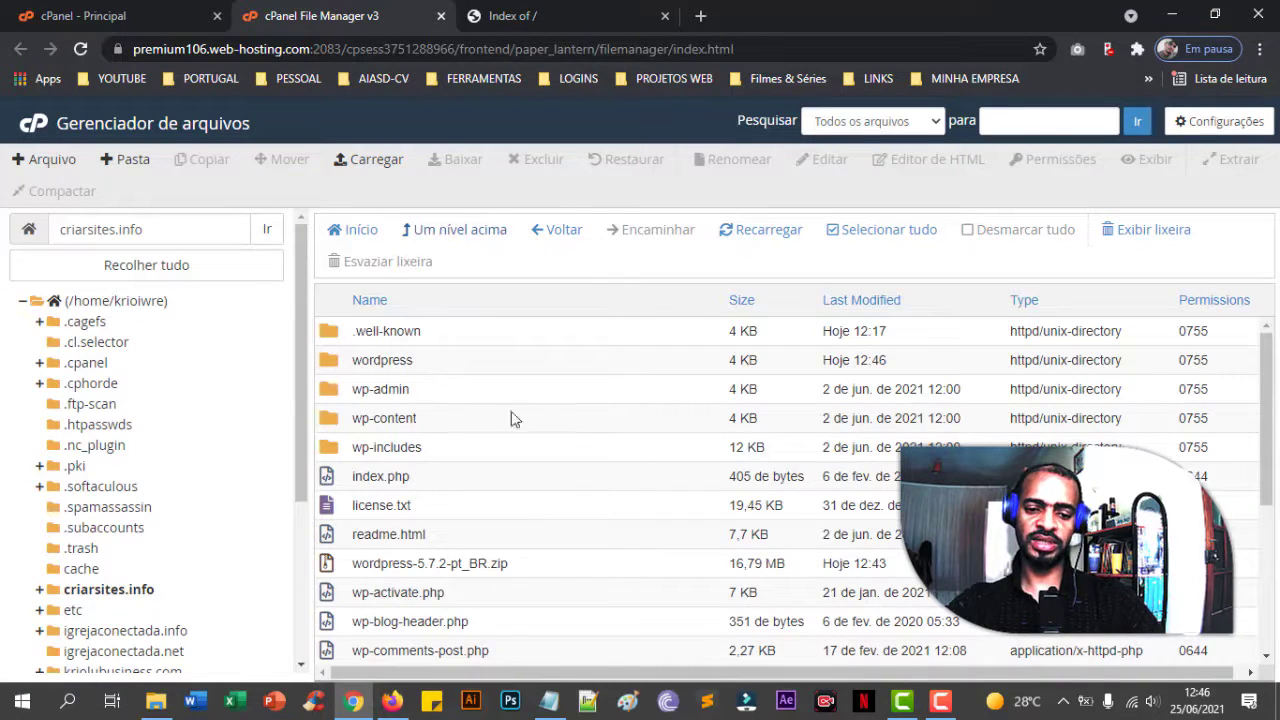
scroll(505, 465, down, 3)
scroll(506, 458, up, 3)
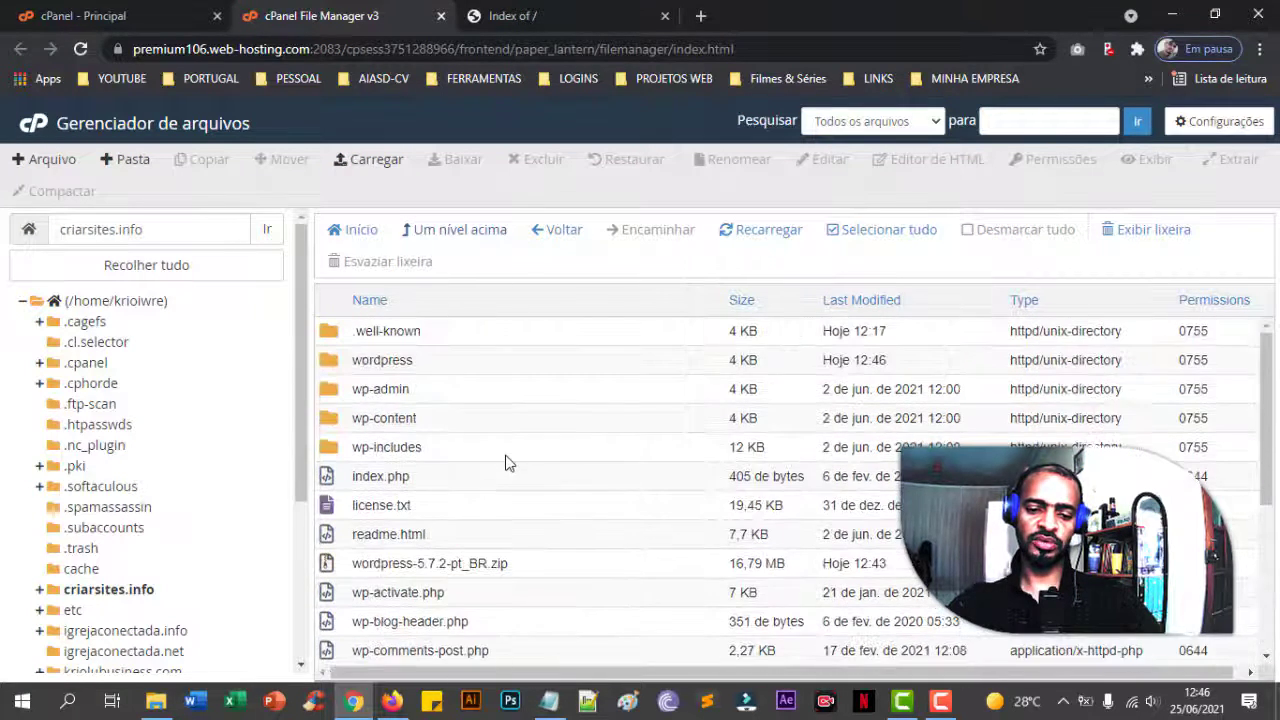
click(122, 592)
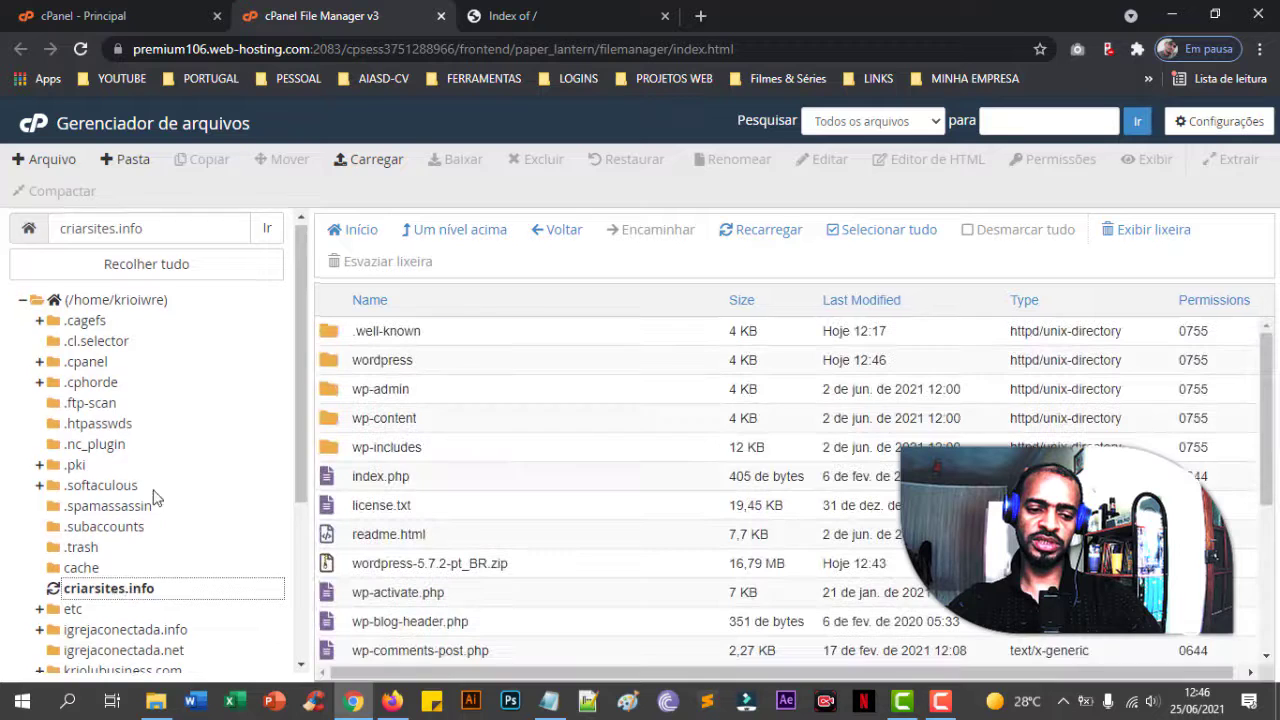
scroll(157, 493, down, 3)
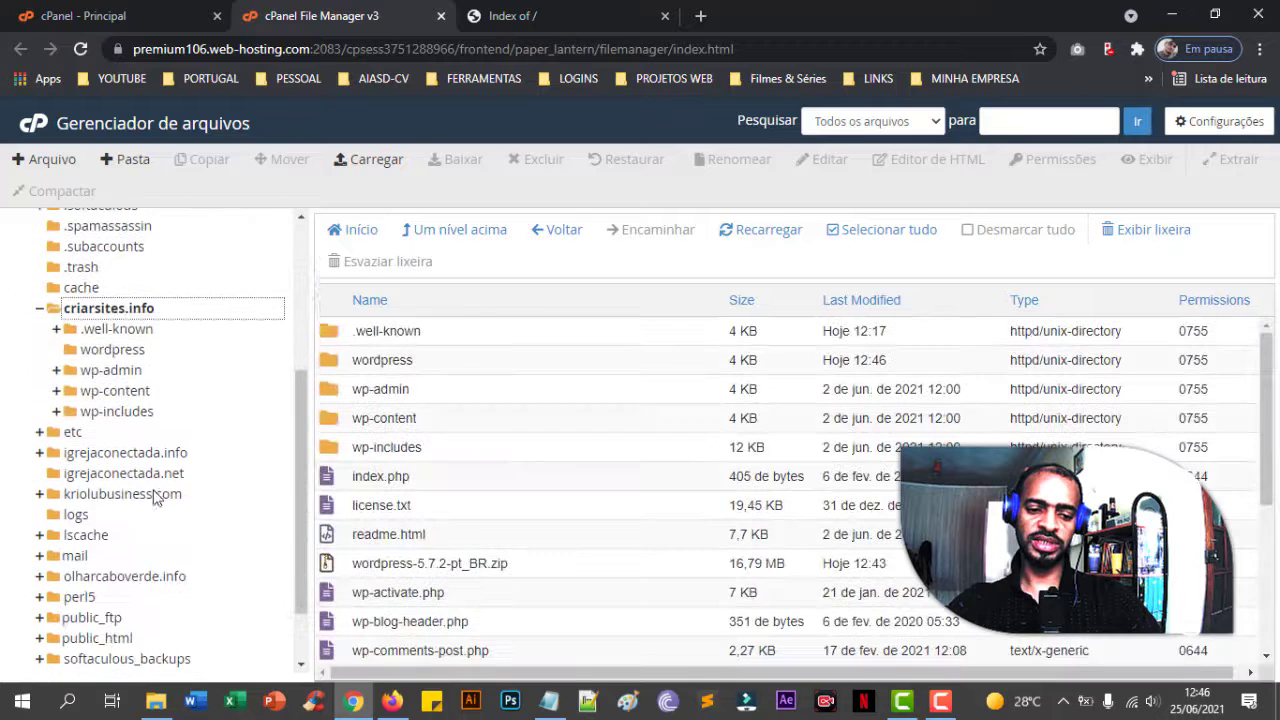
click(457, 366)
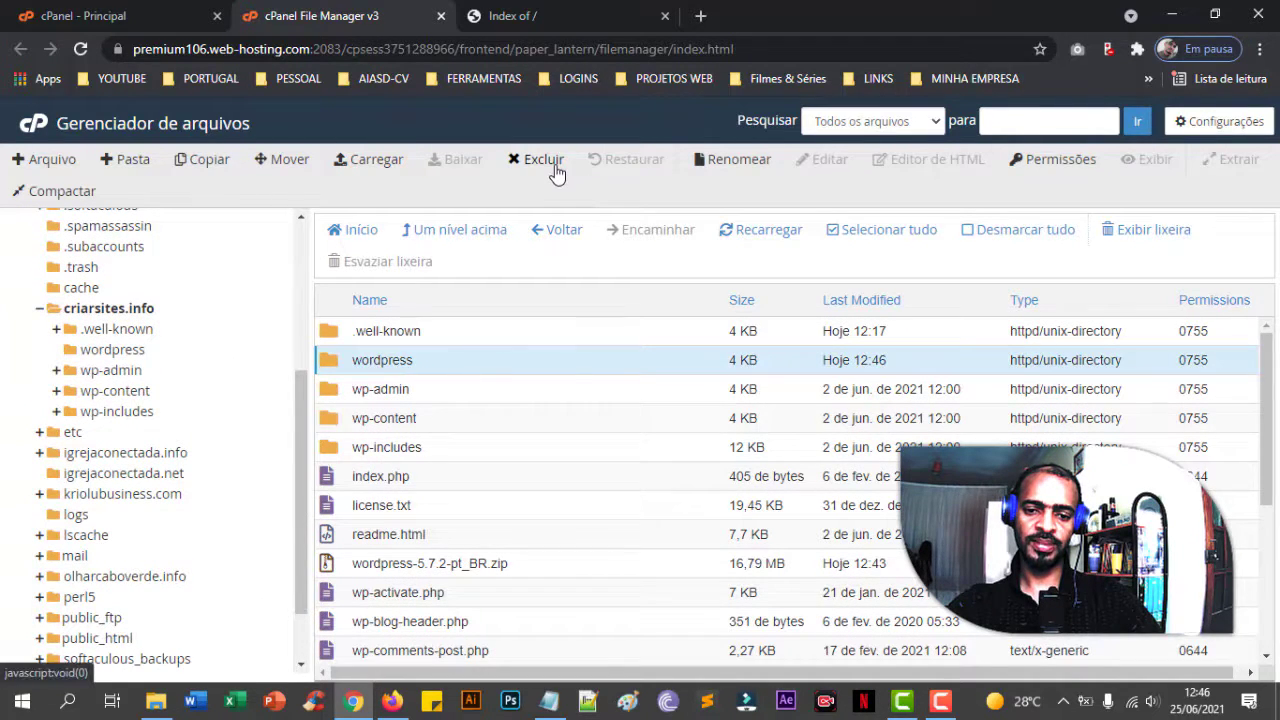
click(550, 162)
click(745, 400)
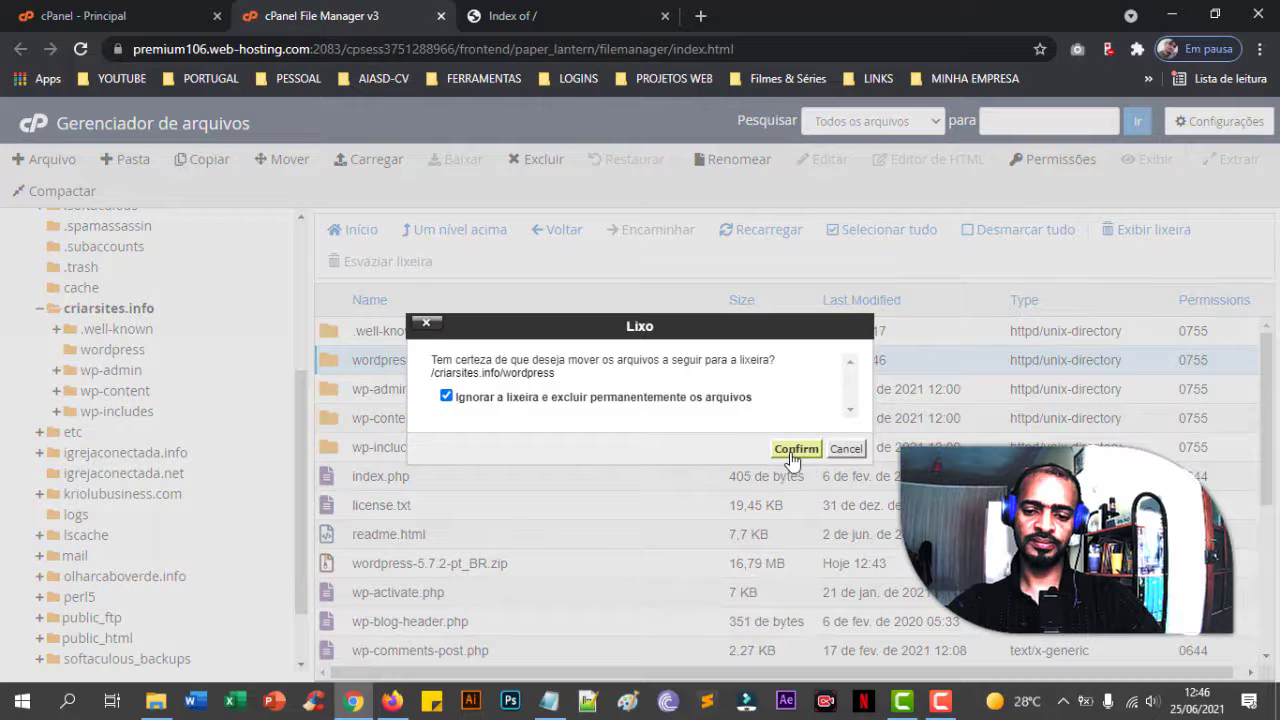
click(792, 450)
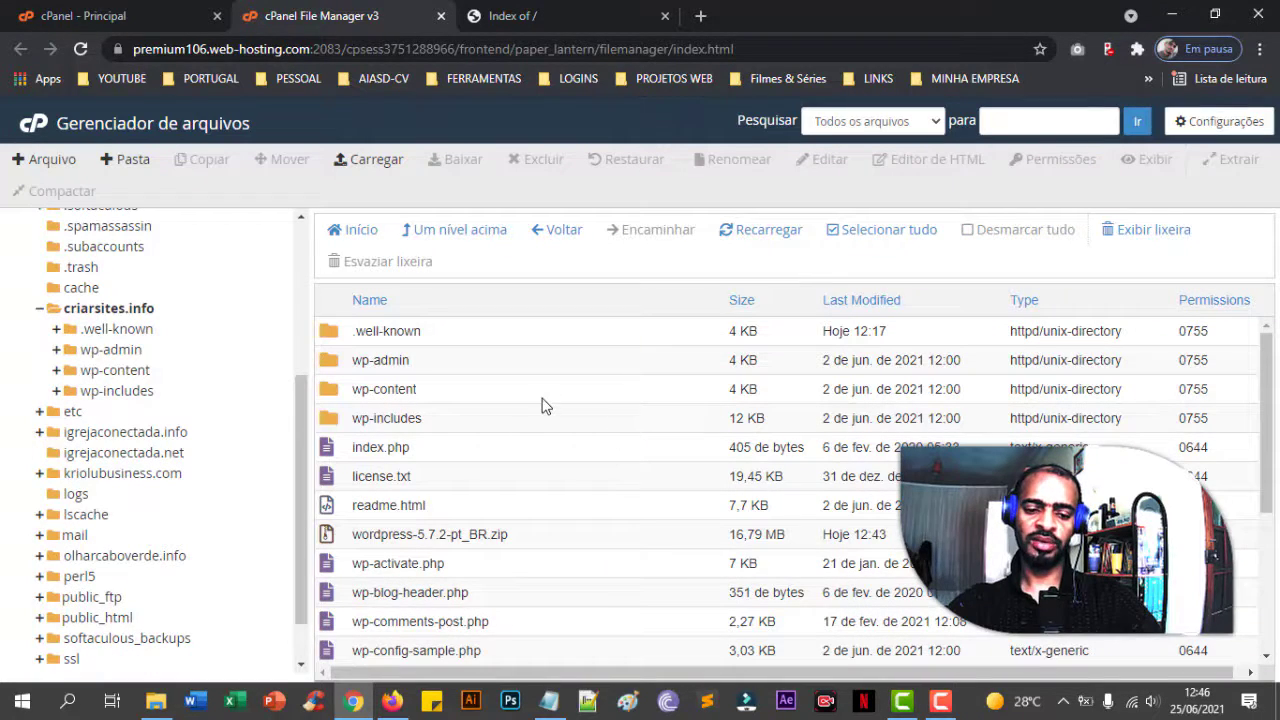
- Select the wordpress-5.7.2-pt_BR.zip archive and switch to the site's 'Index of /' listing
scroll(530, 455, down, 5)
scroll(554, 477, up, 5)
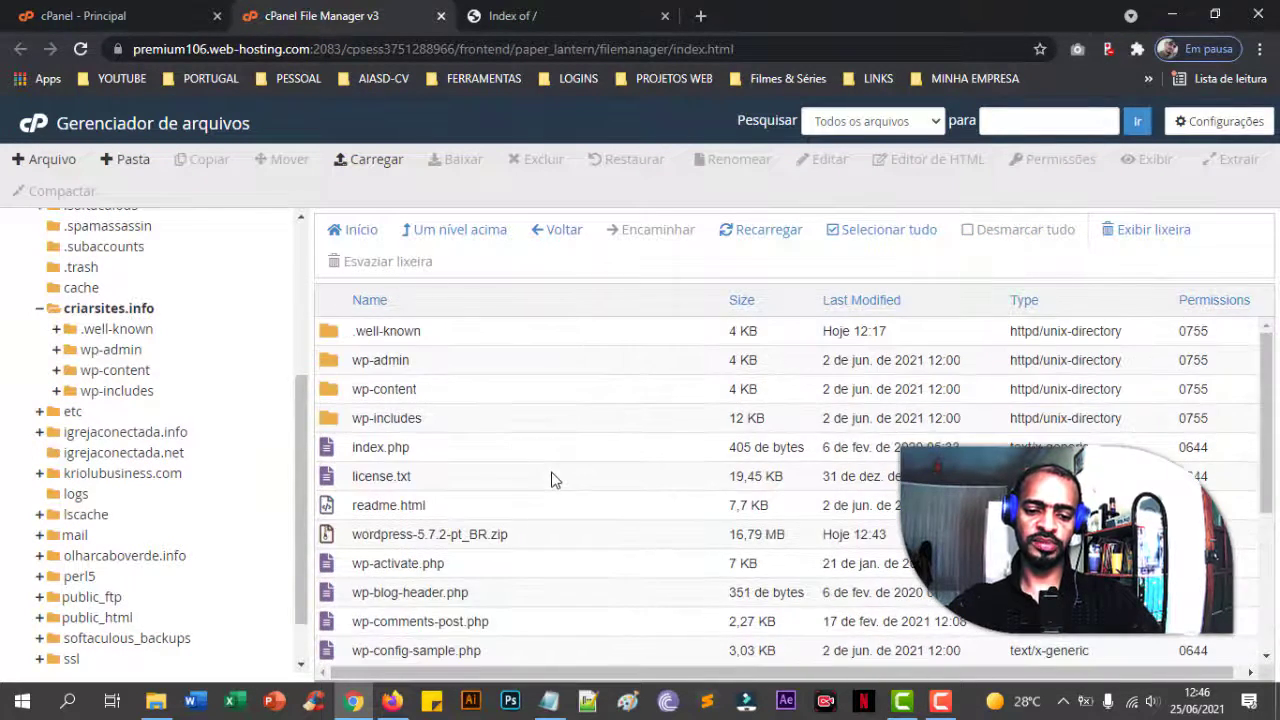
click(483, 533)
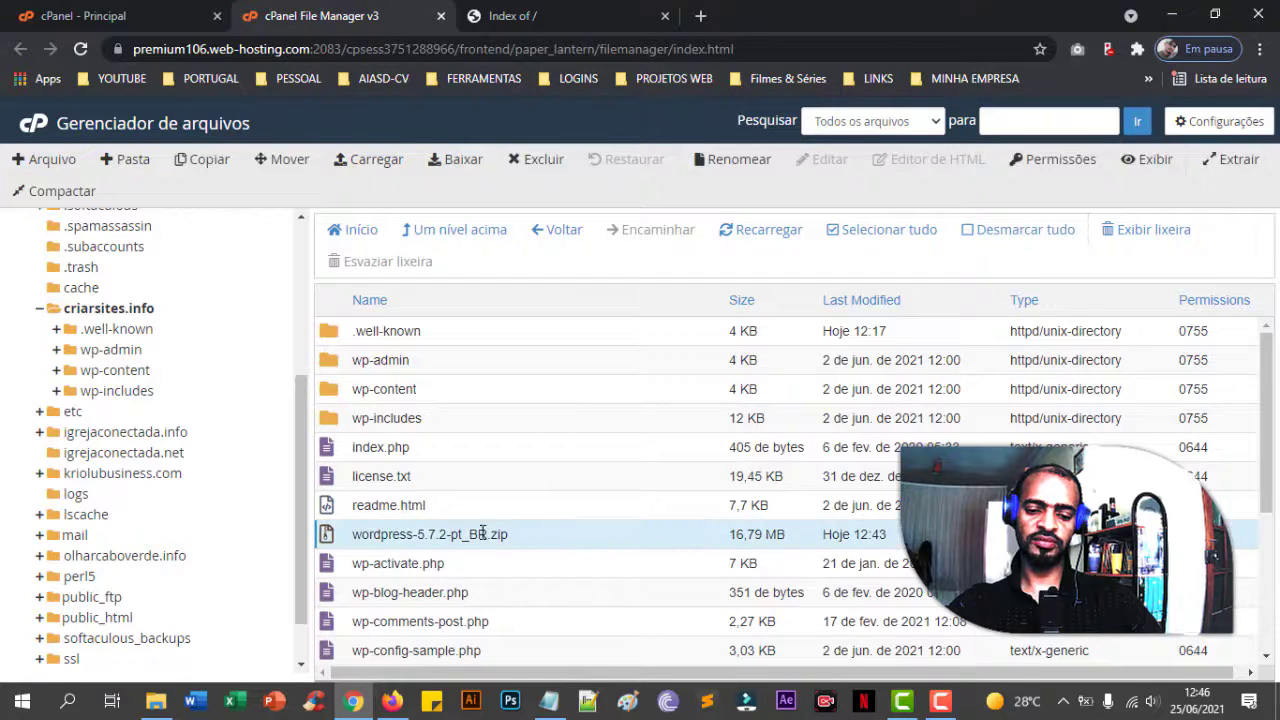
scroll(525, 450, down, 1)
scroll(525, 450, up, 1)
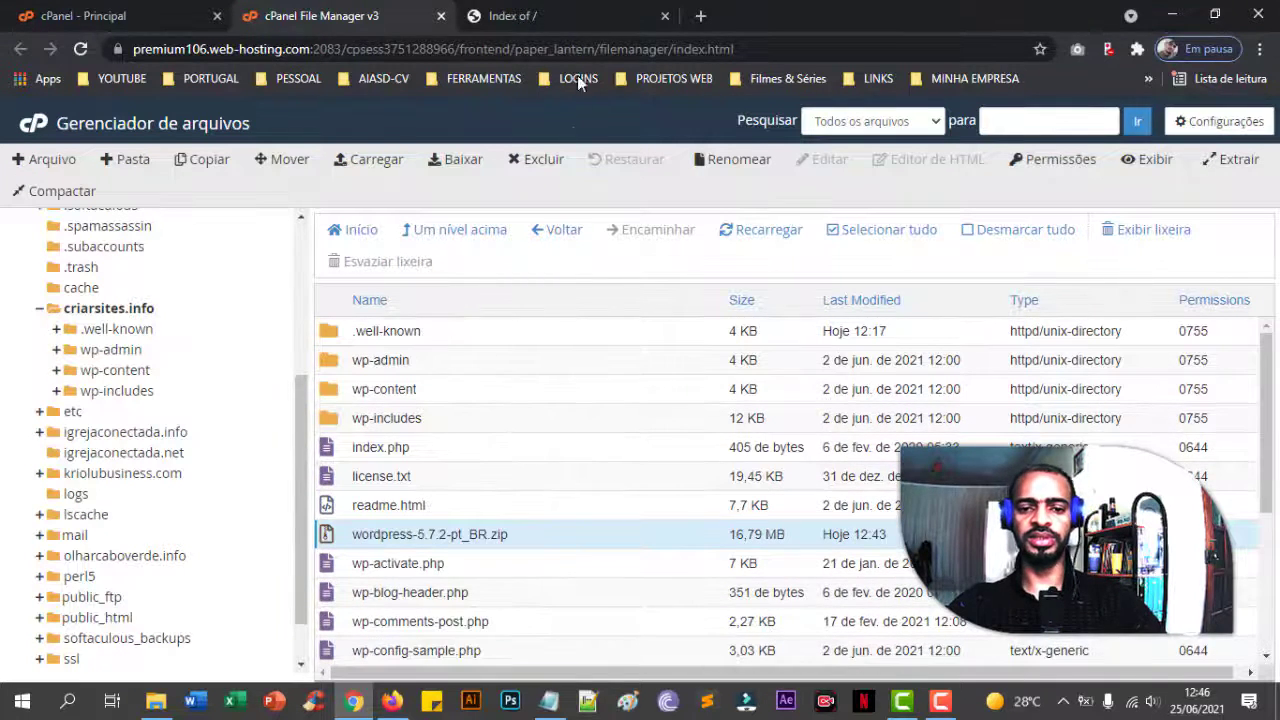
click(583, 14)
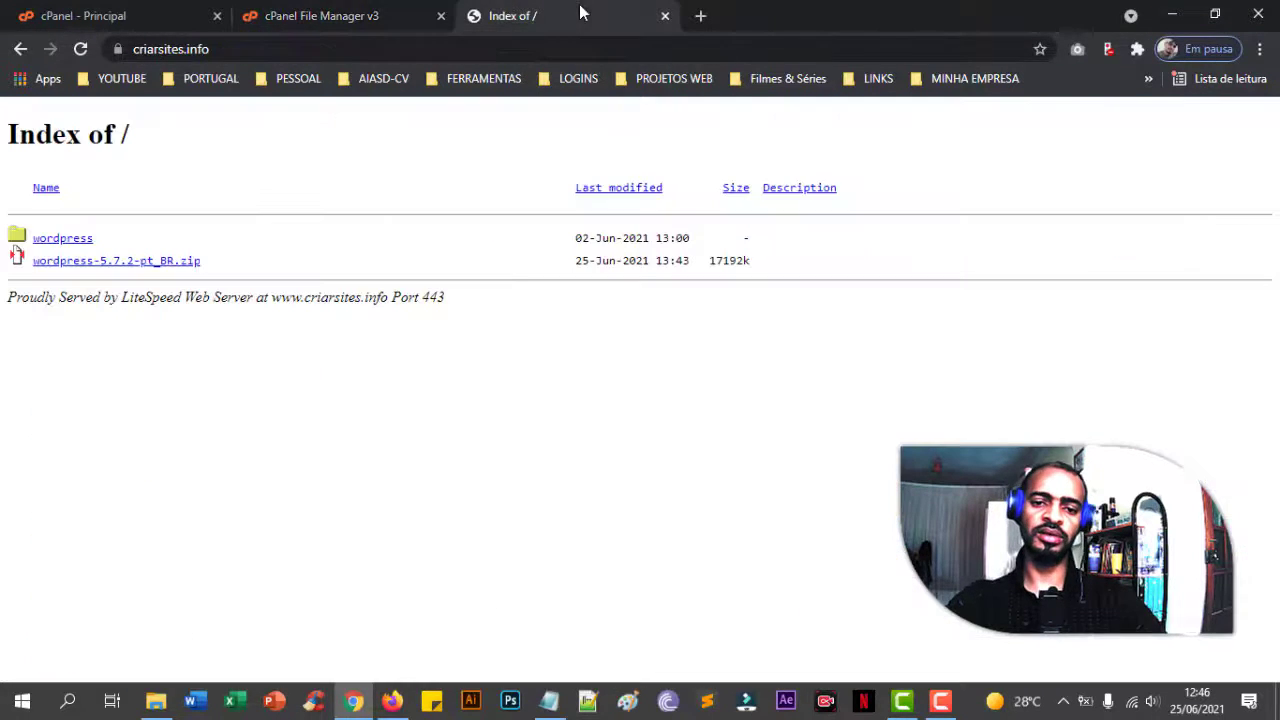
- Reload criarsites.info so the WordPress configuration welcome page appears
click(81, 50)
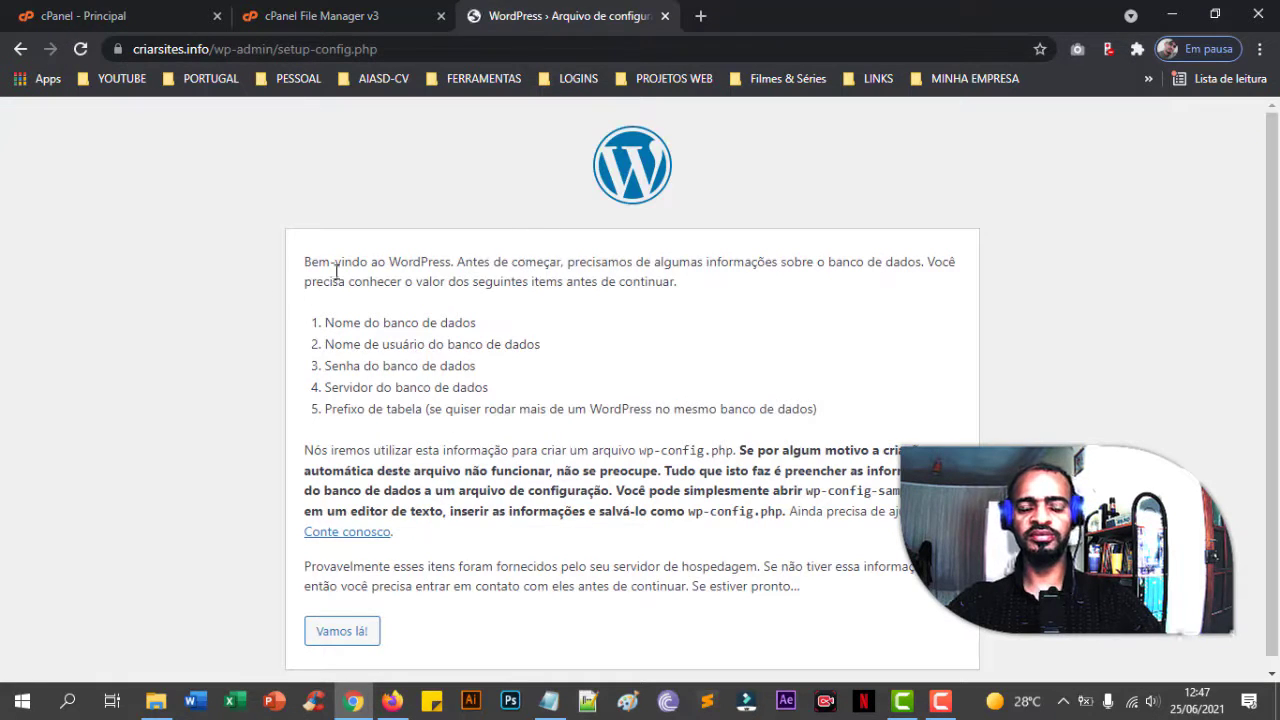
click(320, 16)
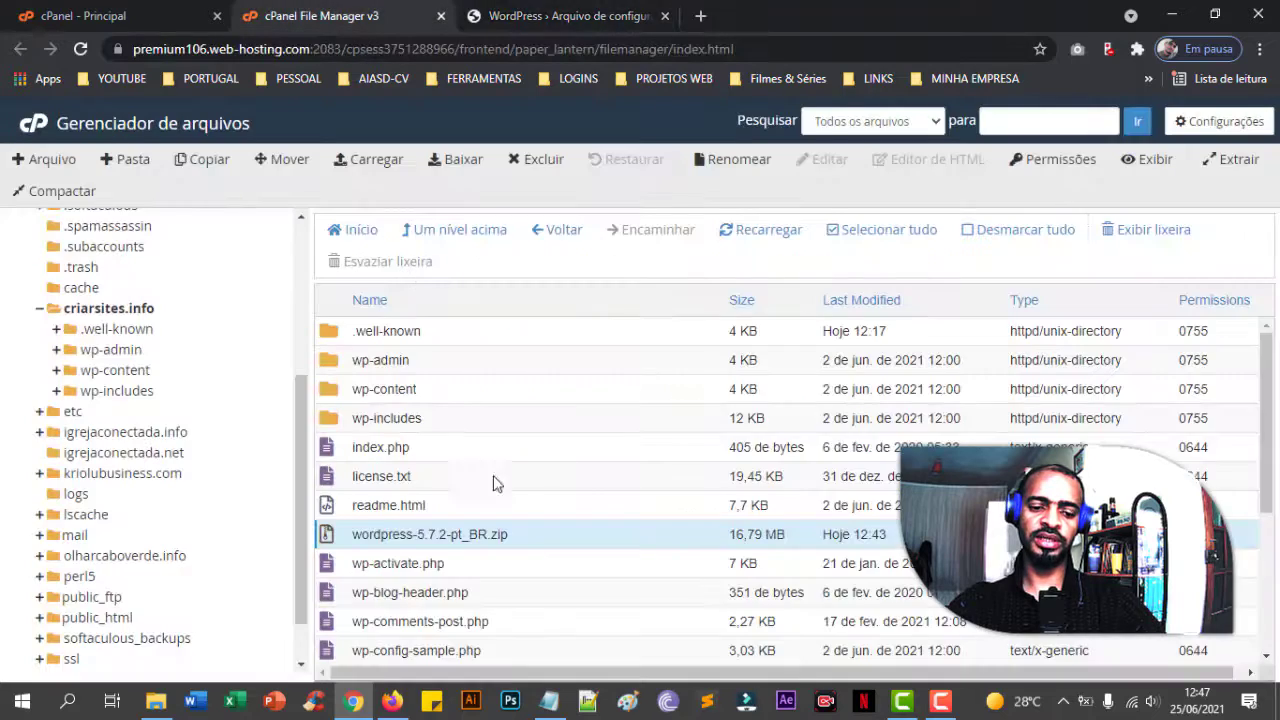
scroll(598, 463, down, 5)
scroll(538, 422, up, 5)
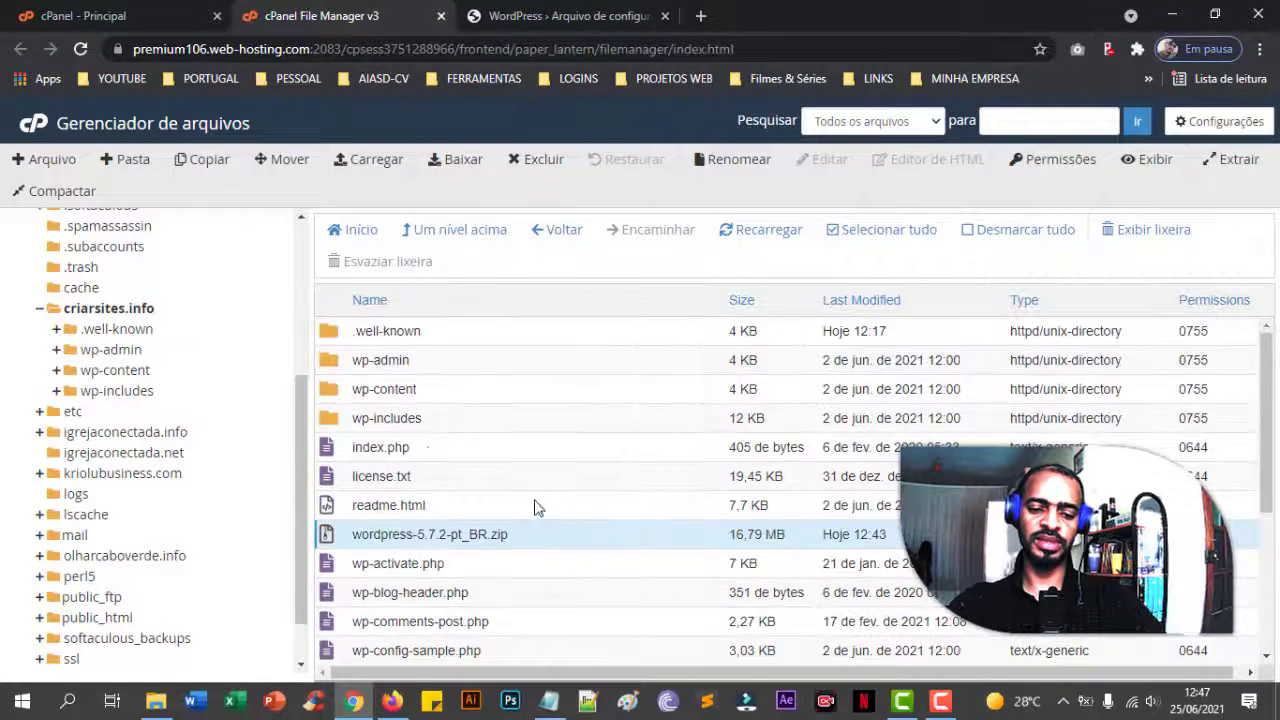
scroll(520, 370, down, 3)
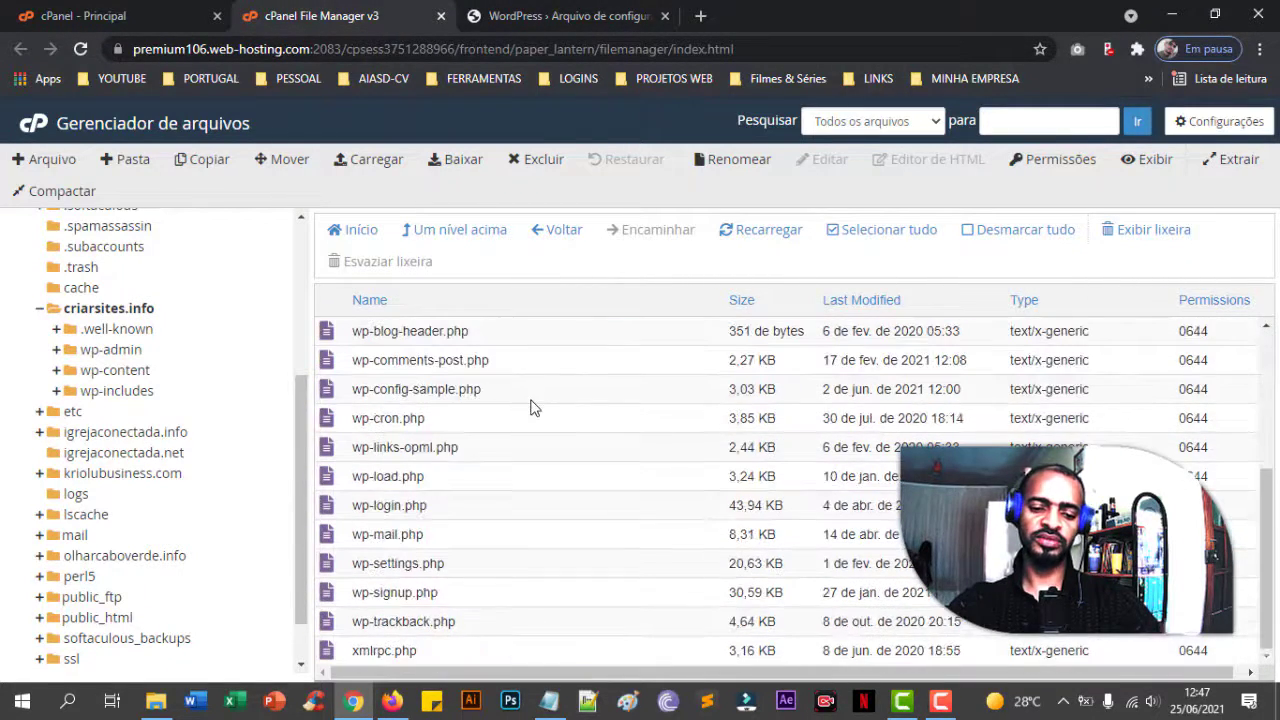
click(570, 14)
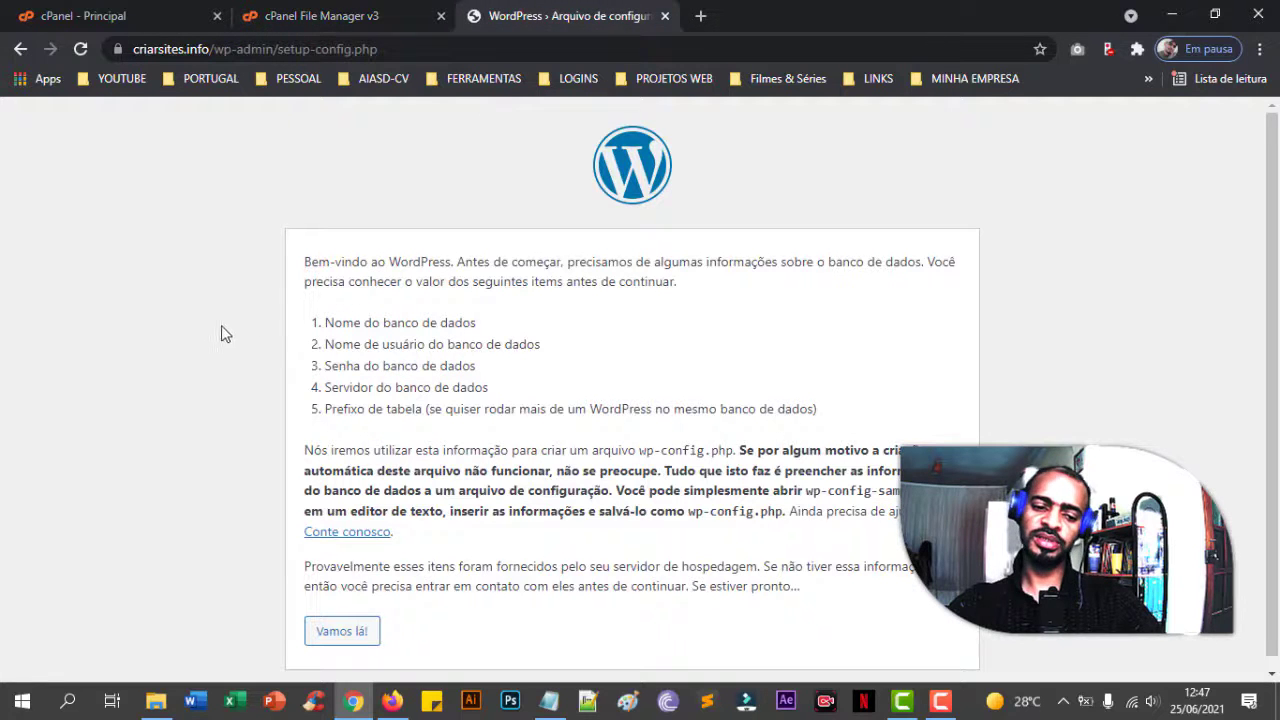
scroll(221, 334, down, 1)
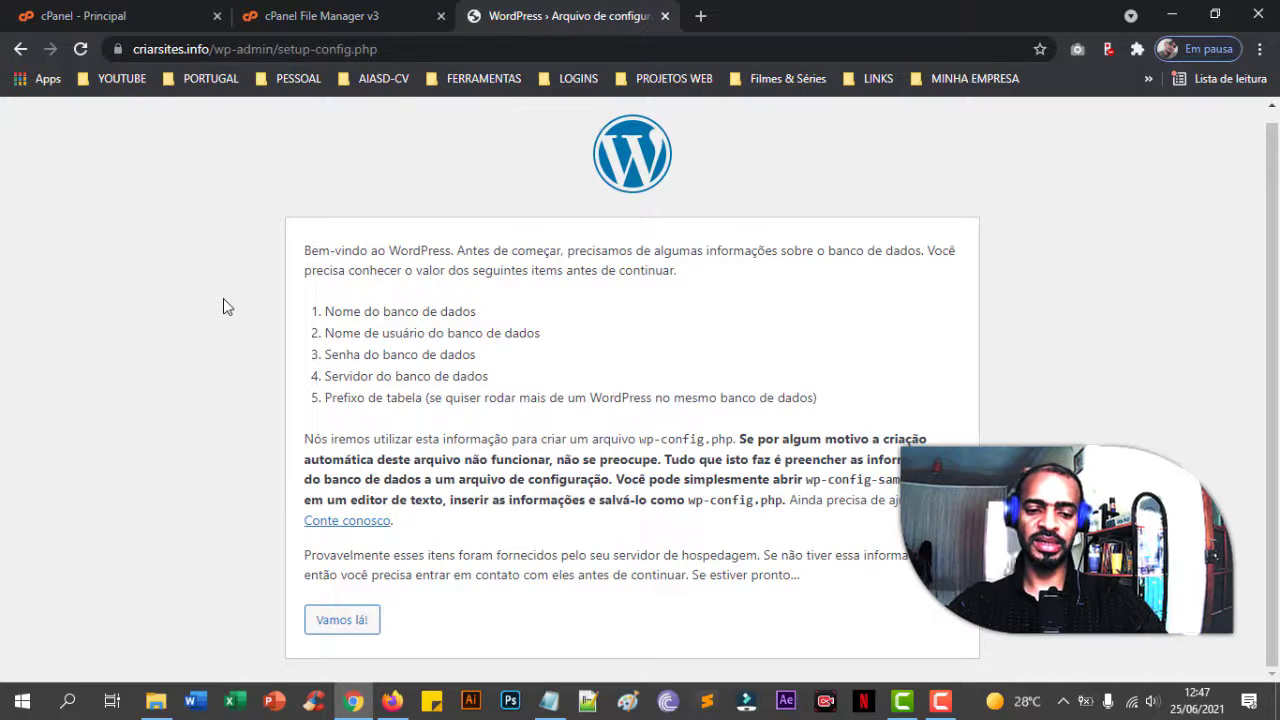
scroll(223, 298, up, 1)
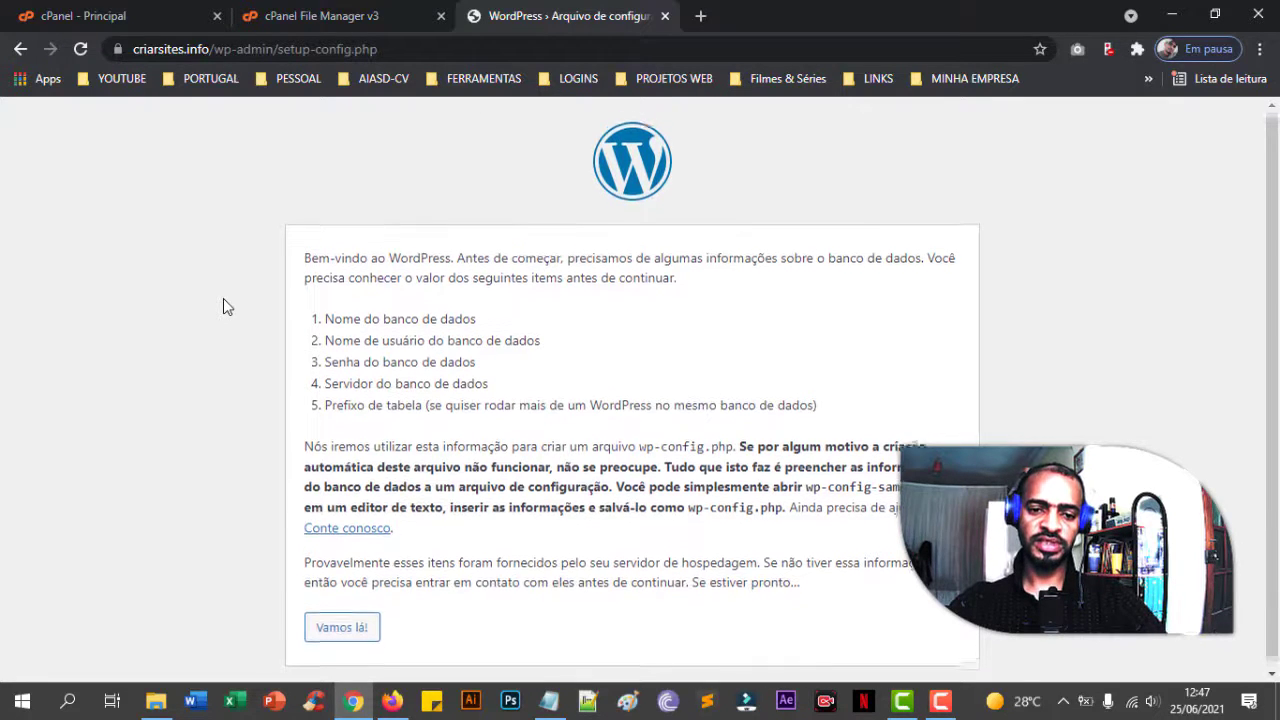
scroll(223, 298, down, 1)
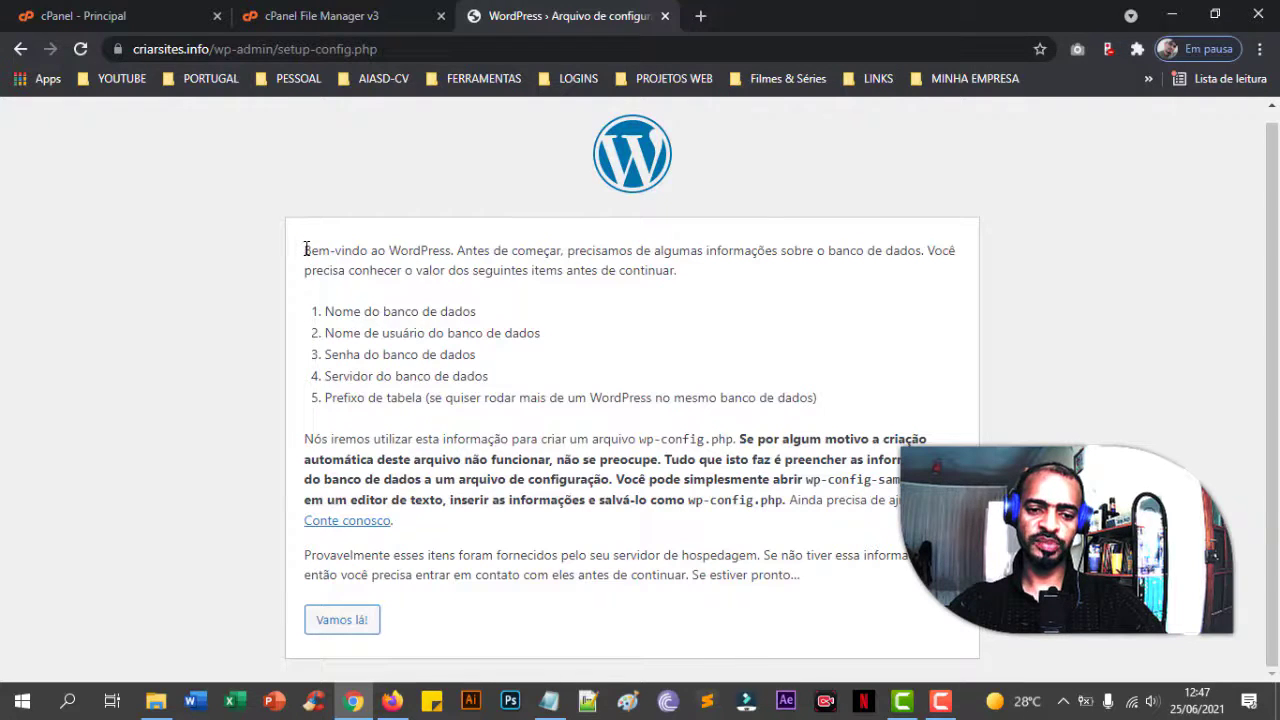
- Read the welcome text and continue with 'Vamos lá!' to the database connection form
drag(305, 249, 703, 270)
click(480, 263)
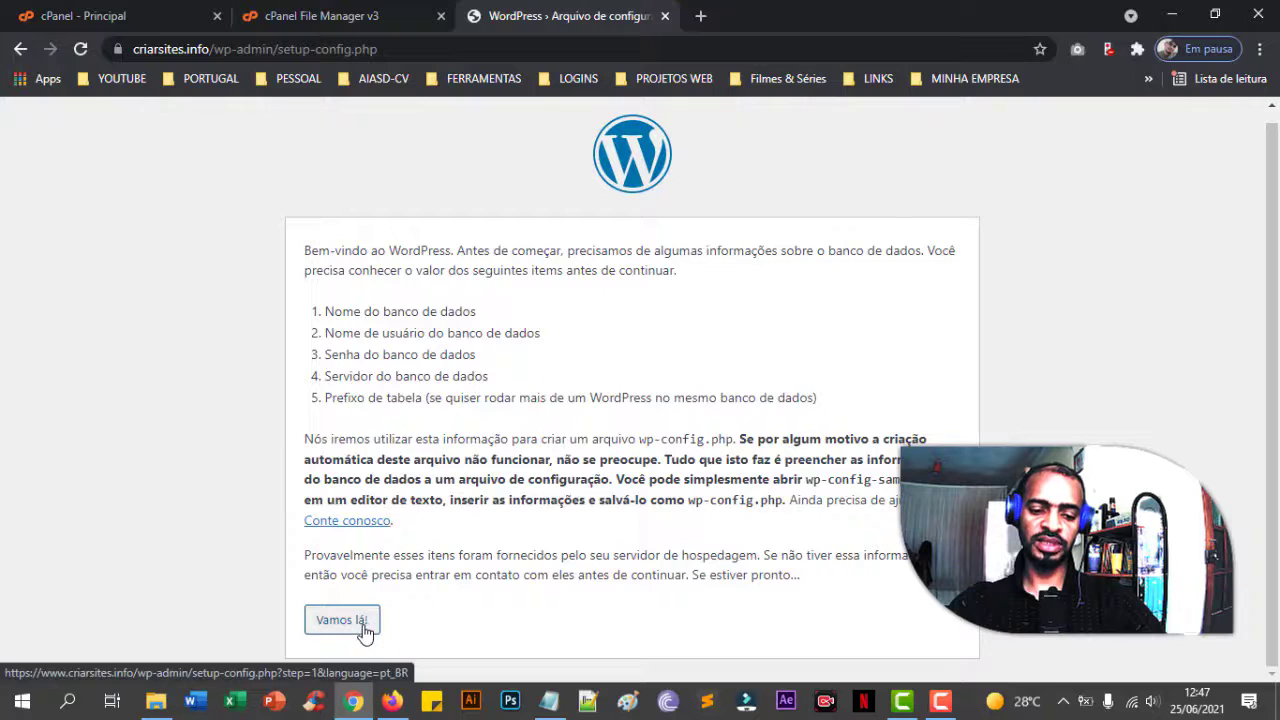
click(341, 620)
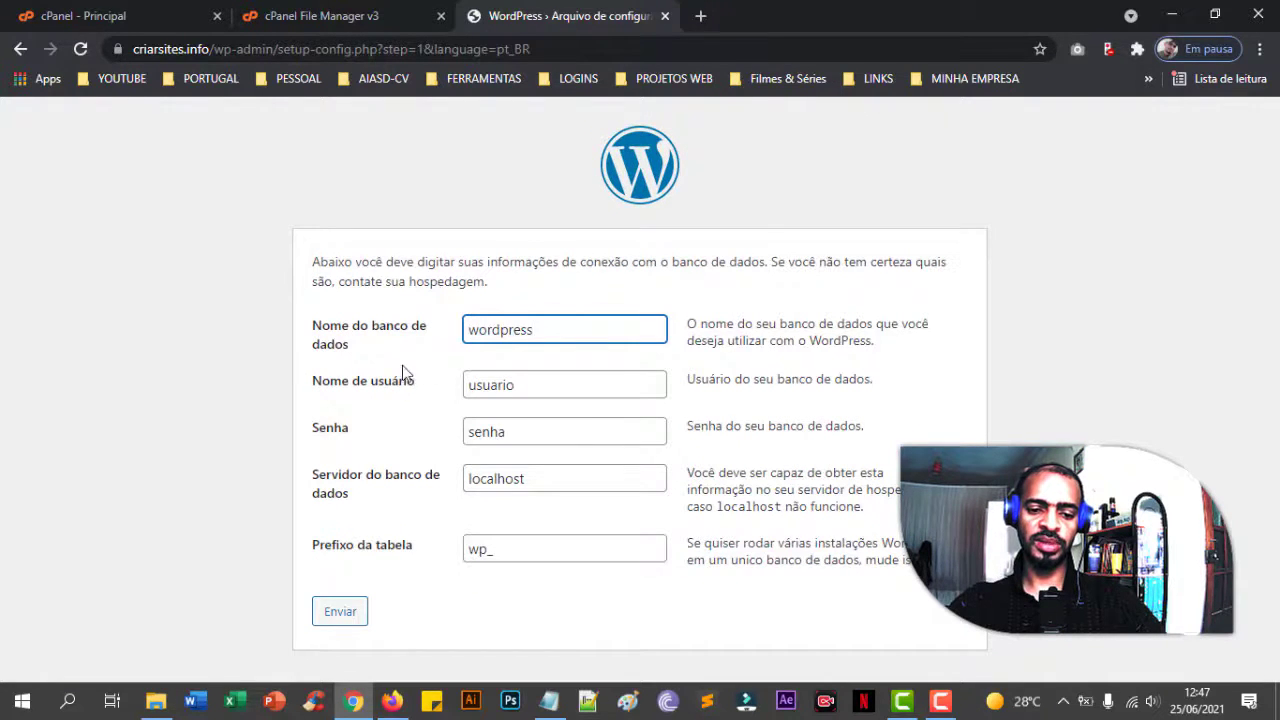
- Review the default database user, password, localhost server and wp_ prefix values in the form
click(566, 388)
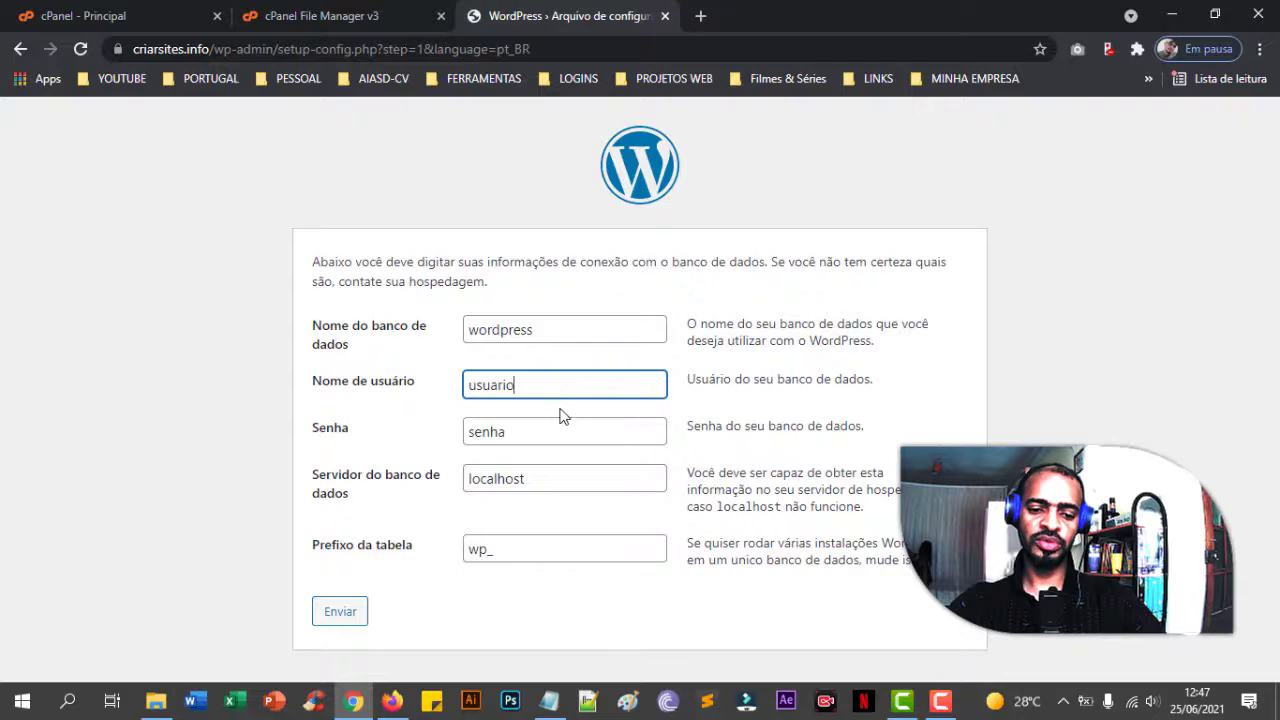
click(558, 425)
click(565, 478)
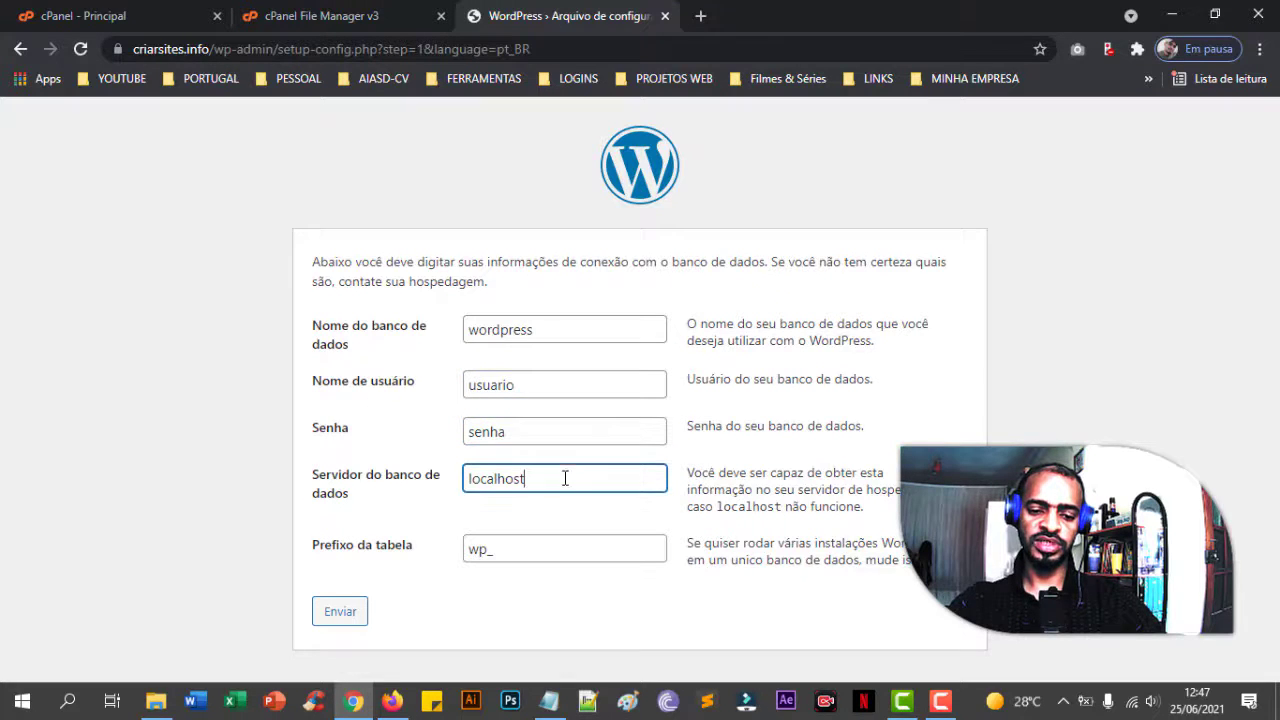
click(527, 551)
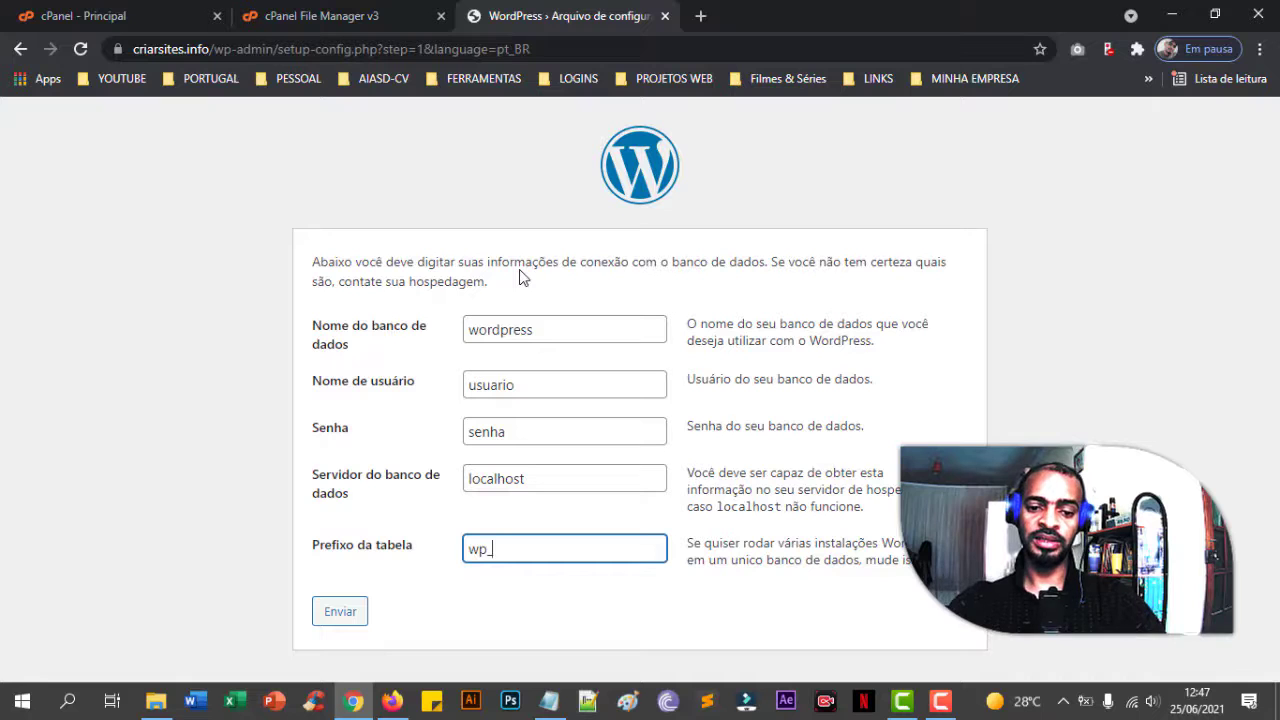
click(369, 15)
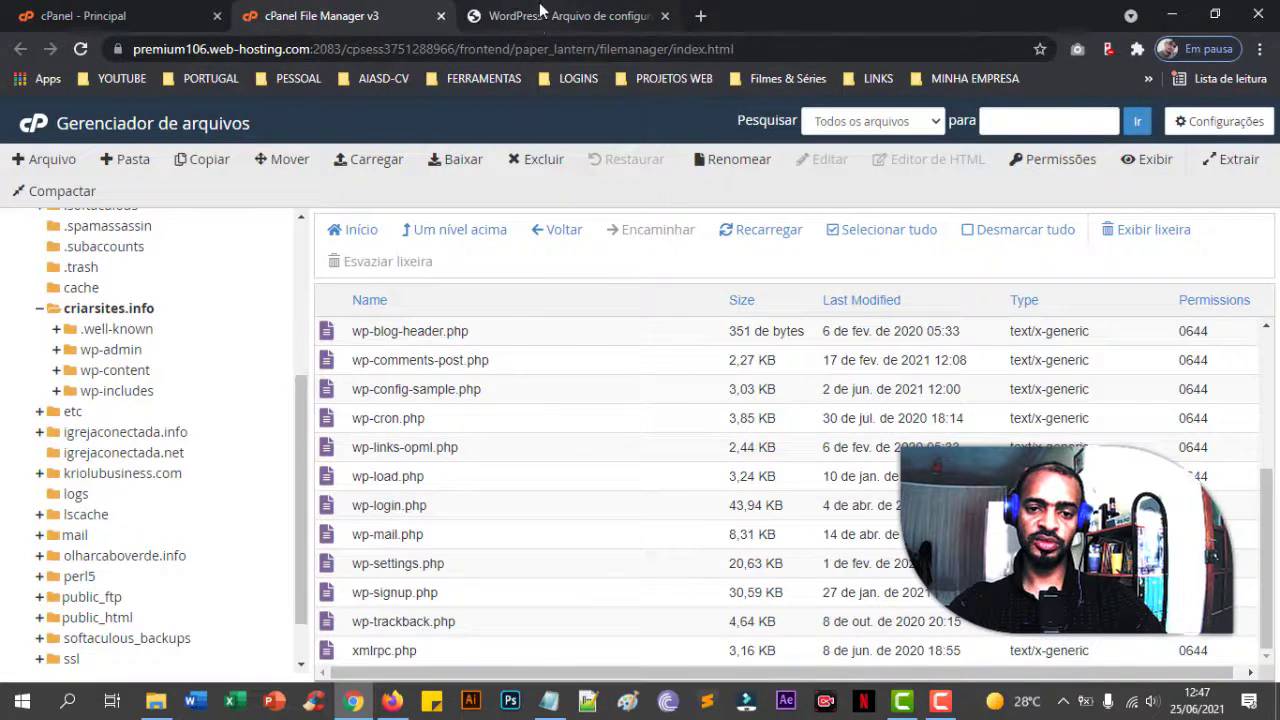
click(545, 15)
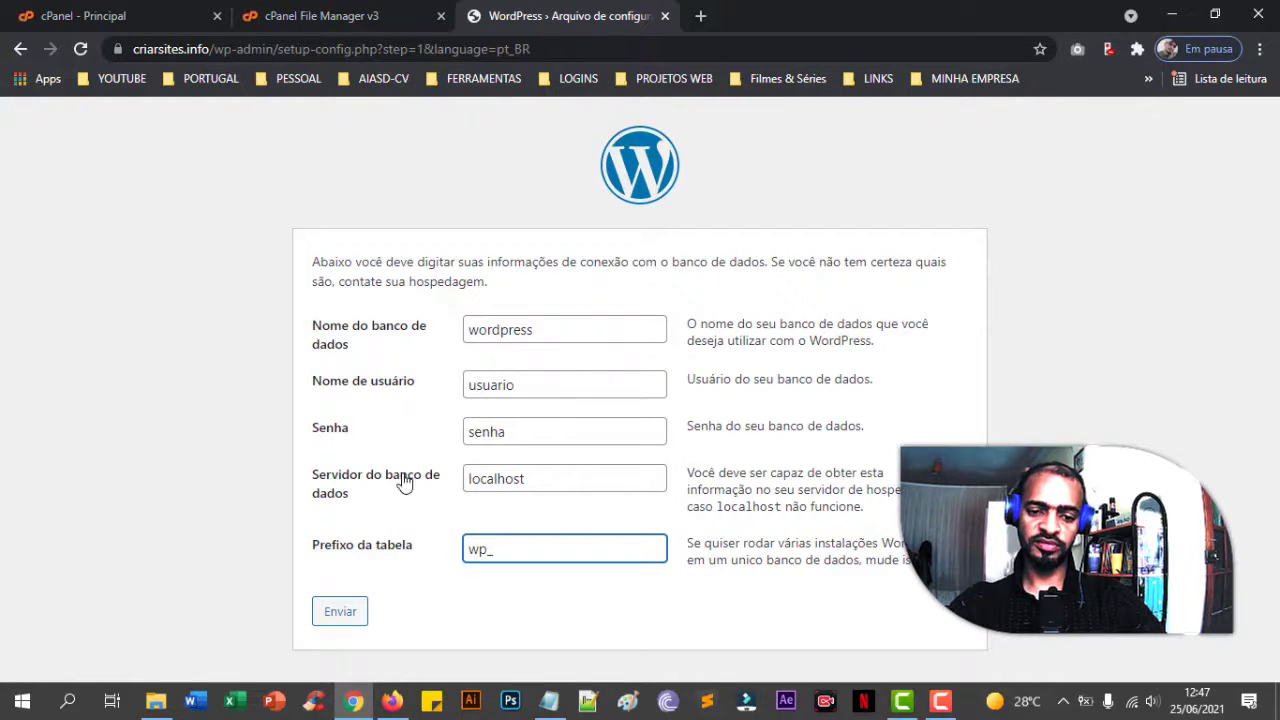
click(400, 318)
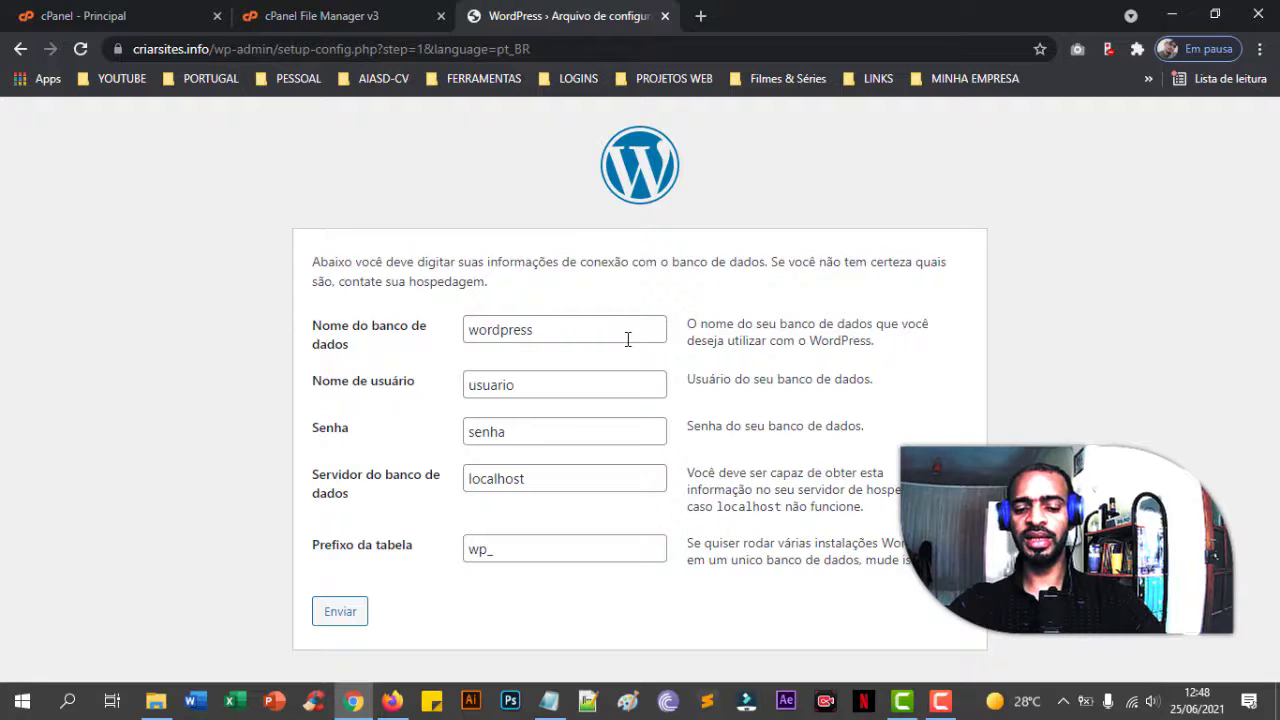
- Go back from the database form to the WordPress setup welcome page
click(383, 17)
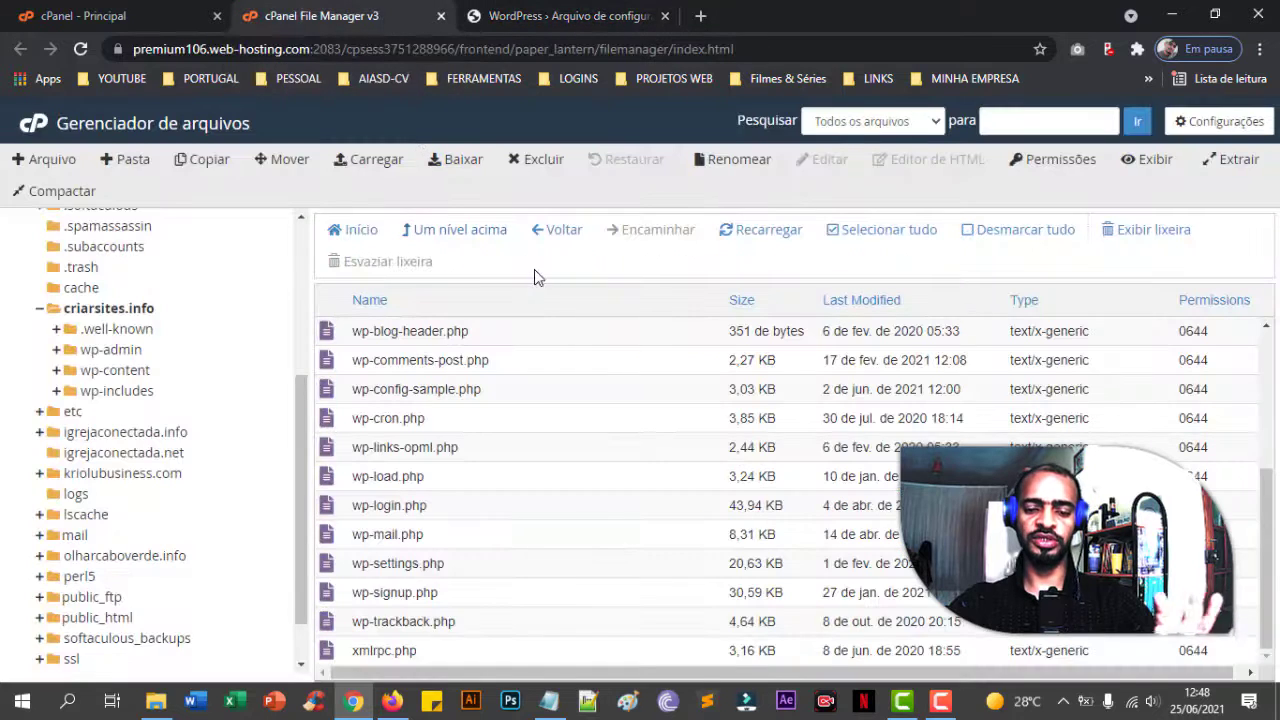
click(549, 17)
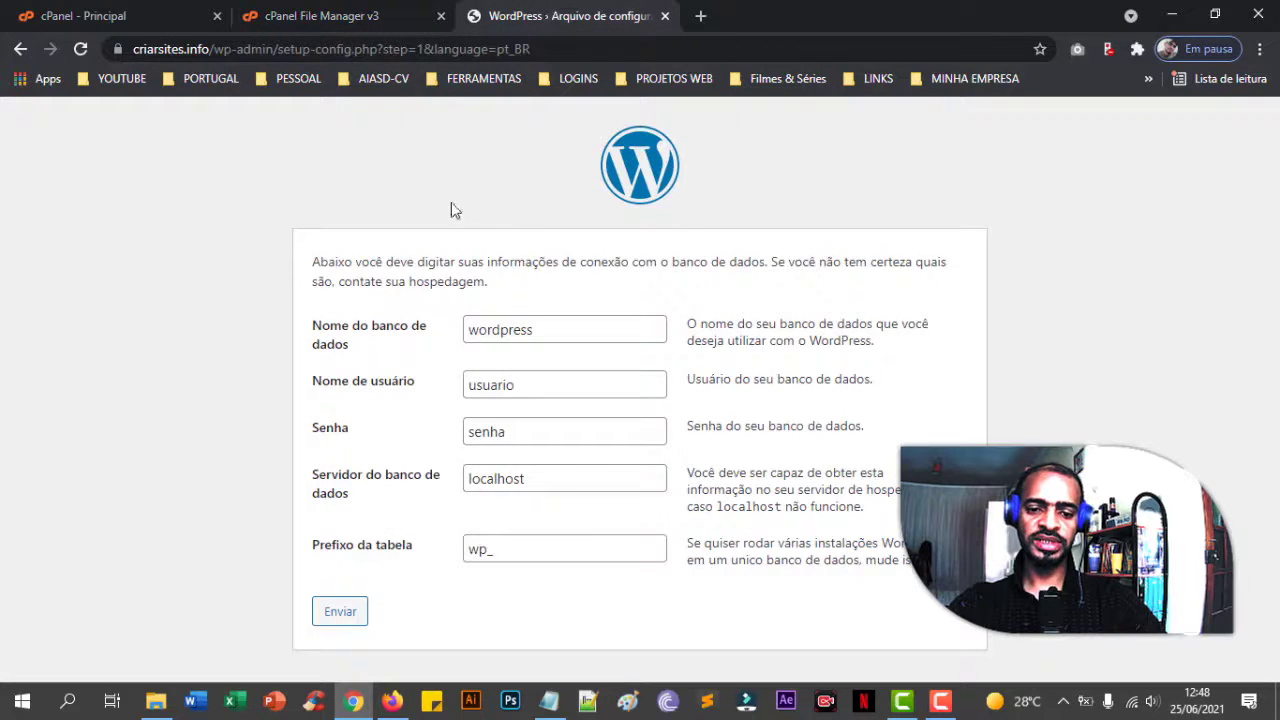
click(20, 49)
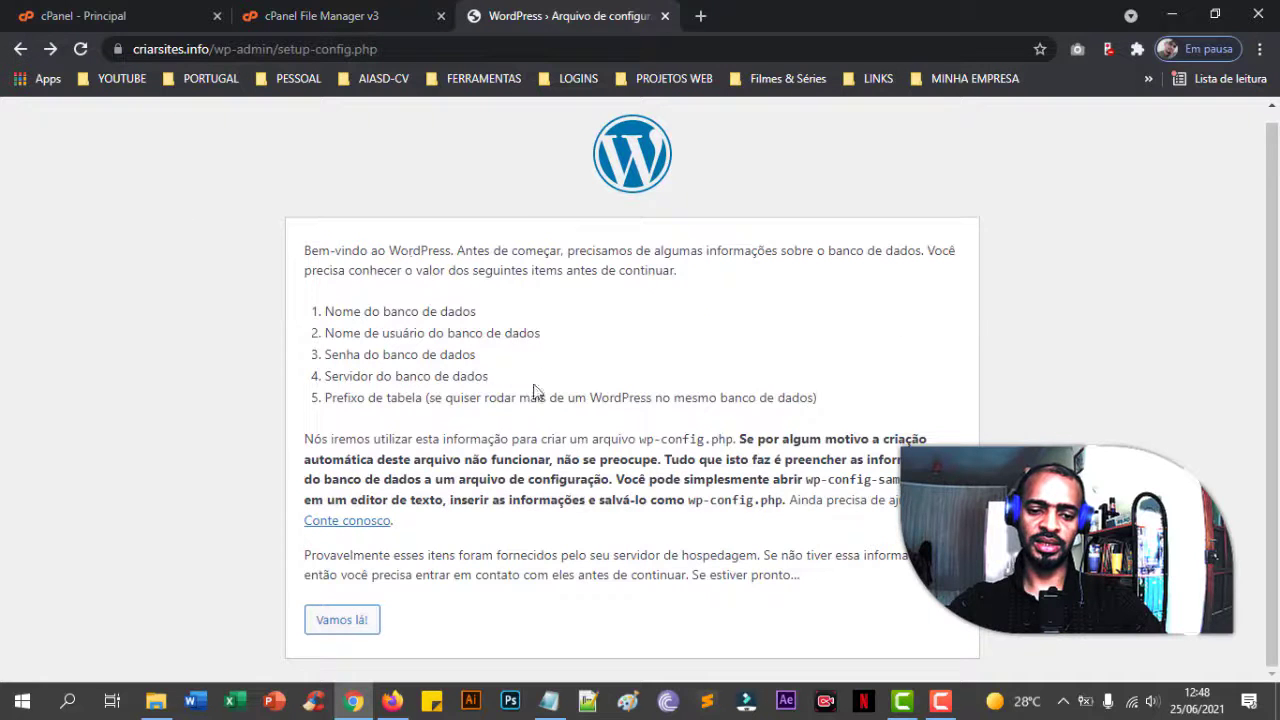
click(320, 17)
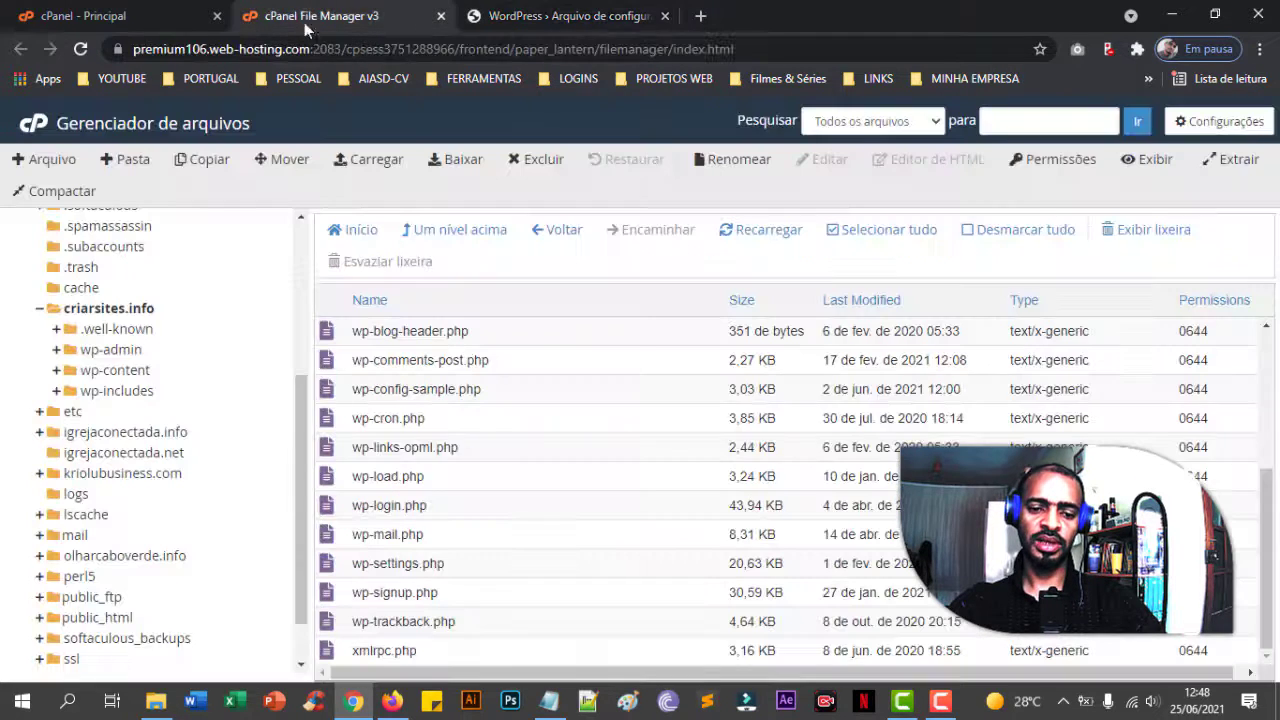
click(514, 18)
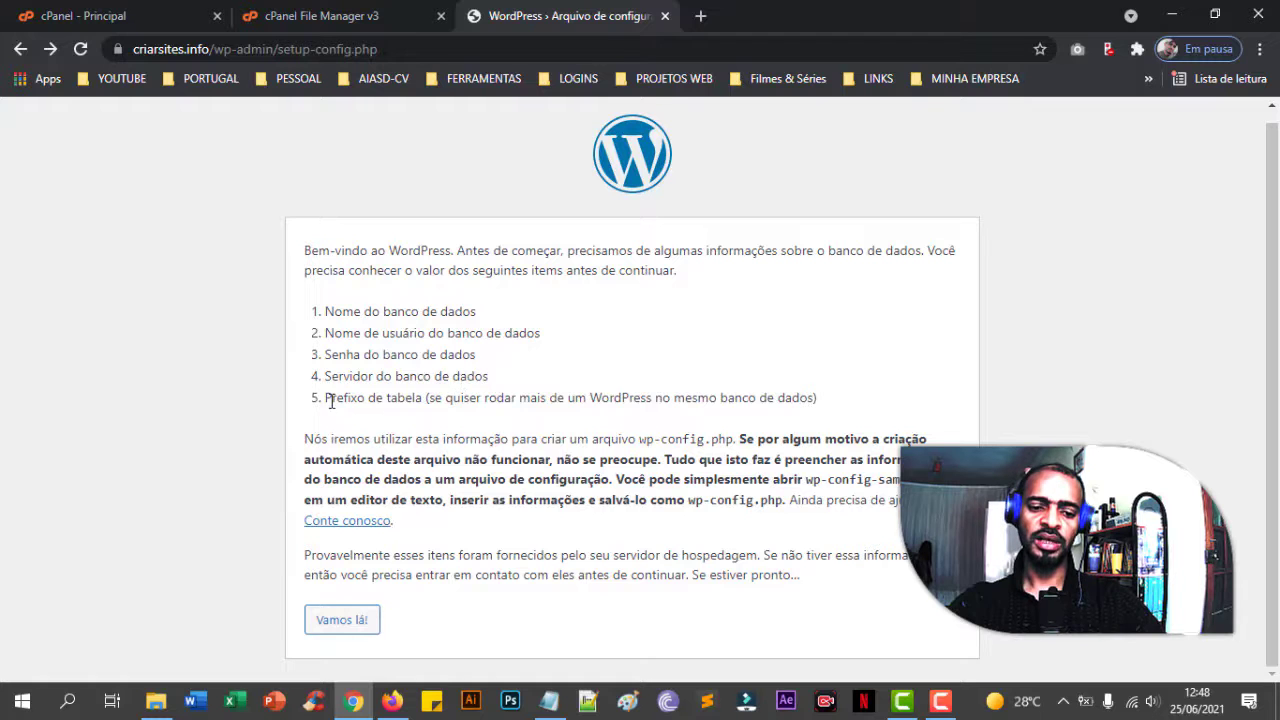
- Go to the cPanel dashboard and open the MySQL® Databases page
click(104, 18)
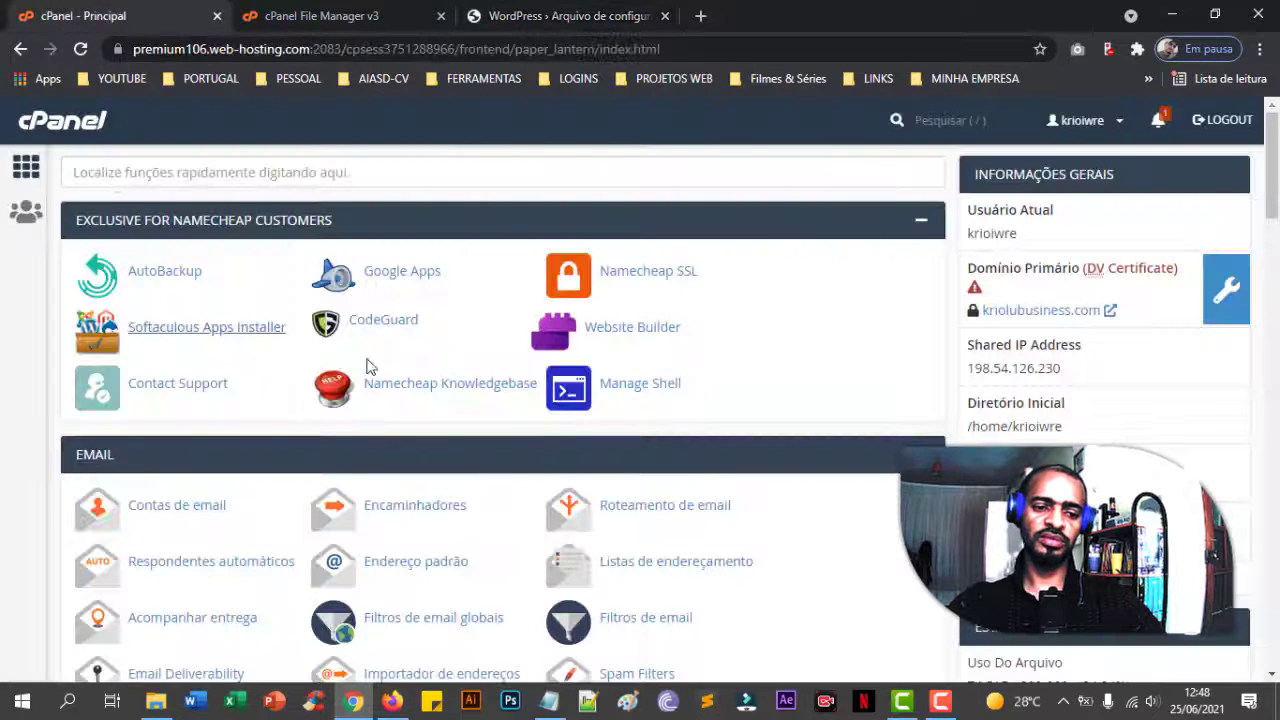
scroll(350, 327, down, 3)
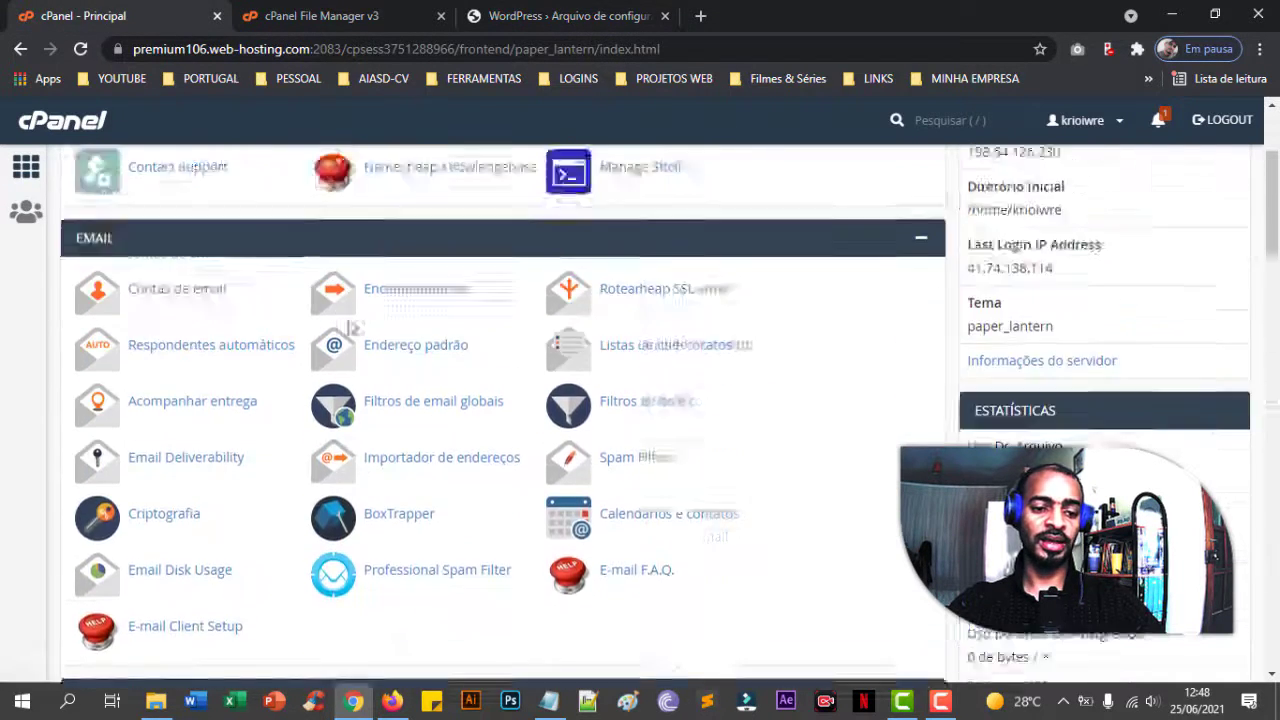
scroll(350, 327, up, 3)
scroll(350, 327, down, 1)
scroll(350, 327, down, 10)
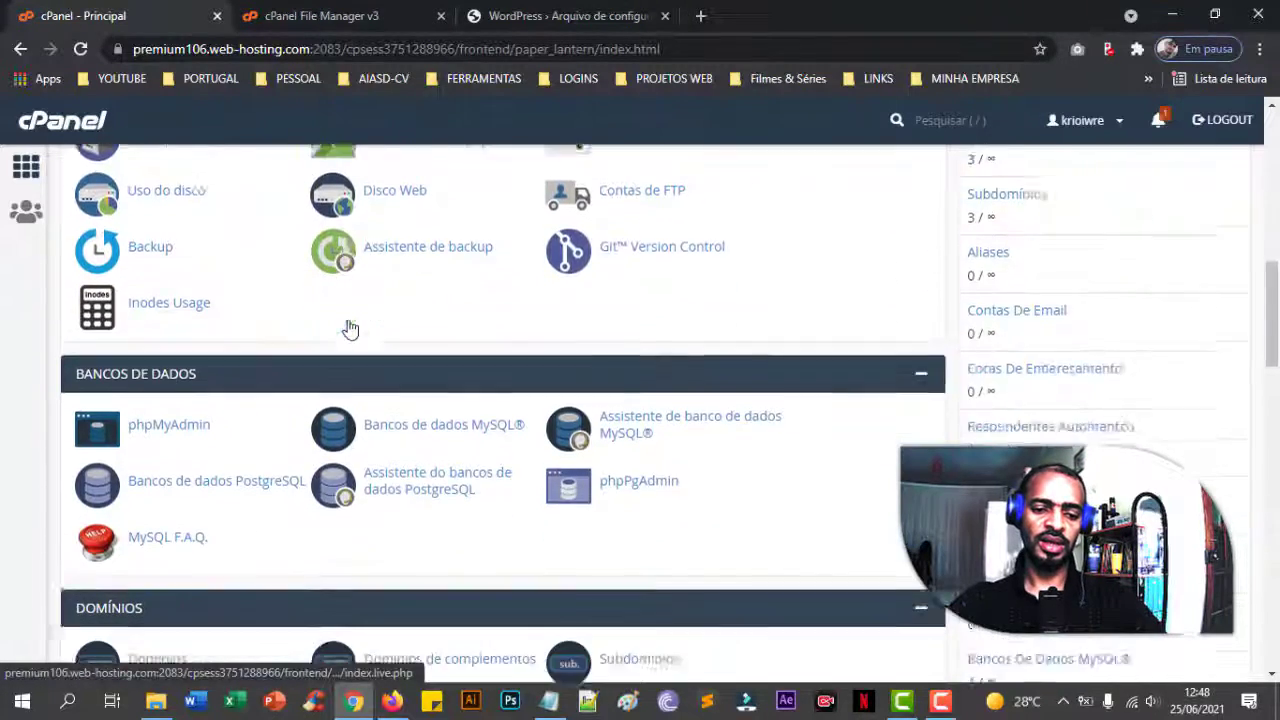
click(420, 234)
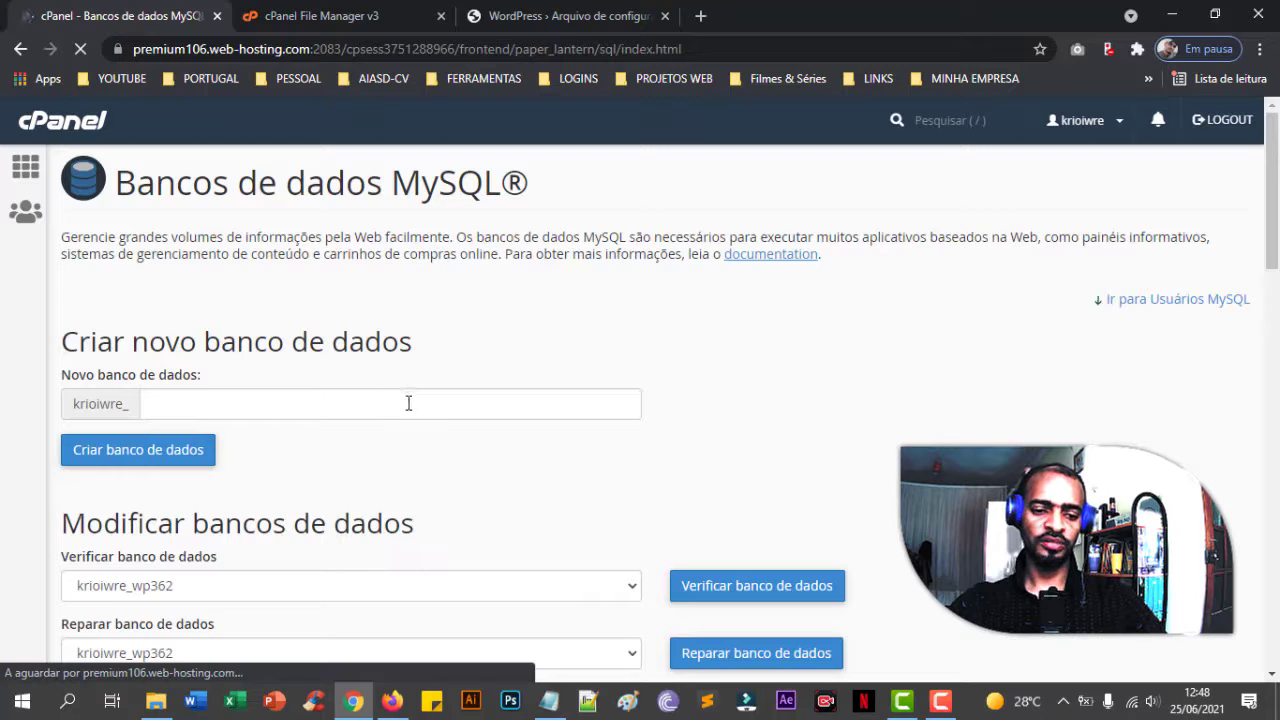
- Create a new database named criarsites and select the resulting account-prefixed name
click(322, 404)
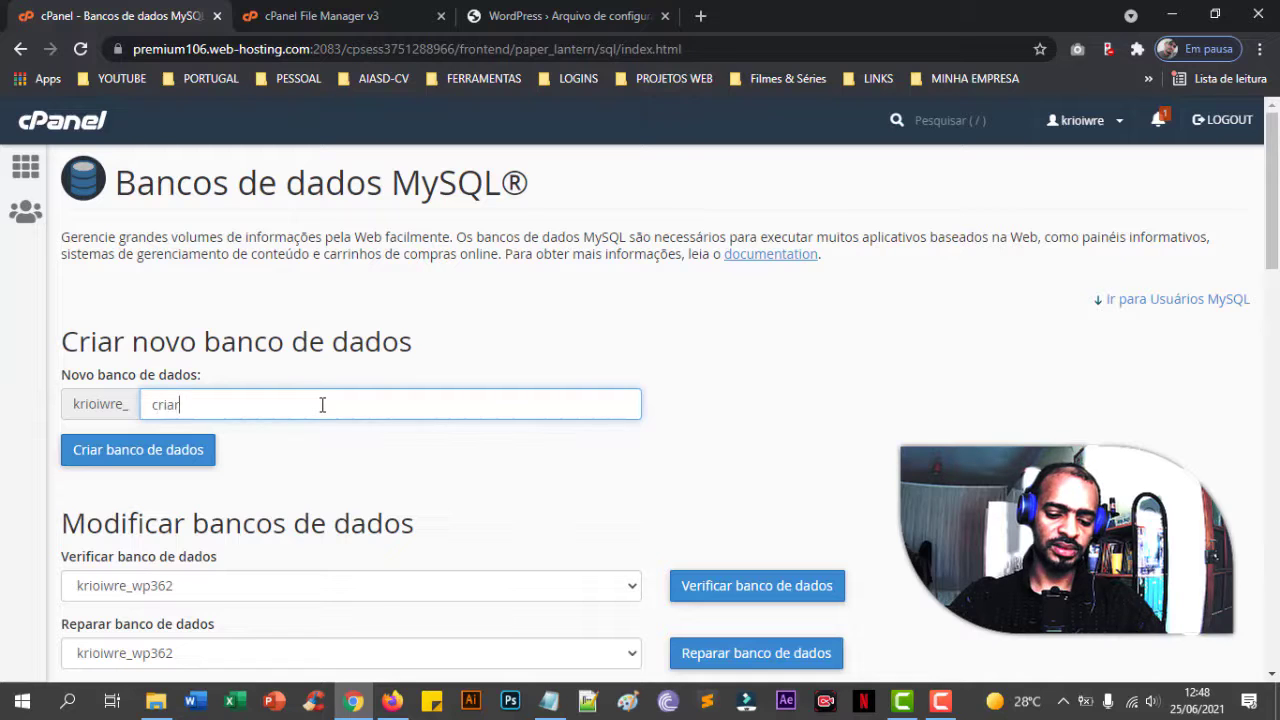
text(criarsites1)
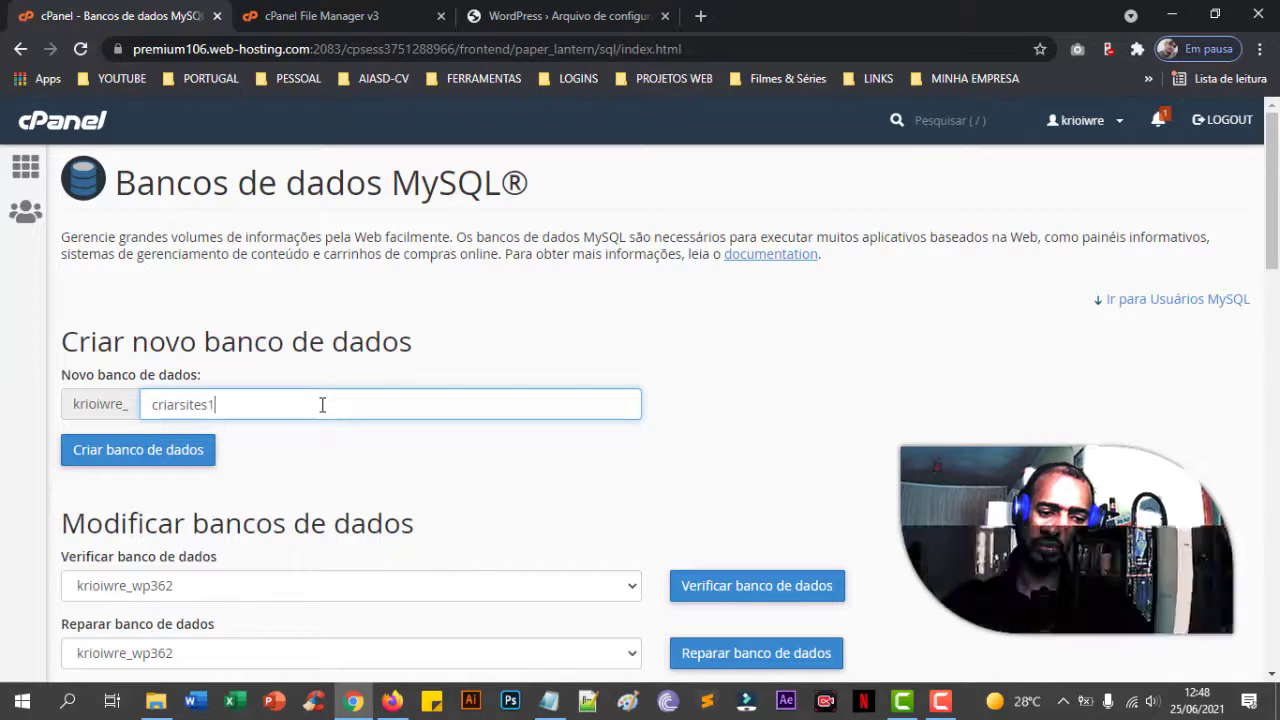
click(190, 461)
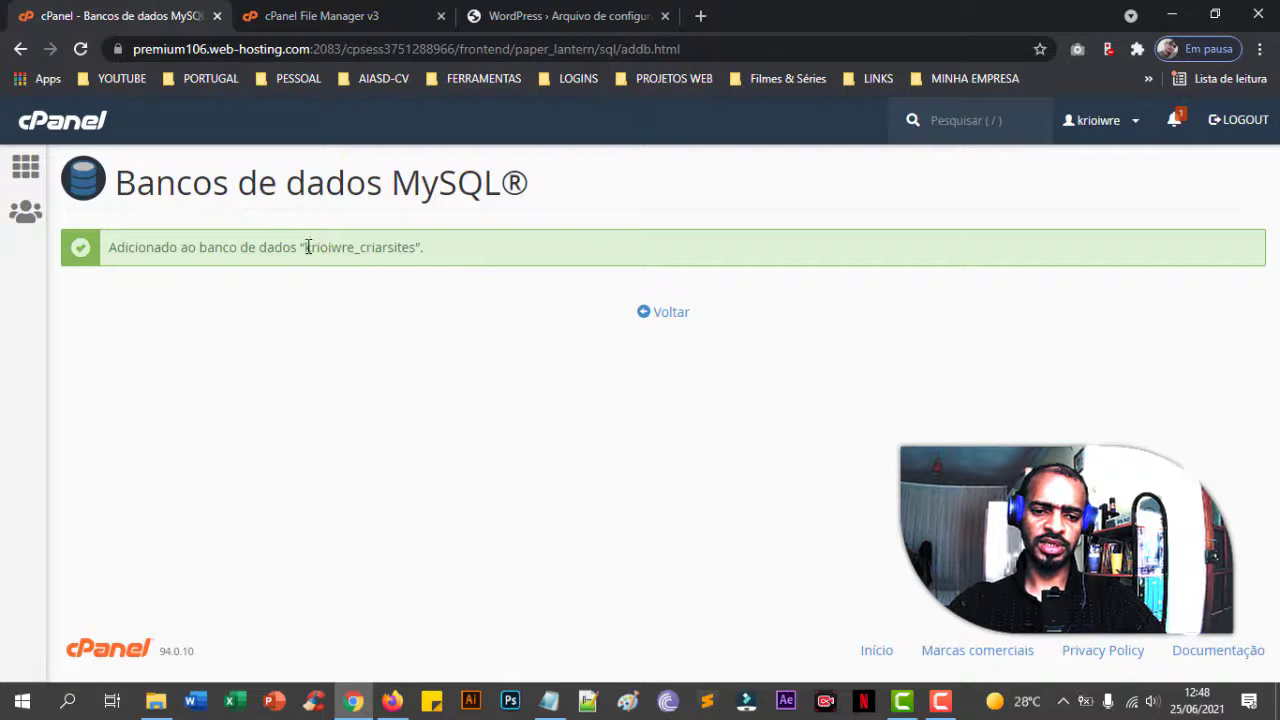
click(307, 247)
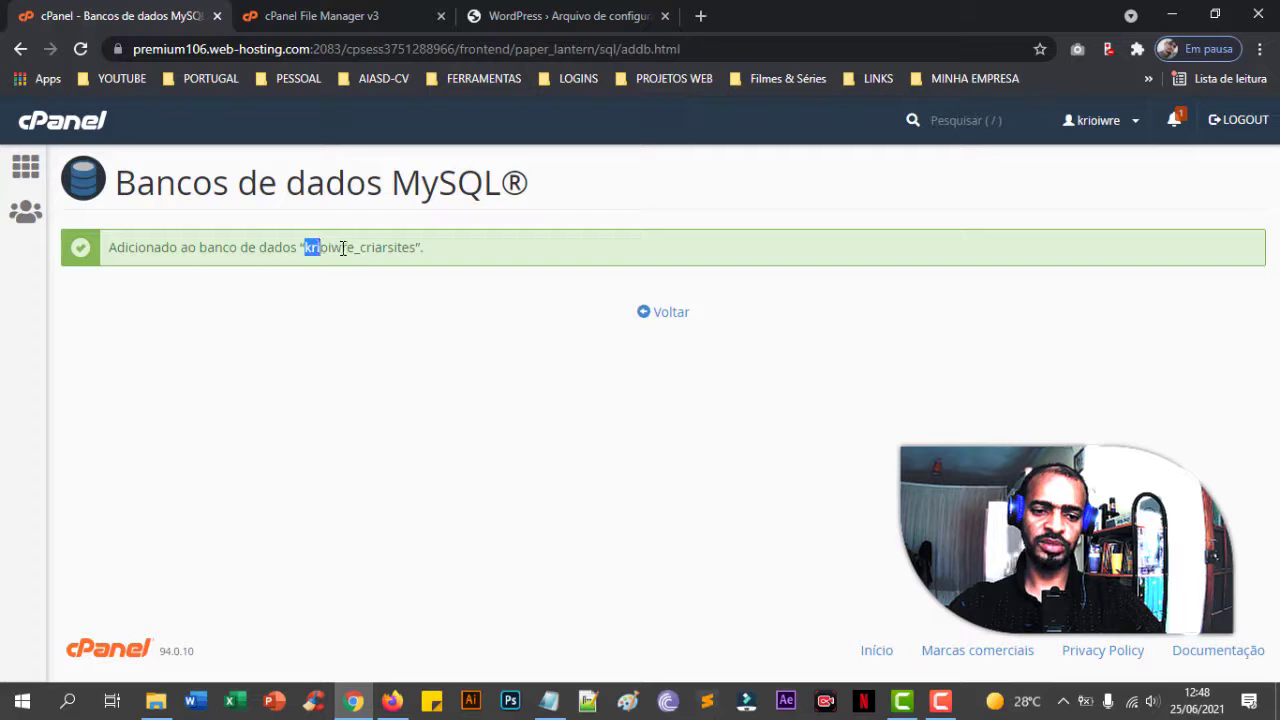
mouse_move(355, 248)
mouse_down()
mouse_move(318, 248)
mouse_move(363, 248)
mouse_up()
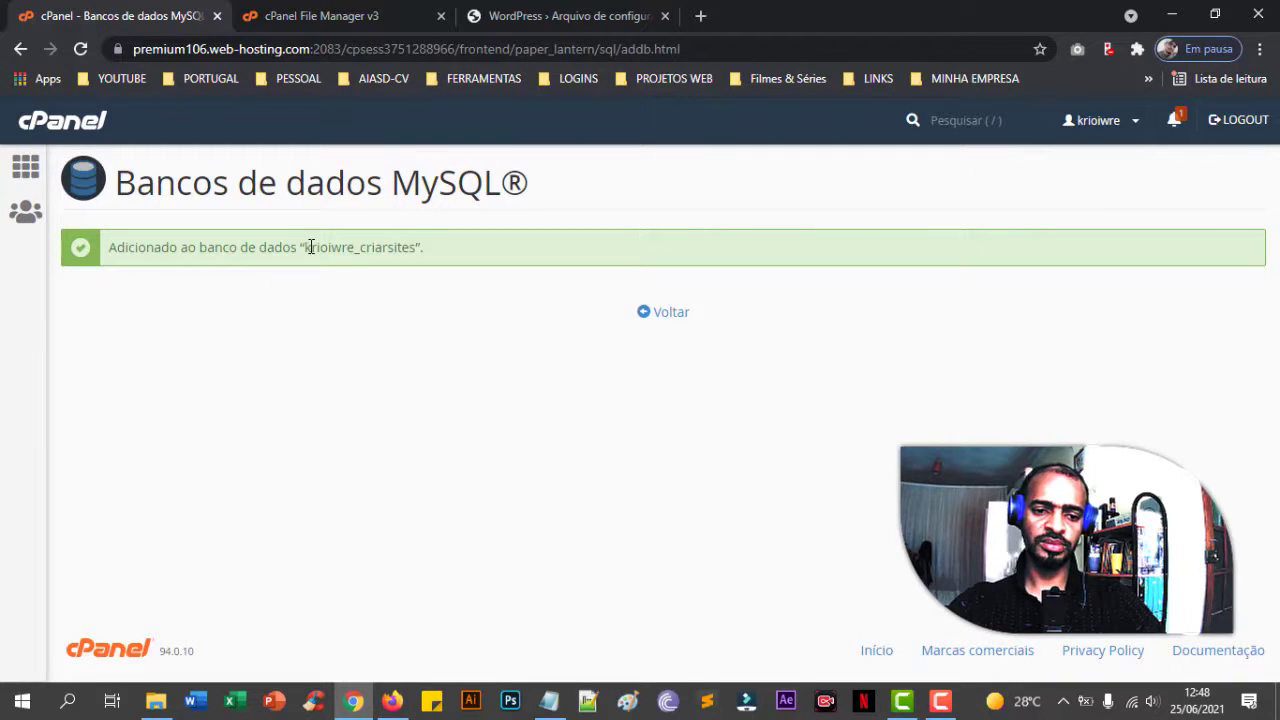
drag(318, 250, 416, 250)
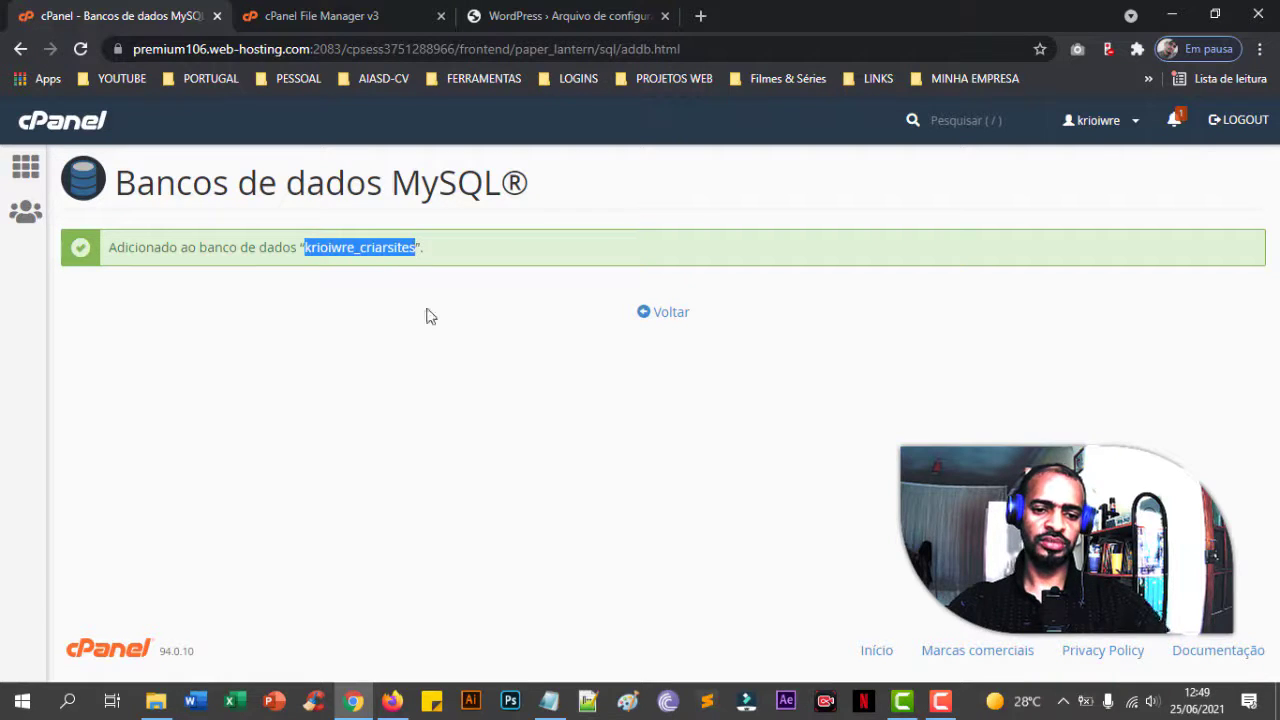
click(452, 365)
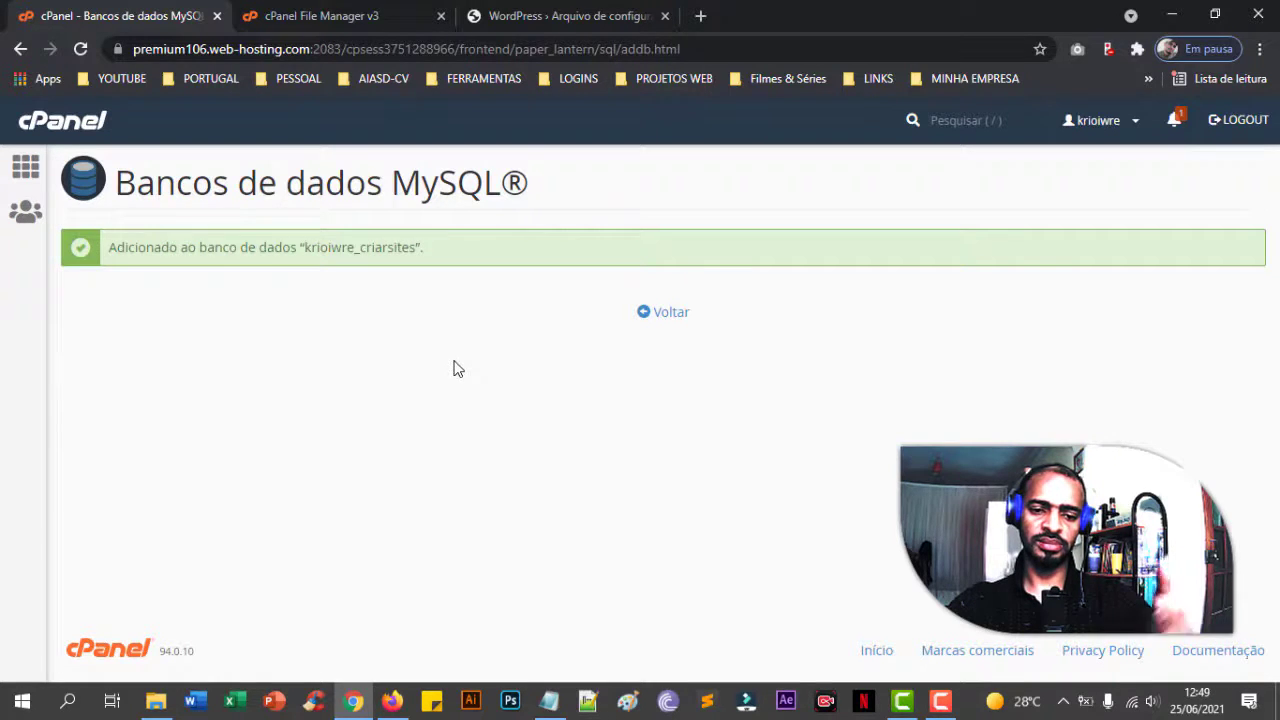
- Add a MySQL user named criarsites, pasting the saved strong password into both password fields
click(670, 314)
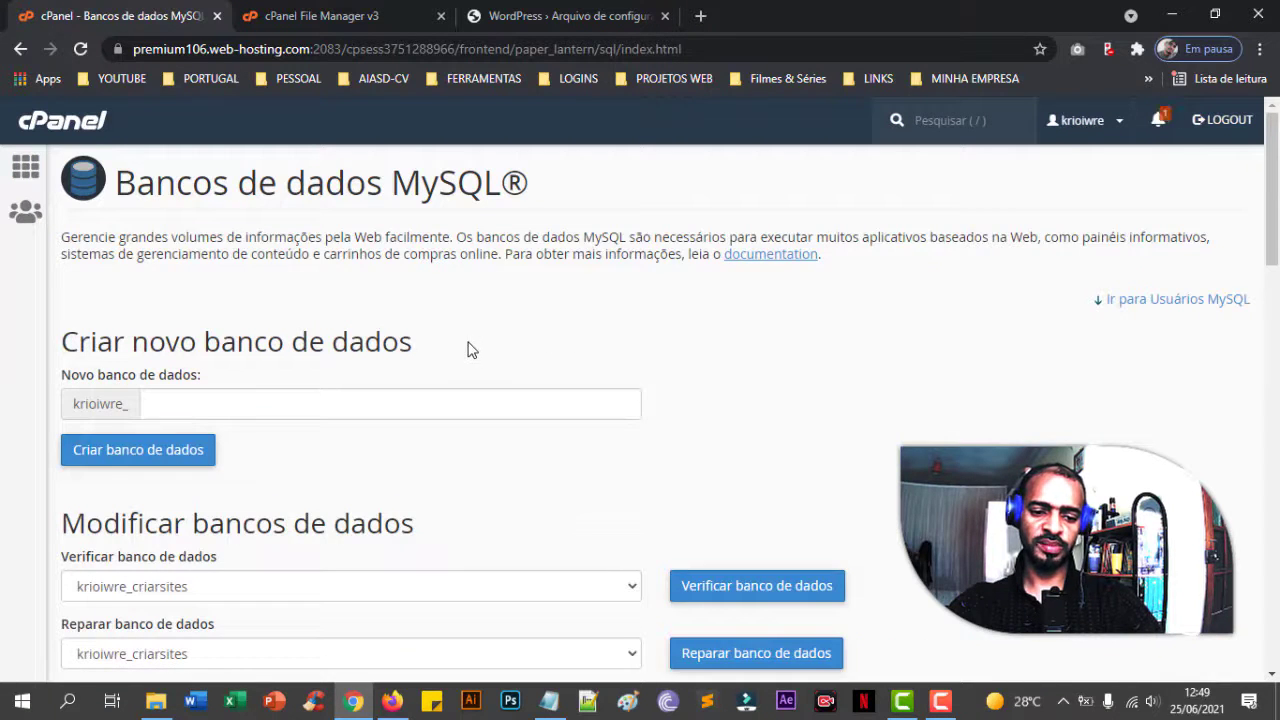
scroll(470, 352, down, 15)
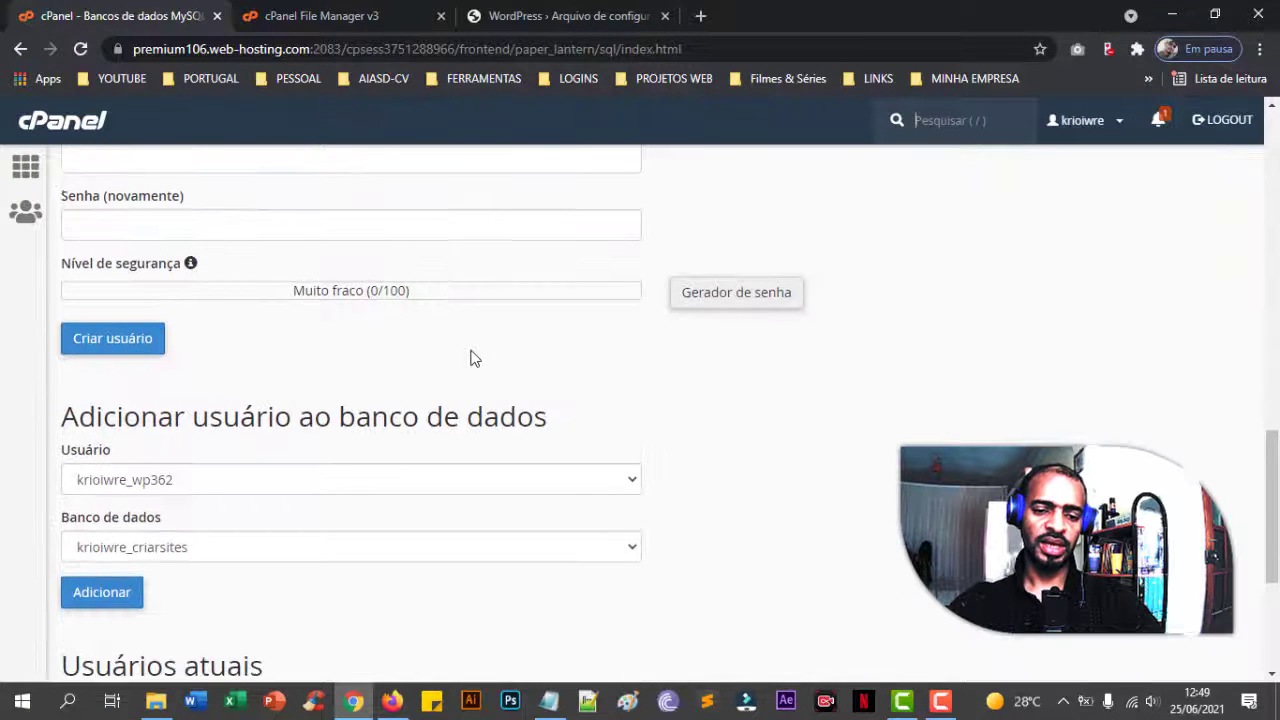
scroll(471, 357, up, 1)
scroll(328, 296, up, 1)
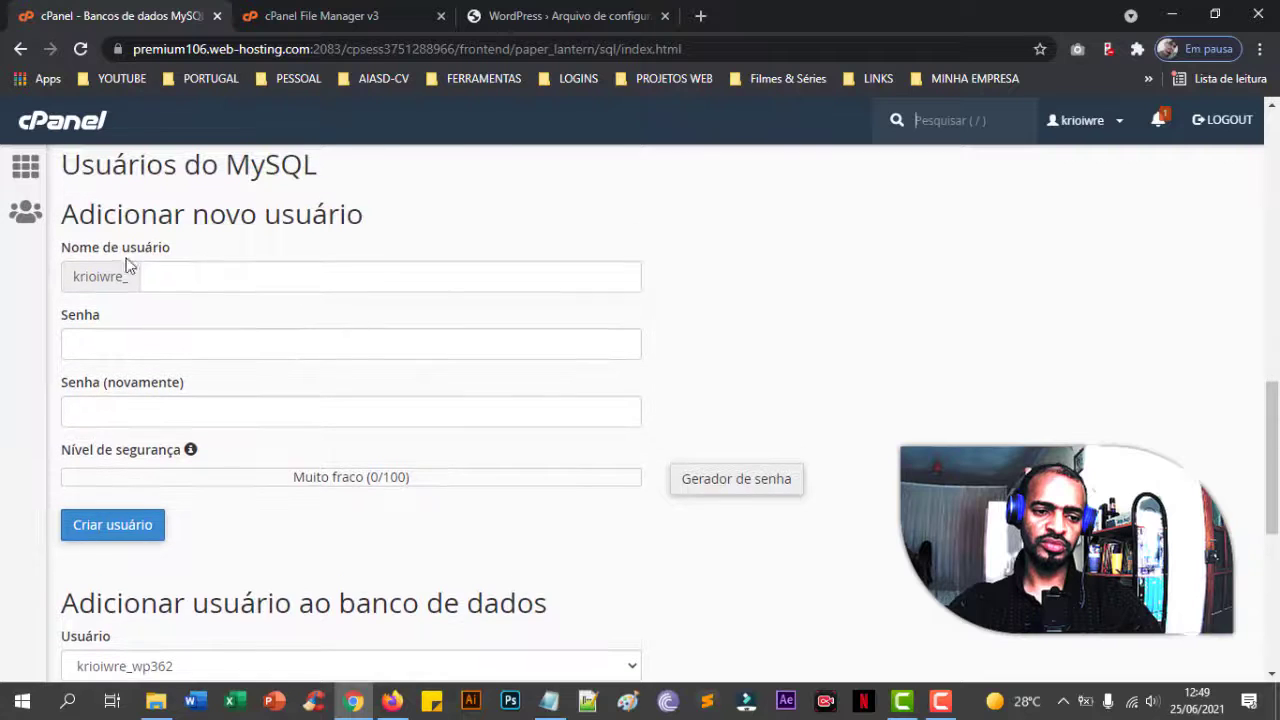
click(216, 281)
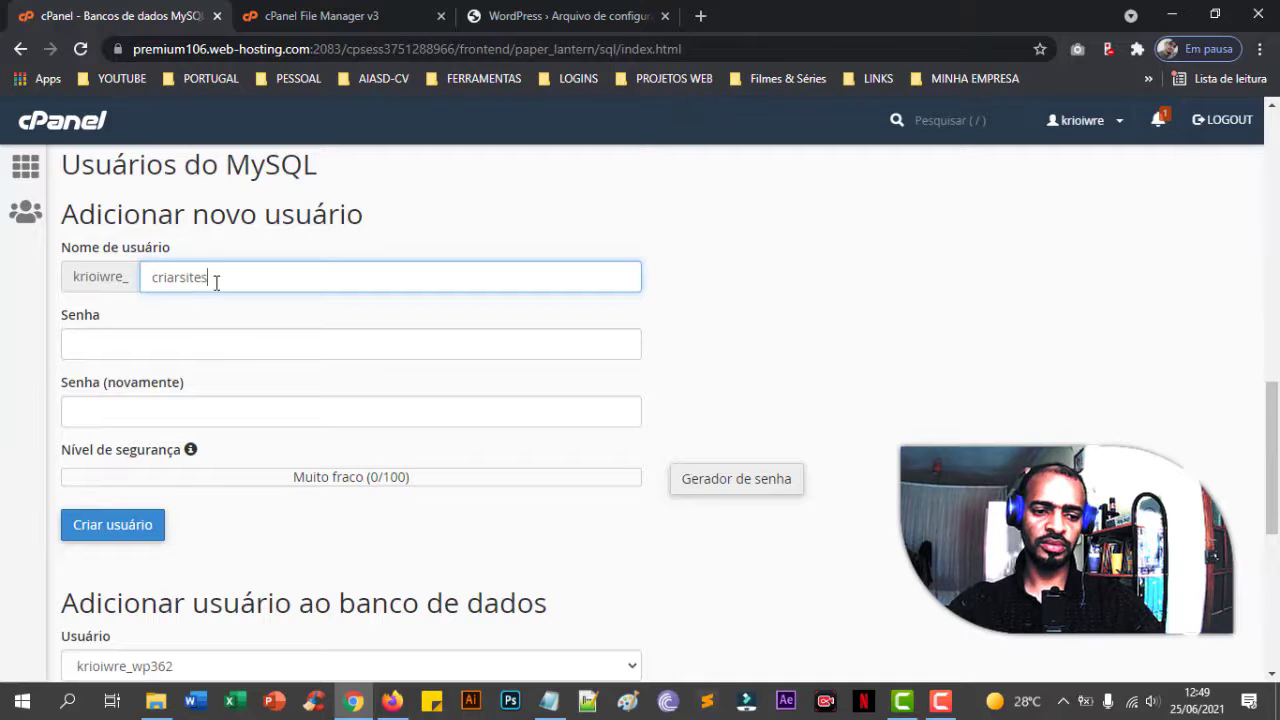
click(231, 343)
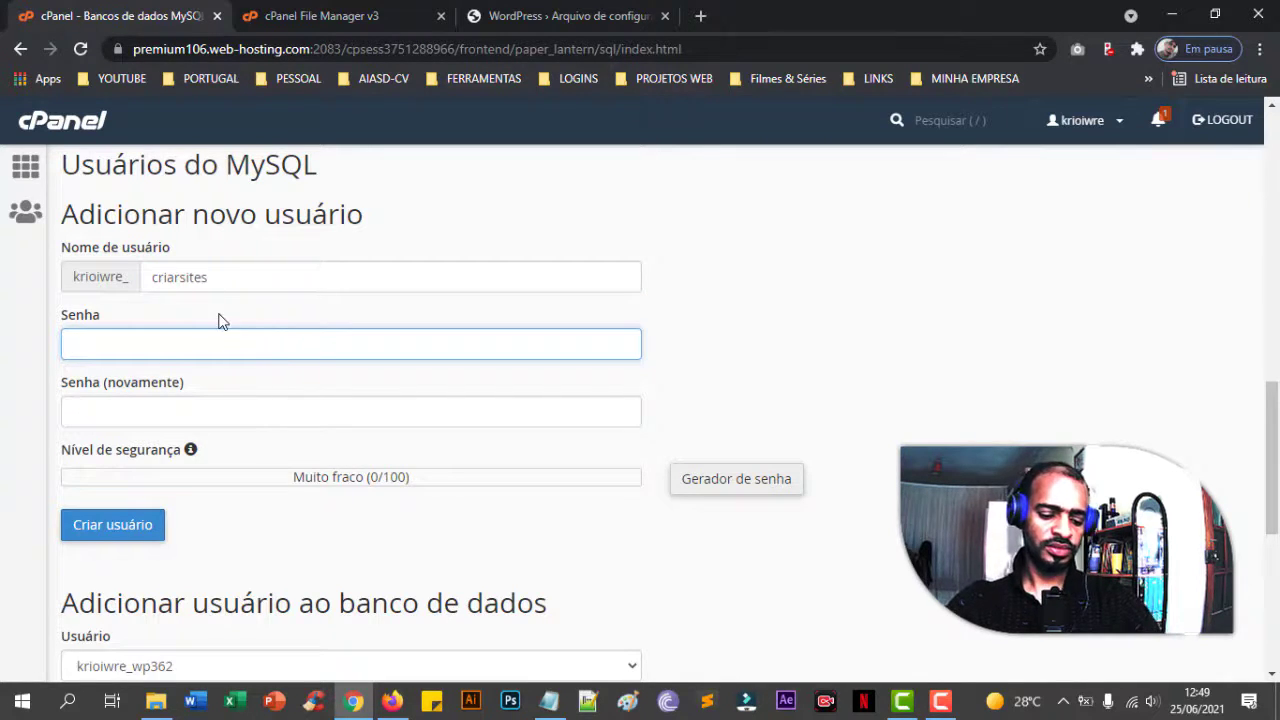
key(ctrl+v)
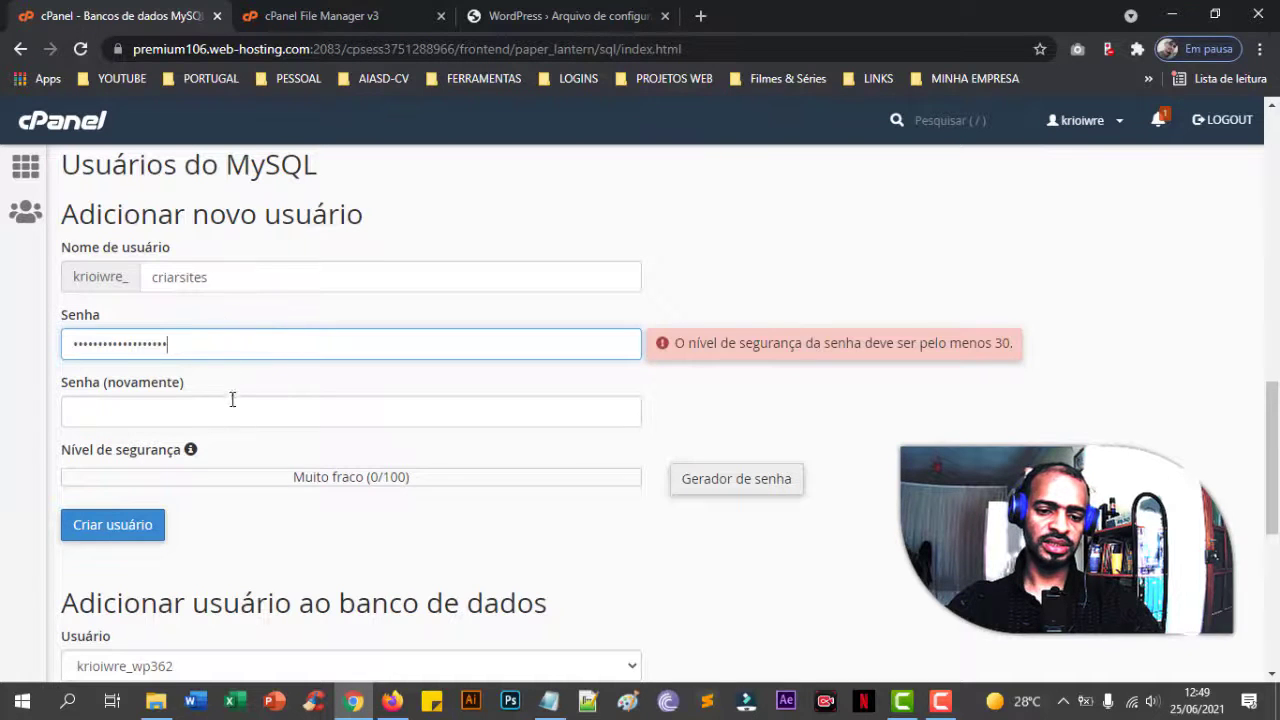
click(236, 410)
key(ctrl+v)
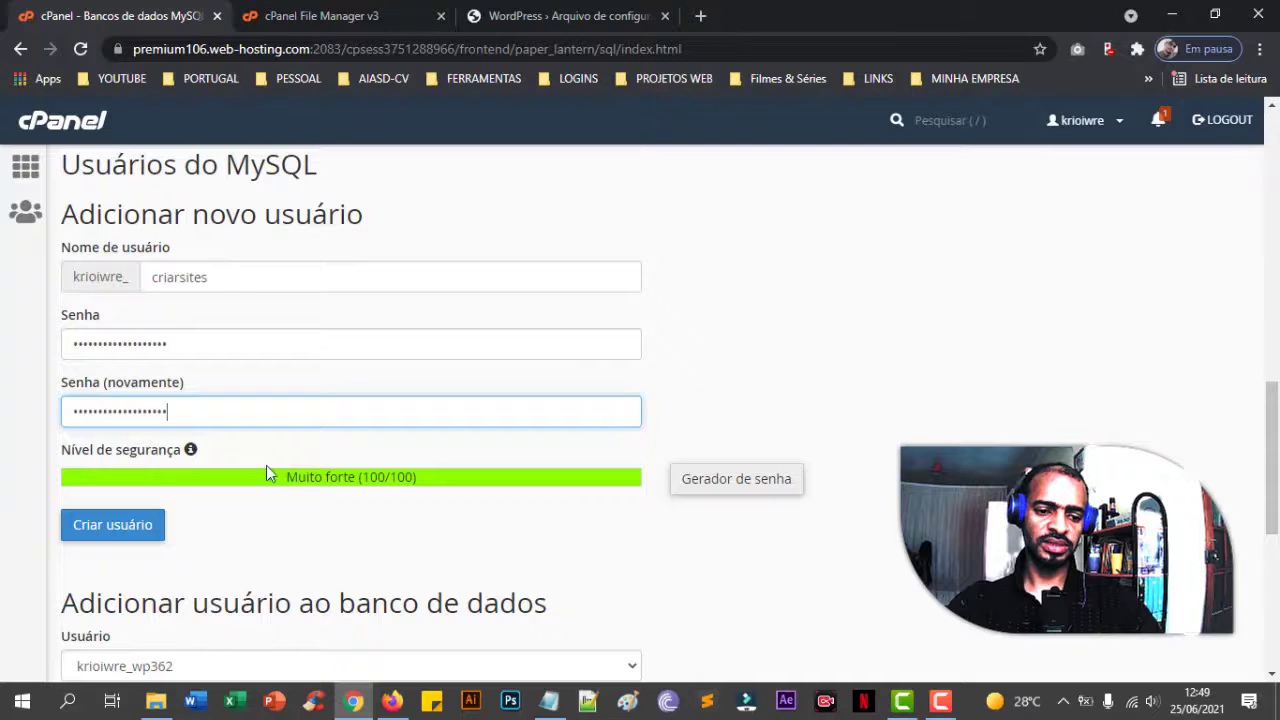
scroll(299, 476, down, 1)
click(152, 441)
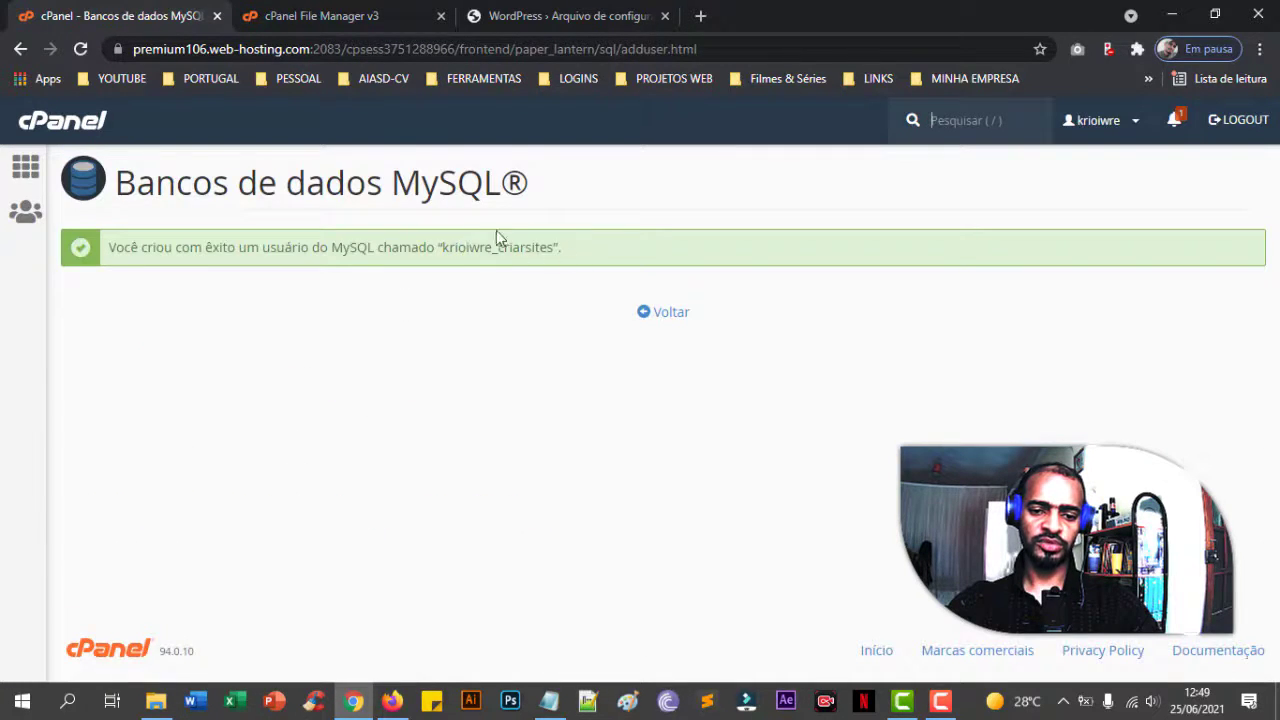
- Give the criarsites user ALL PRIVILEGES on the criarsites database, then return to WordPress setup
click(676, 314)
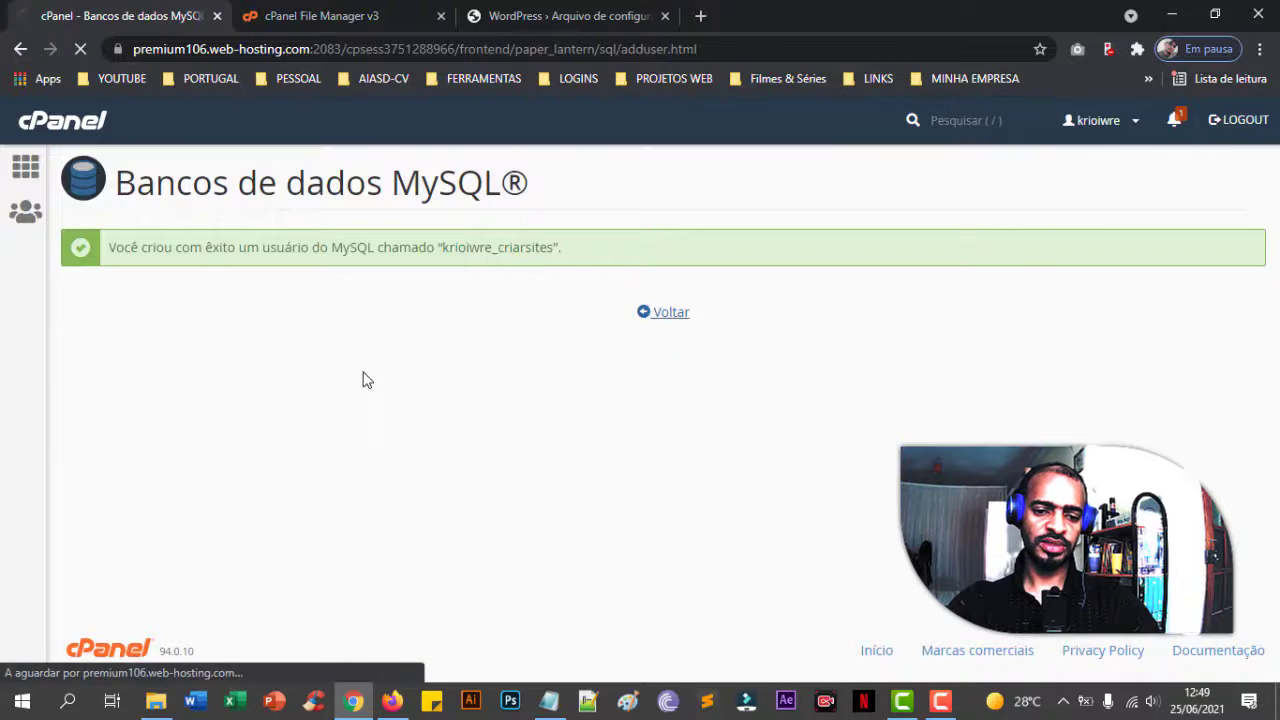
scroll(363, 379, down, 15)
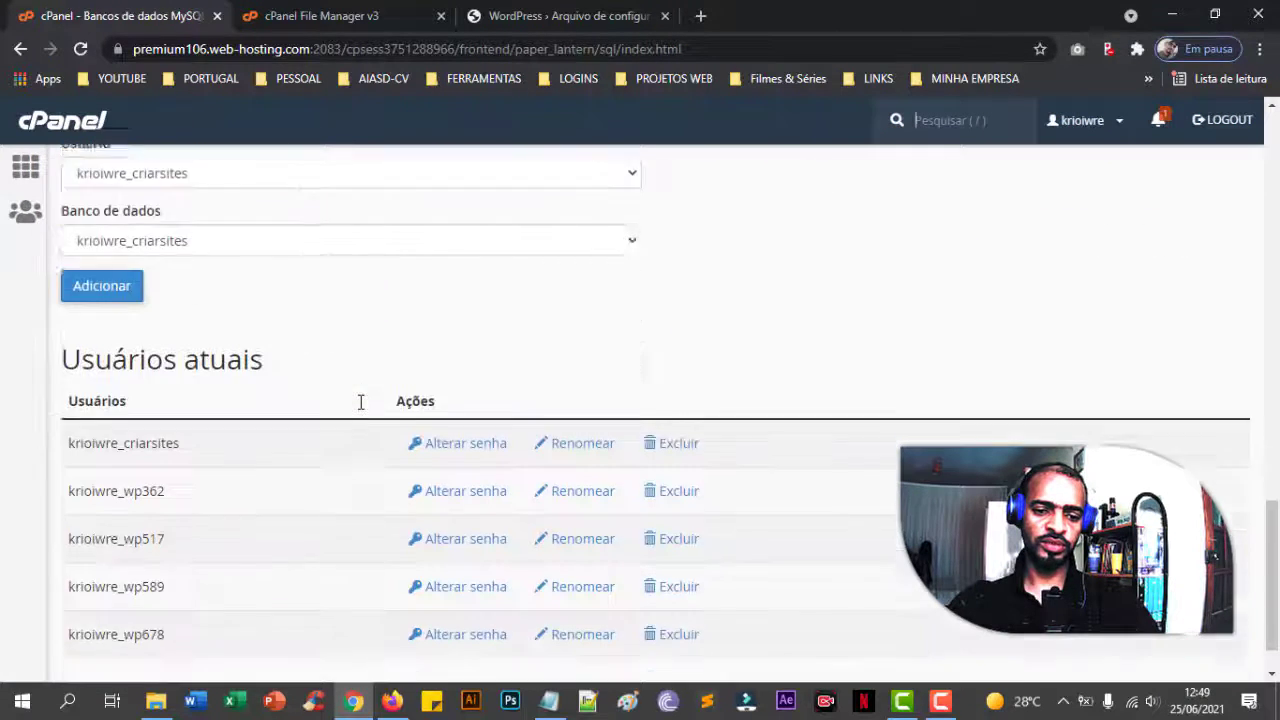
scroll(360, 403, up, 1)
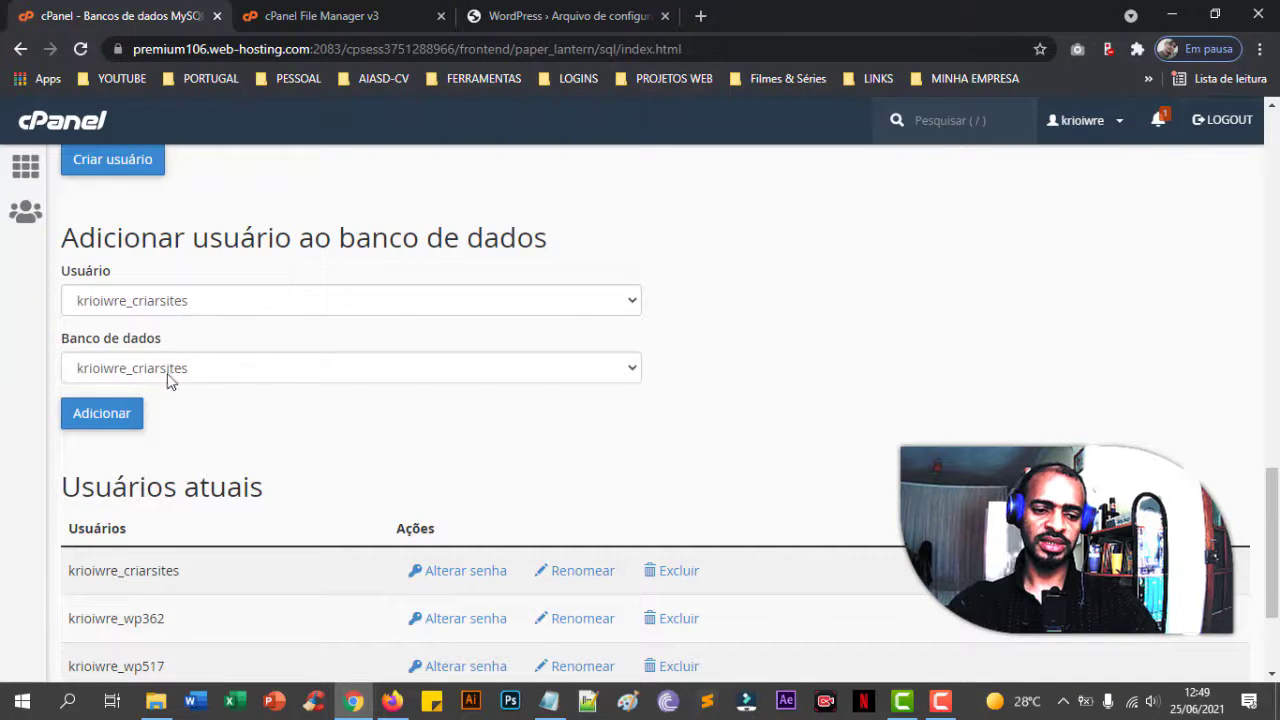
click(127, 421)
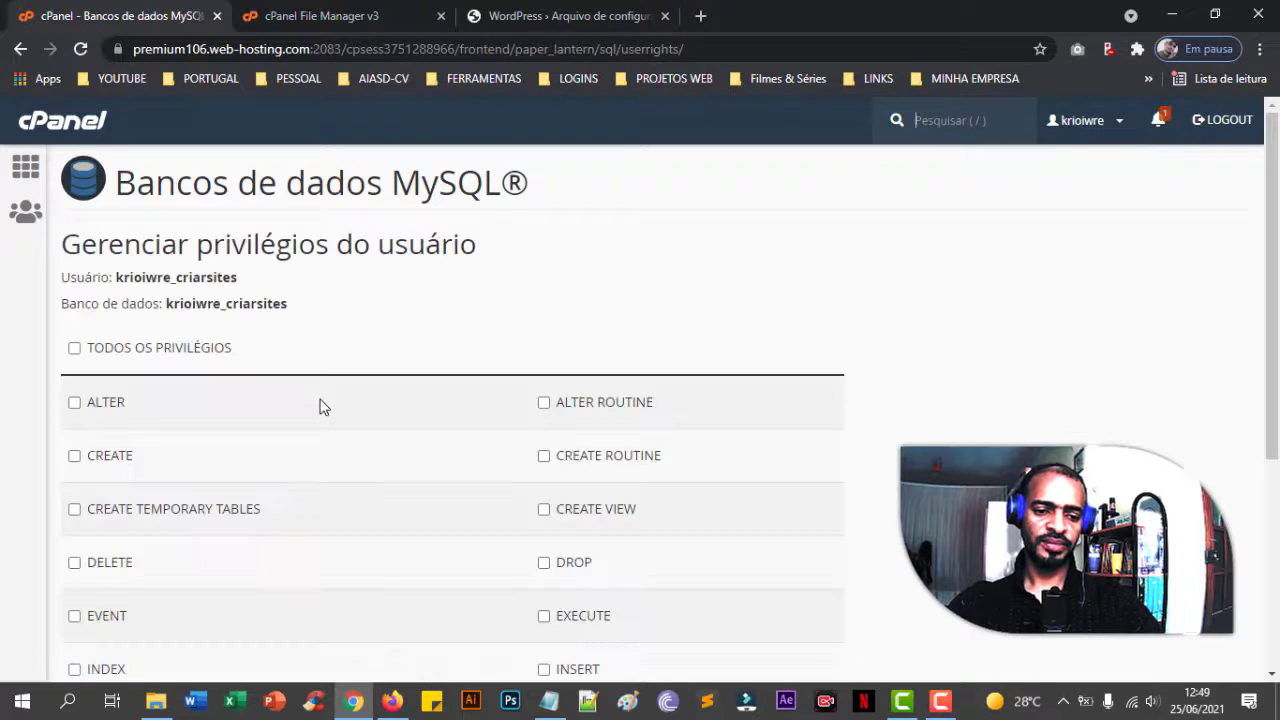
scroll(320, 405, down, 2)
scroll(147, 318, up, 1)
click(120, 262)
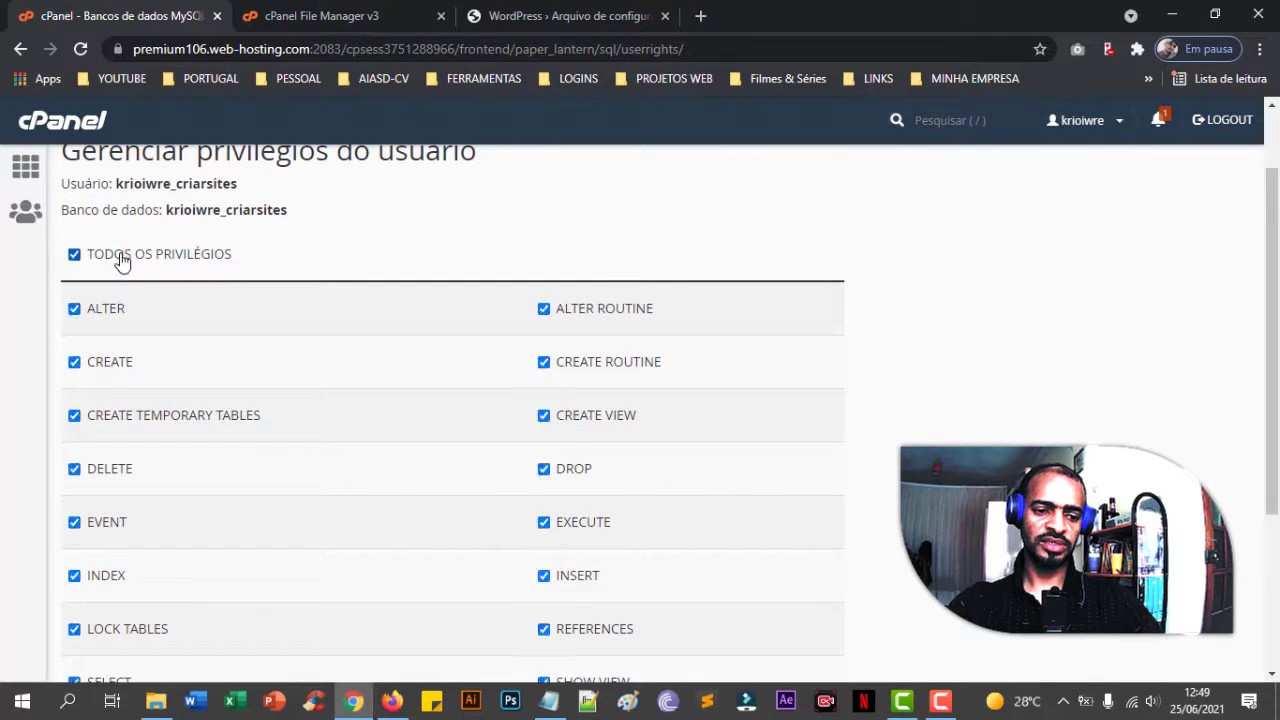
scroll(274, 391, down, 3)
click(158, 543)
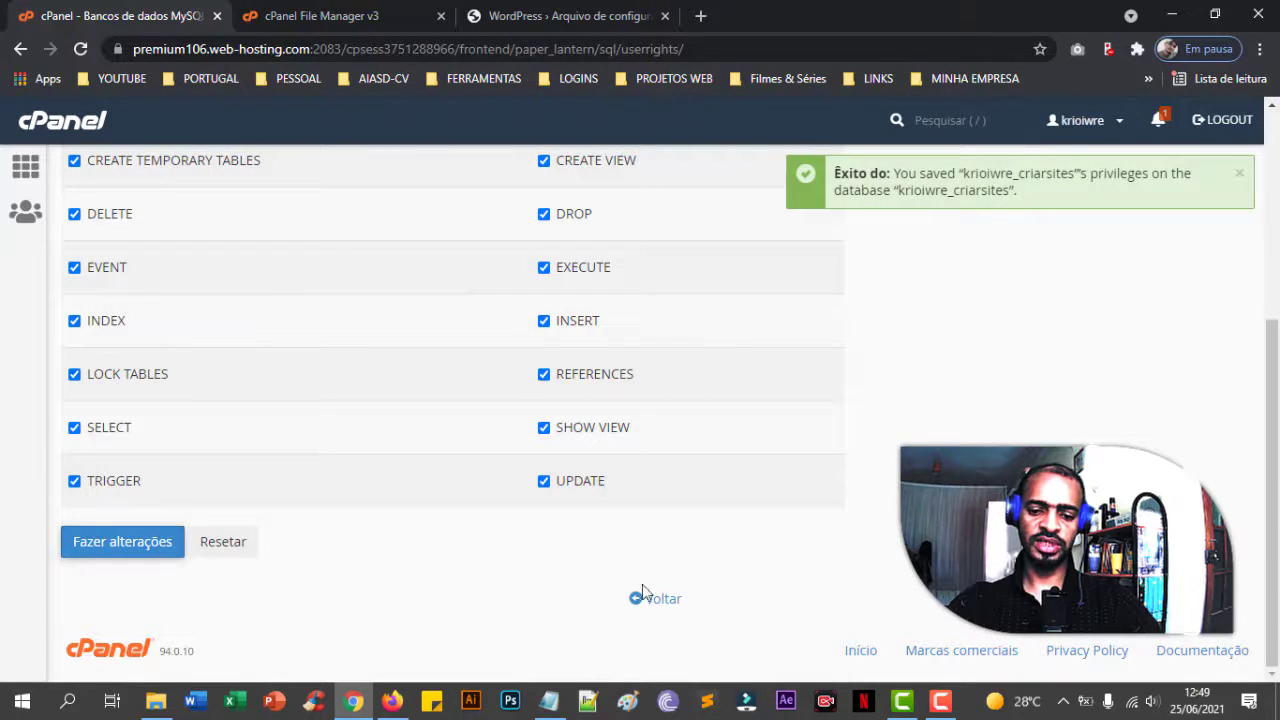
click(665, 604)
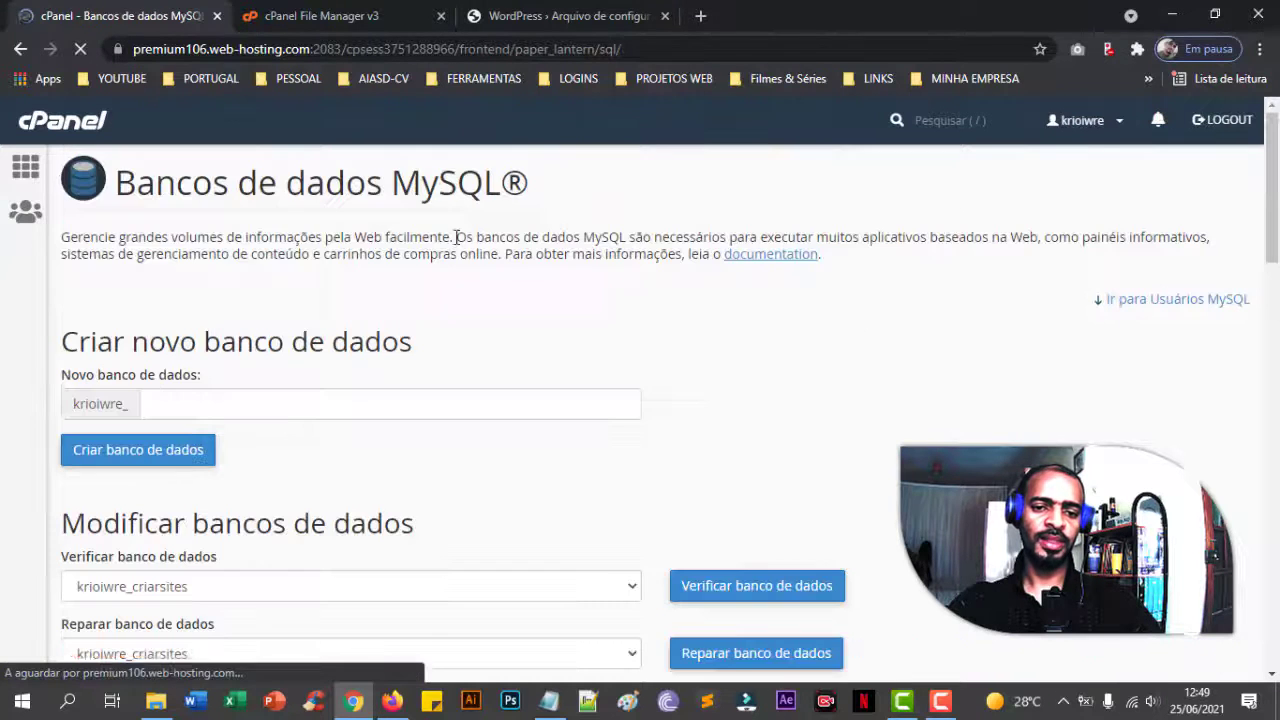
click(516, 16)
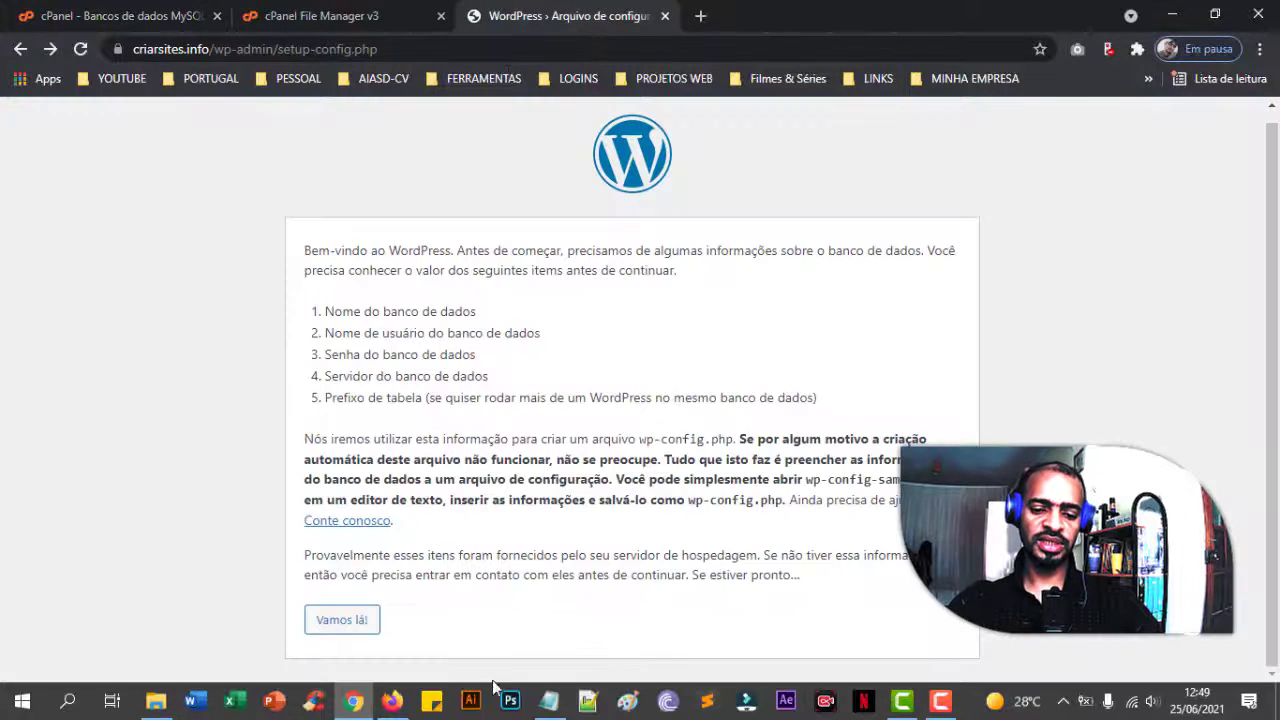
- Paste the database name into Notepad beside the saved credentials, then continue with 'Vamos lá!'
click(549, 701)
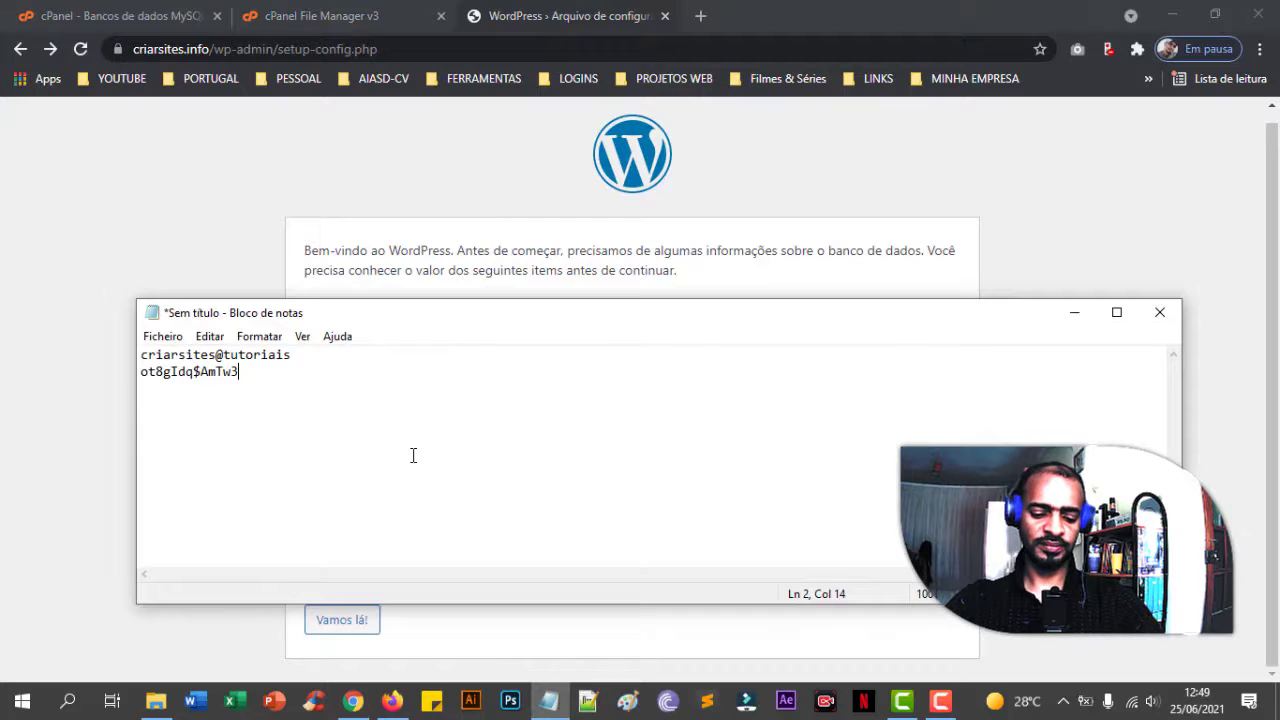
key(Return)
key(Return)
text(krioiwre_criarsites)
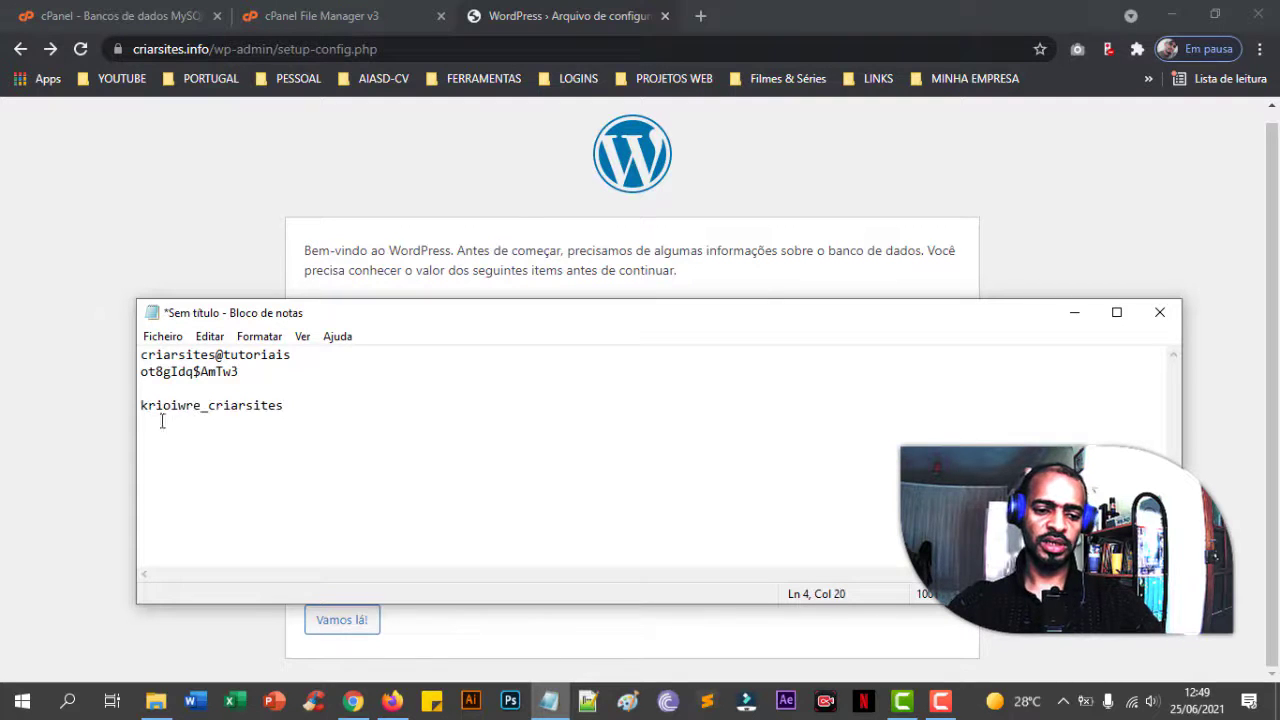
drag(142, 407, 300, 408)
key(ctrl+c)
click(299, 410)
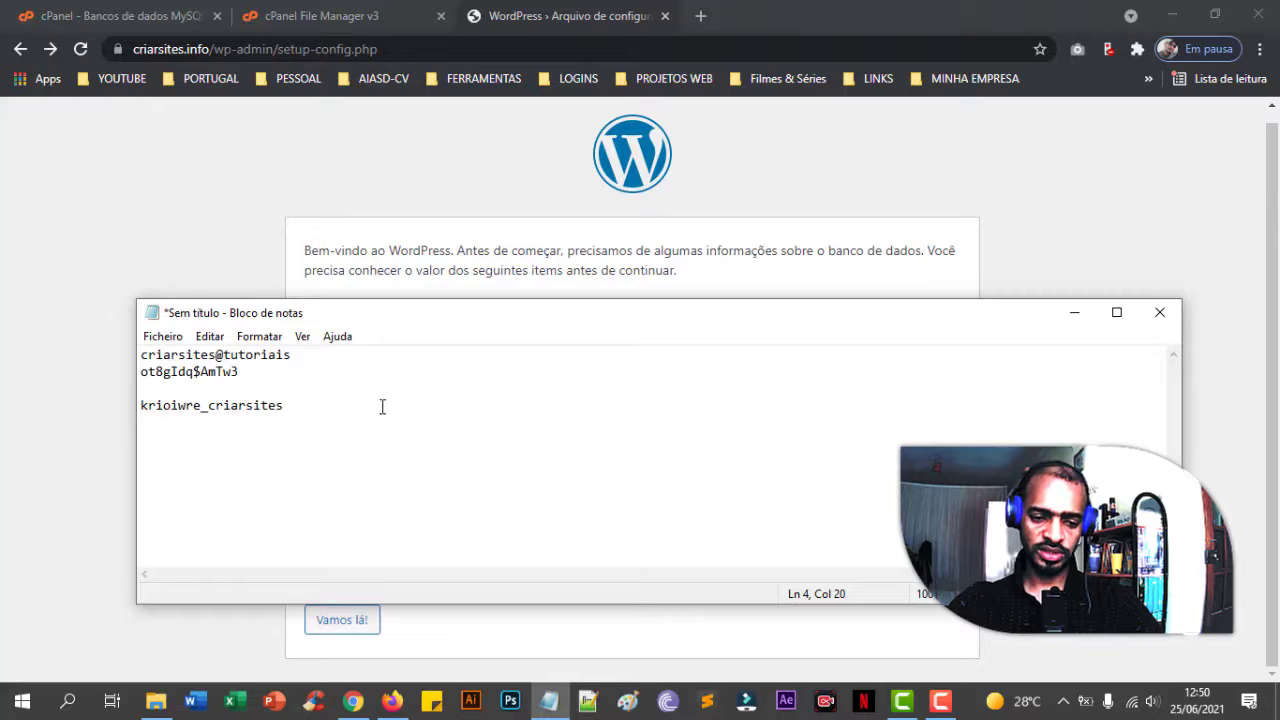
click(249, 244)
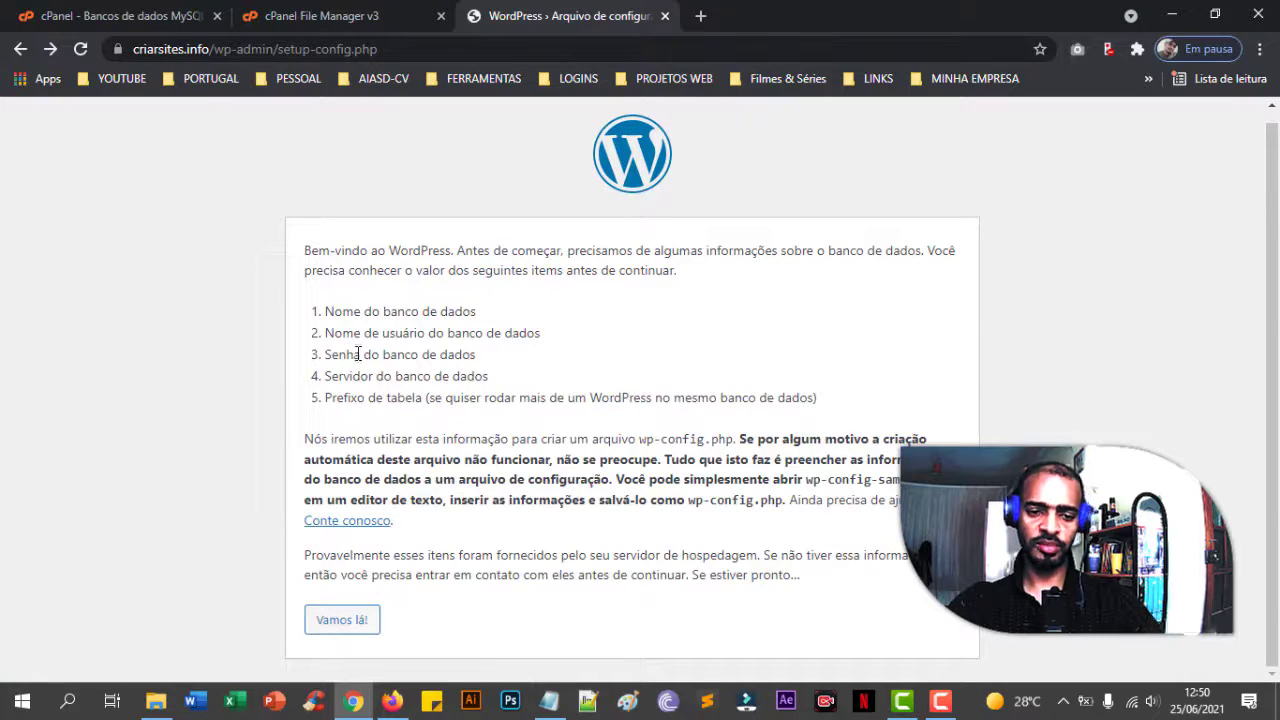
click(348, 622)
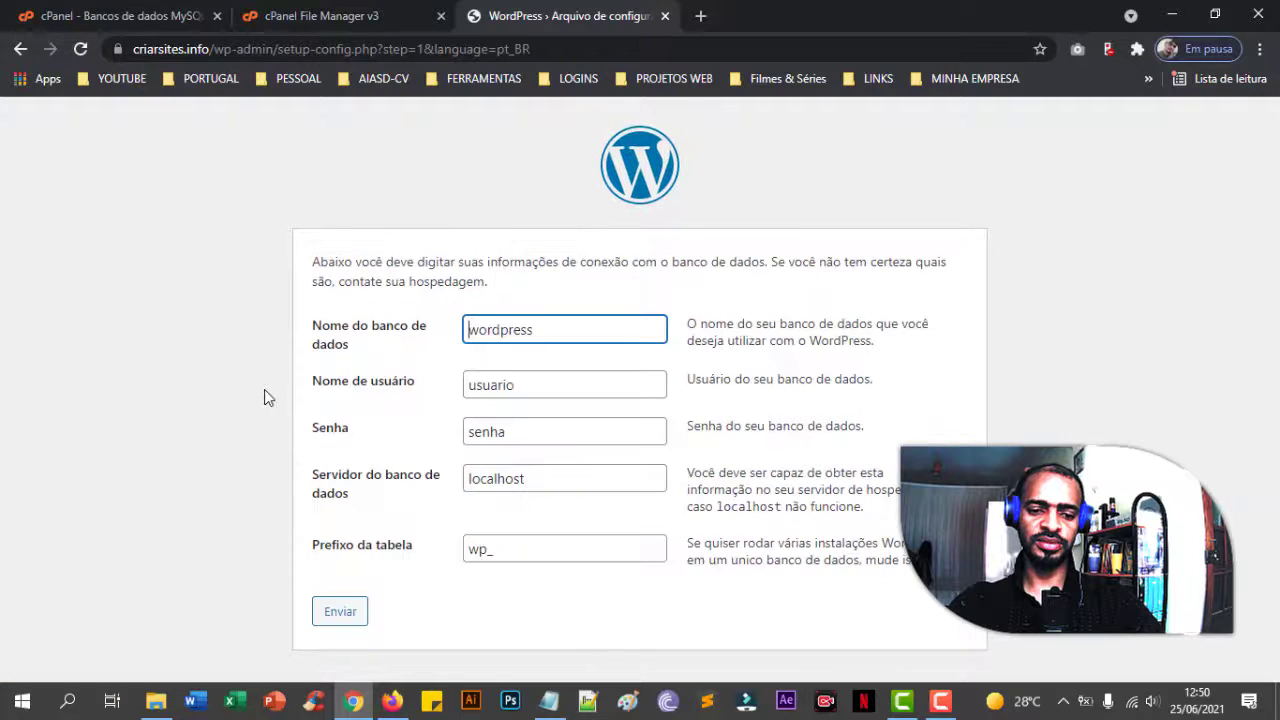
- Paste the database name, database user and password over the form's default values
double_click(487, 331)
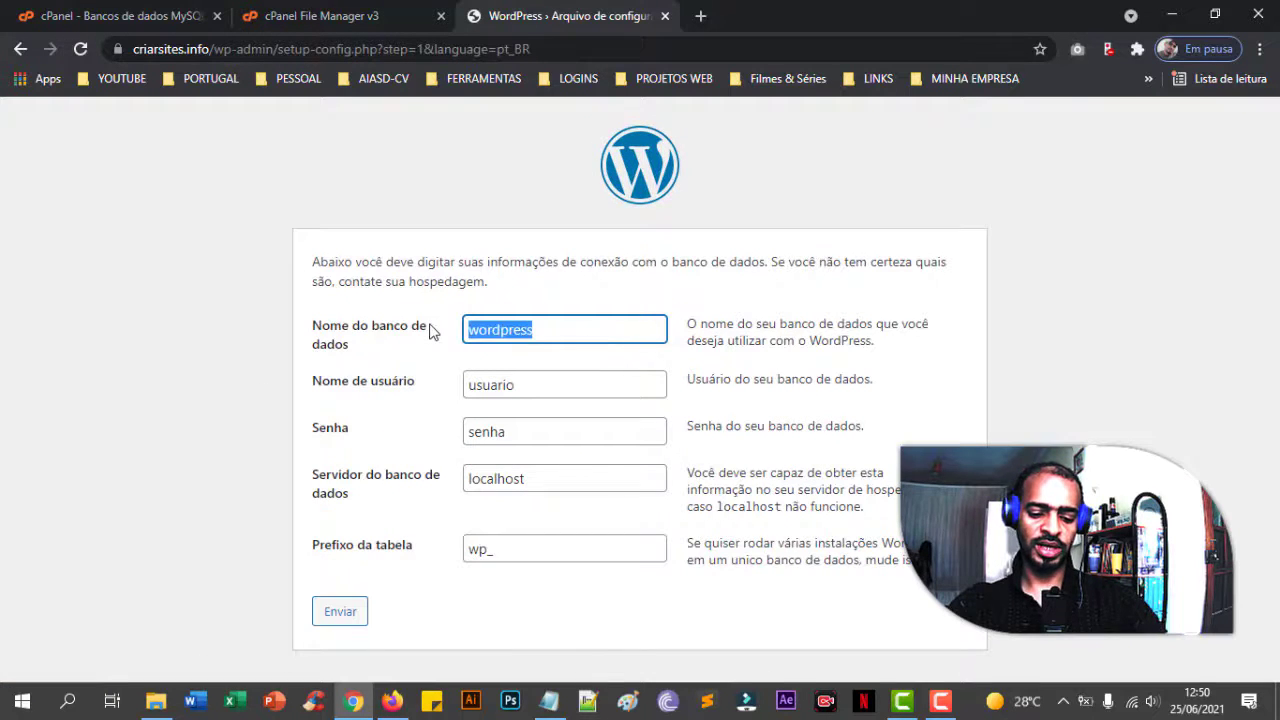
key(ctrl+v)
drag(554, 389, 484, 390)
double_click(546, 385)
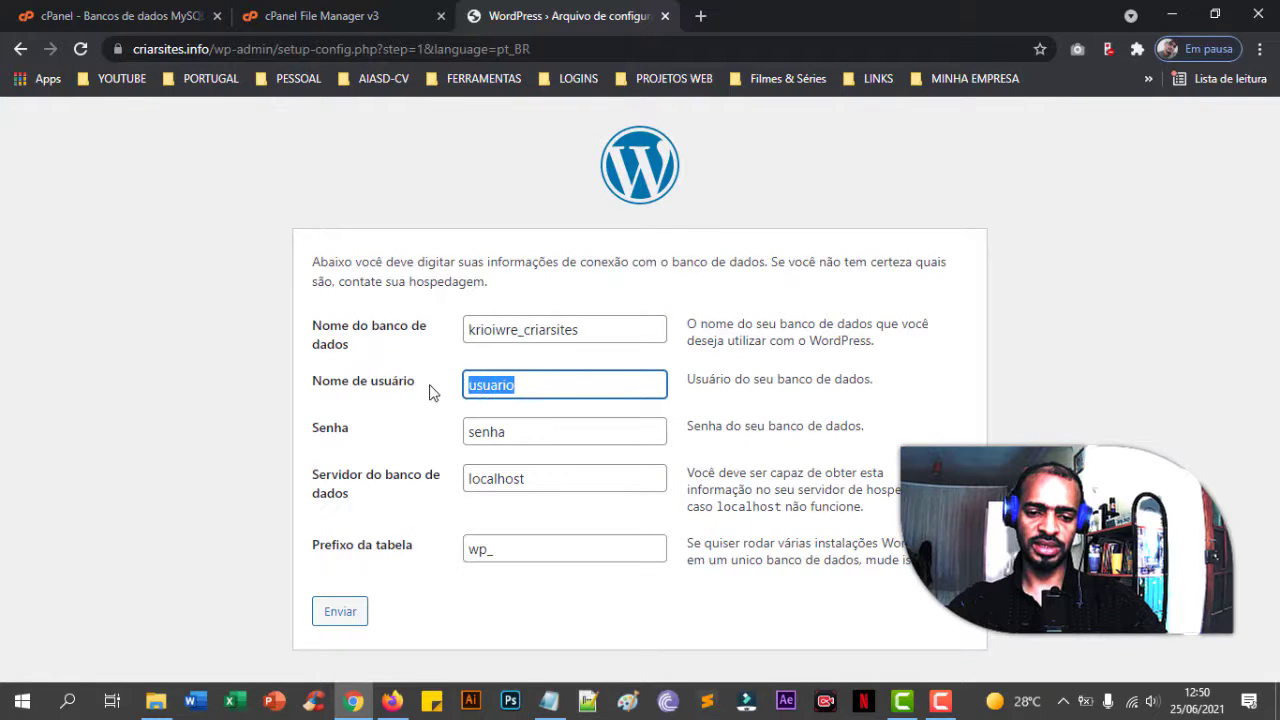
key(ctrl+v)
drag(523, 437, 436, 443)
key(ctrl+v)
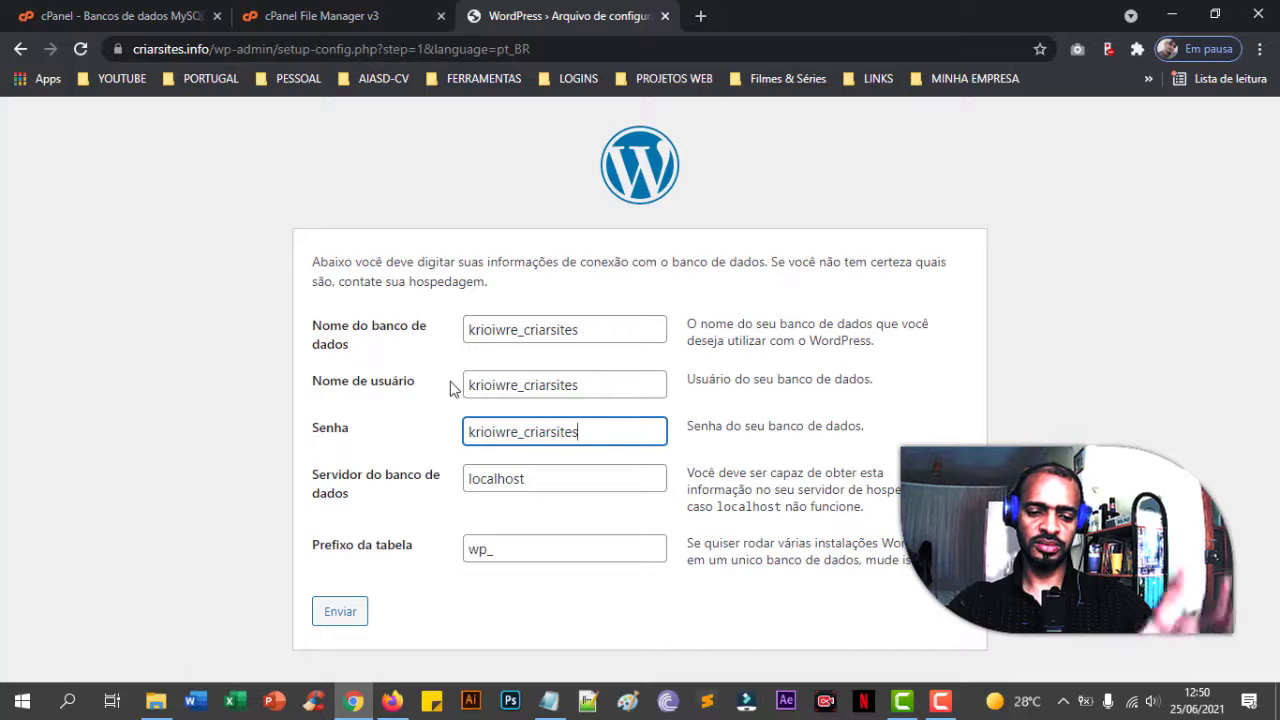
click(450, 388)
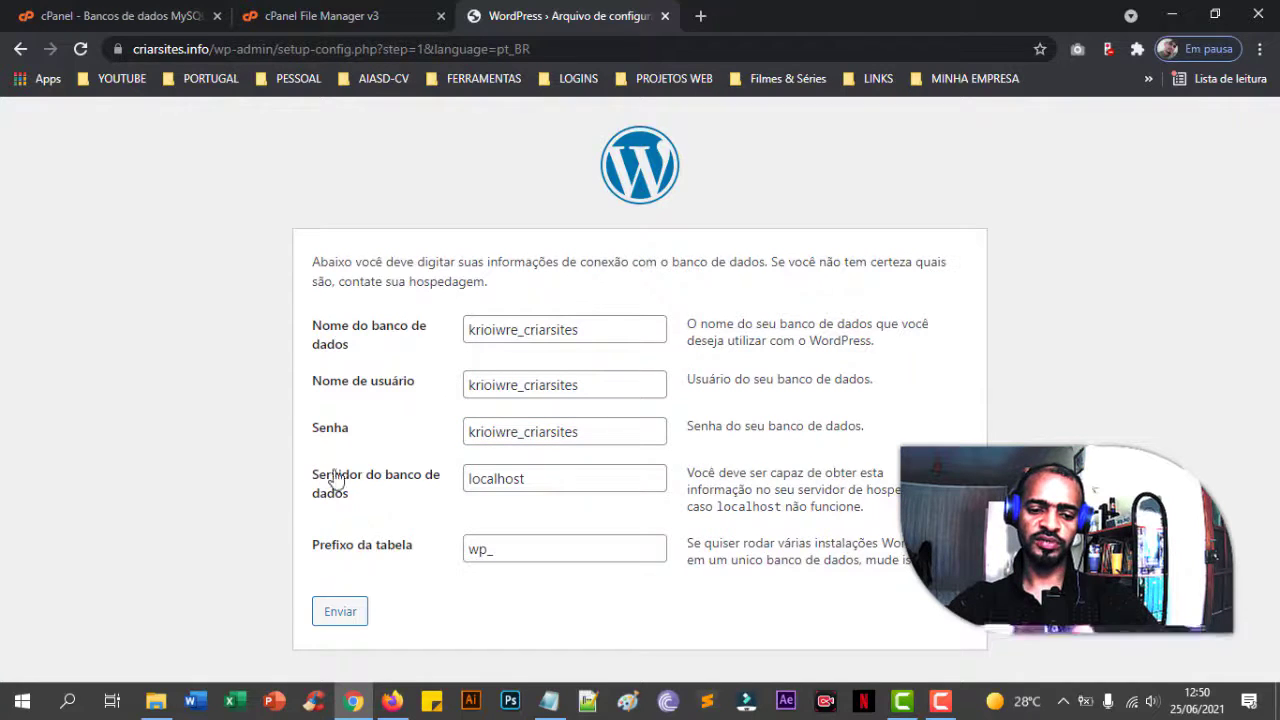
- Keep localhost and the wp_ prefix, submit the details, then return to File Manager
click(576, 482)
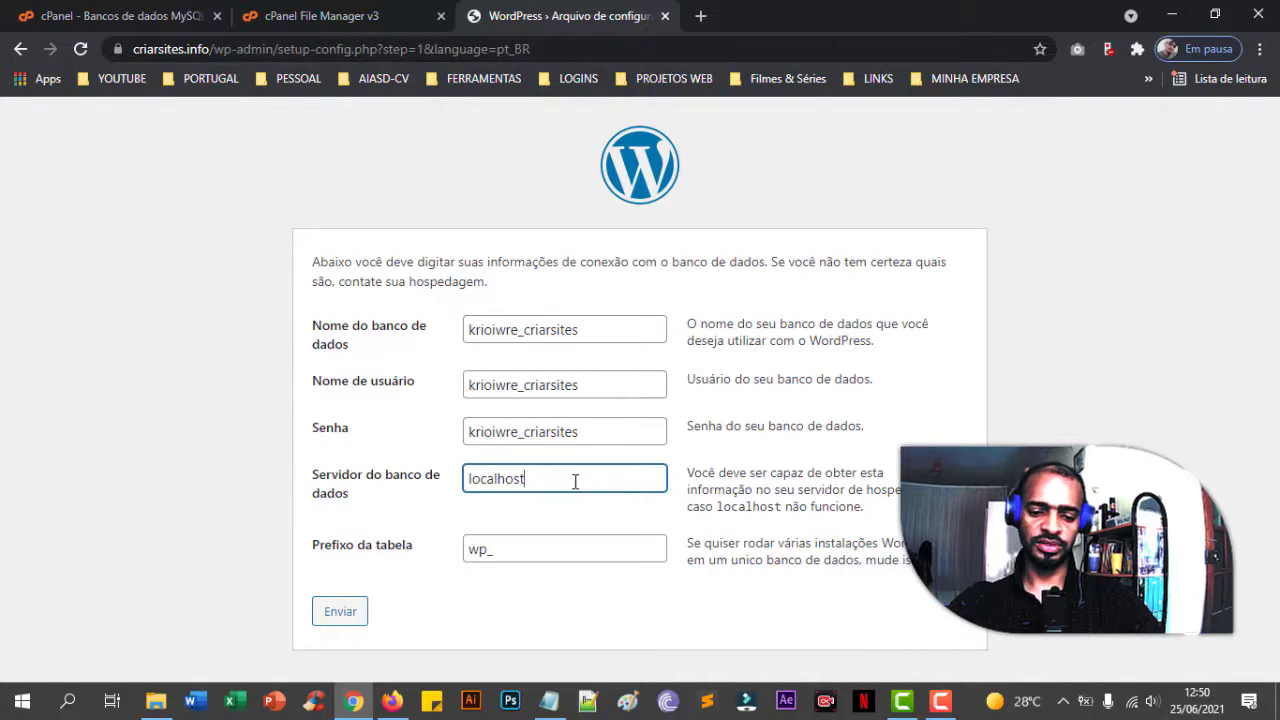
click(500, 558)
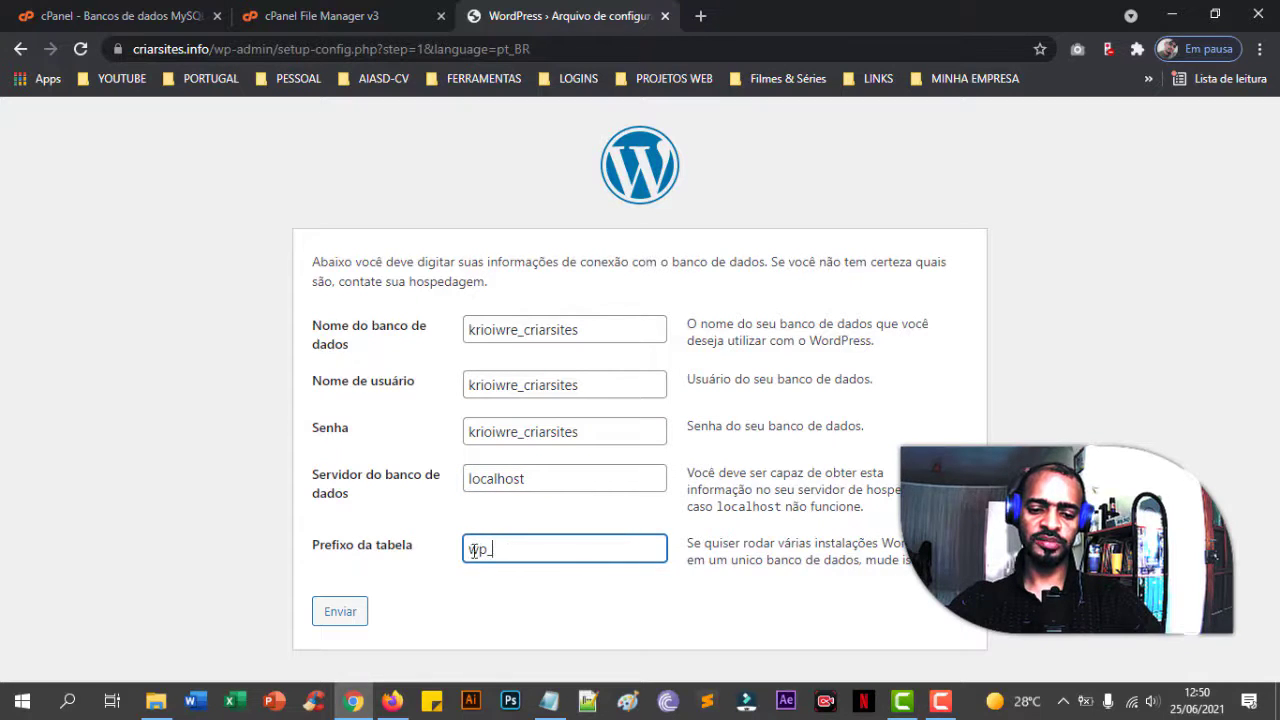
double_click(511, 551)
click(553, 553)
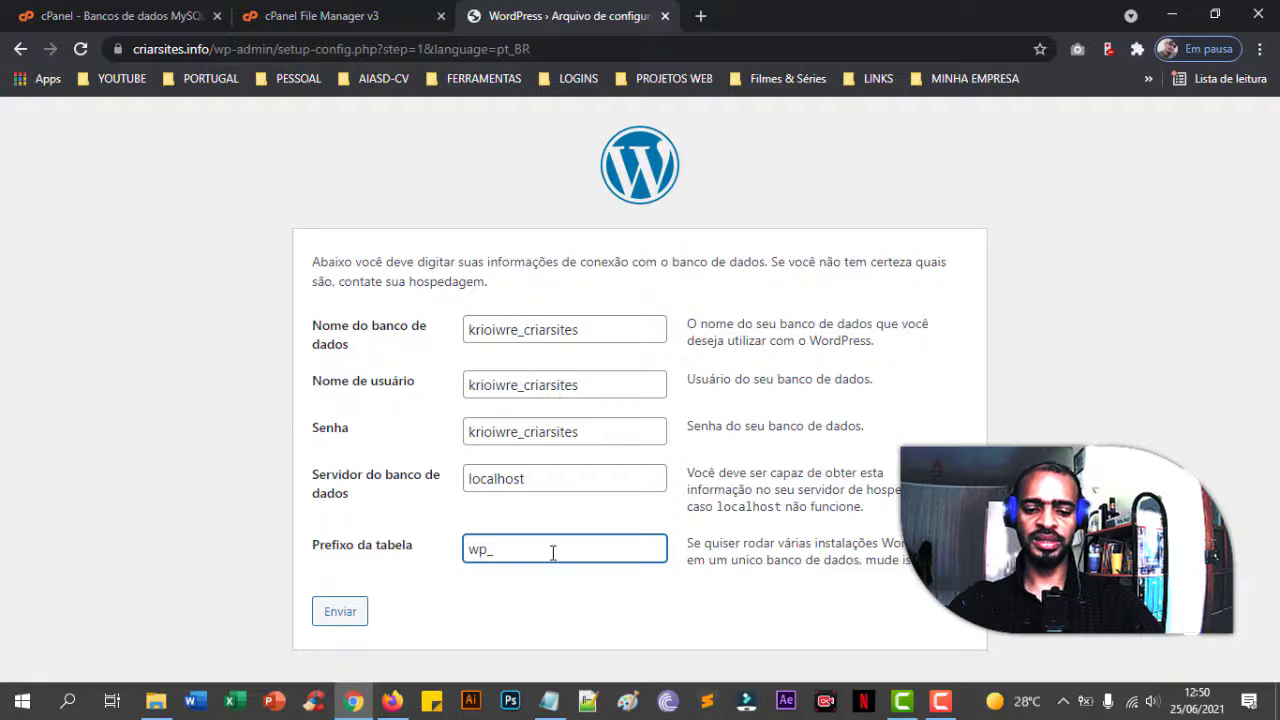
click(489, 549)
text(p)
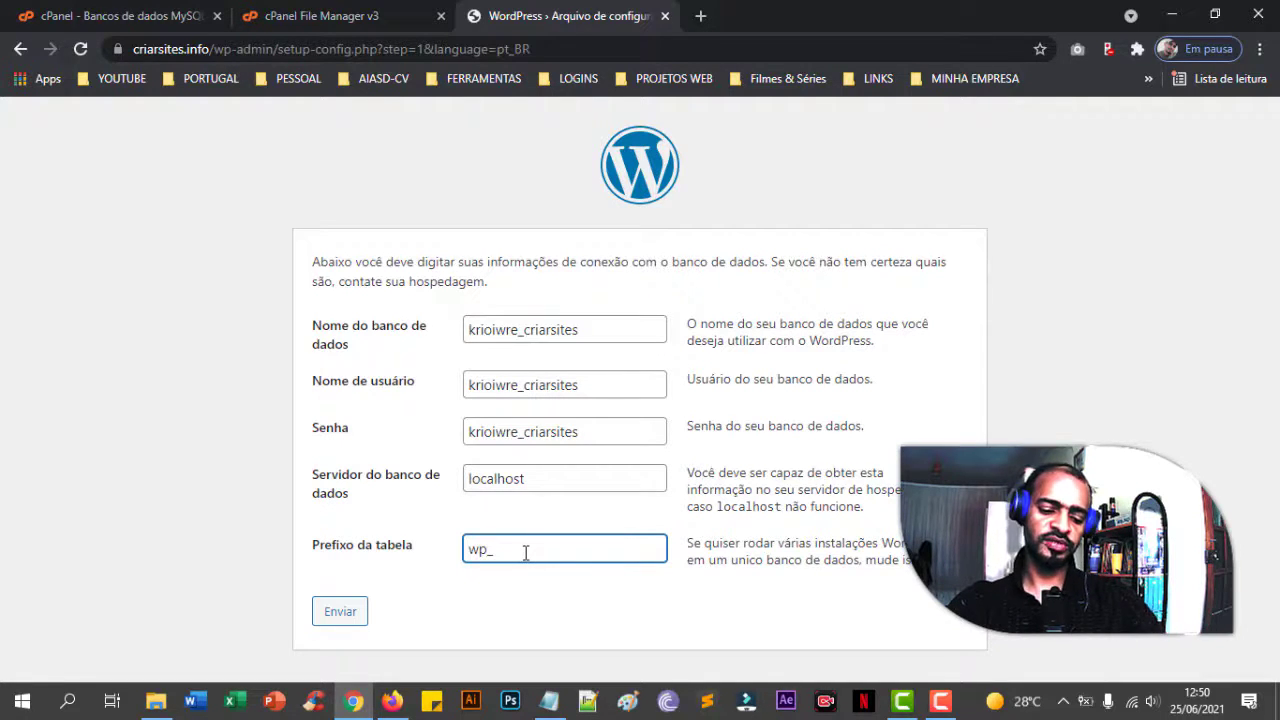
drag(524, 549, 465, 549)
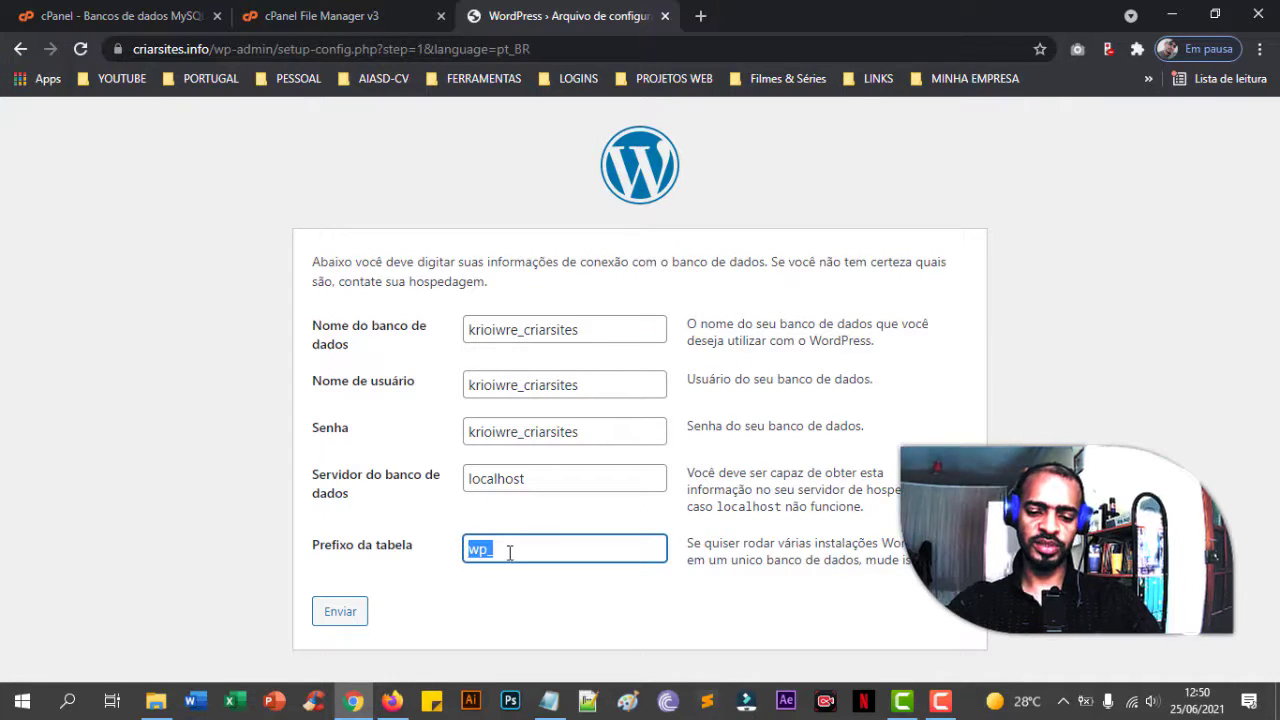
click(509, 552)
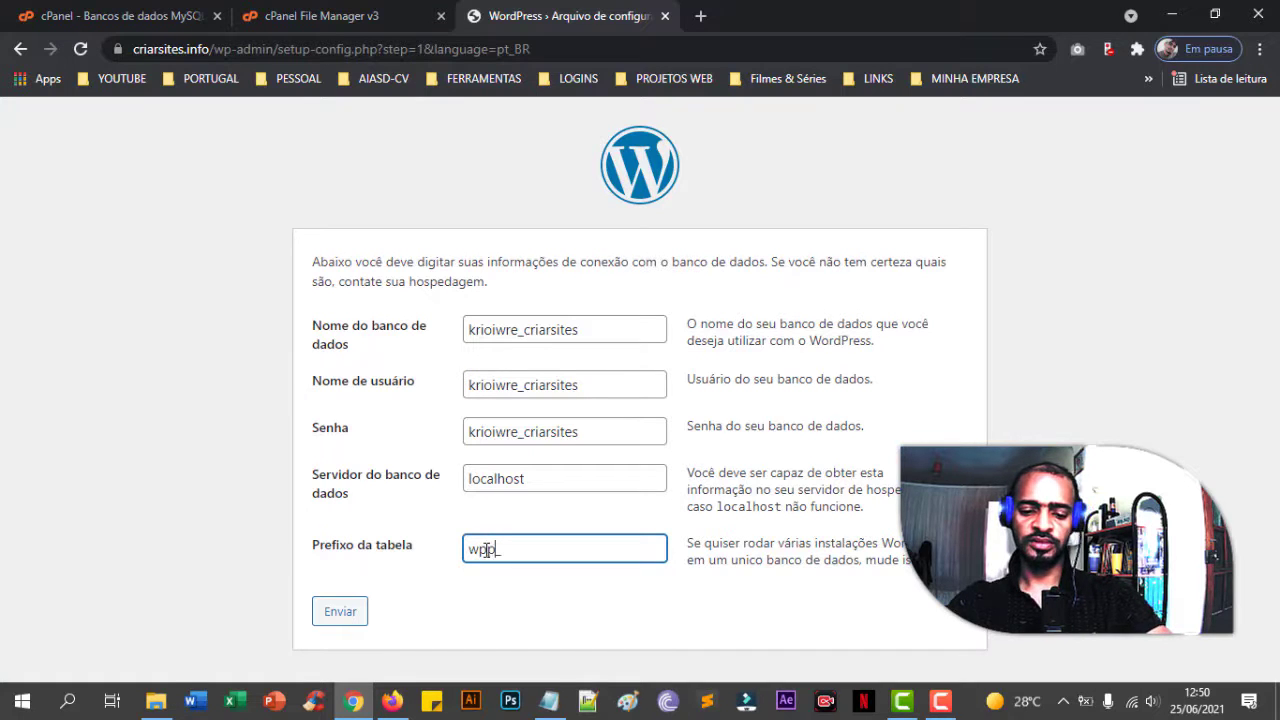
click(362, 614)
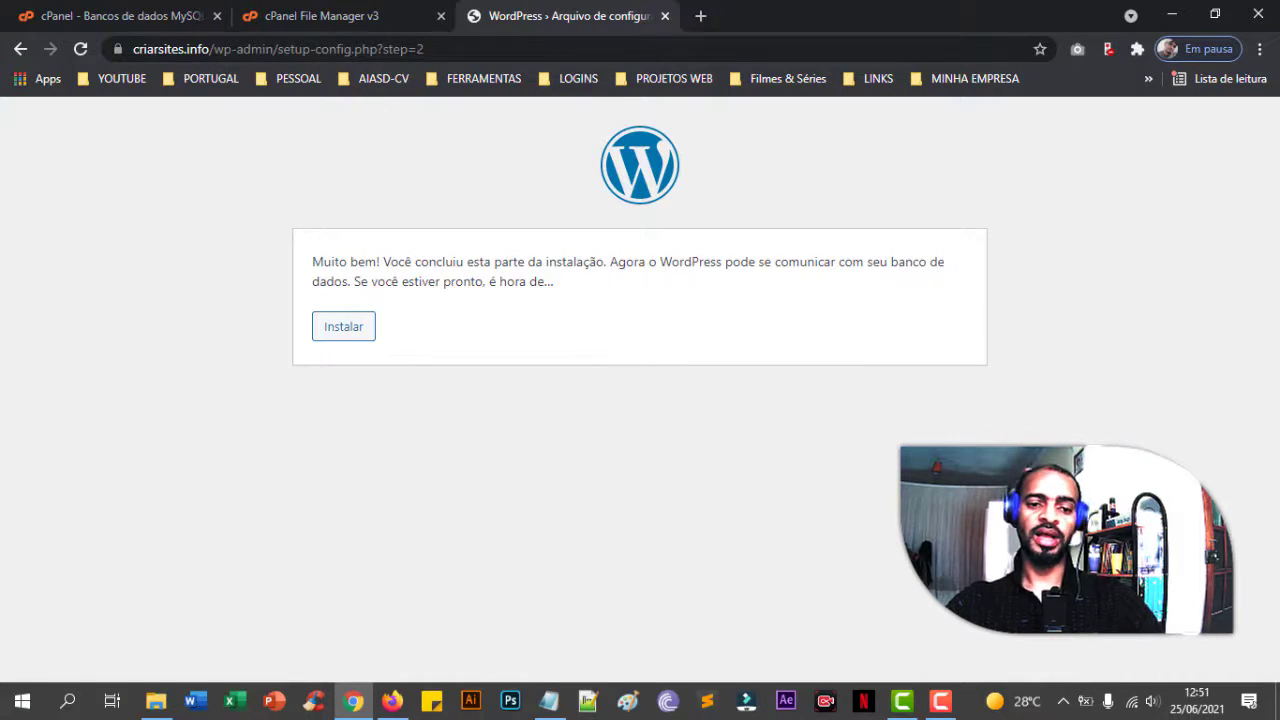
click(379, 16)
- Scroll through the criarsites.info file list and select wp-config-sample.php
scroll(510, 420, up, 3)
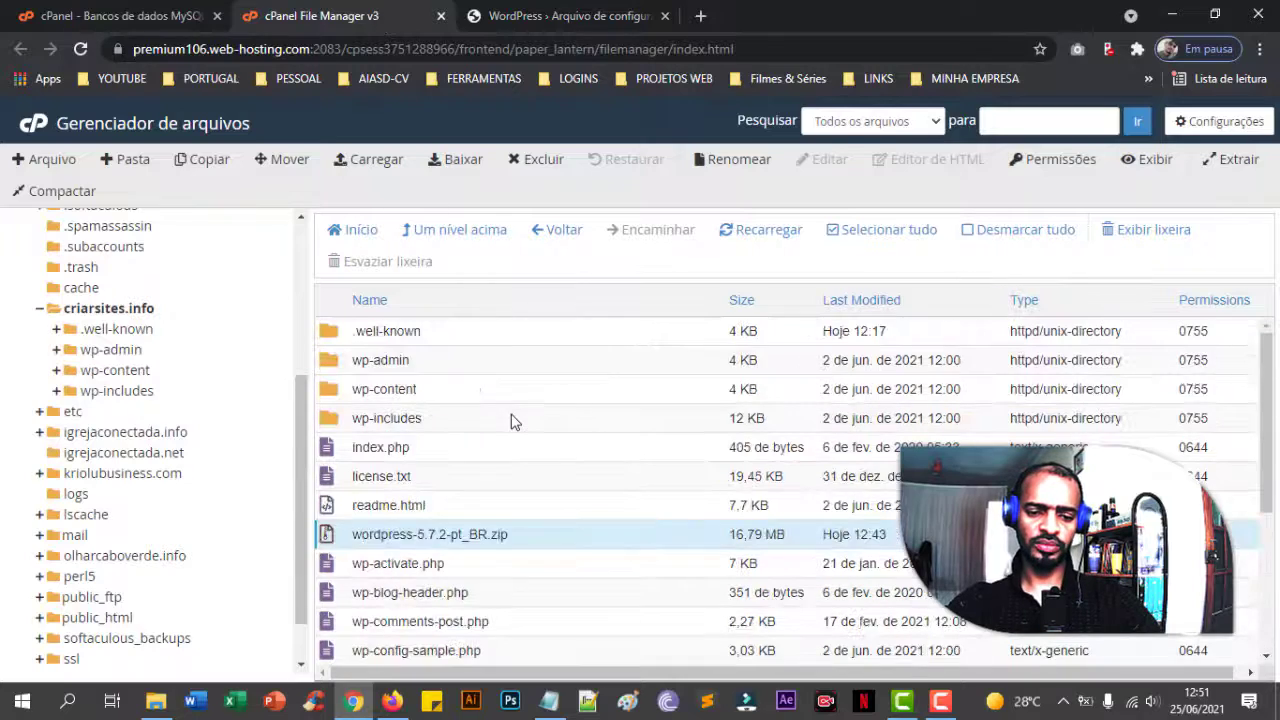
scroll(548, 420, down, 1)
scroll(548, 420, down, 3)
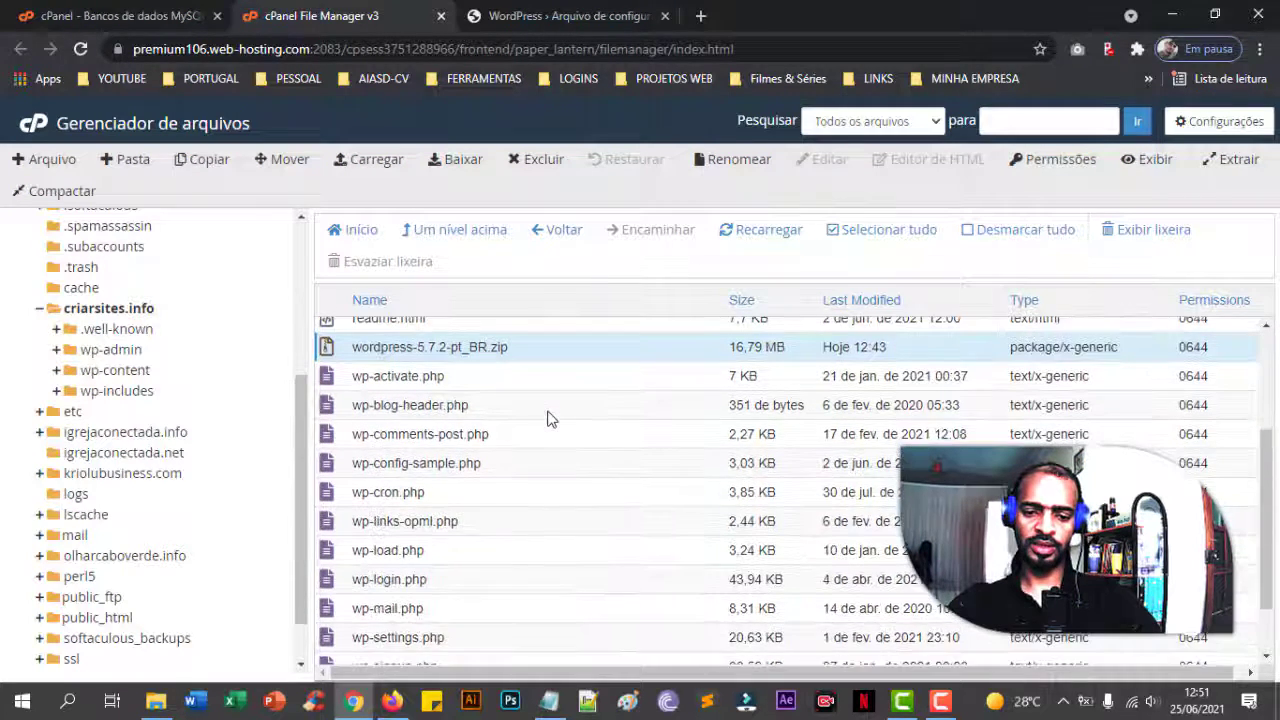
scroll(548, 420, up, 2)
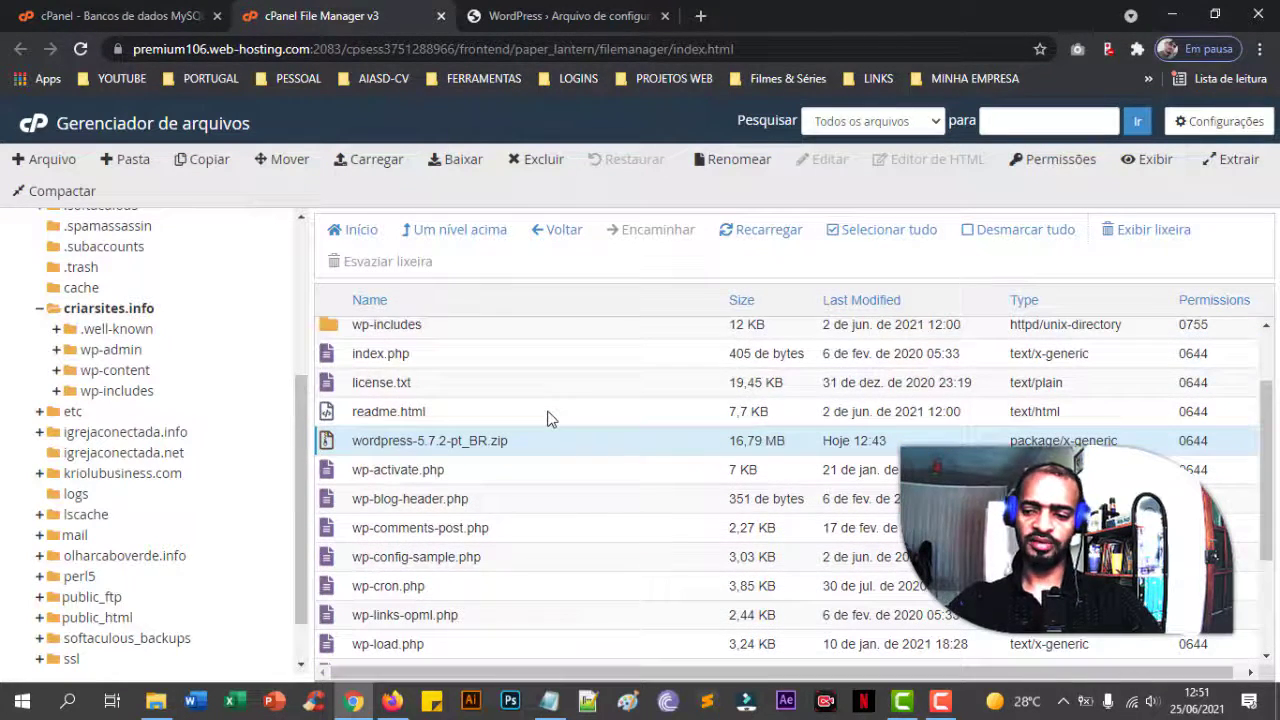
scroll(548, 420, down, 2)
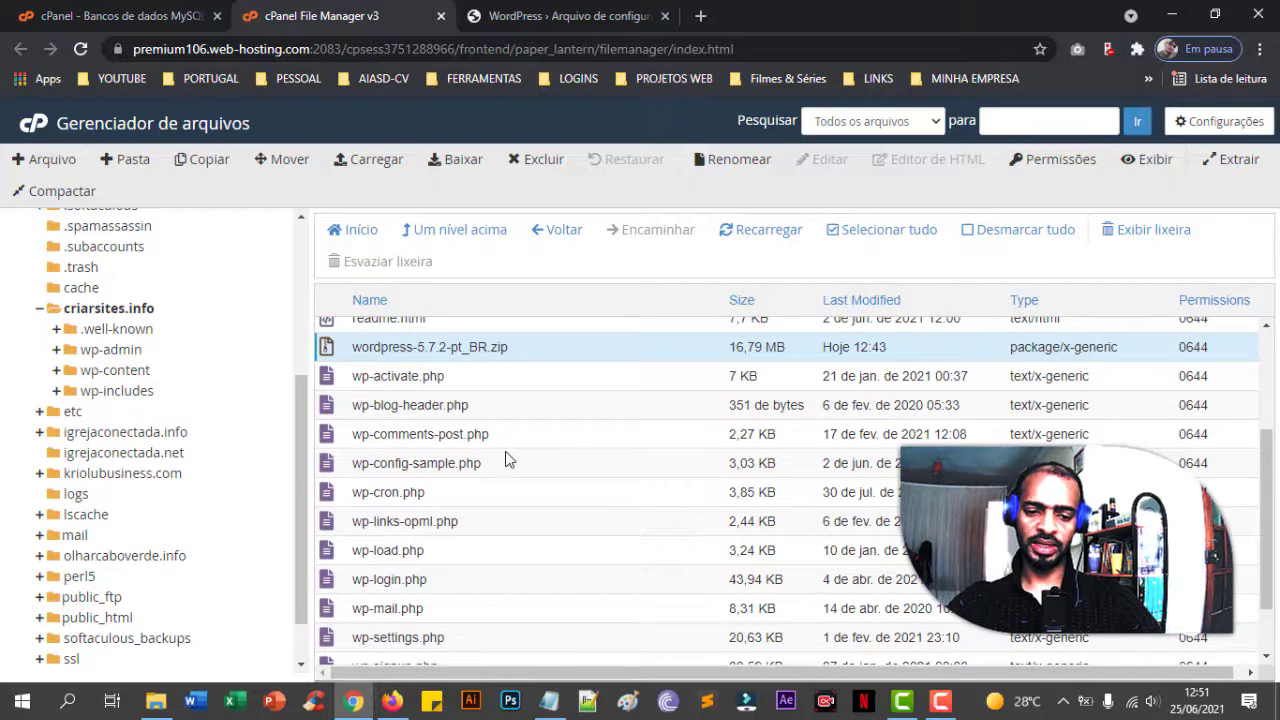
scroll(508, 458, down, 2)
scroll(507, 457, up, 6)
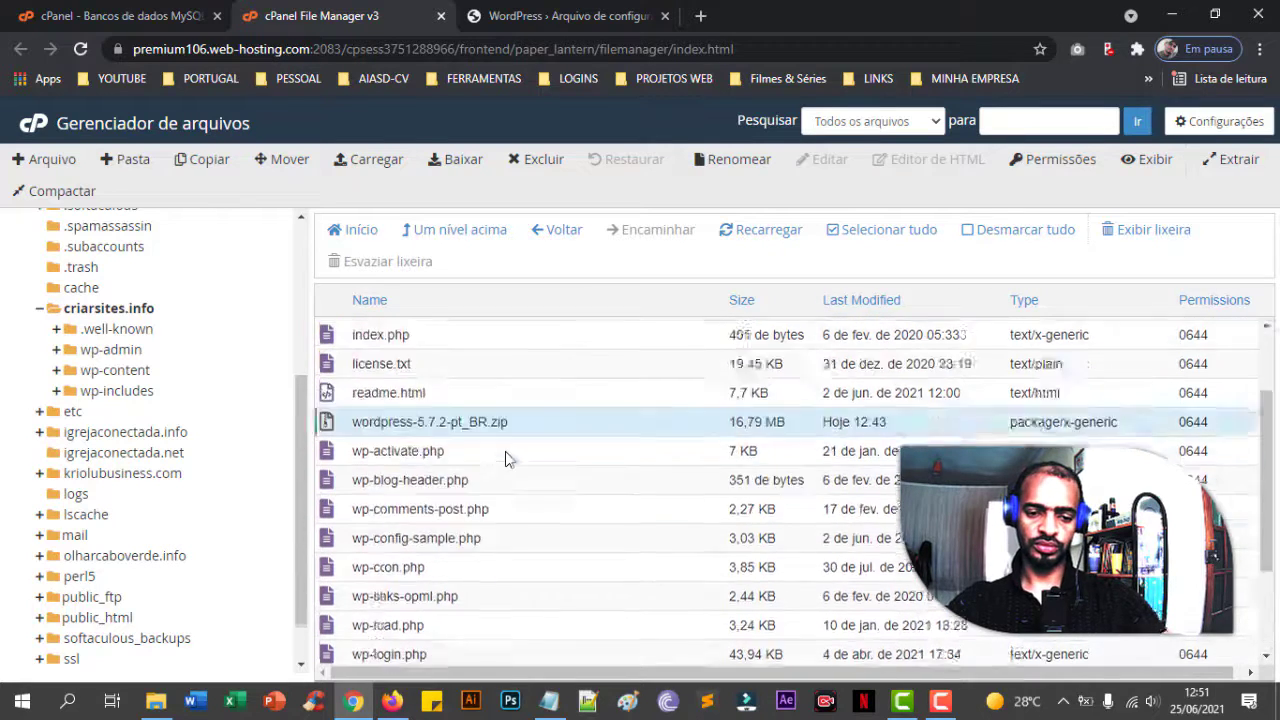
scroll(550, 450, down, 4)
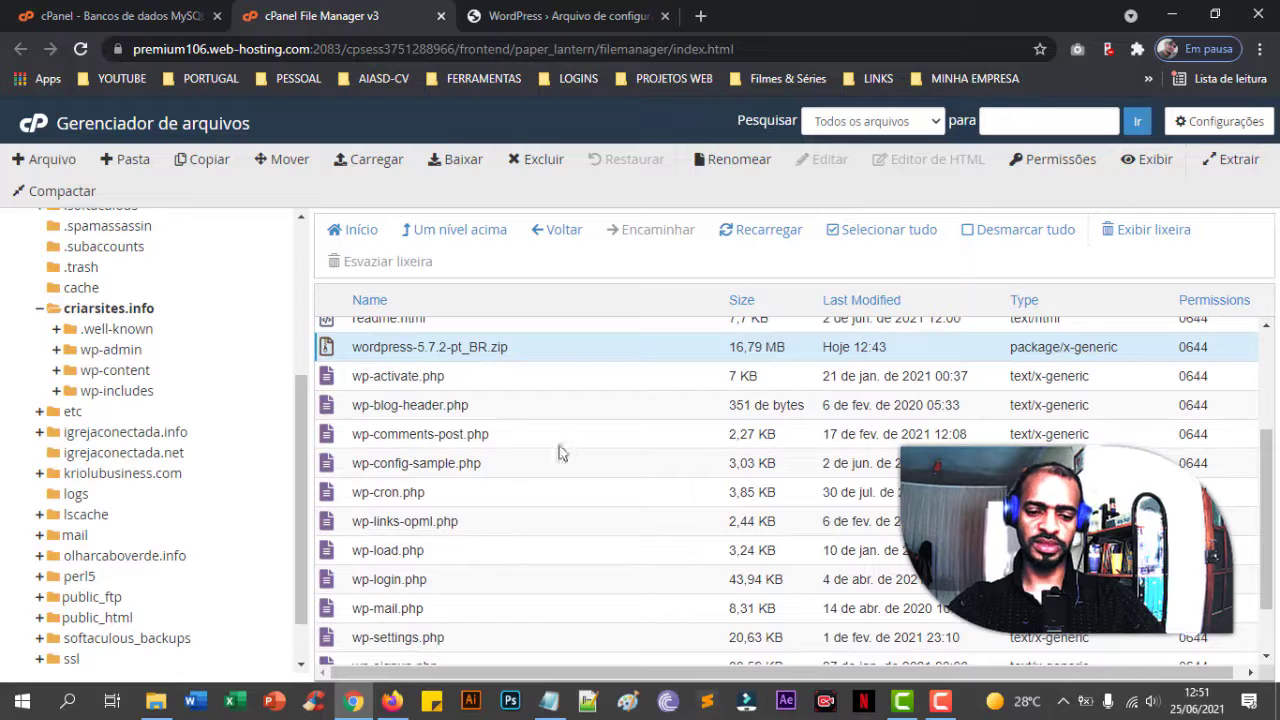
click(510, 470)
scroll(508, 468, down, 2)
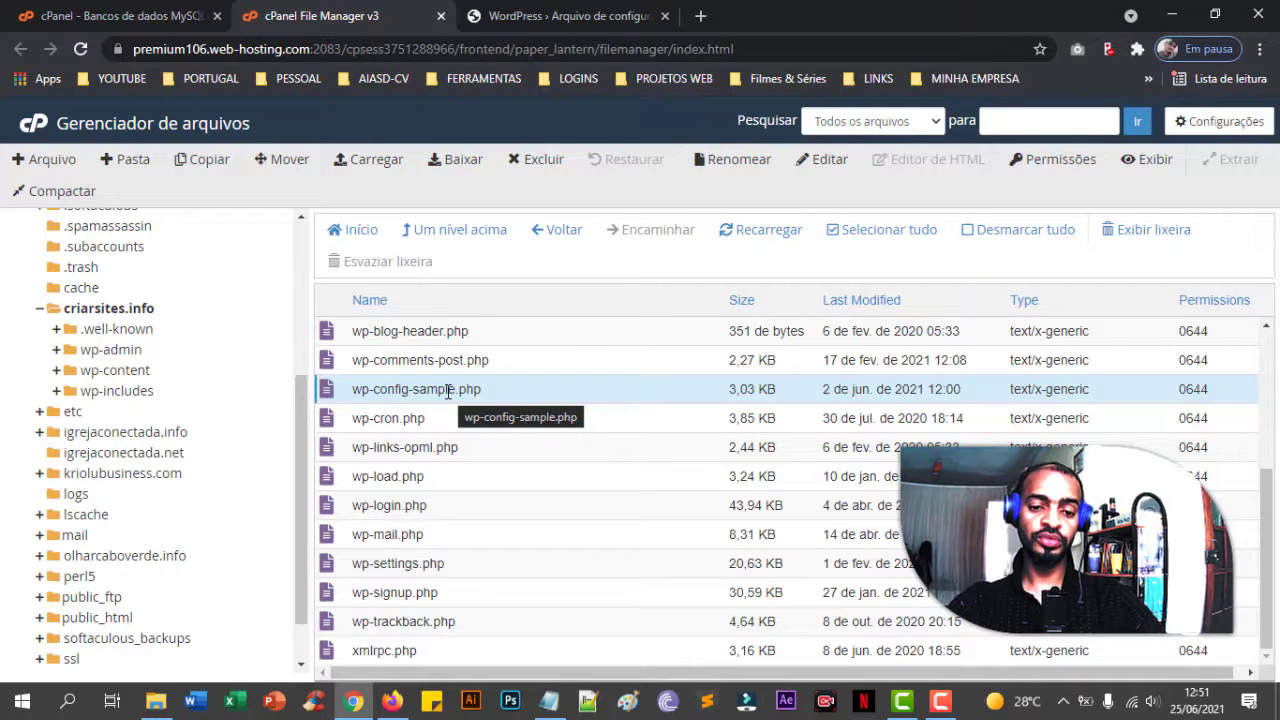
- Begin renaming wp-config-sample.php and highlight '-sample', then abandon the edit
click(566, 20)
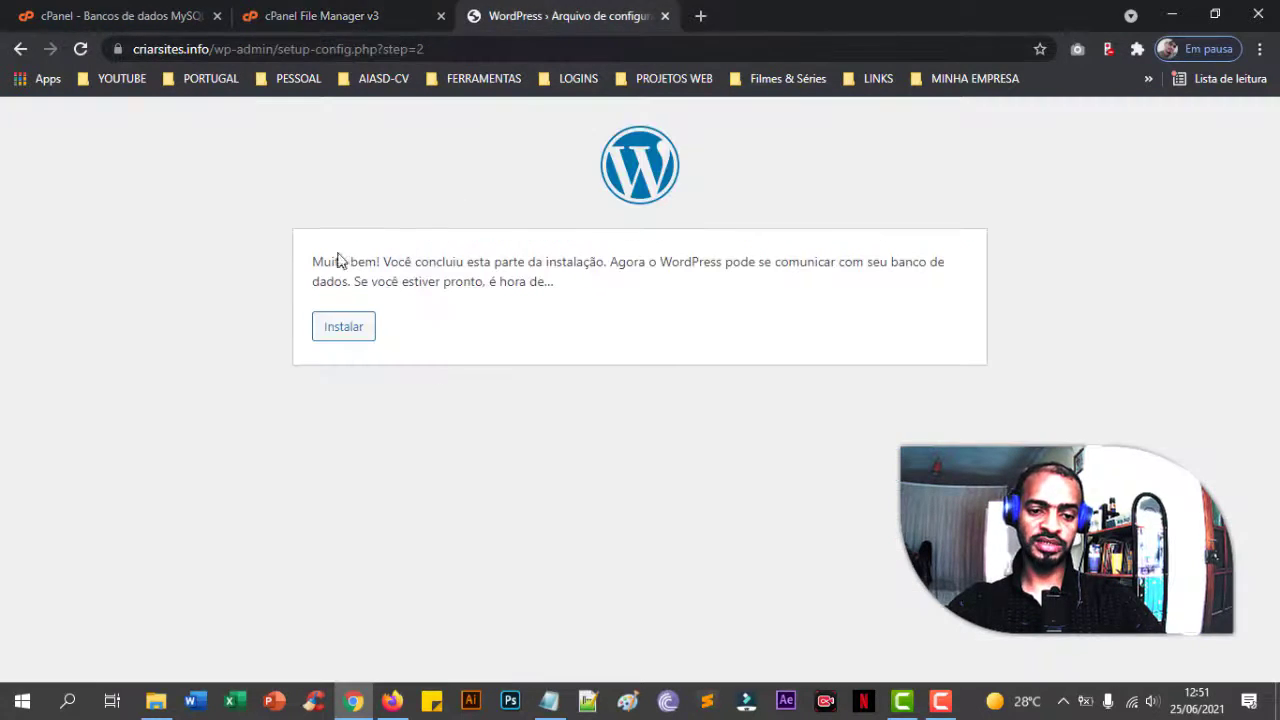
click(337, 30)
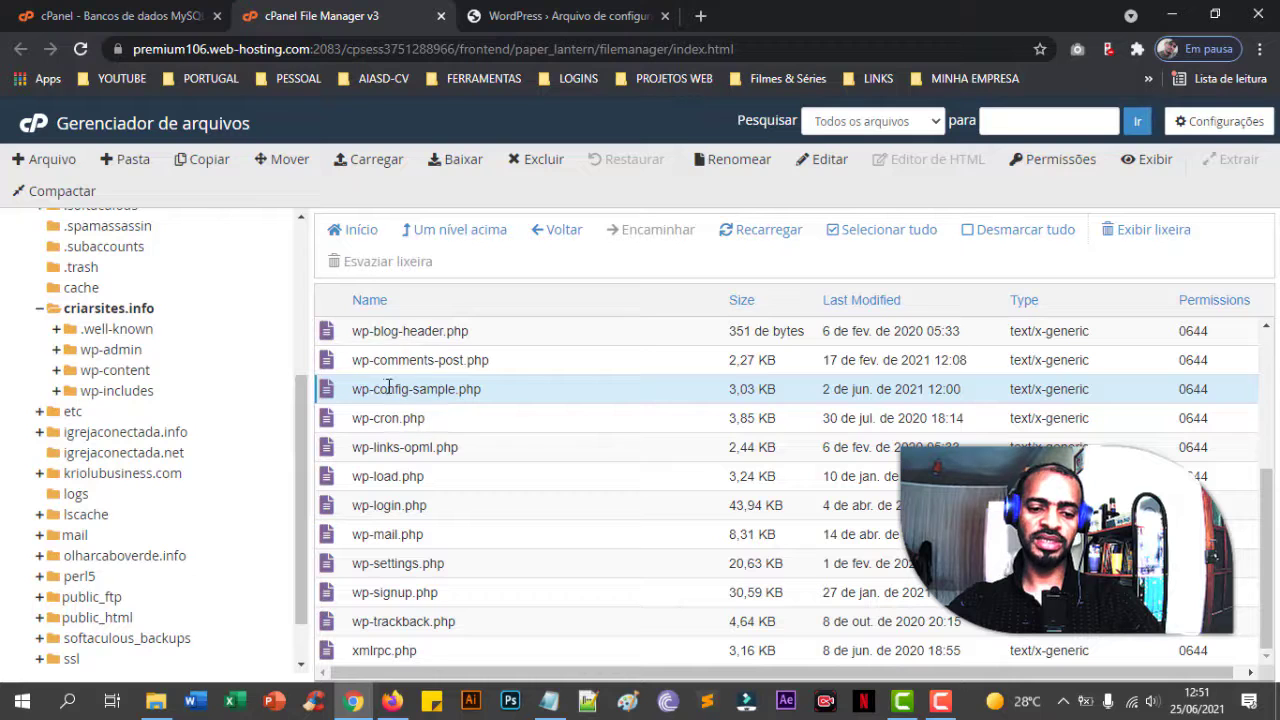
click(422, 389)
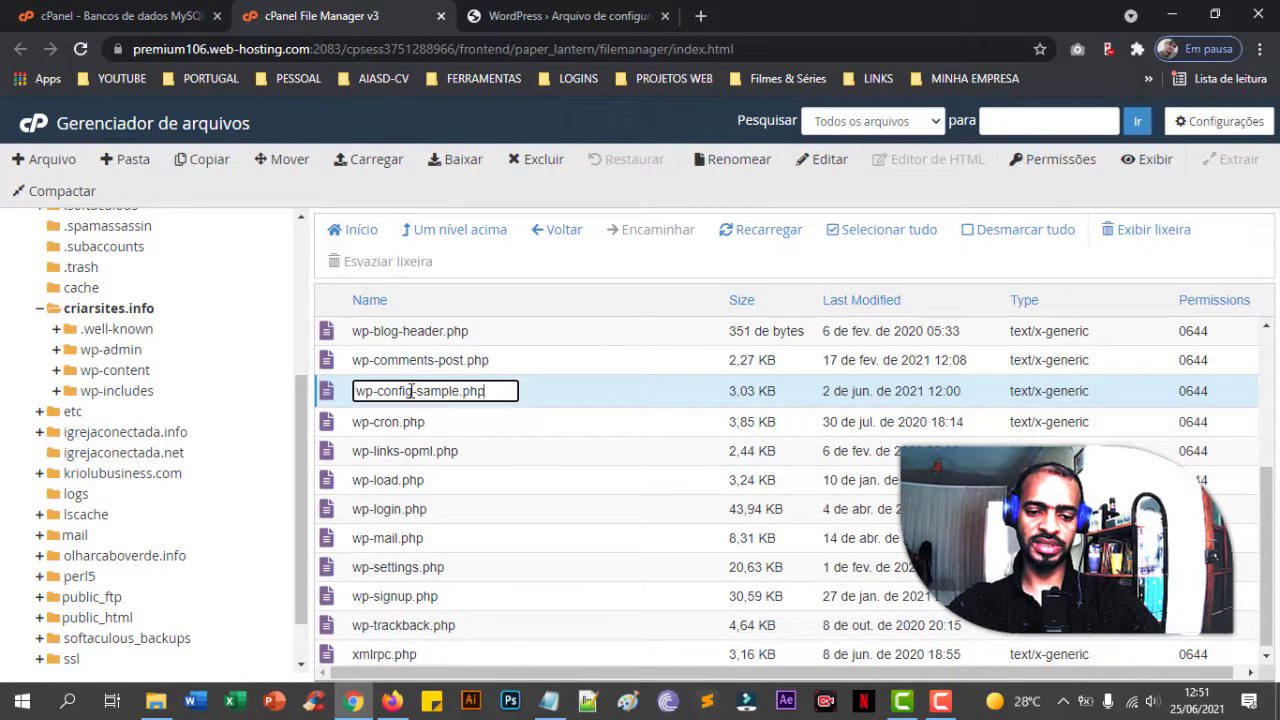
drag(412, 391, 460, 391)
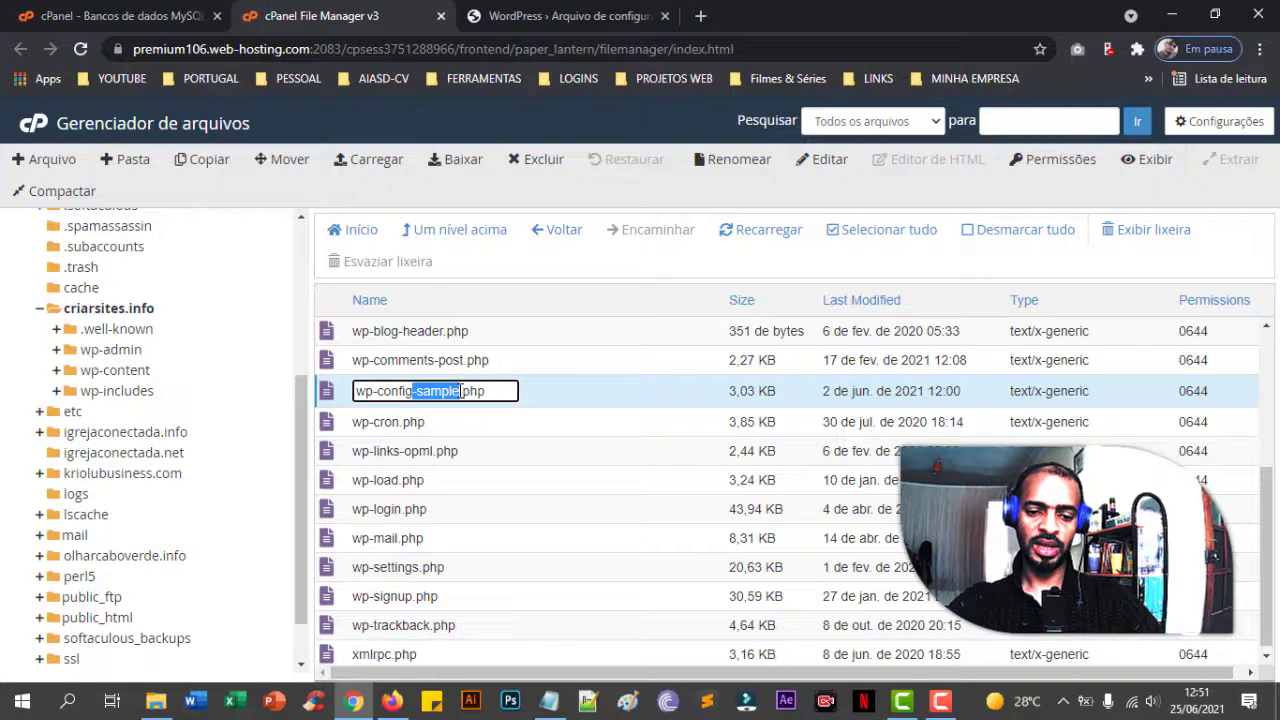
click(460, 391)
- Retry the rename but cancel with Esc to keep the name, then proceed to the WordPress install form
click(605, 26)
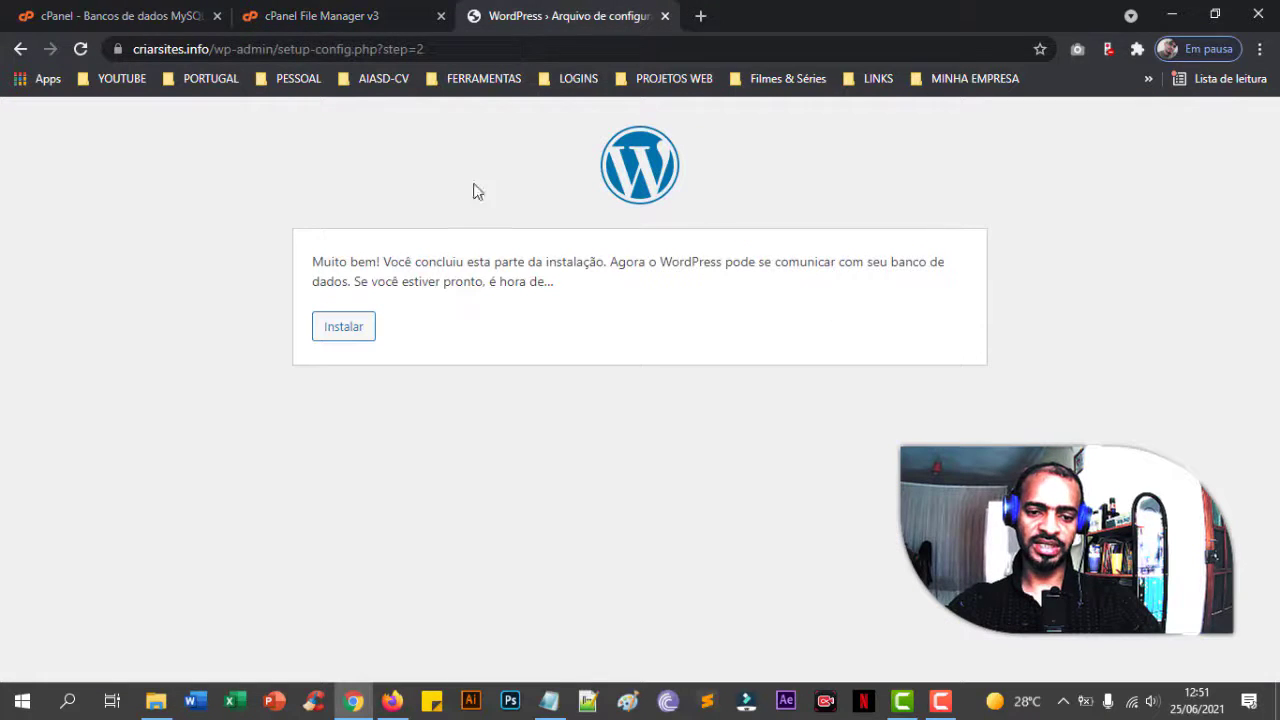
click(375, 22)
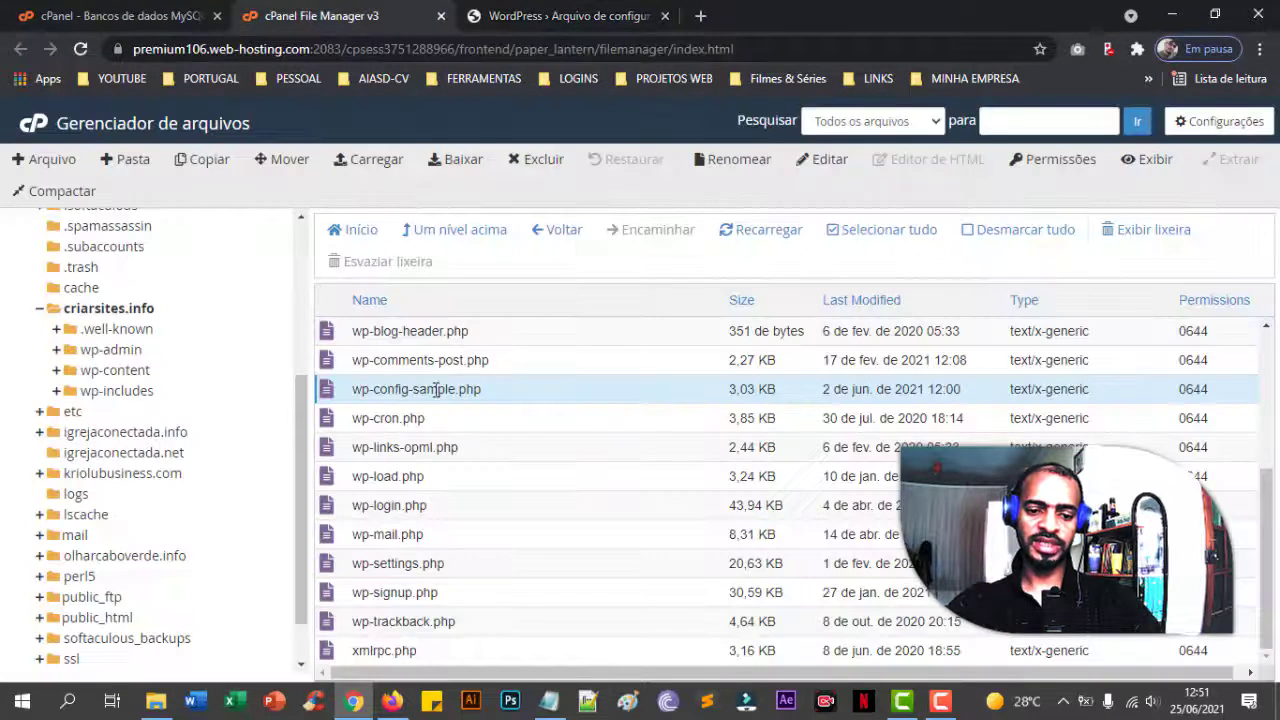
double_click(427, 389)
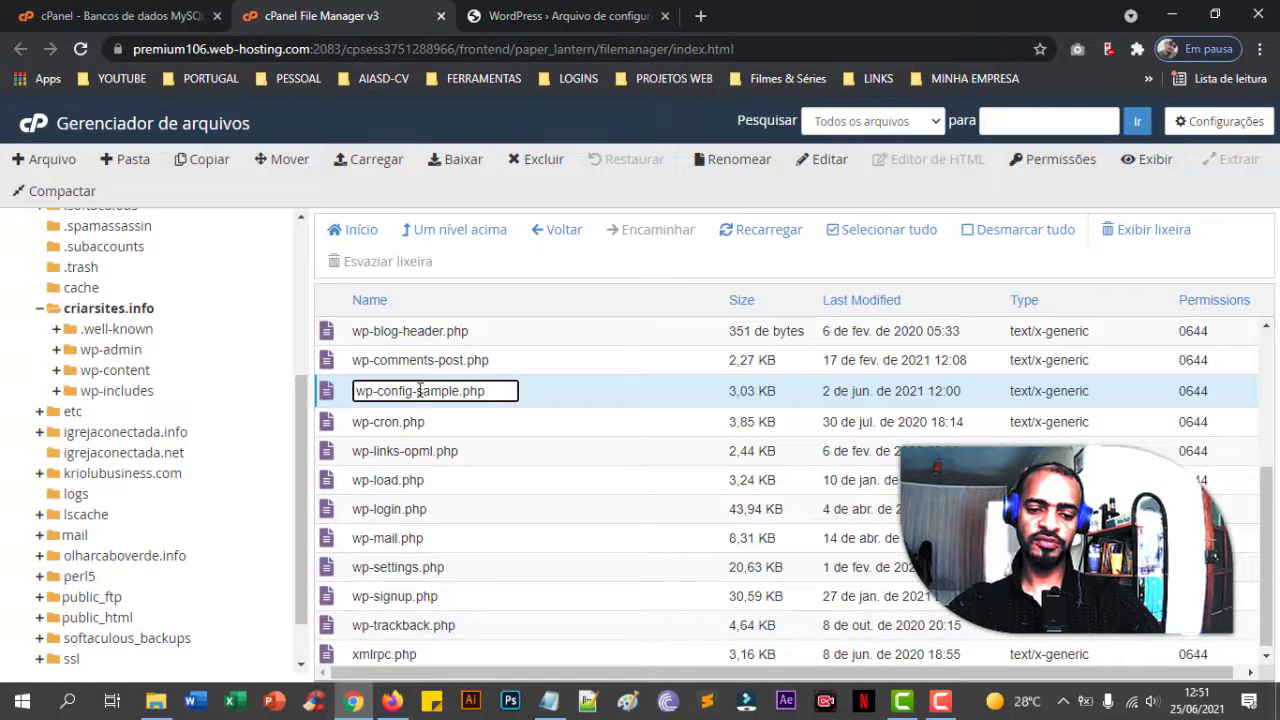
drag(414, 392, 455, 392)
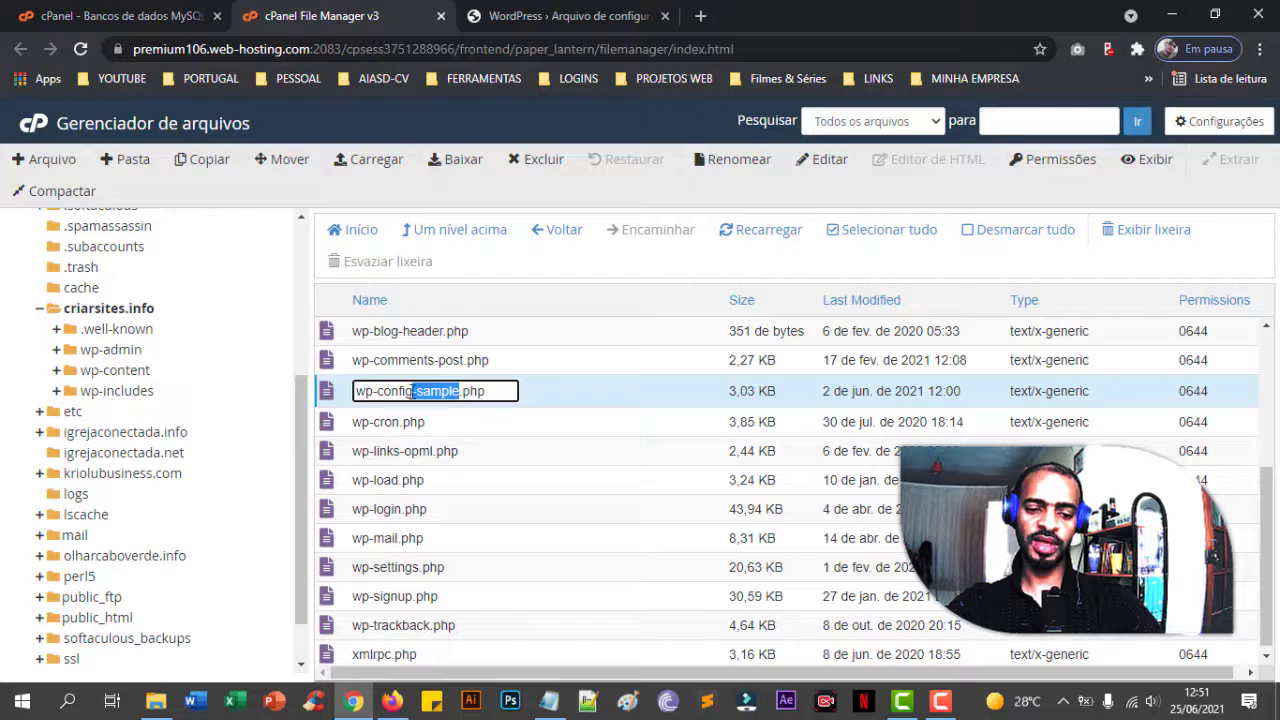
click(494, 395)
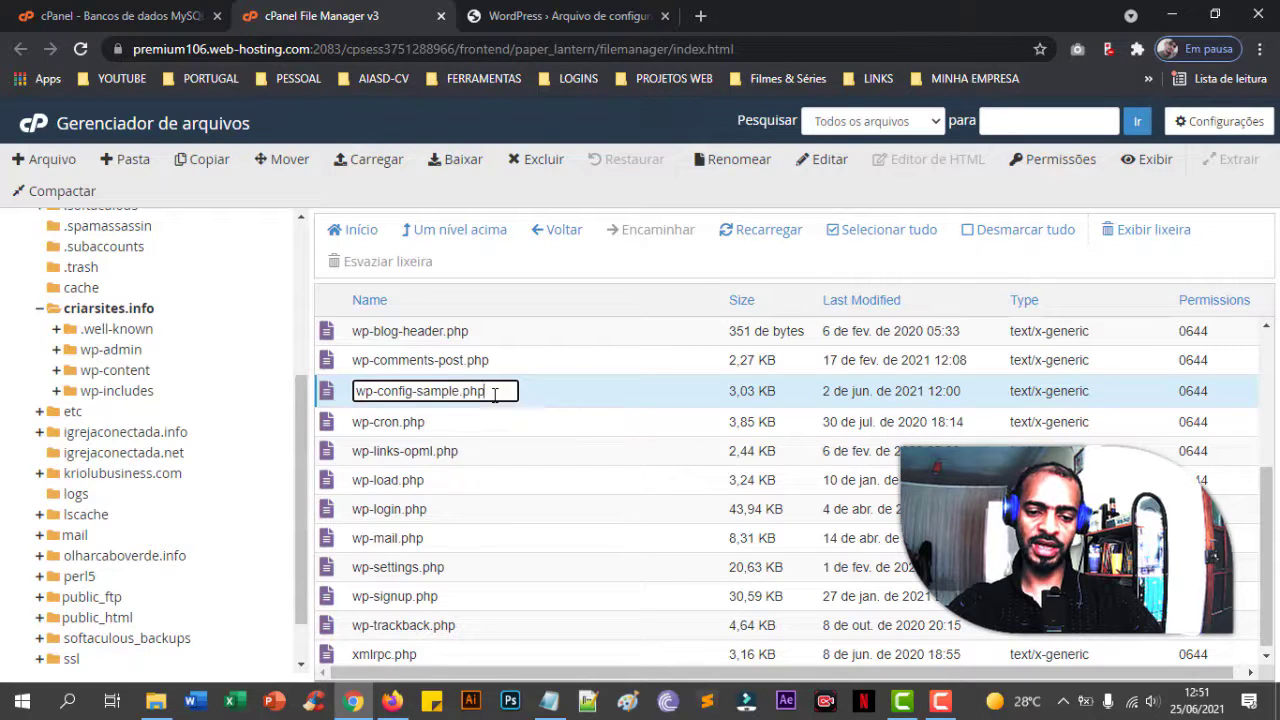
key(Escape)
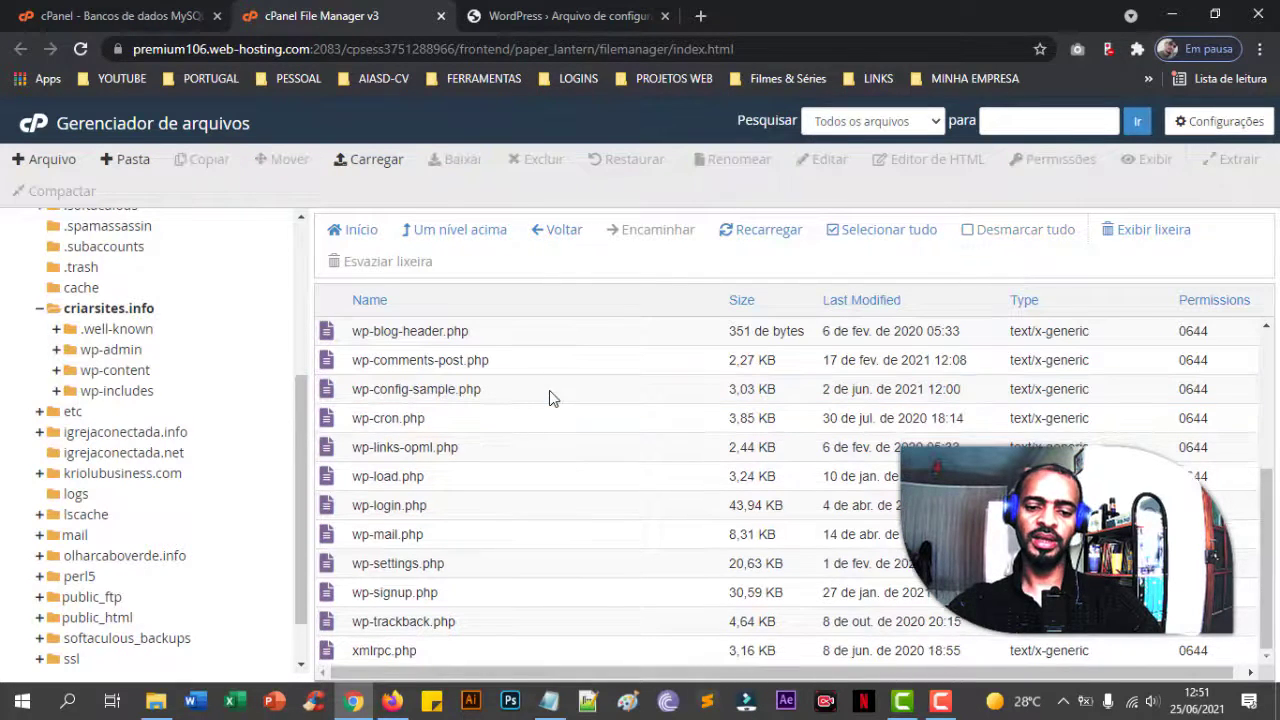
click(568, 22)
click(371, 339)
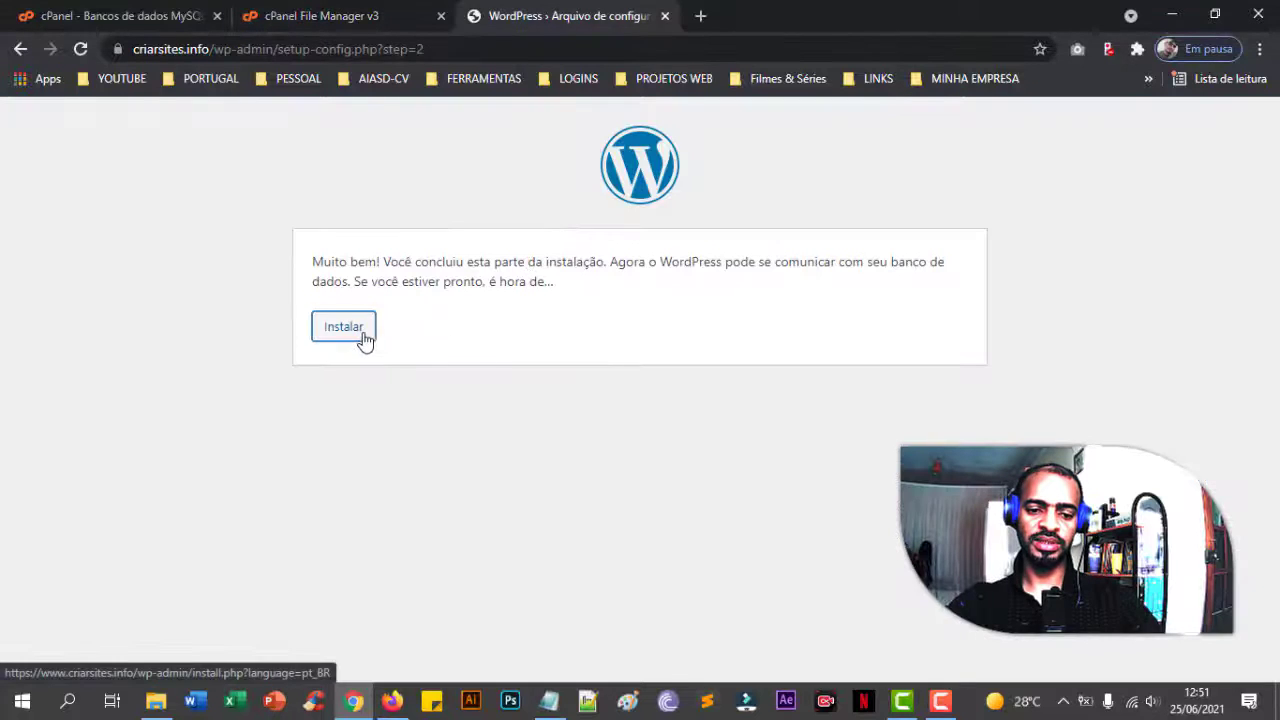
- Enter site title 'Criar Sites' and paste the database username as both admin login and password
scroll(453, 372, down, 3)
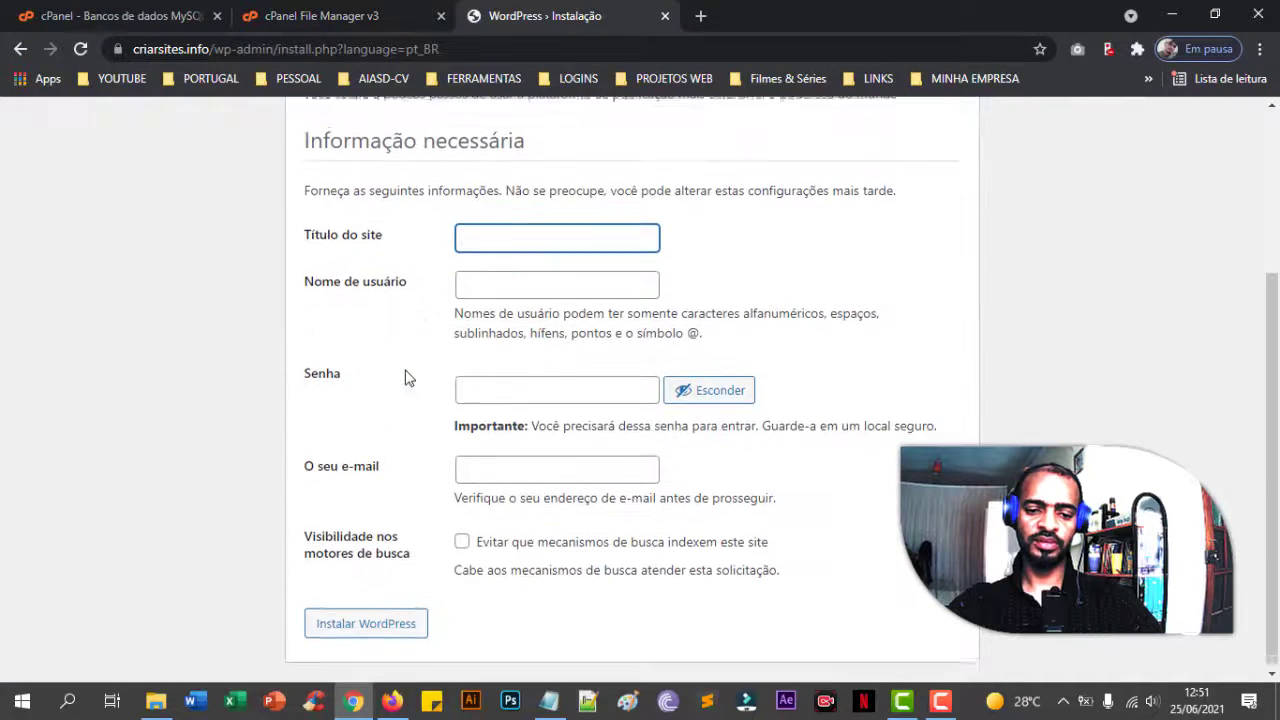
text(Criar)
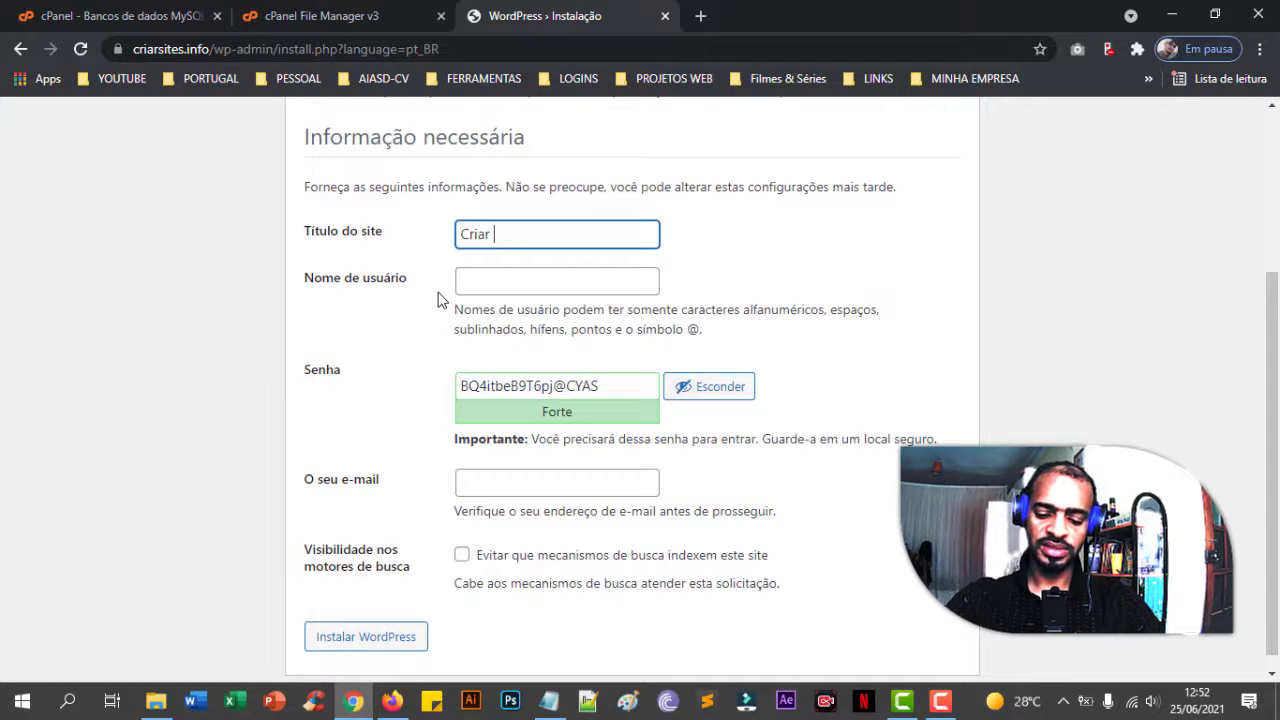
text( Sites)
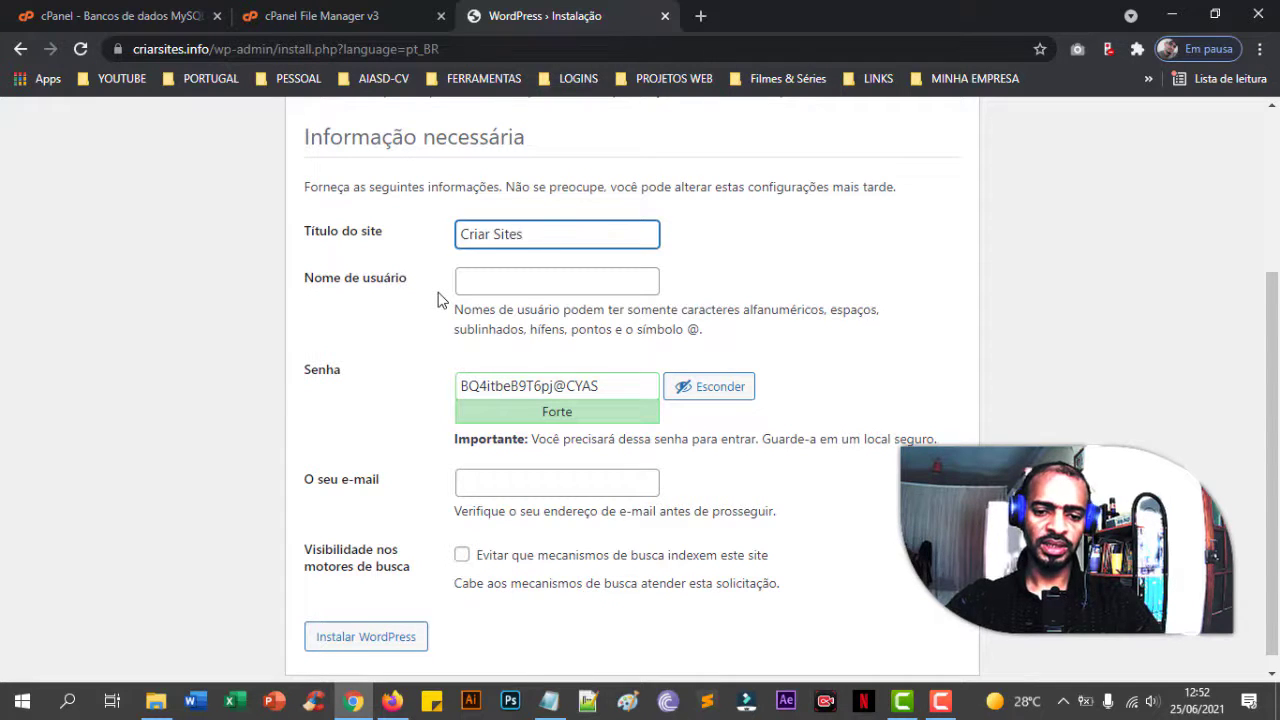
key(Tab)
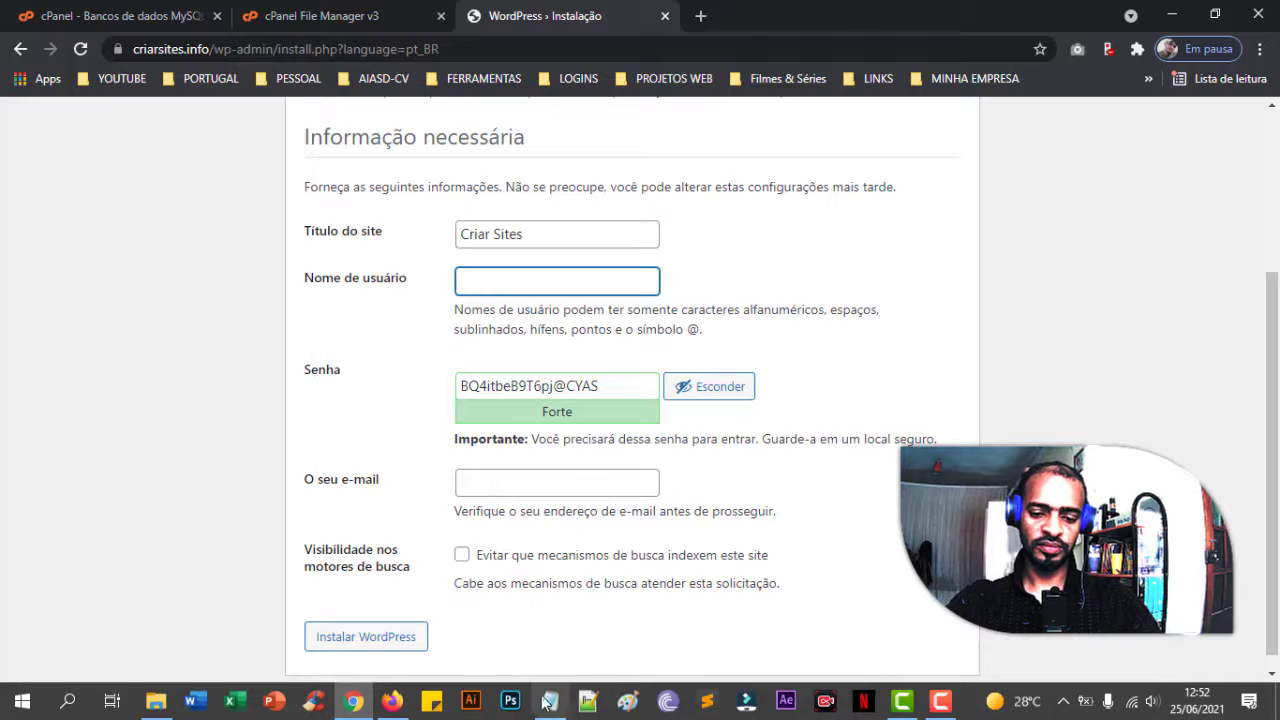
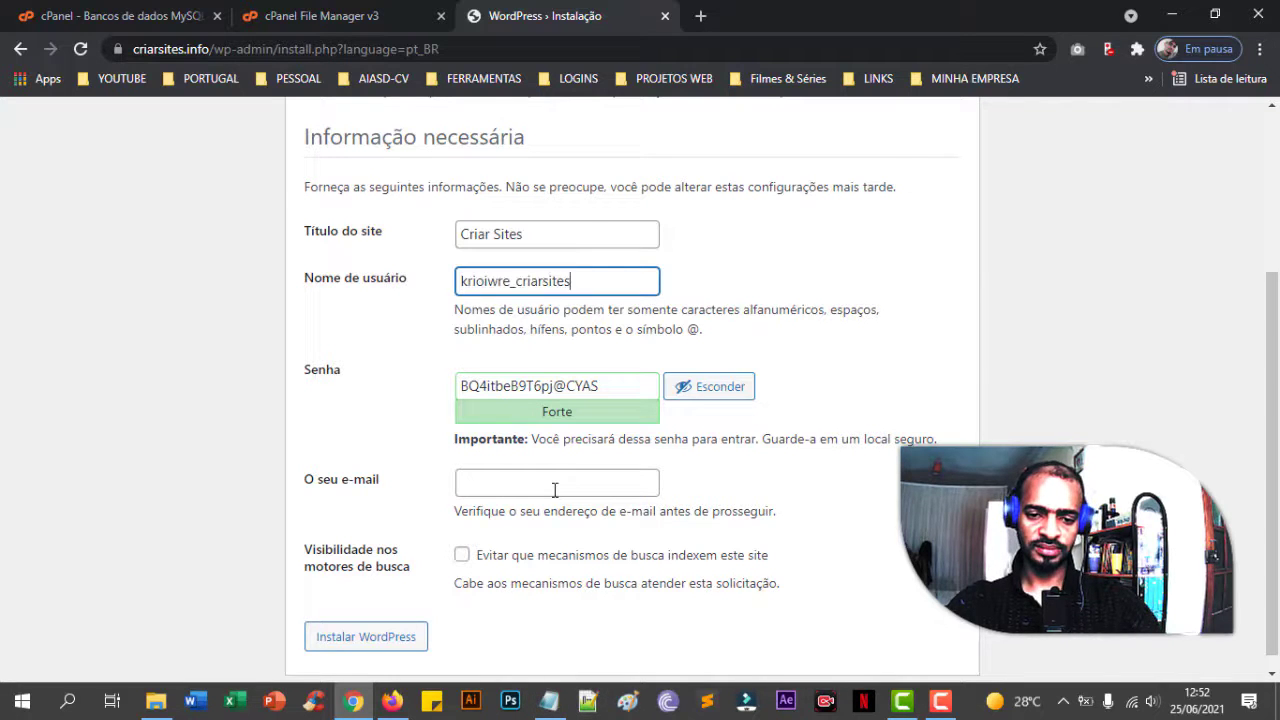
drag(626, 386, 417, 385)
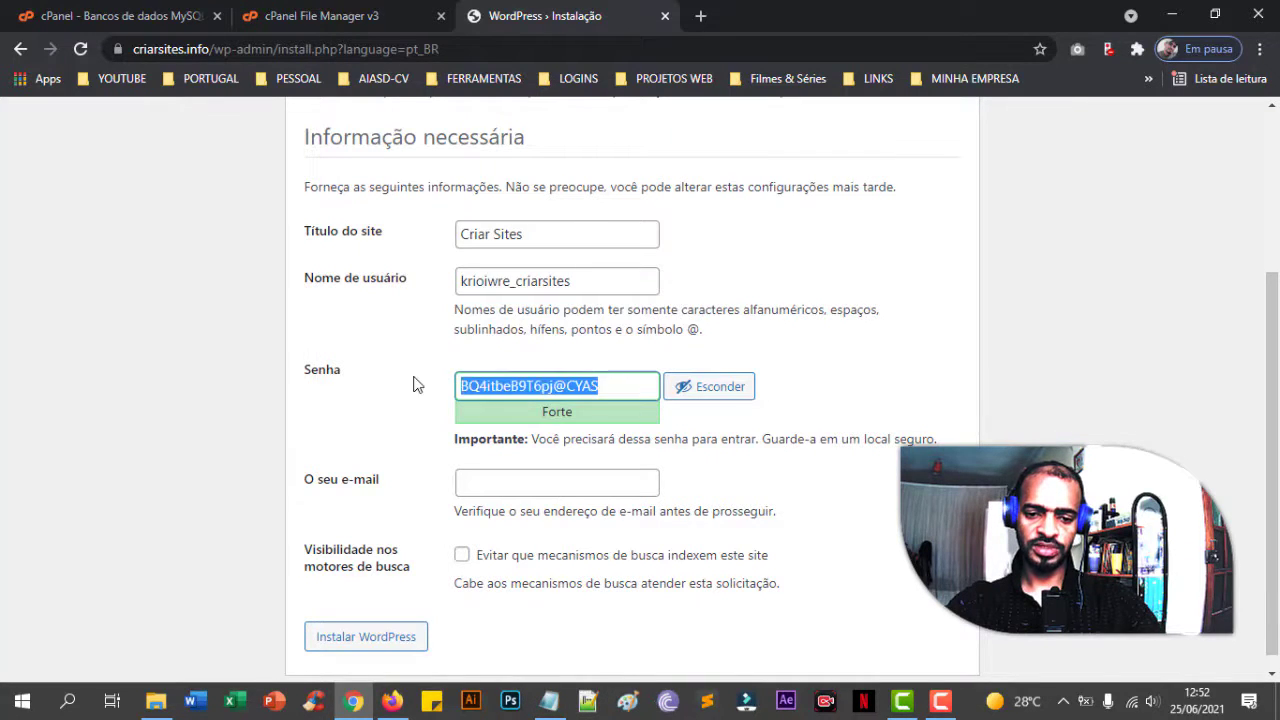
key(ctrl+v)
- Confirm the weak password, fill in the admin e-mail, and run Instalar WordPress
scroll(417, 385, down, 1)
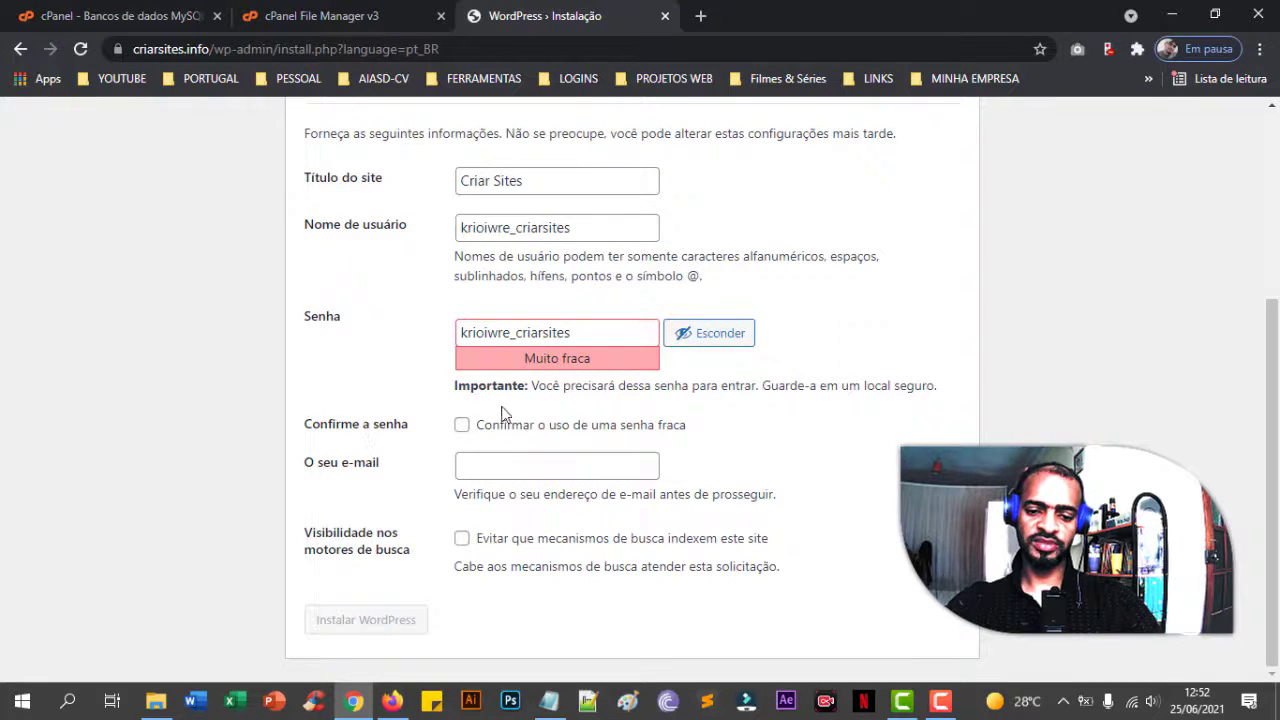
click(463, 428)
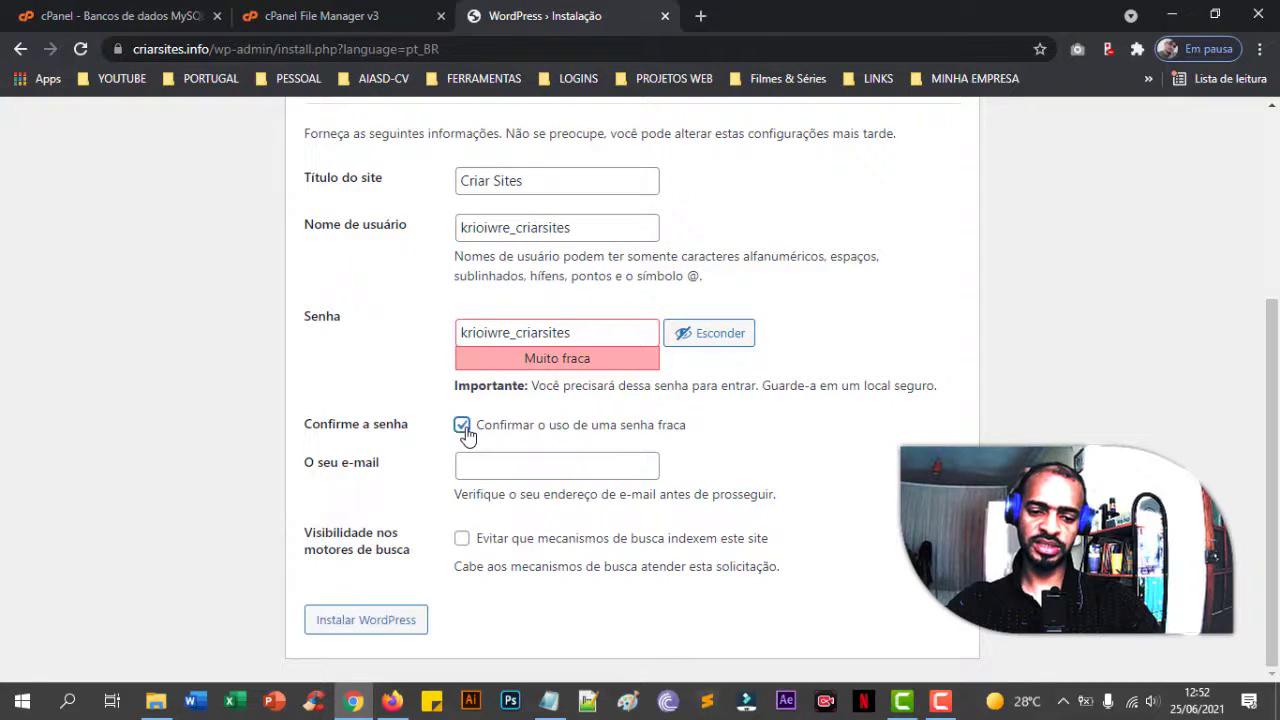
click(503, 460)
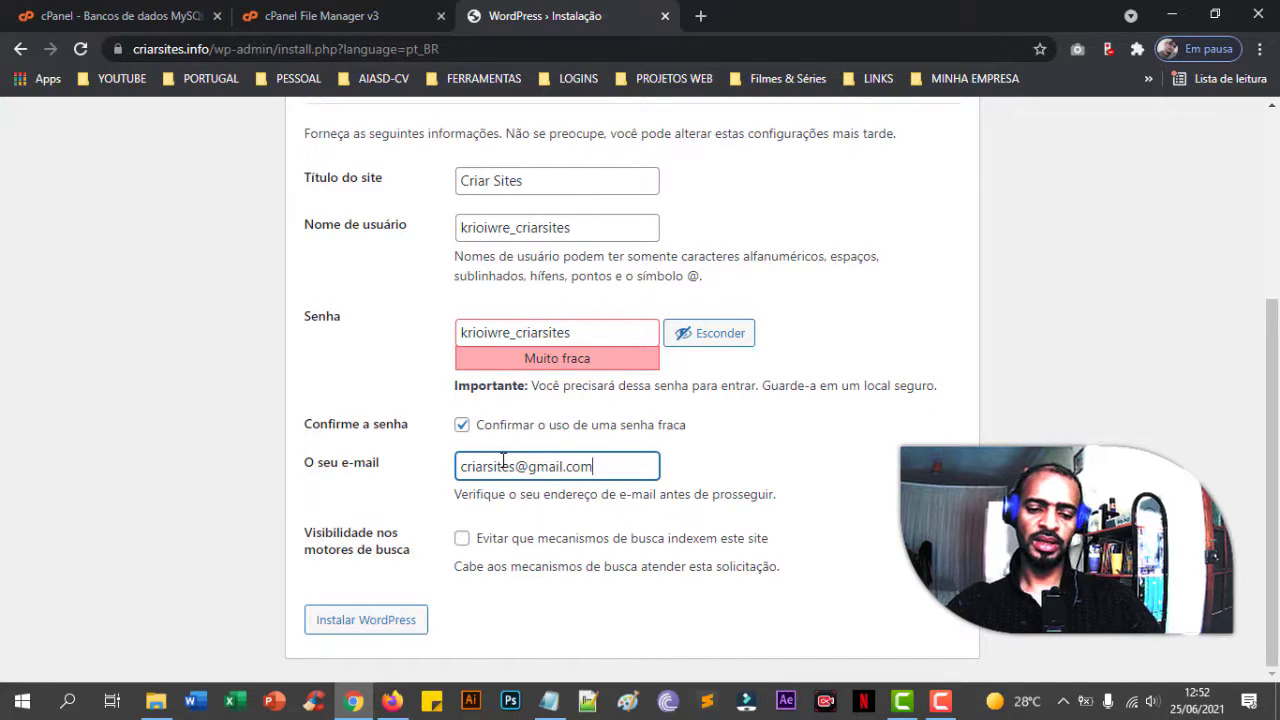
click(416, 630)
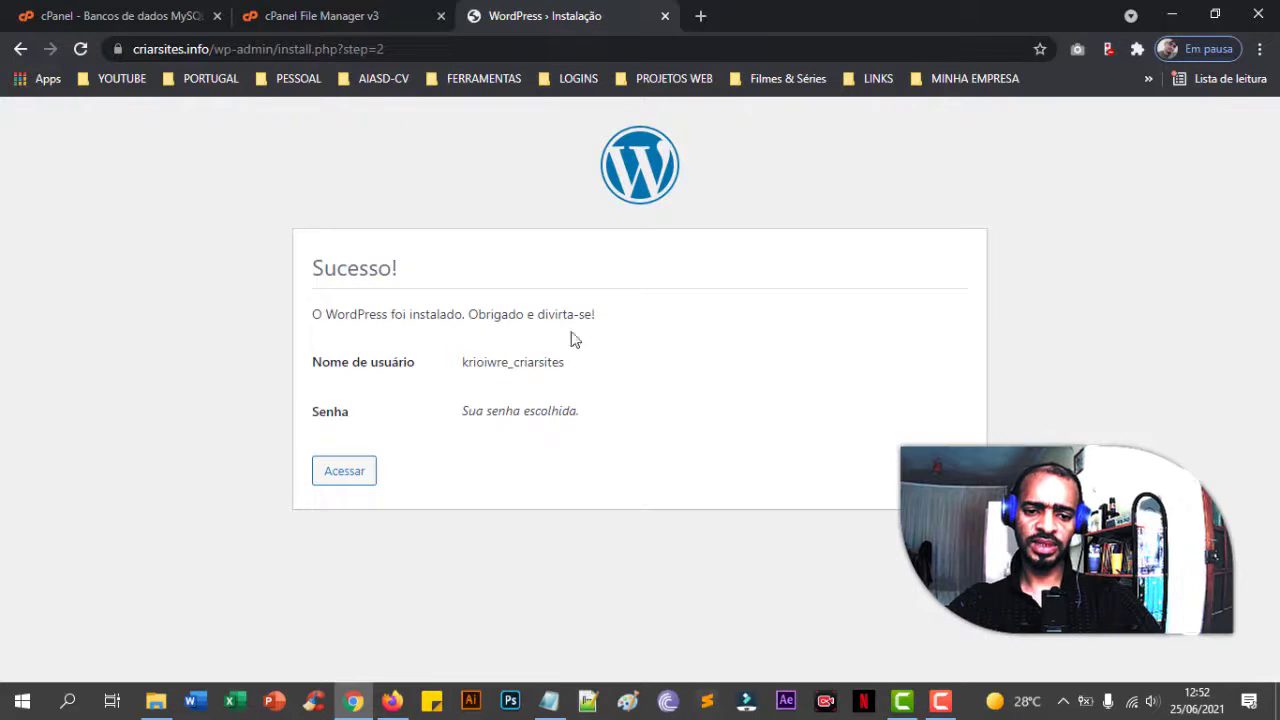
- Log in with the pasted admin username and password to reach the Criar Sites Painel
click(366, 478)
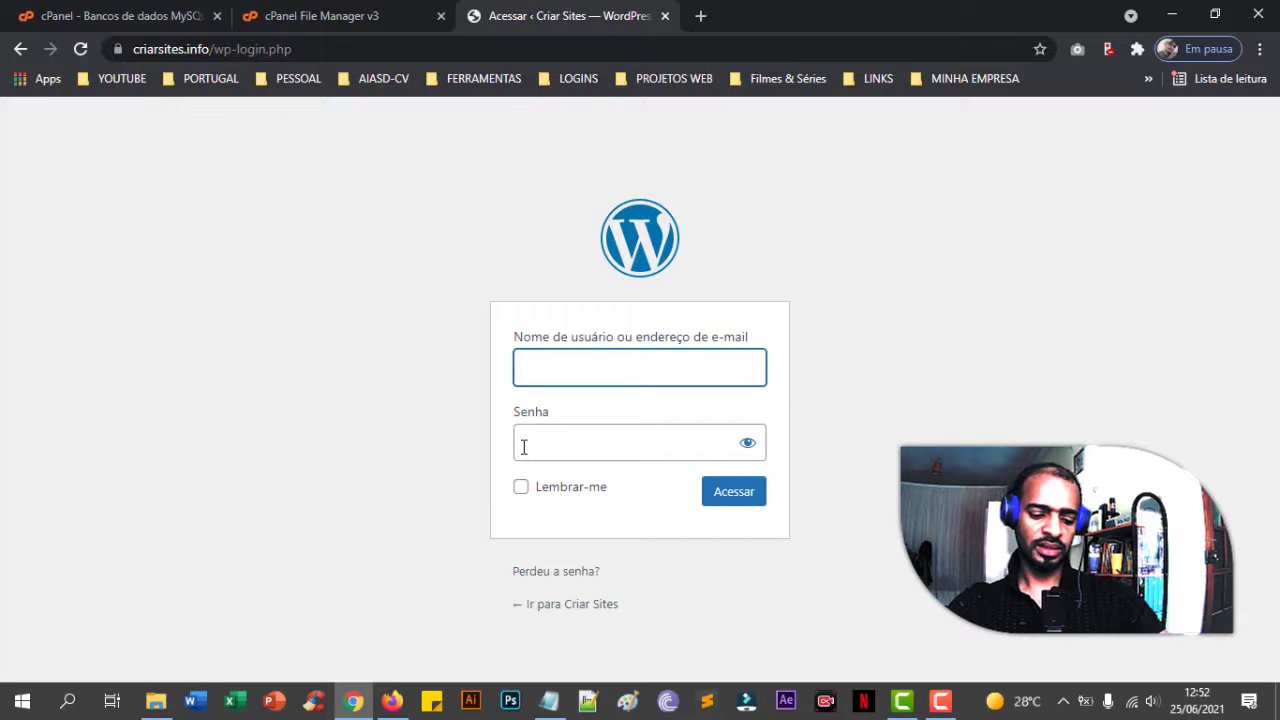
click(597, 437)
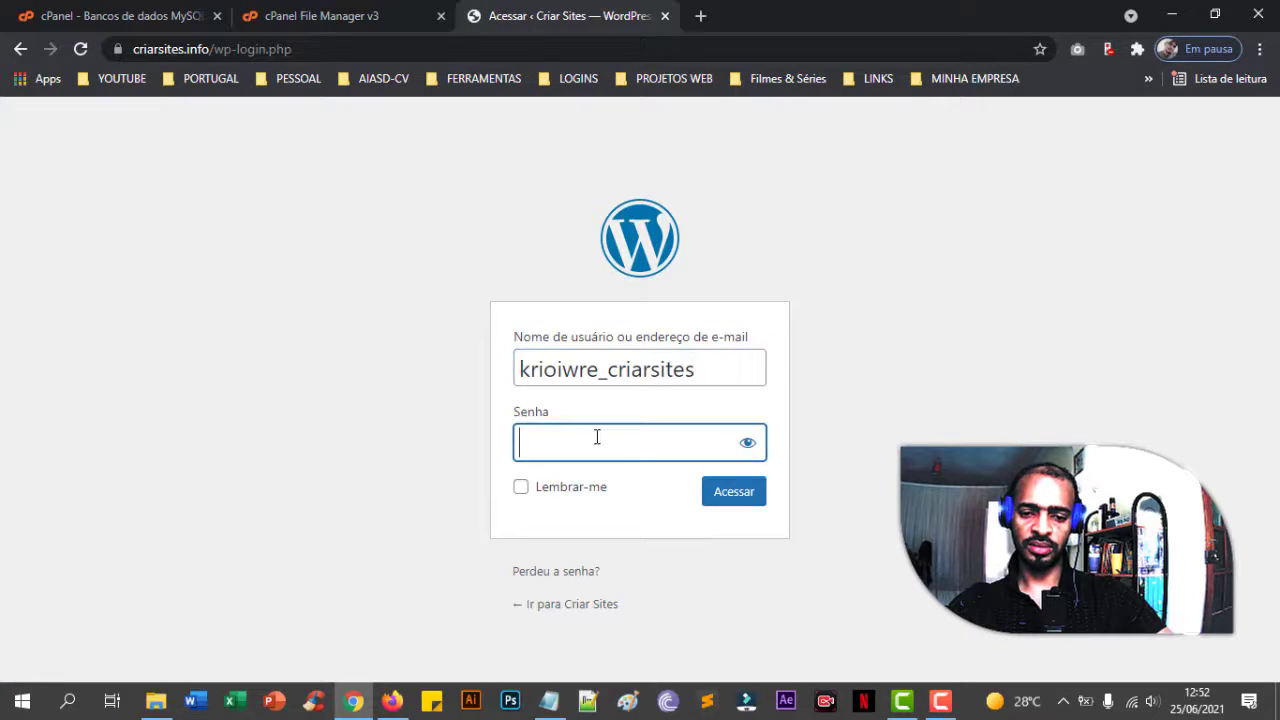
key(ctrl+v)
click(734, 496)
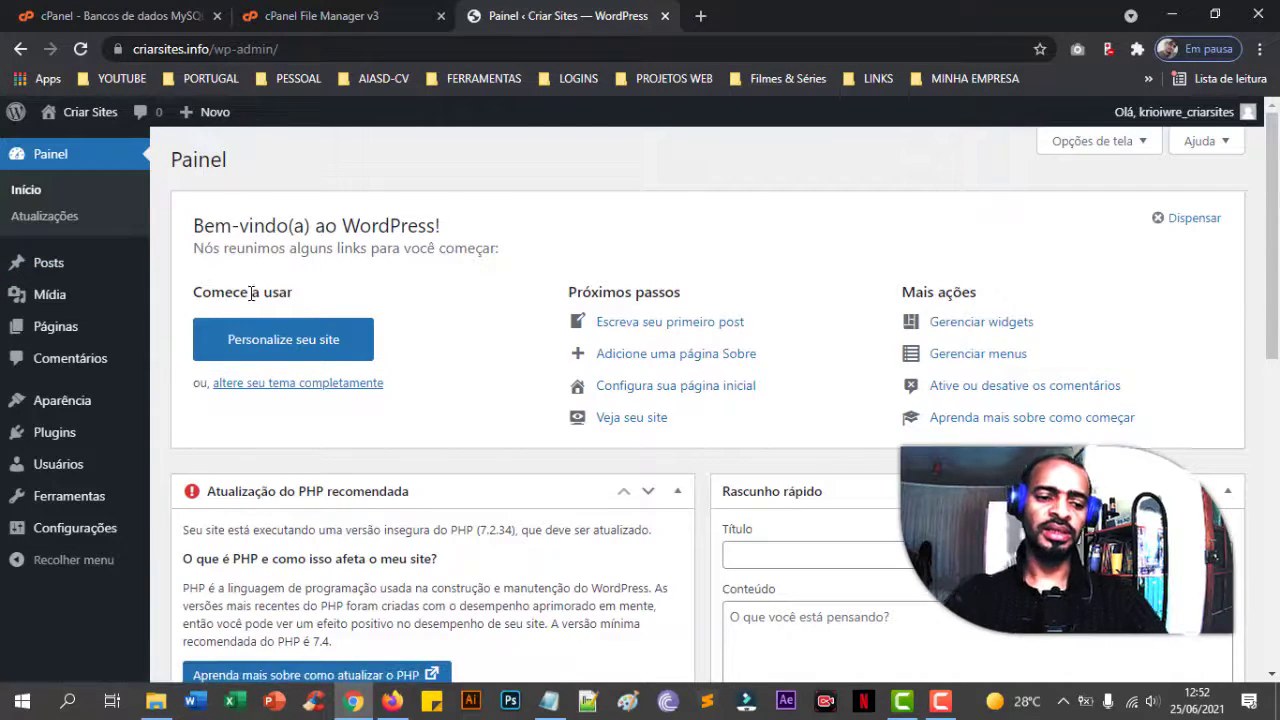
scroll(251, 293, down, 5)
scroll(220, 300, up, 5)
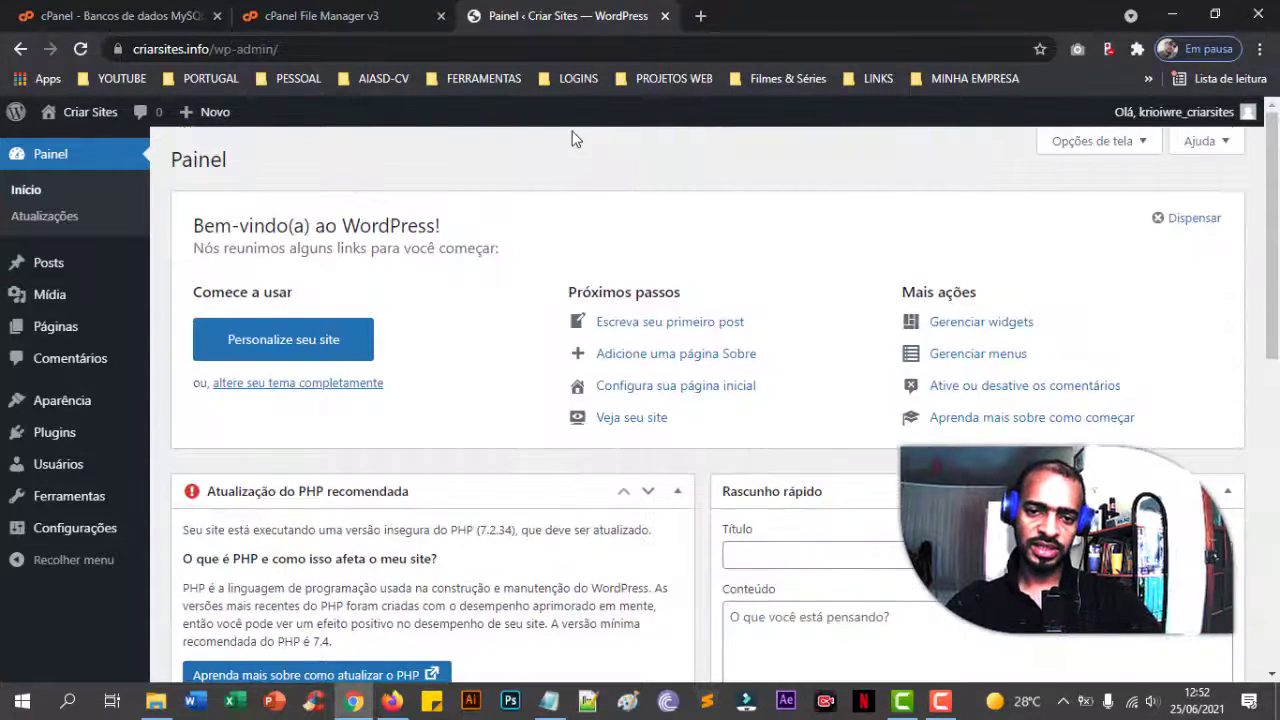
- Close the WordPress site, reload the criarsites.info listing with Recarregar, and select the new wp-config.php
click(665, 16)
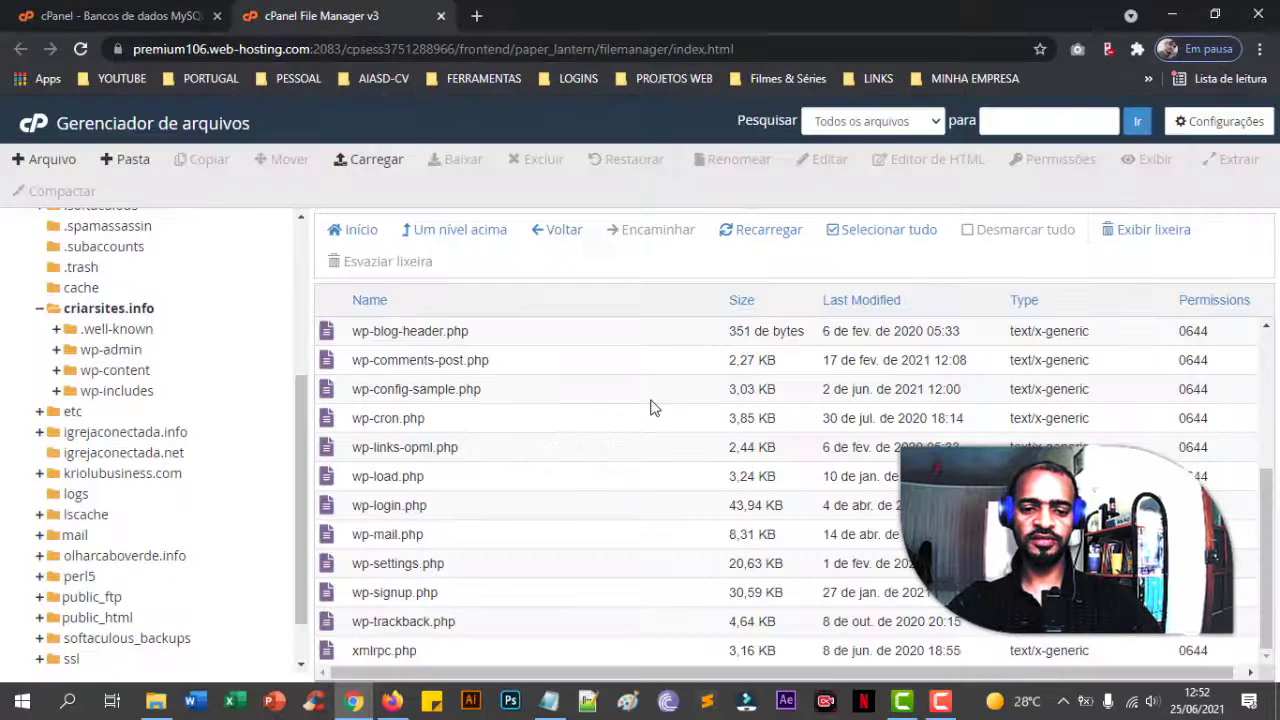
click(556, 455)
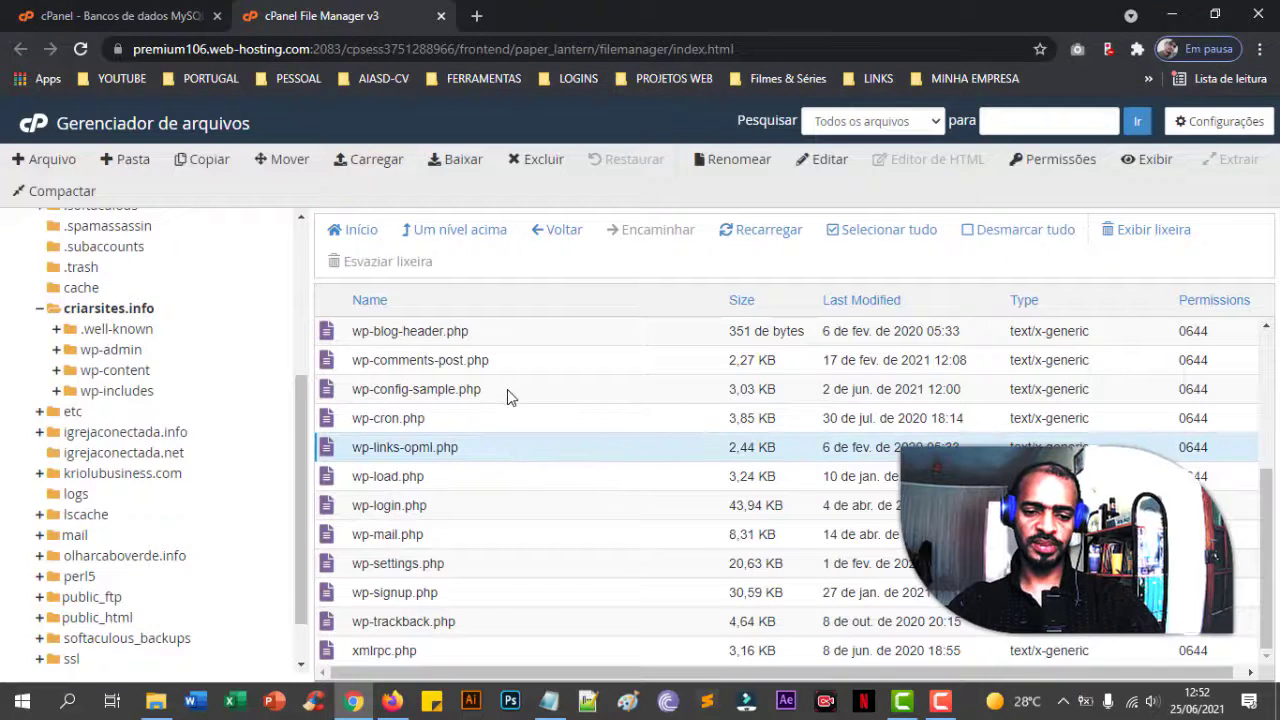
click(452, 391)
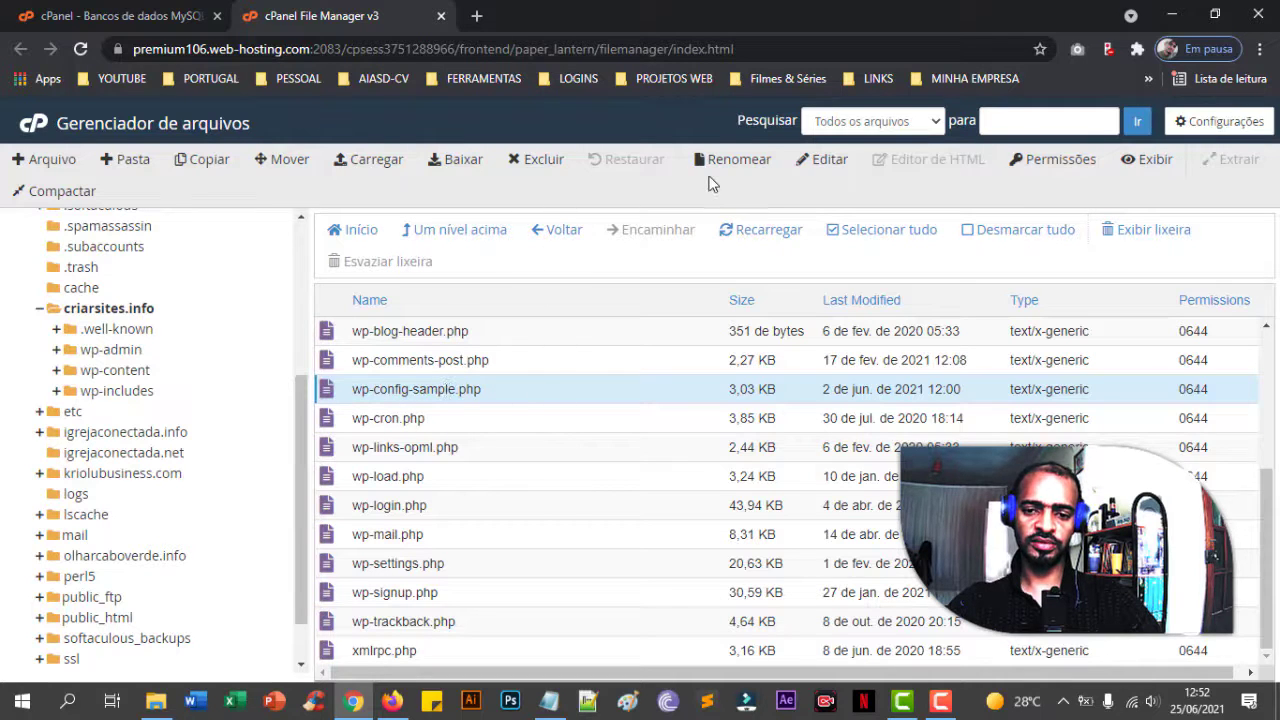
click(789, 241)
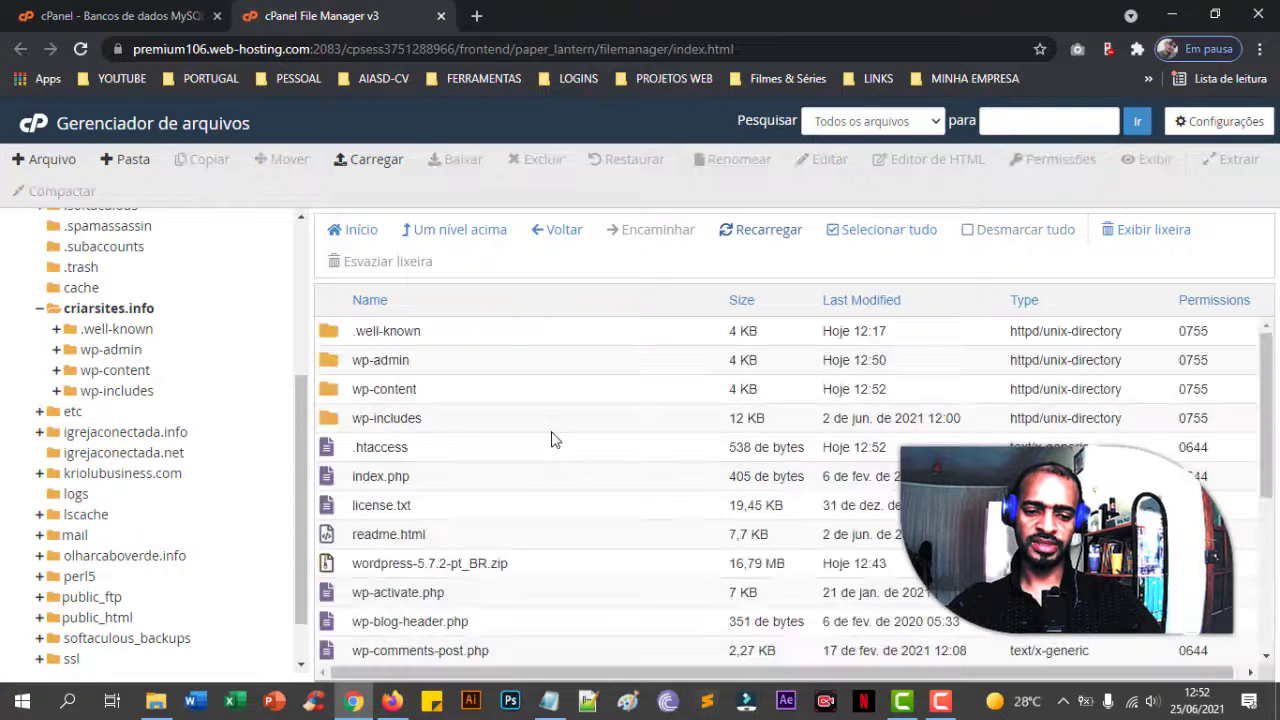
scroll(551, 431, down, 3)
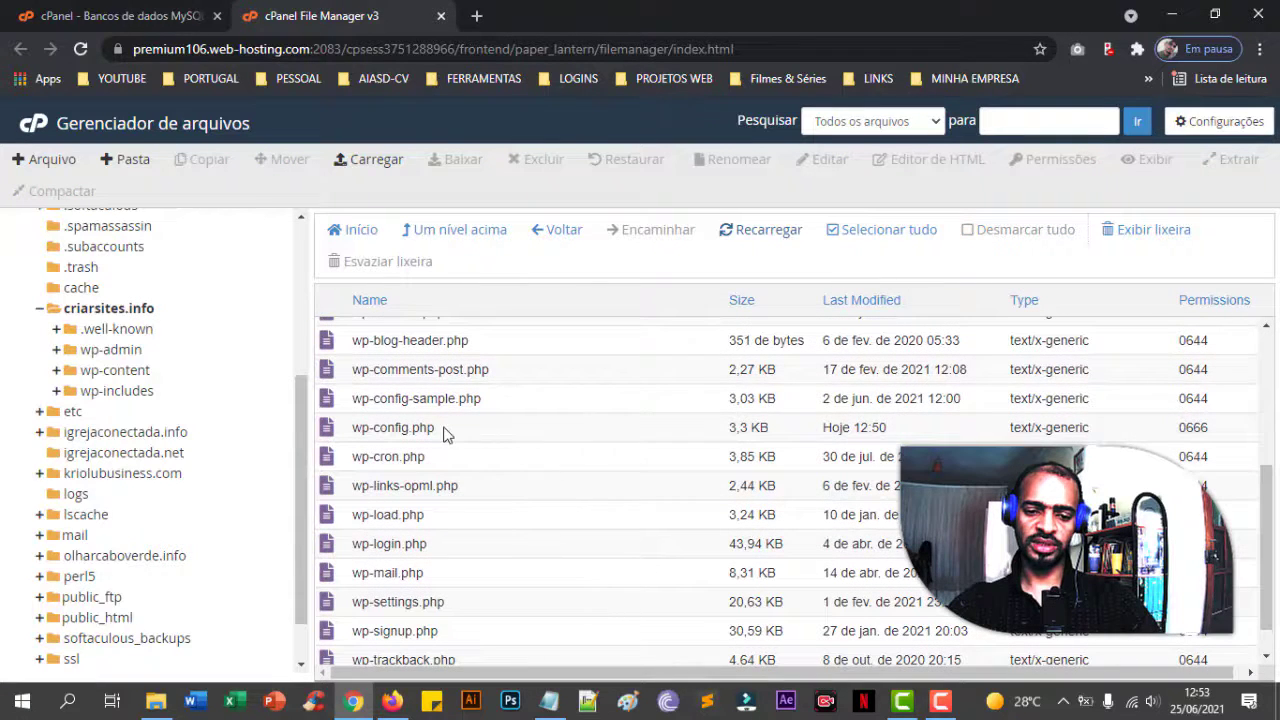
click(446, 430)
click(494, 406)
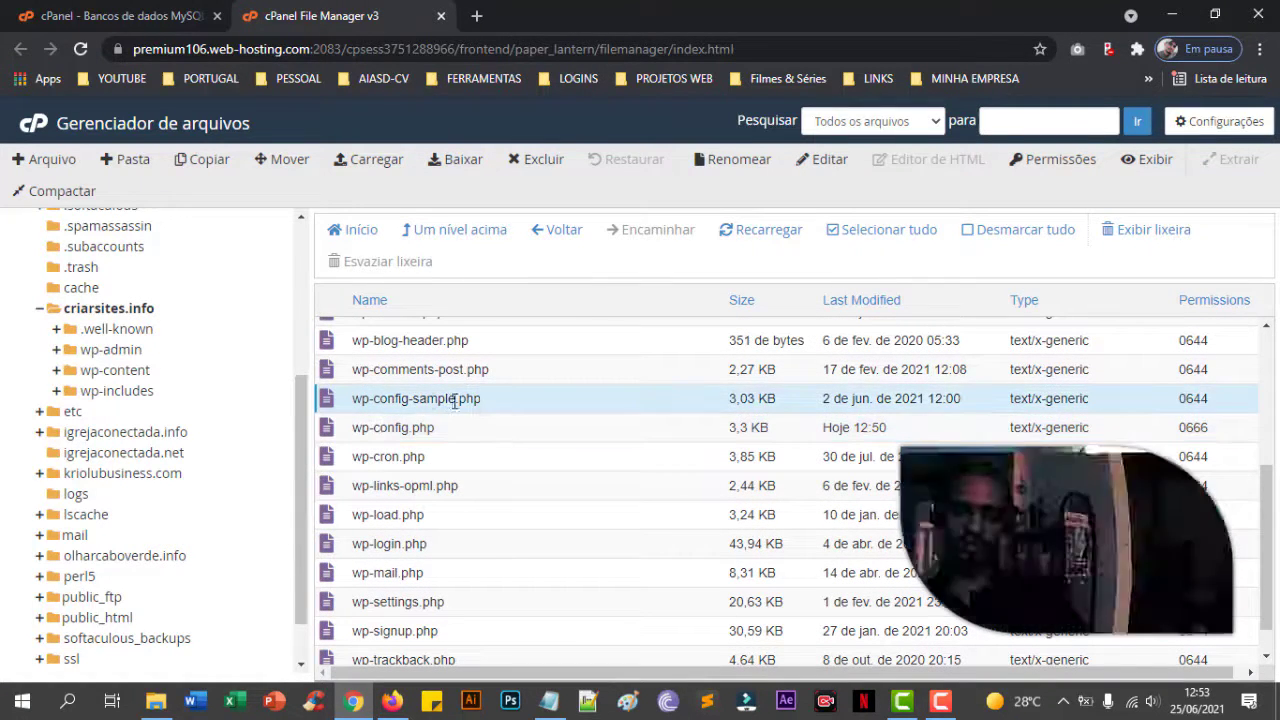
click(423, 428)
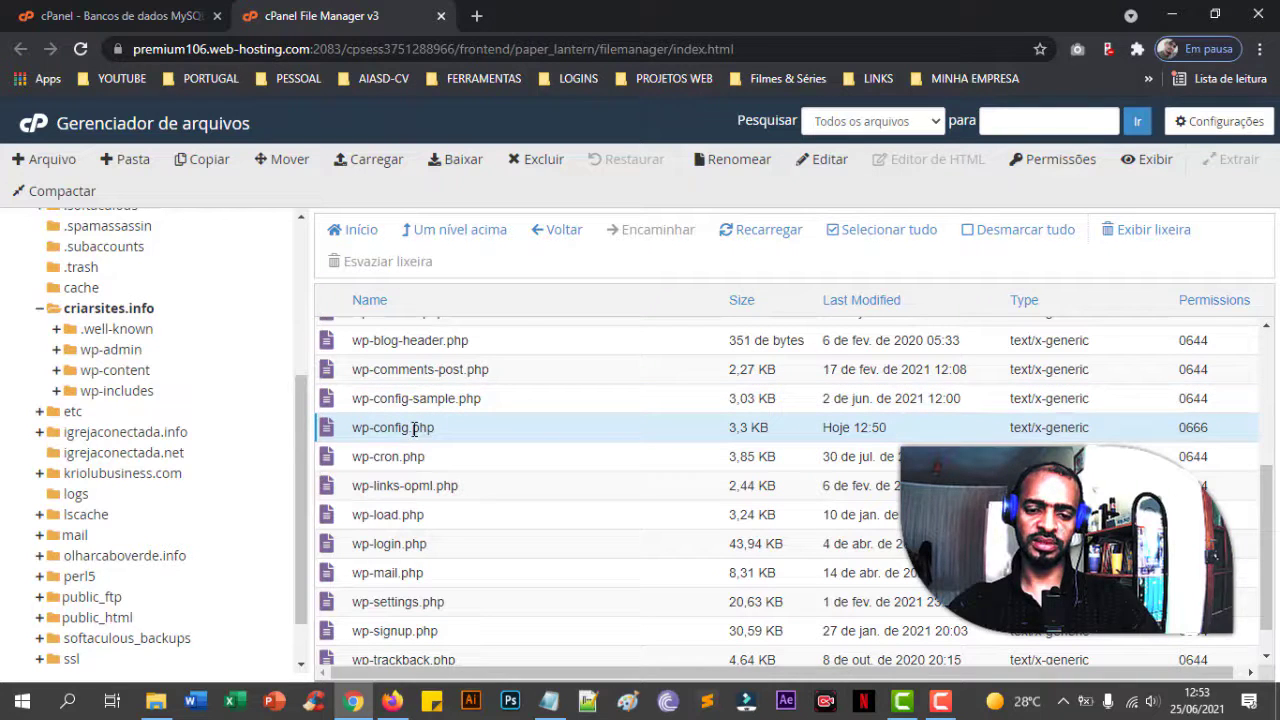
- Open wp-config.php in the editor and inspect the DB_NAME, DB_USER, DB_PASSWORD and localhost DB_HOST values
click(838, 168)
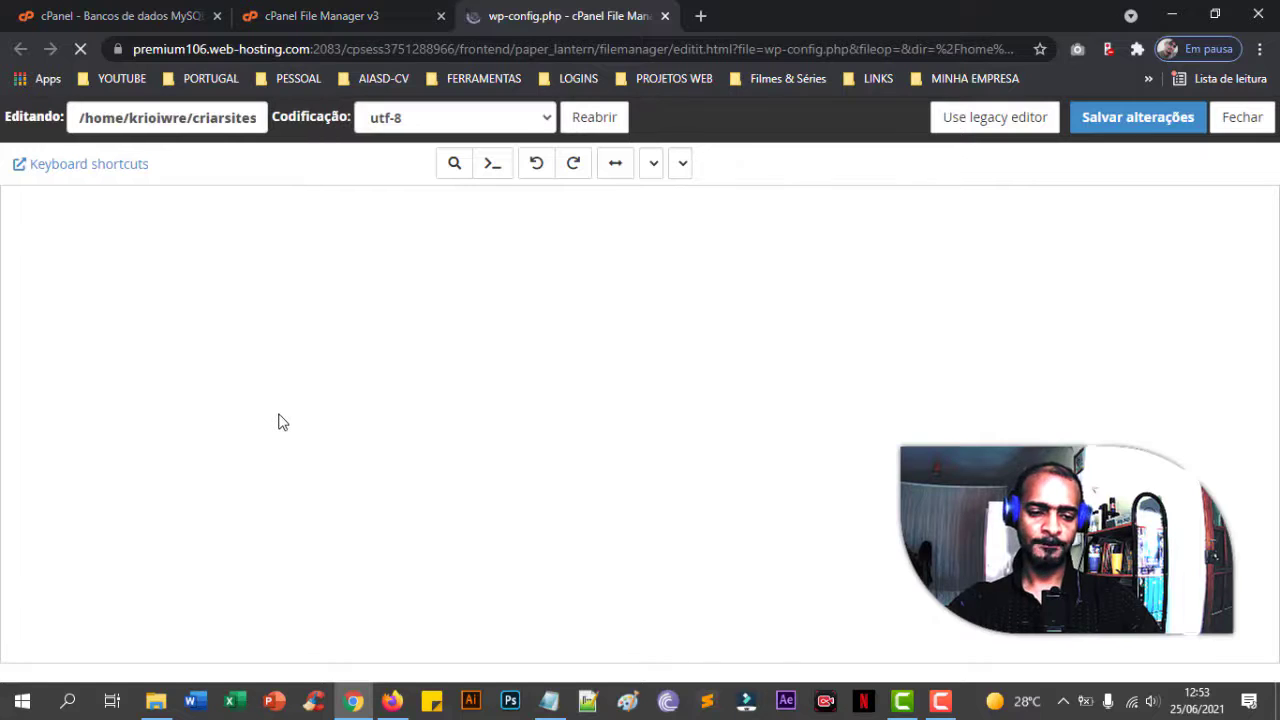
scroll(280, 418, down, 4)
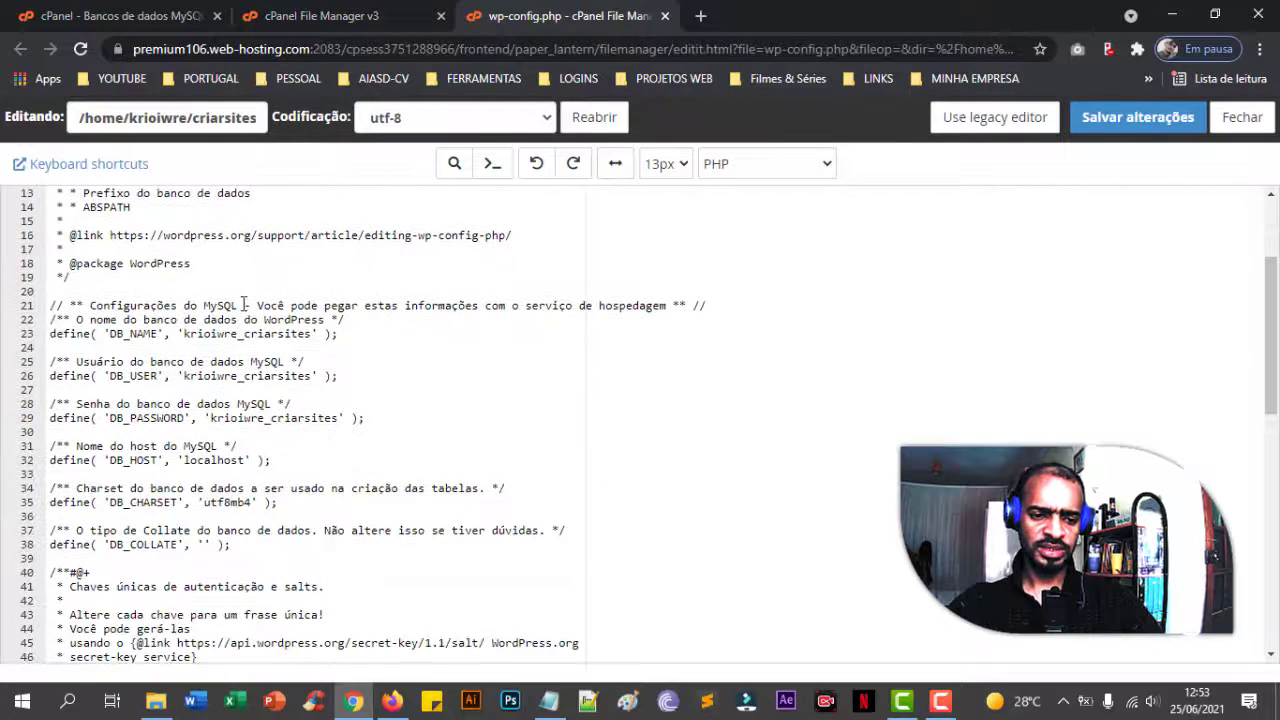
click(244, 305)
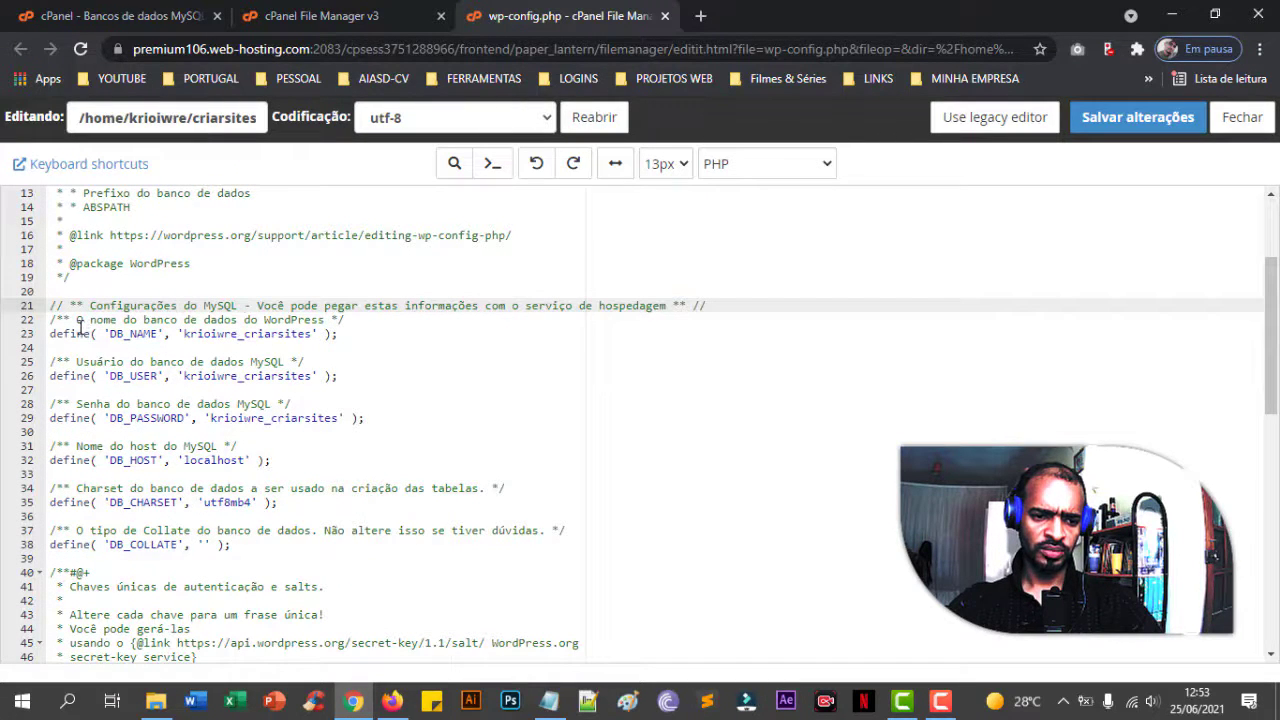
drag(180, 333, 313, 333)
click(97, 365)
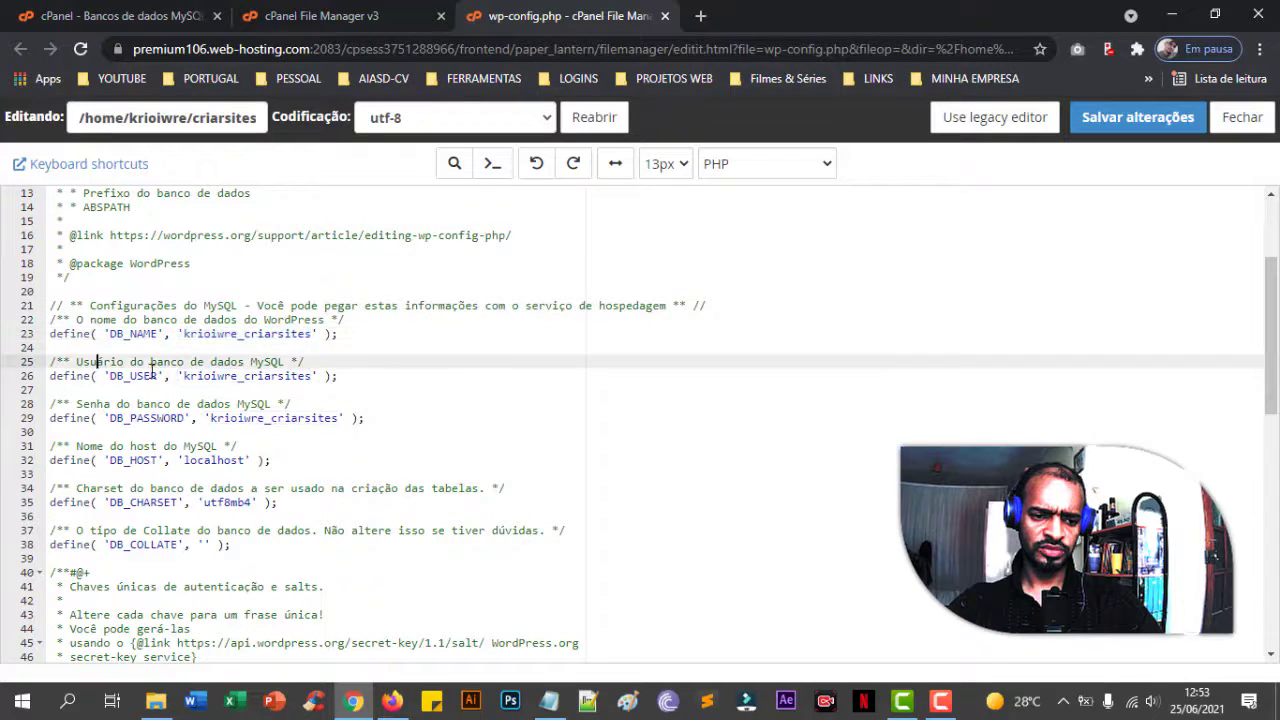
drag(184, 376, 298, 375)
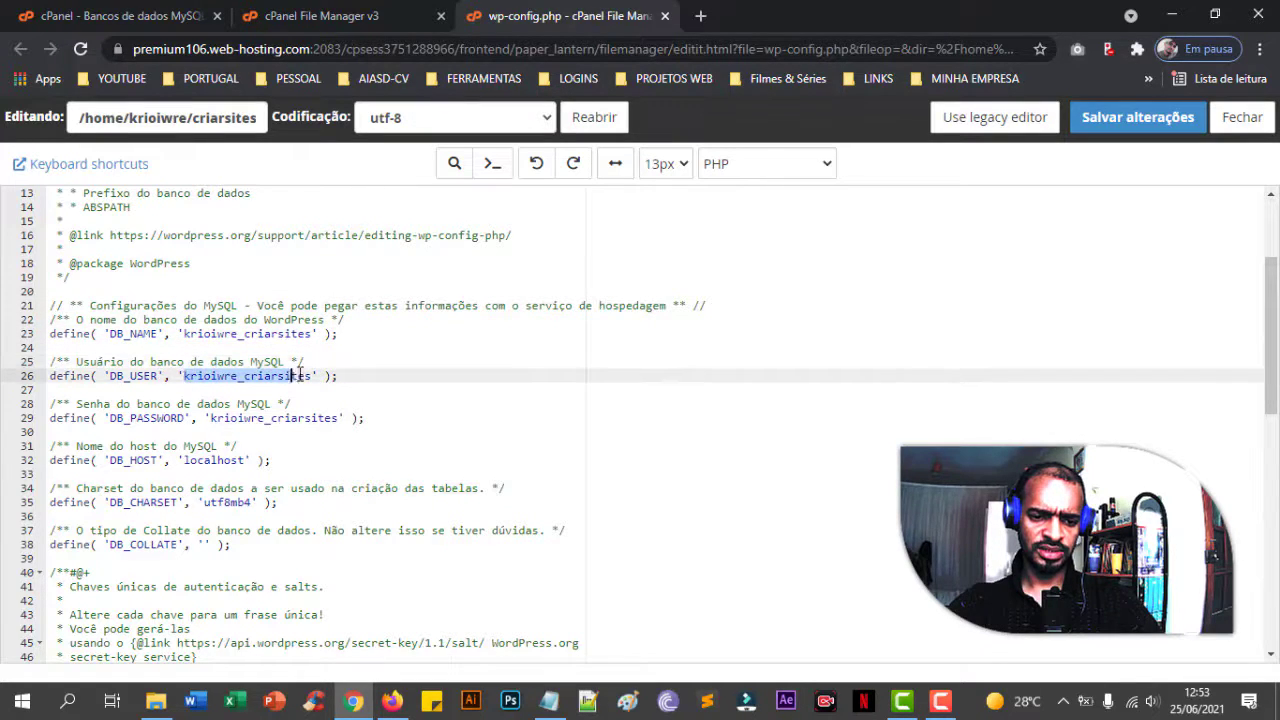
click(204, 413)
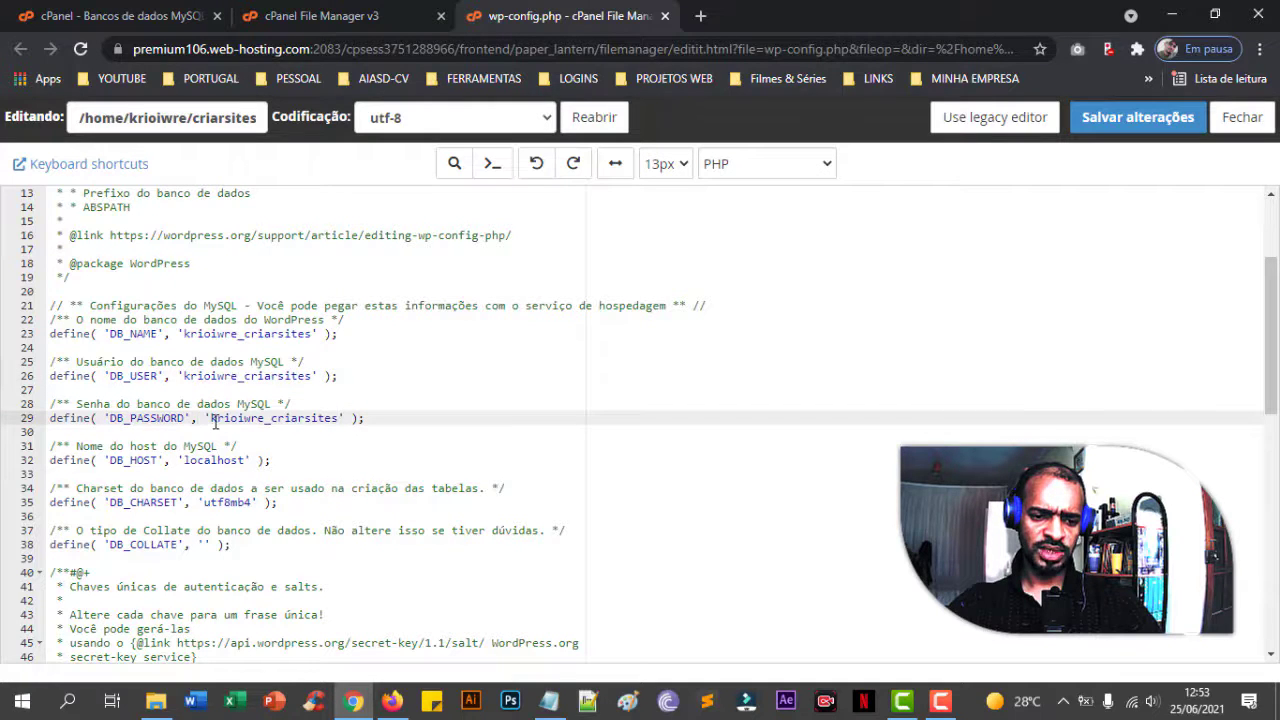
drag(213, 418, 313, 421)
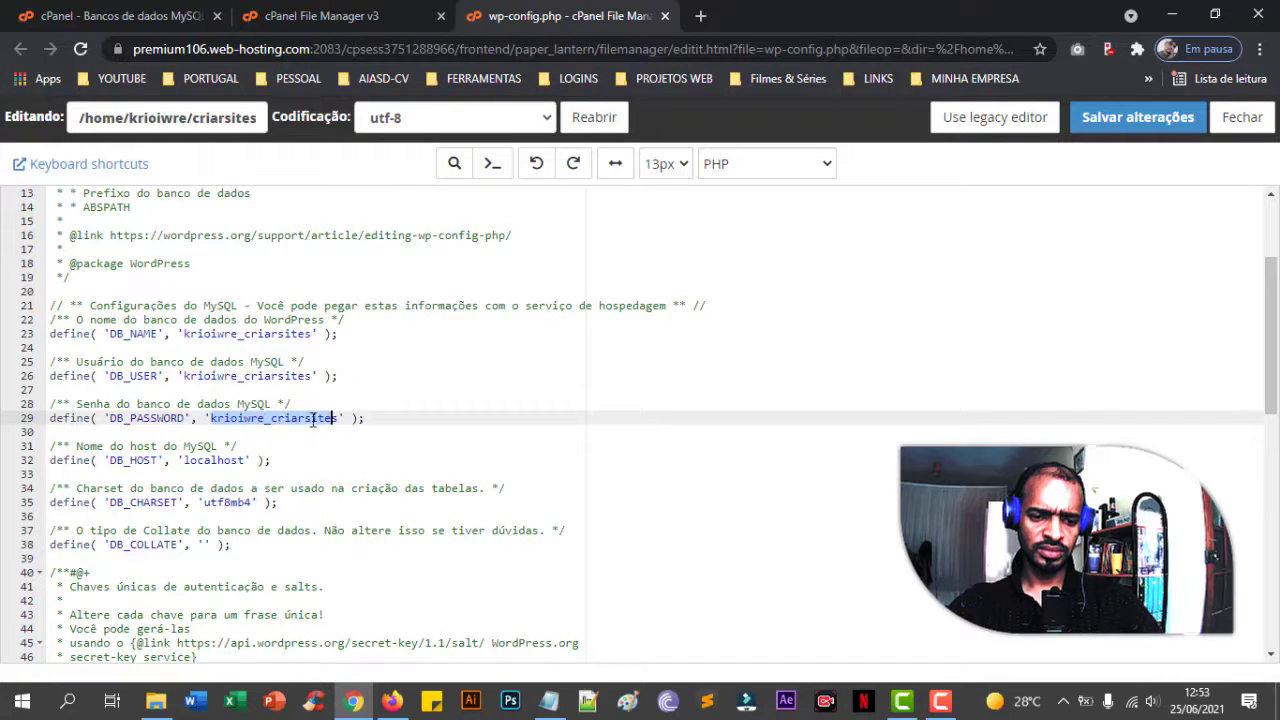
click(115, 447)
scroll(168, 447, down, 1)
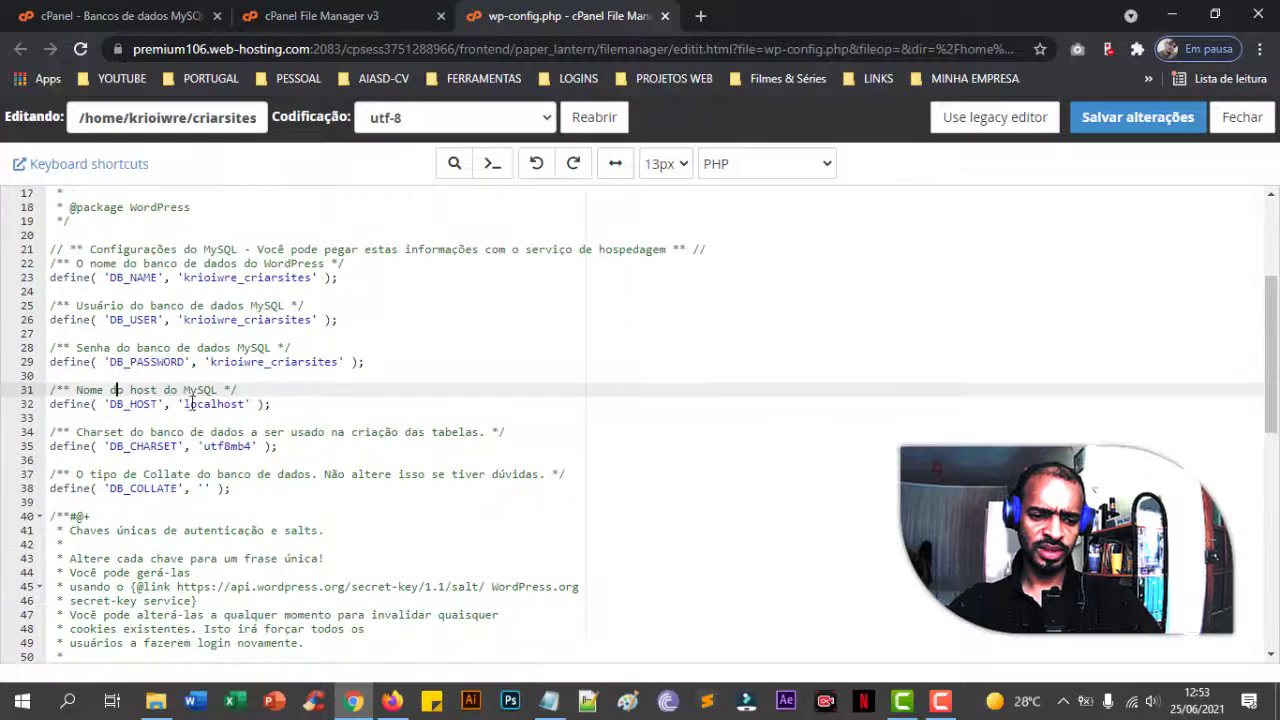
drag(186, 403, 227, 403)
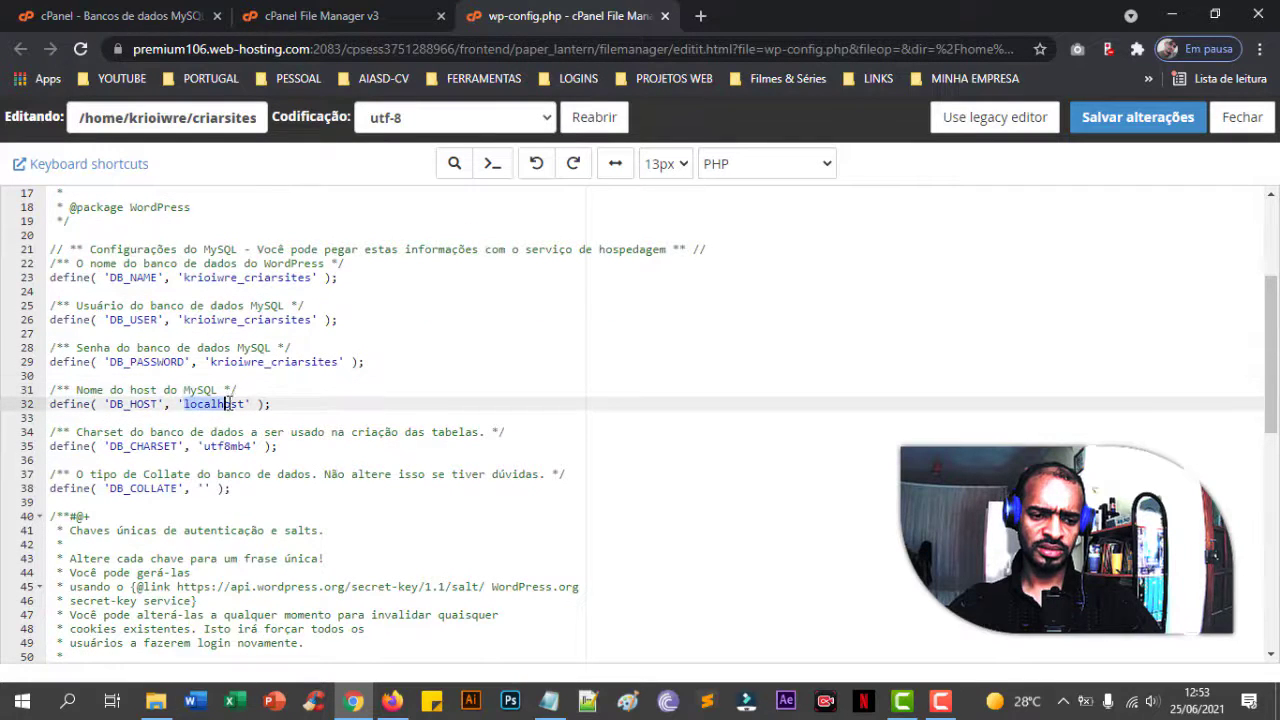
click(213, 404)
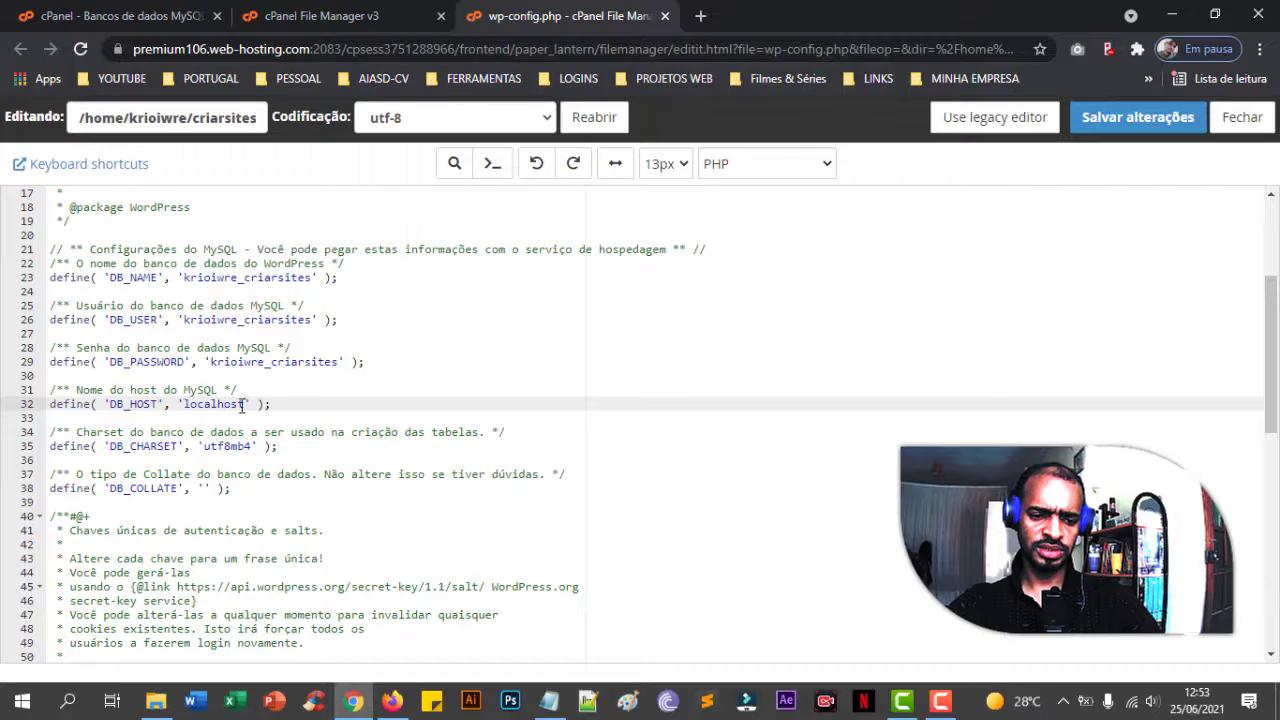
click(230, 446)
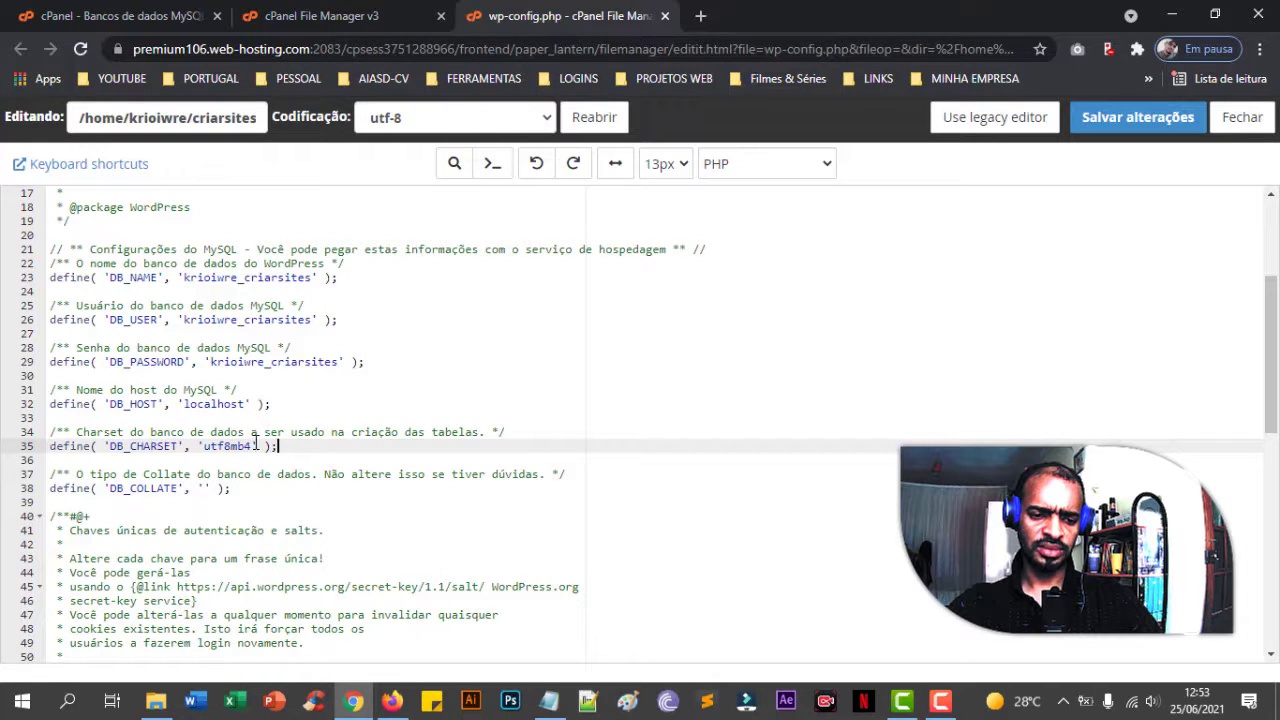
- Recheck the database settings and the wpp_ table prefix on line 70, then return to the top
scroll(256, 443, up, 1)
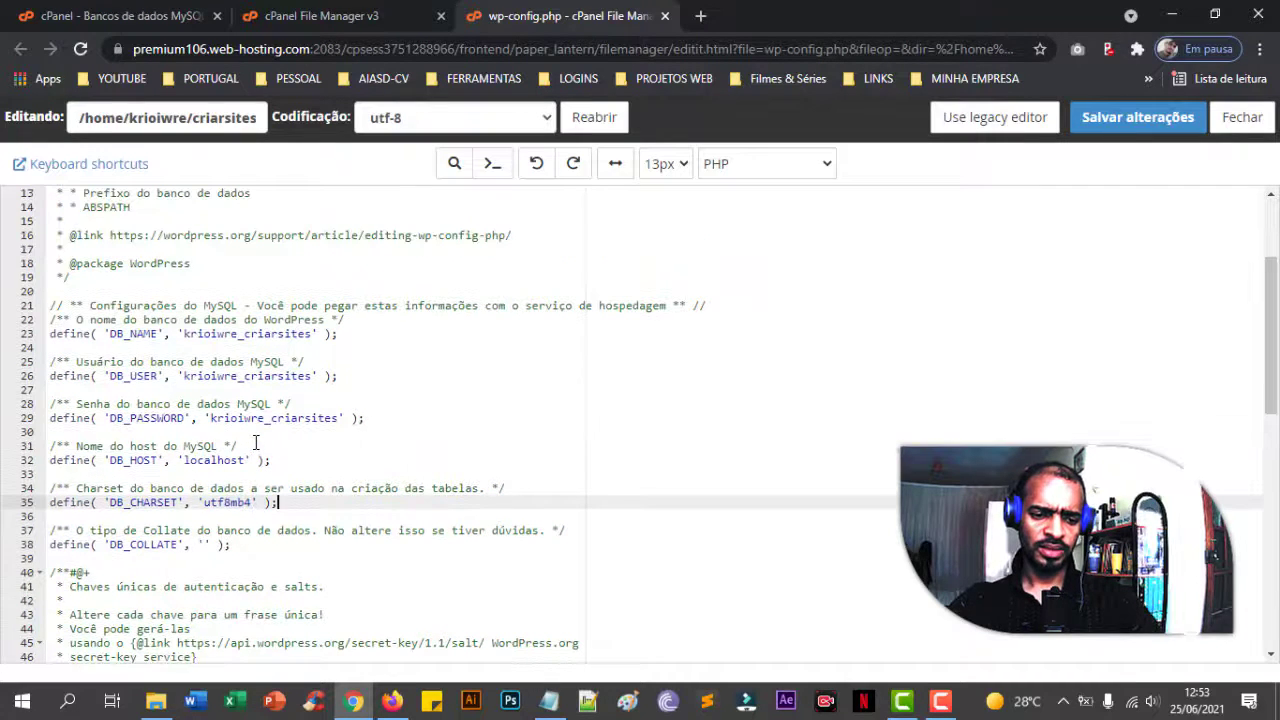
click(245, 334)
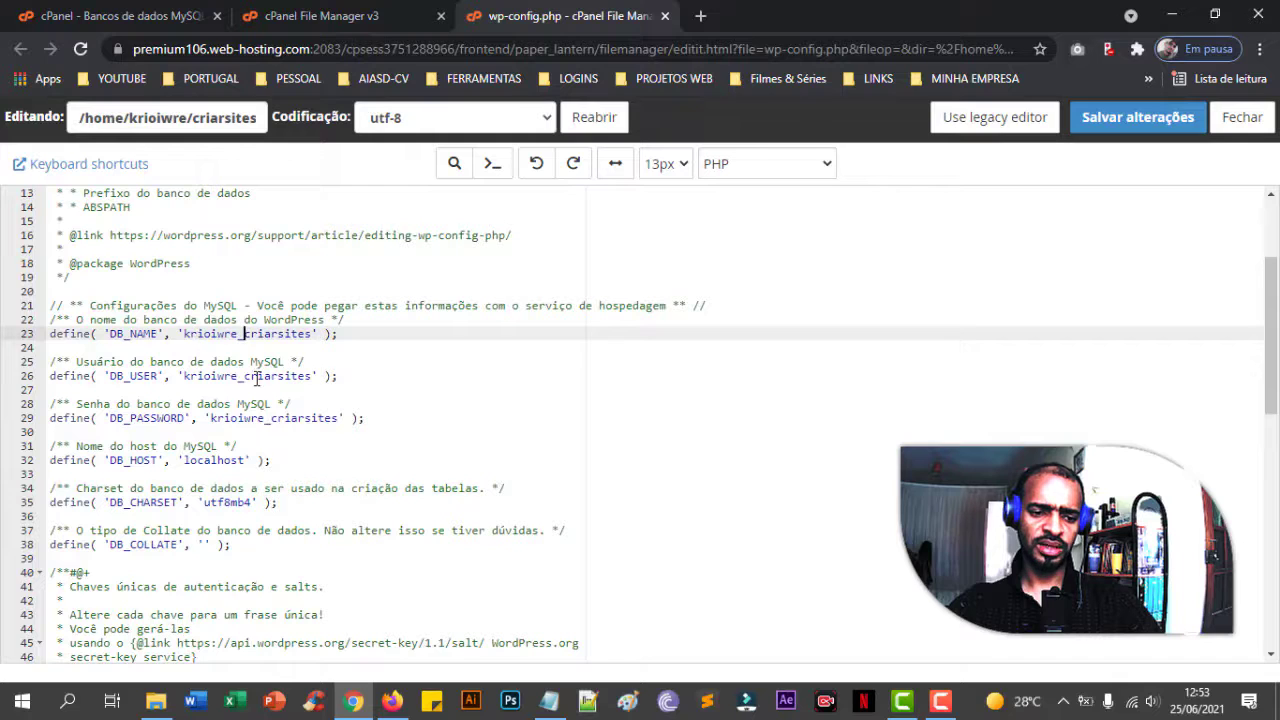
click(228, 377)
click(237, 420)
click(238, 460)
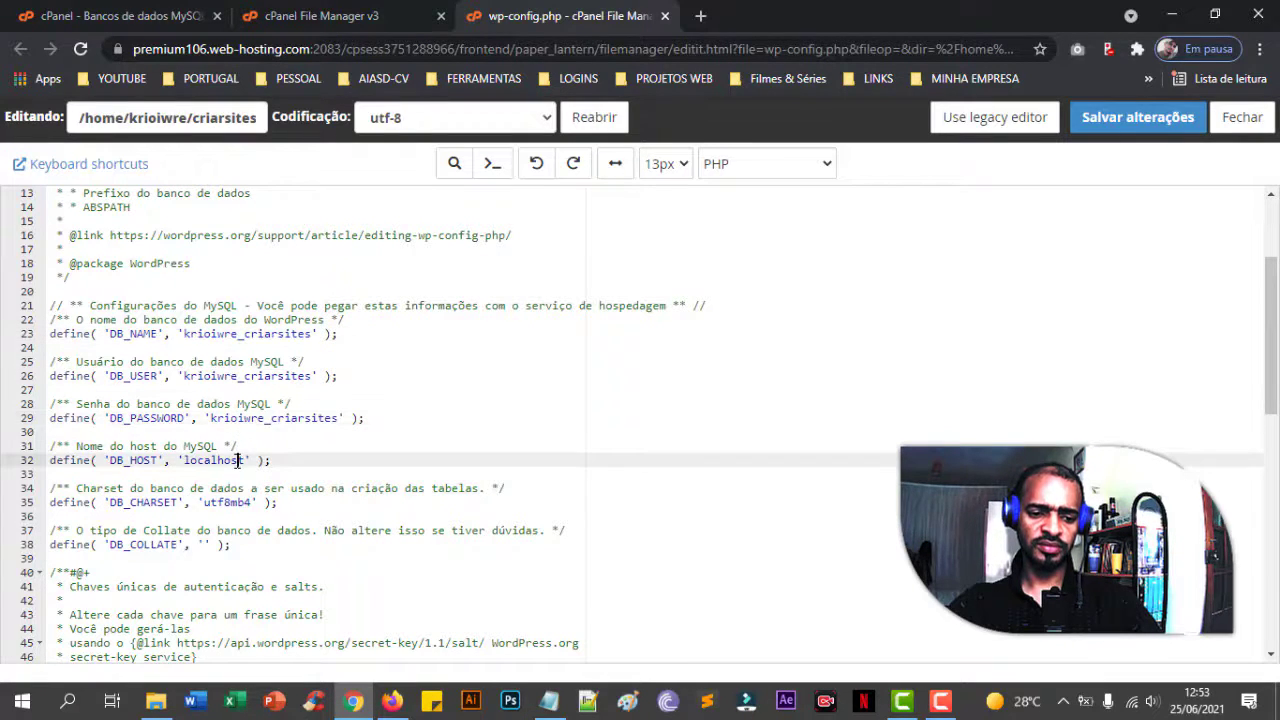
scroll(366, 453, down, 8)
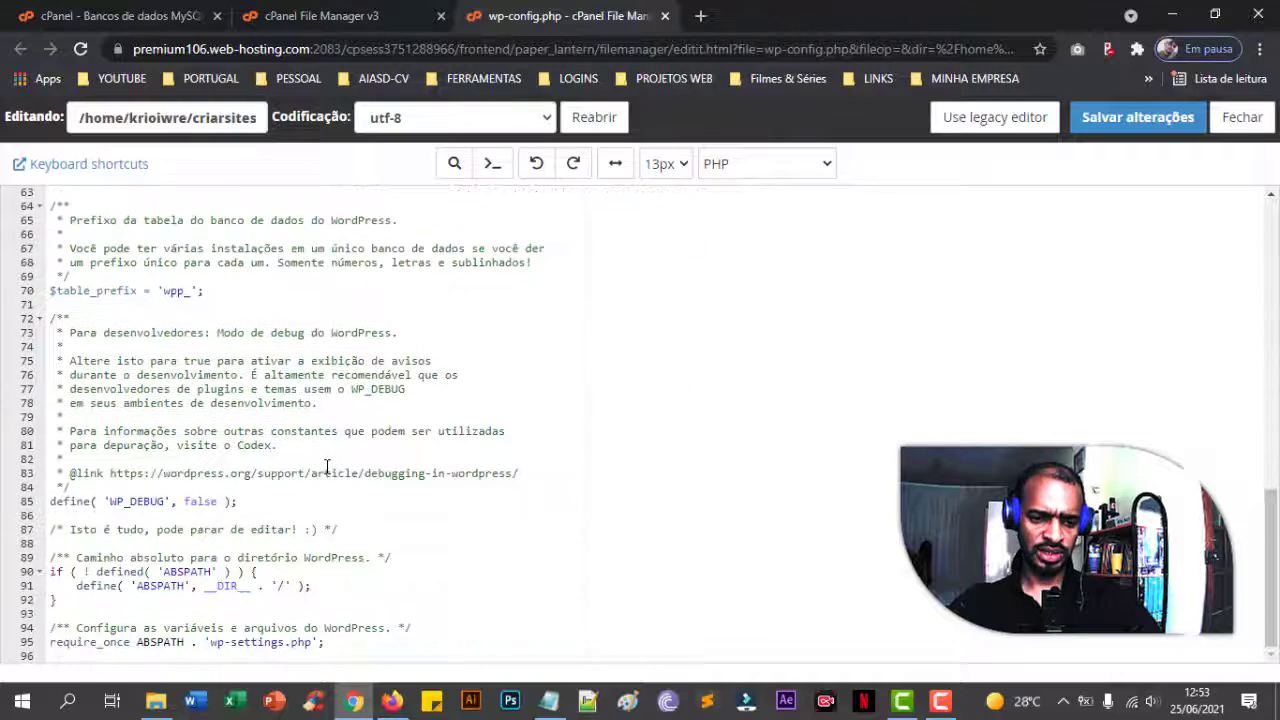
click(173, 290)
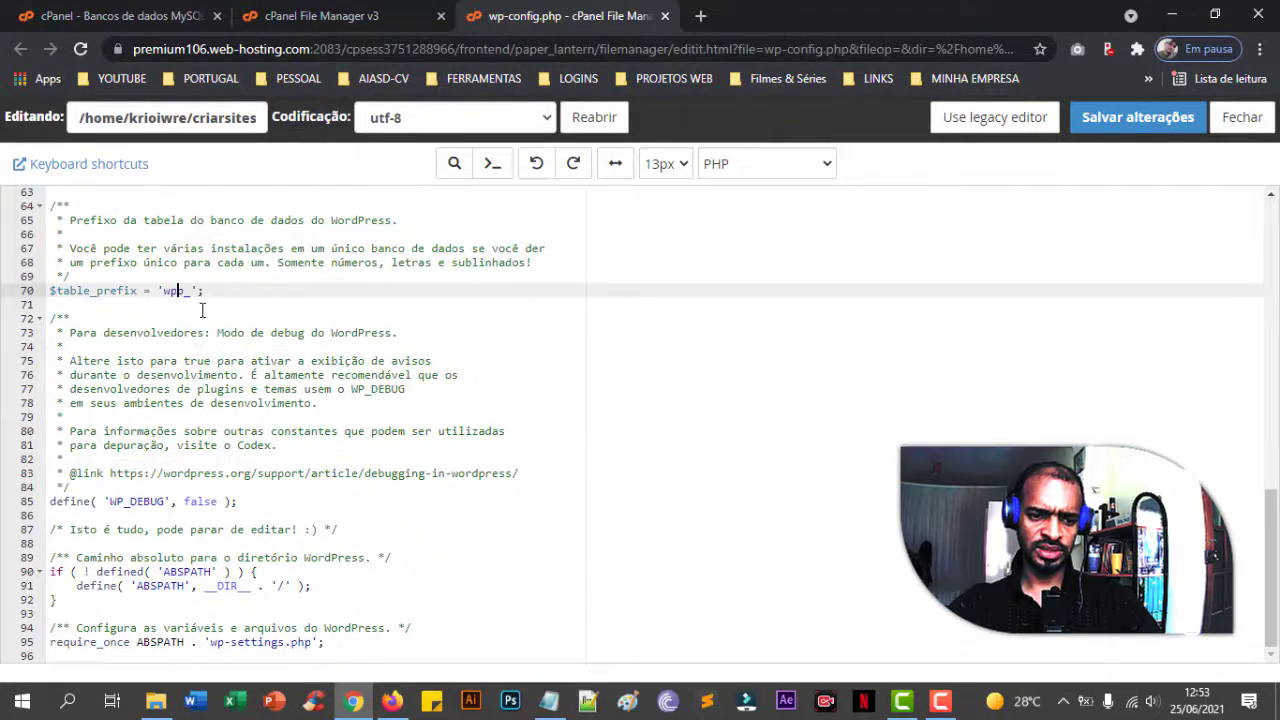
scroll(273, 398, up, 2)
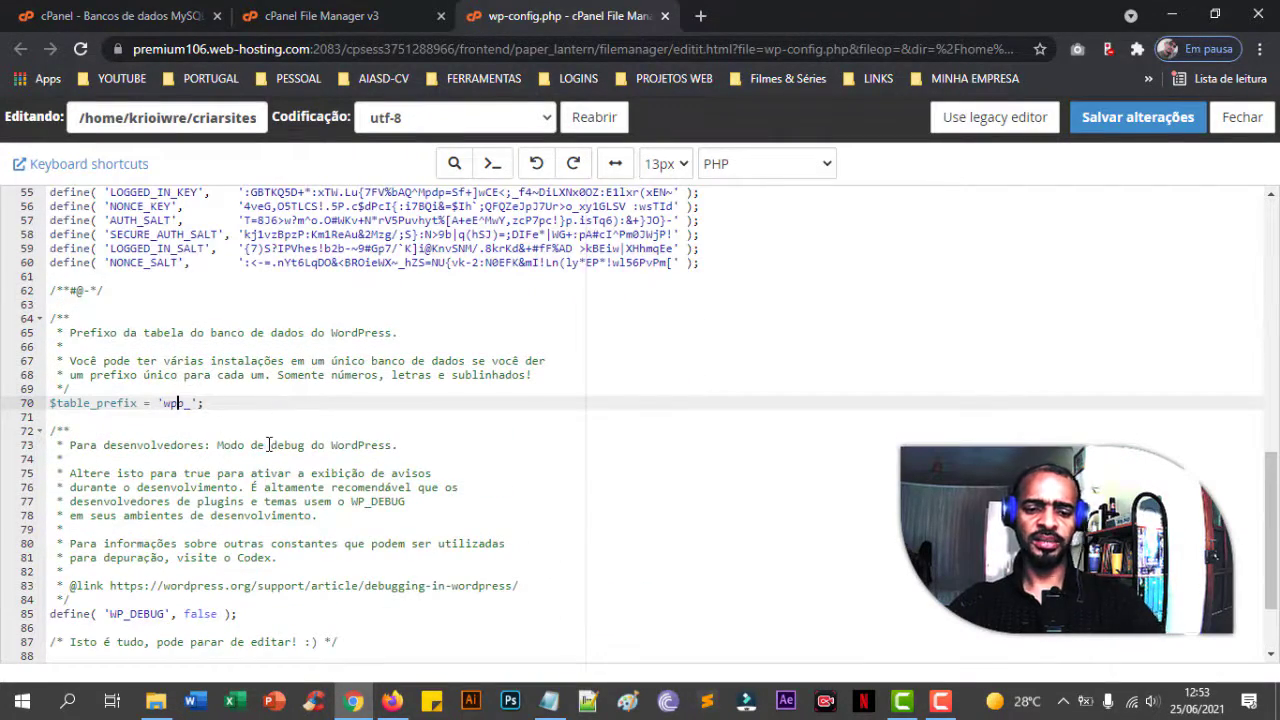
scroll(268, 445, up, 4)
scroll(268, 445, up, 5)
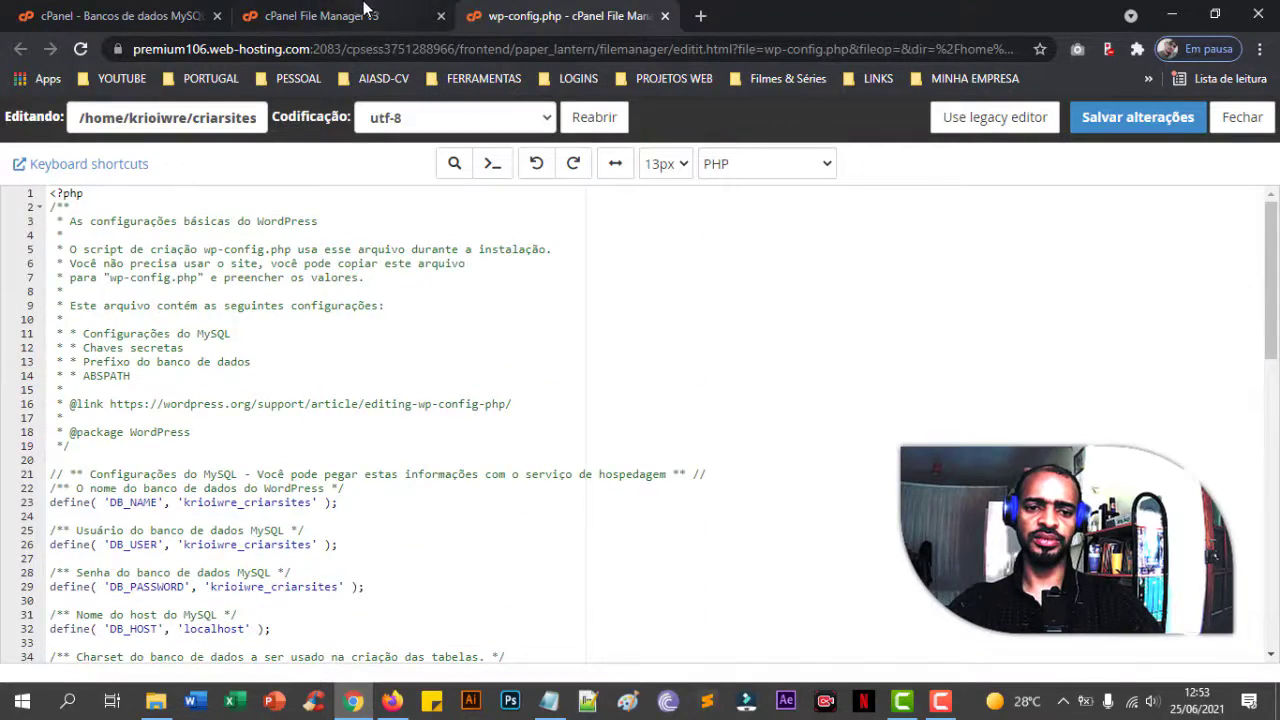
- Open phpMyAdmin from the cPanel home, view the criarsites database's 12 wpp_ tables, then return to File Manager
click(366, 12)
click(140, 10)
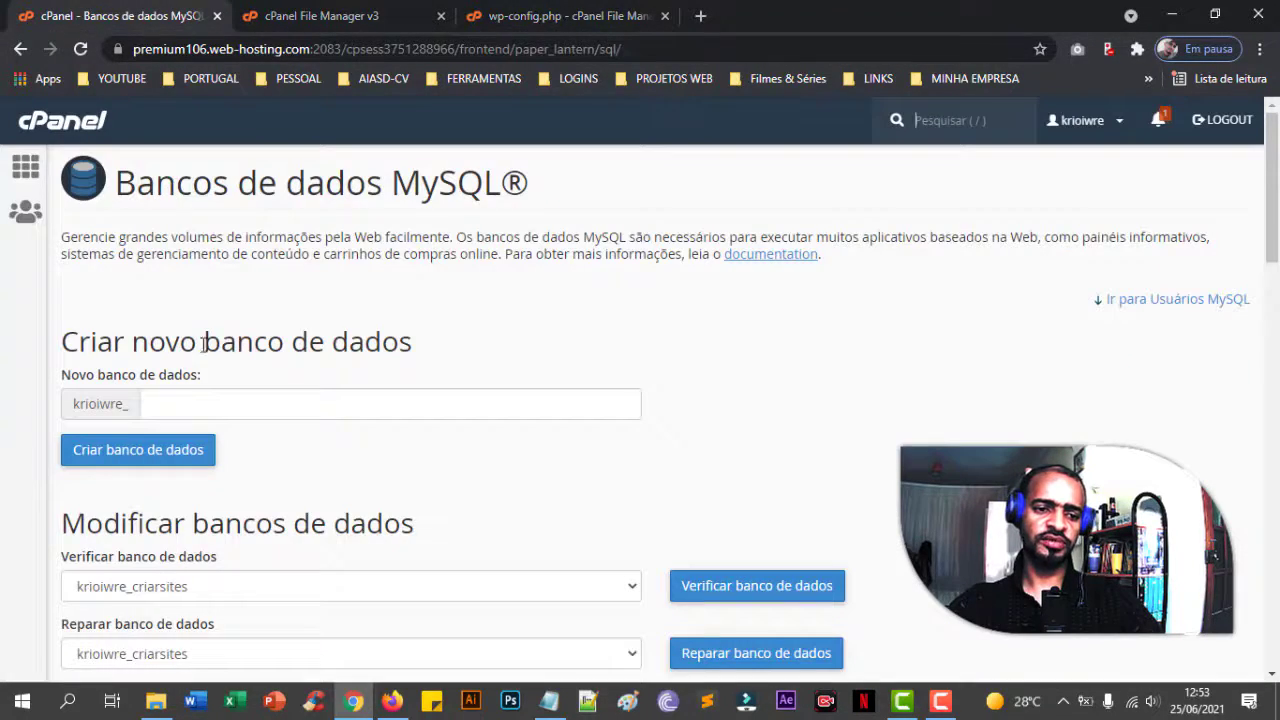
click(25, 167)
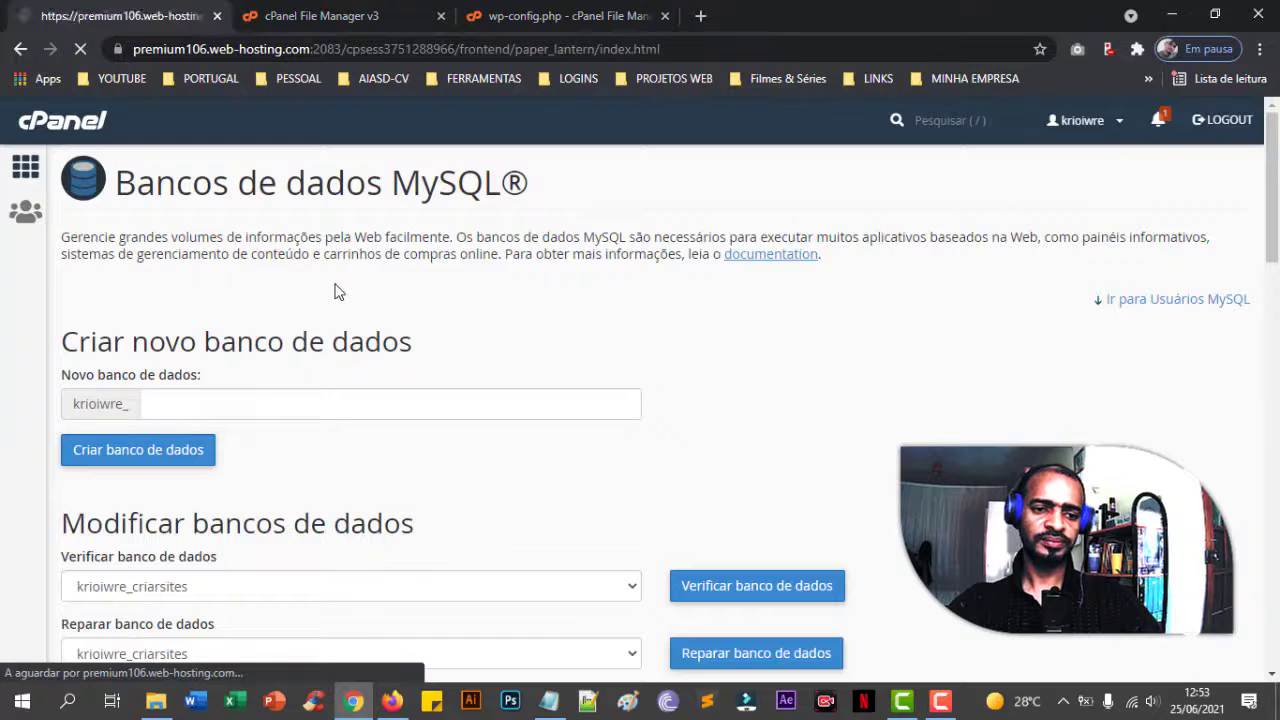
scroll(460, 384, down, 10)
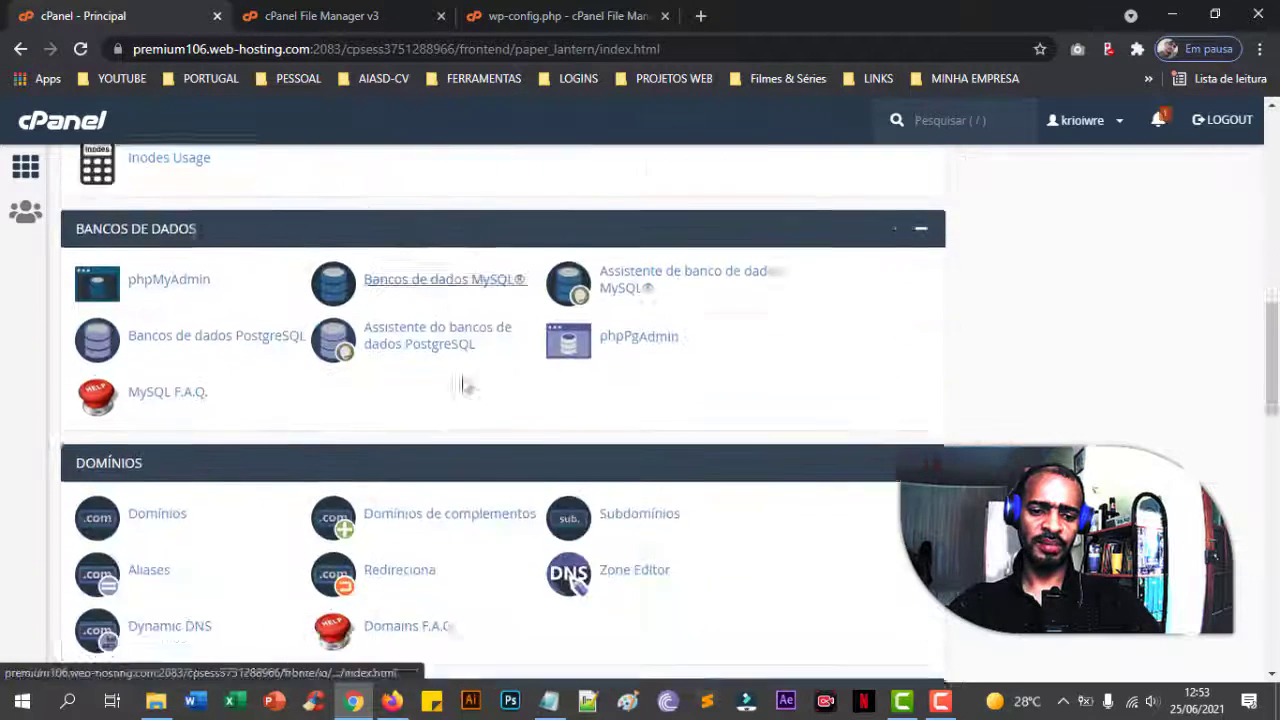
scroll(460, 384, up, 1)
click(205, 325)
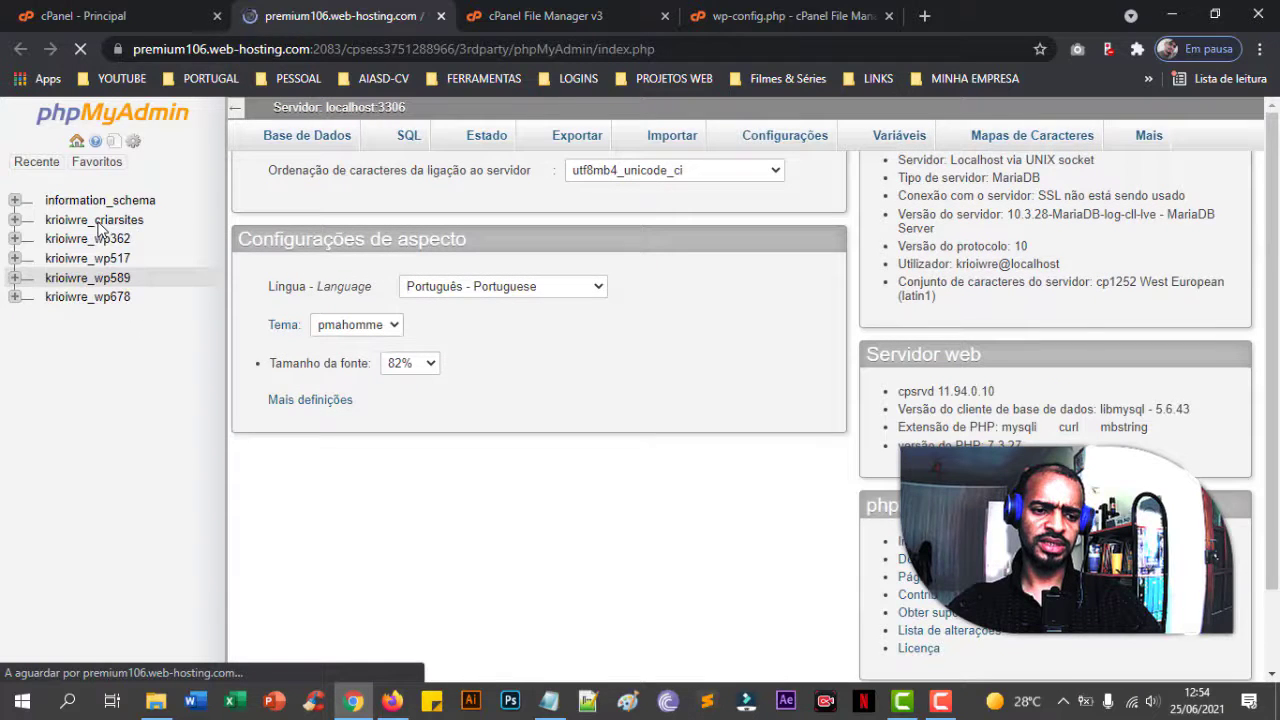
click(132, 222)
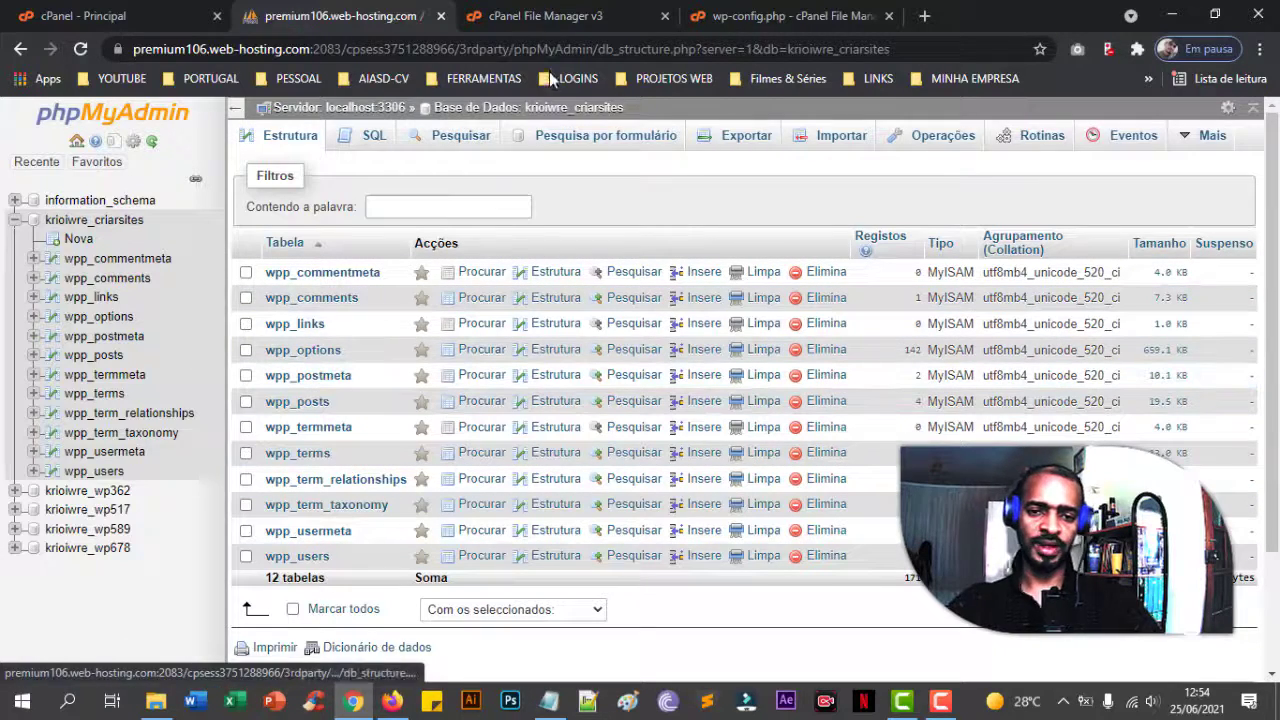
click(554, 23)
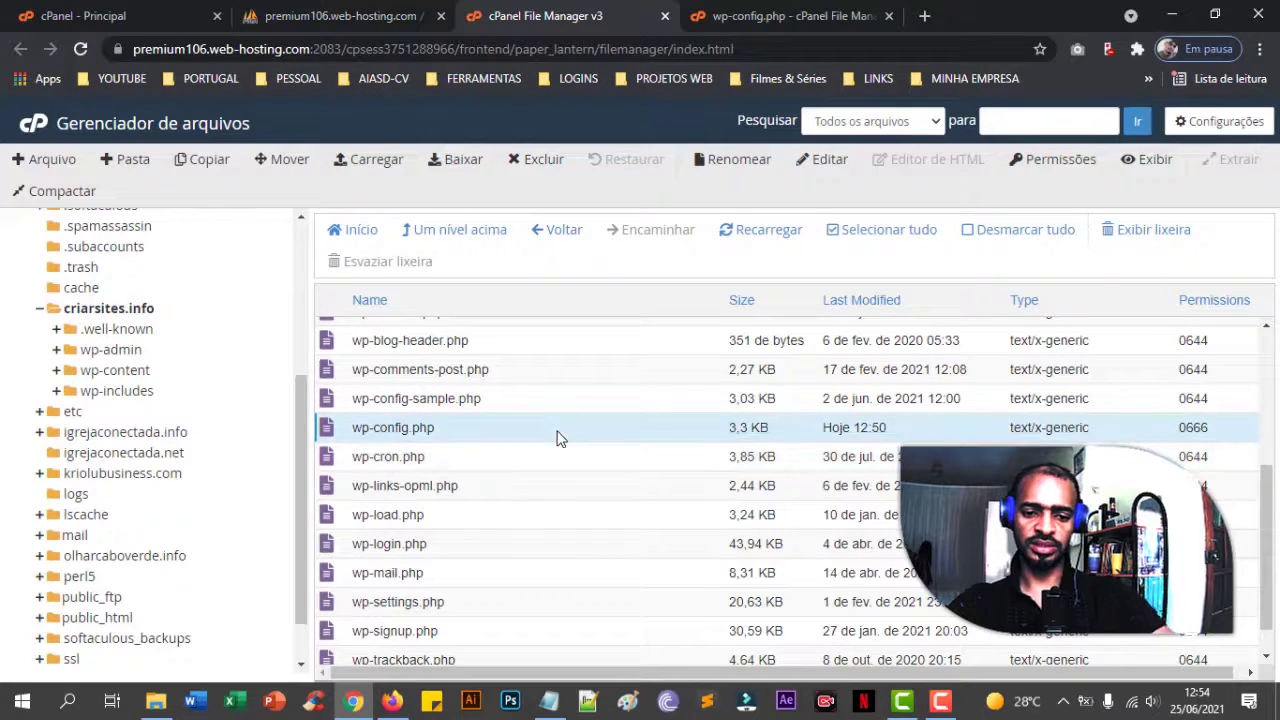
- Move wp-config.php to the trash with Excluir, close its editor, and return to the phpMyAdmin table list
click(538, 163)
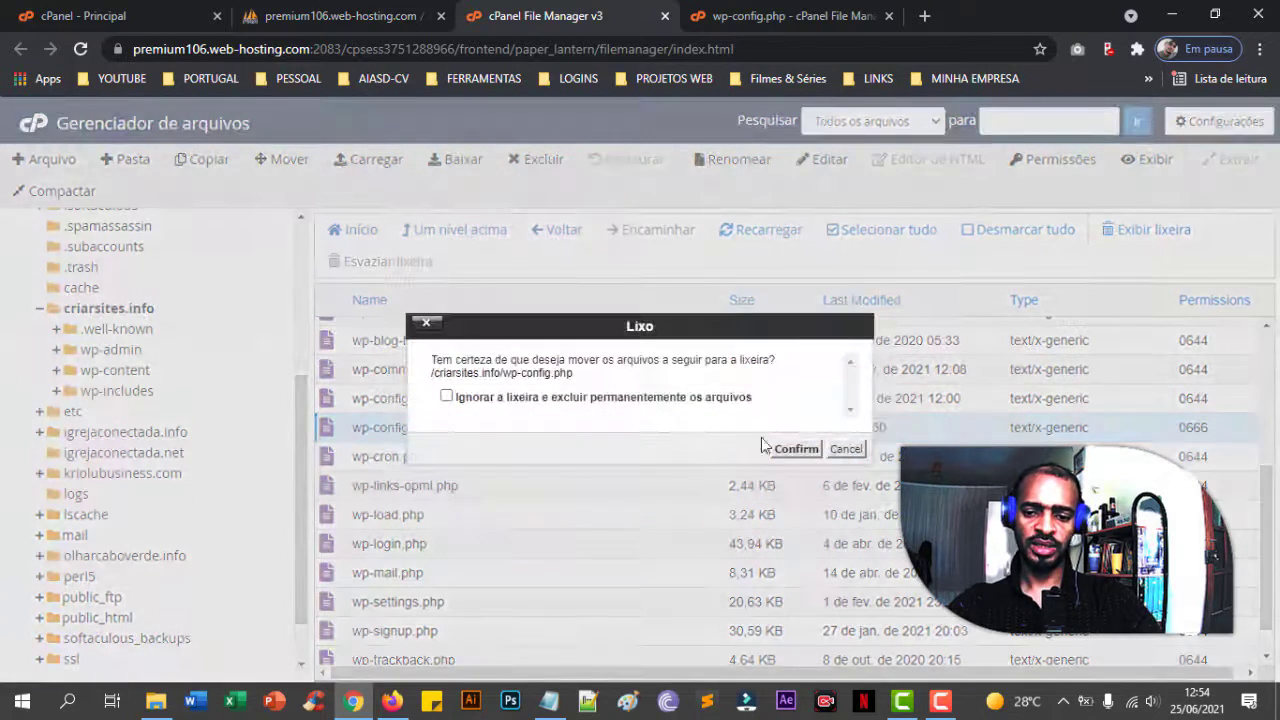
click(795, 456)
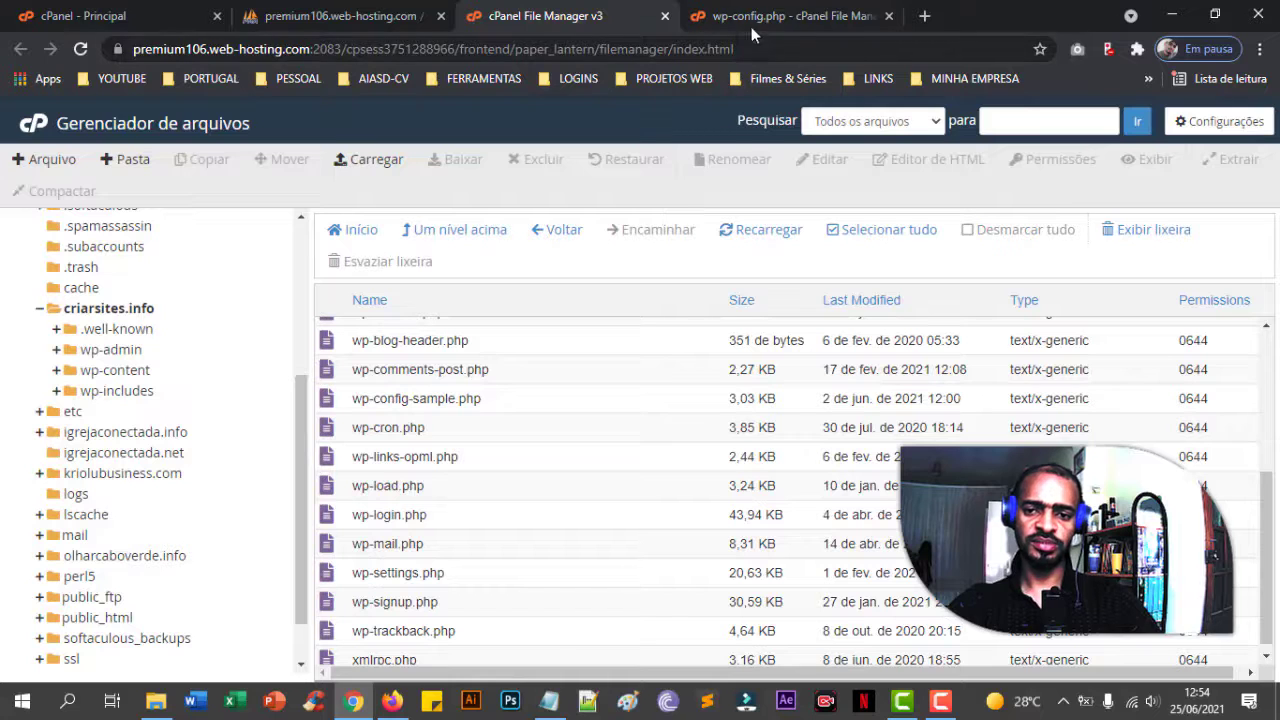
click(757, 22)
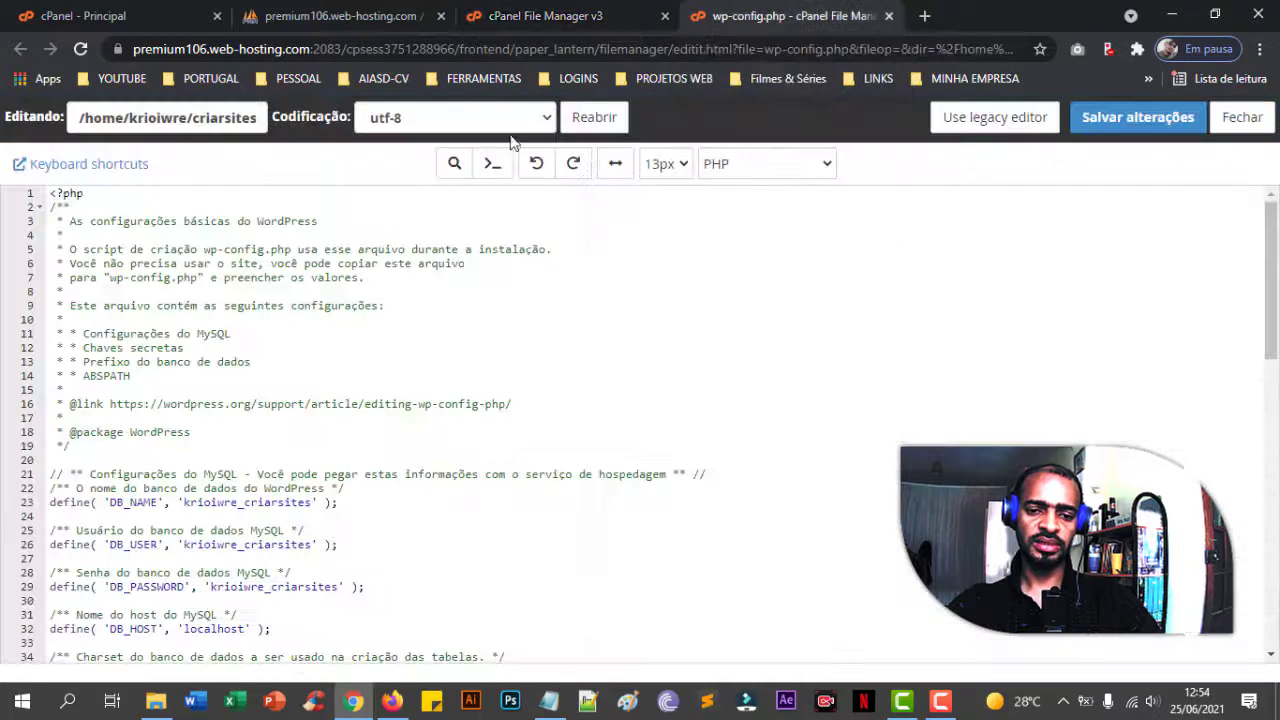
click(889, 17)
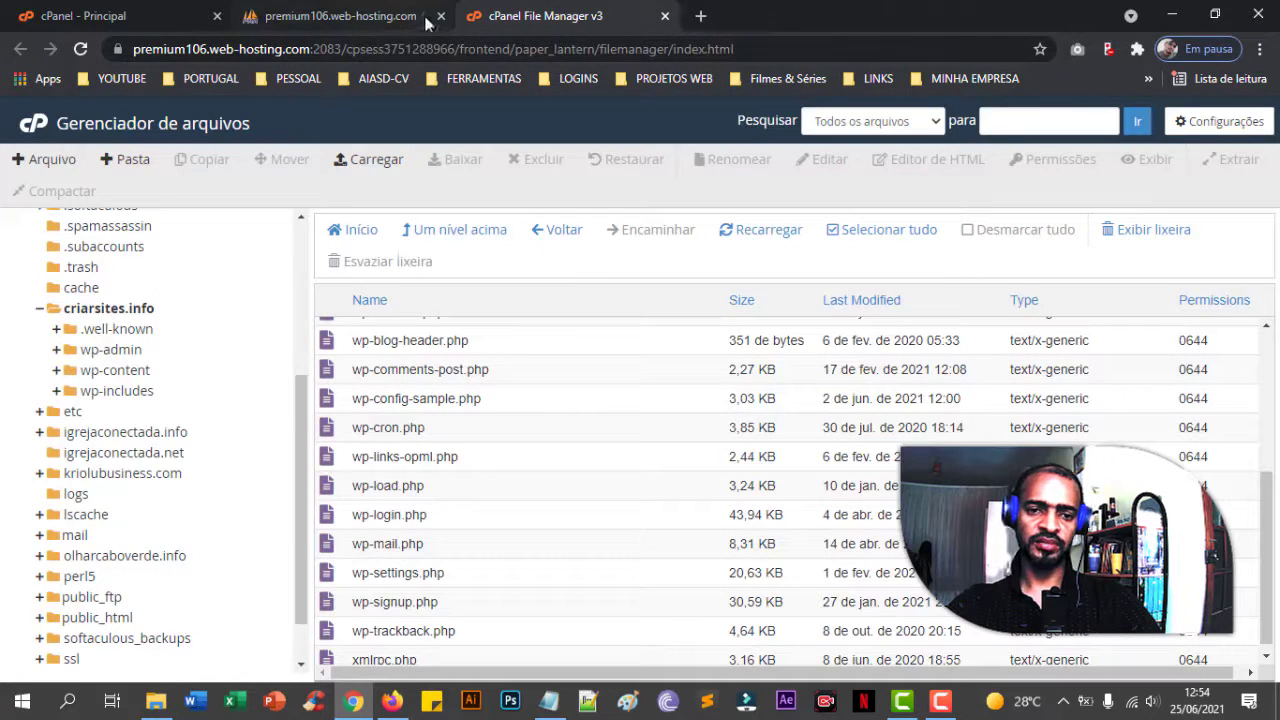
click(395, 20)
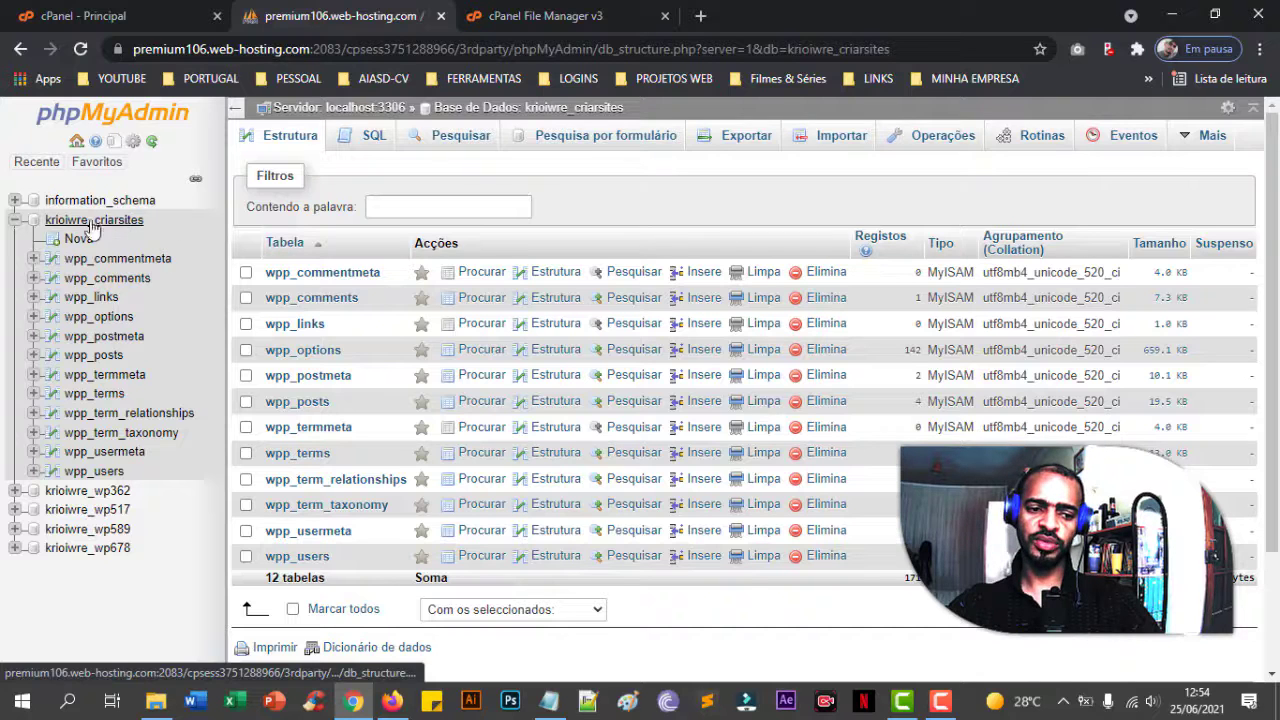
- Mark all twelve wpp_ tables in criarsites, drop them with Elimina, and confirm with Sim
click(90, 16)
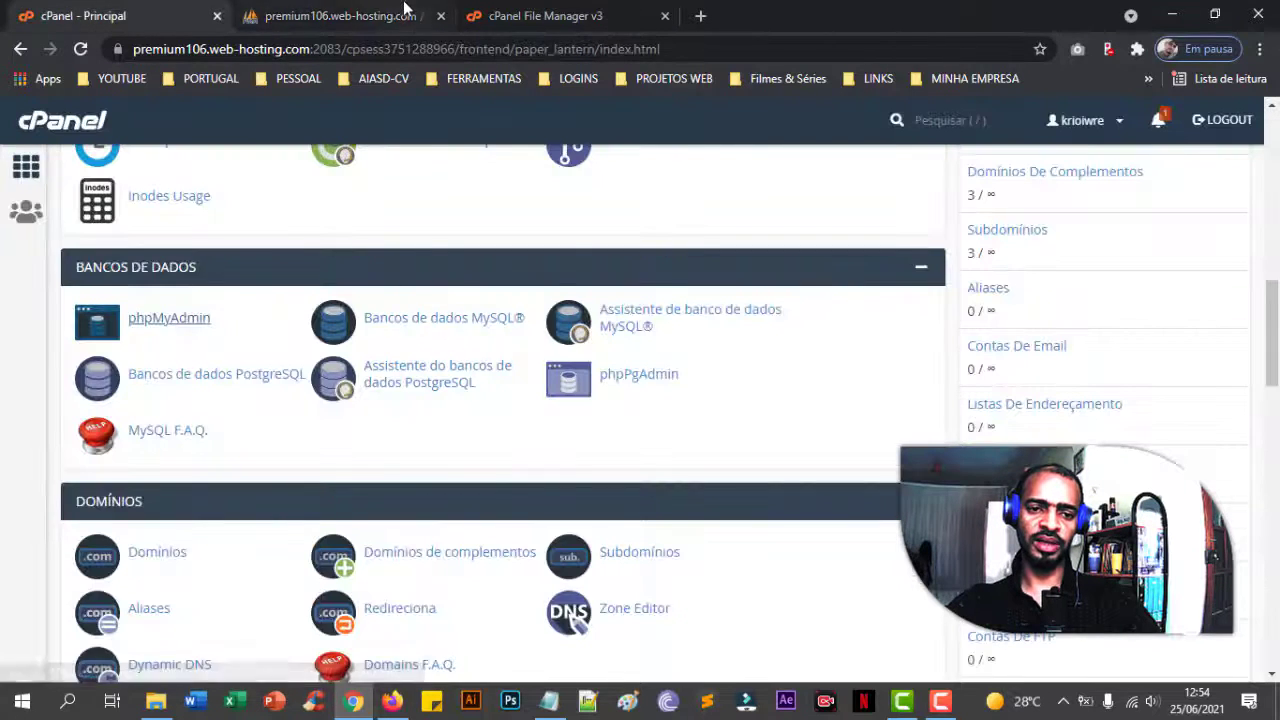
click(169, 317)
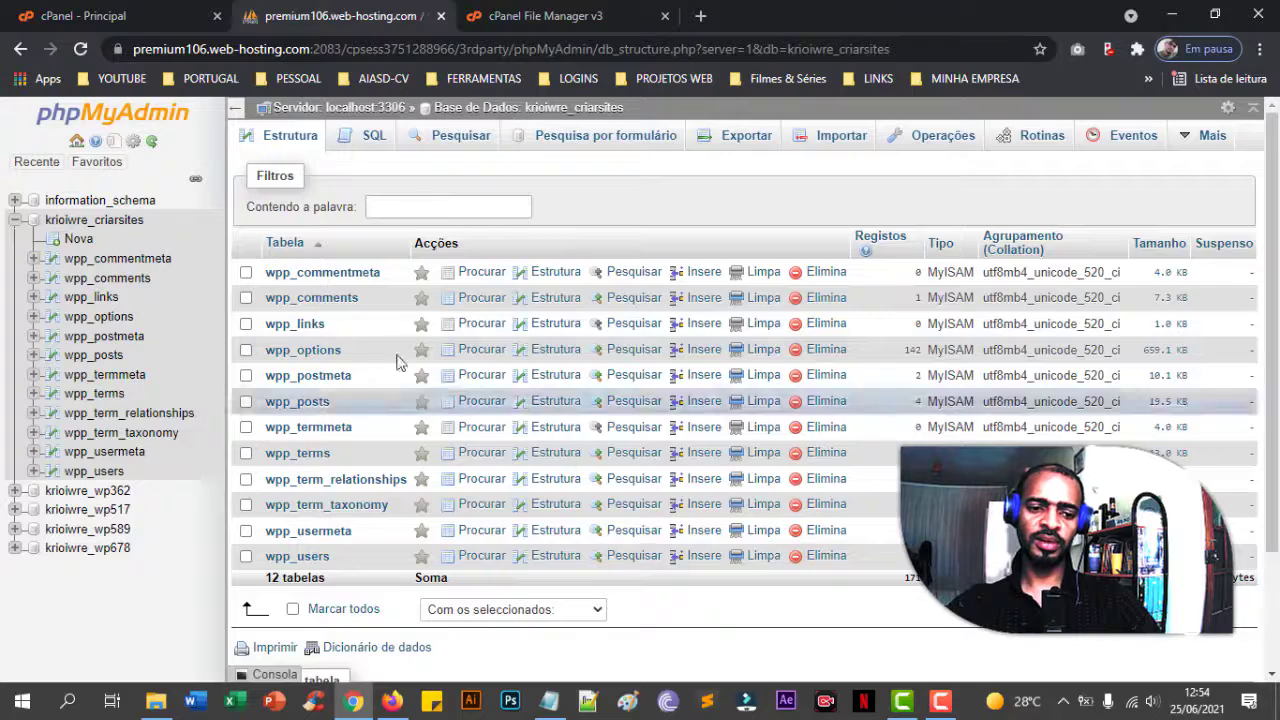
click(292, 610)
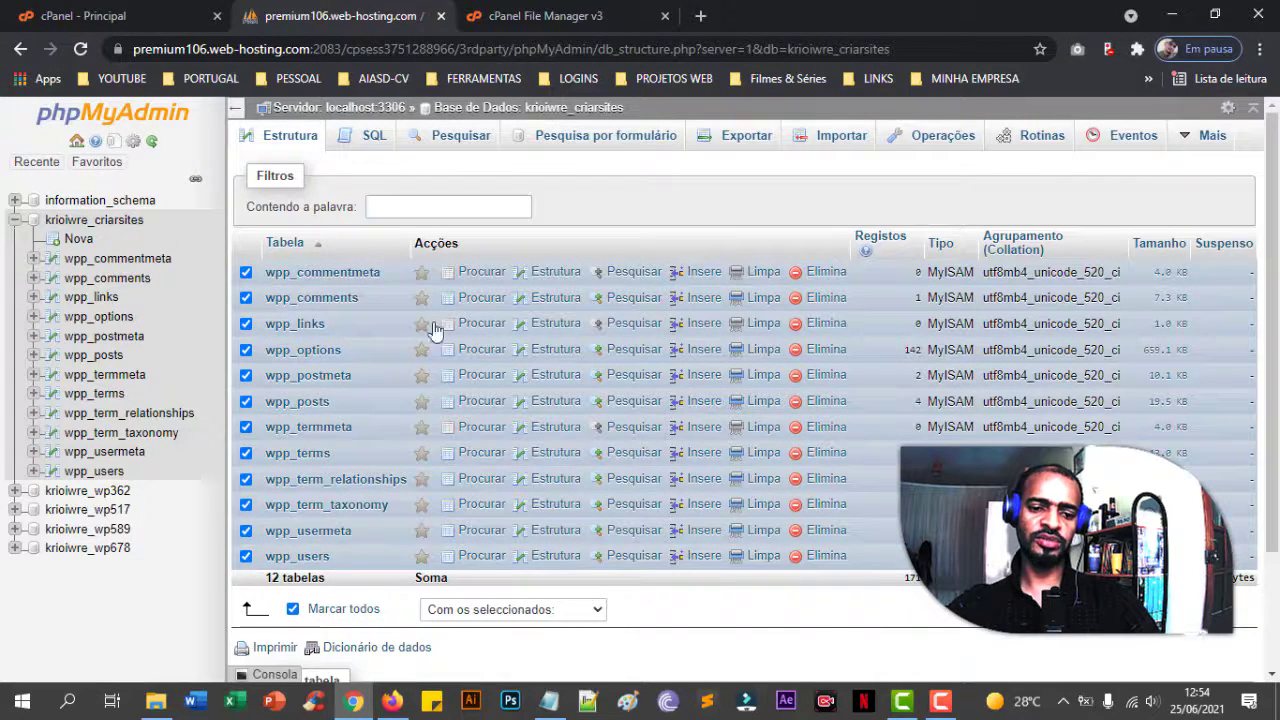
scroll(413, 388, down, 1)
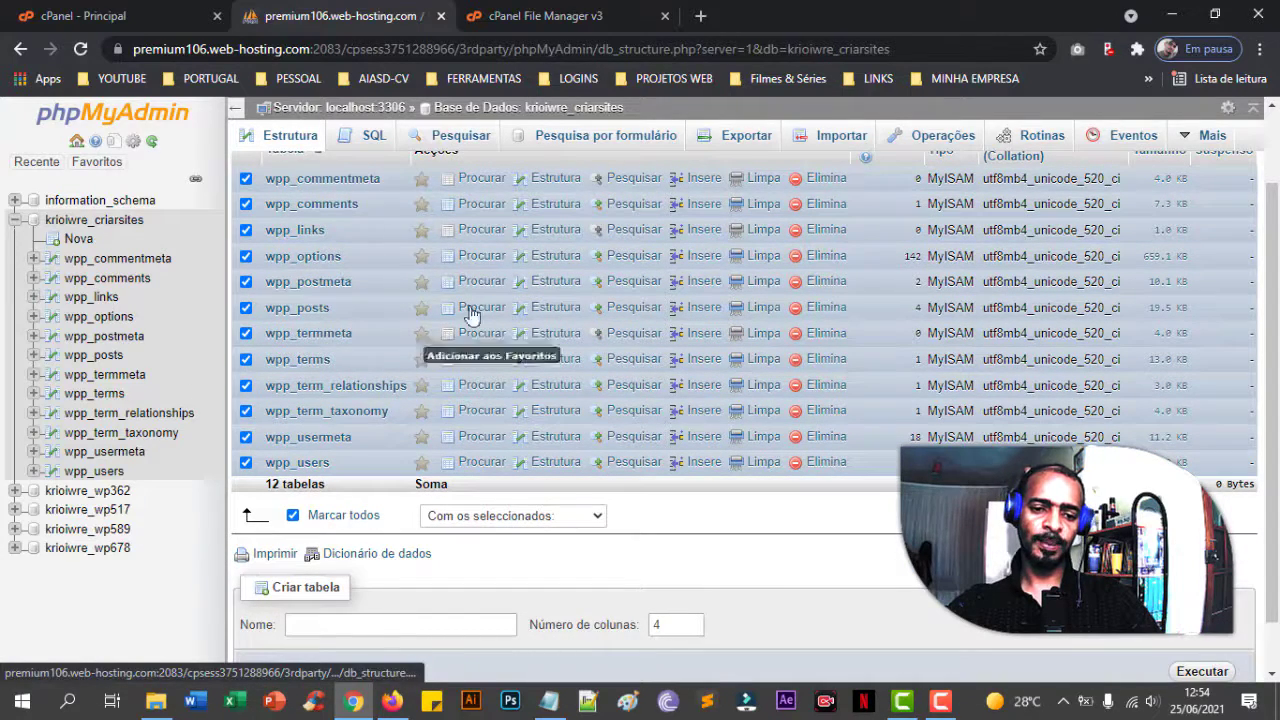
click(530, 517)
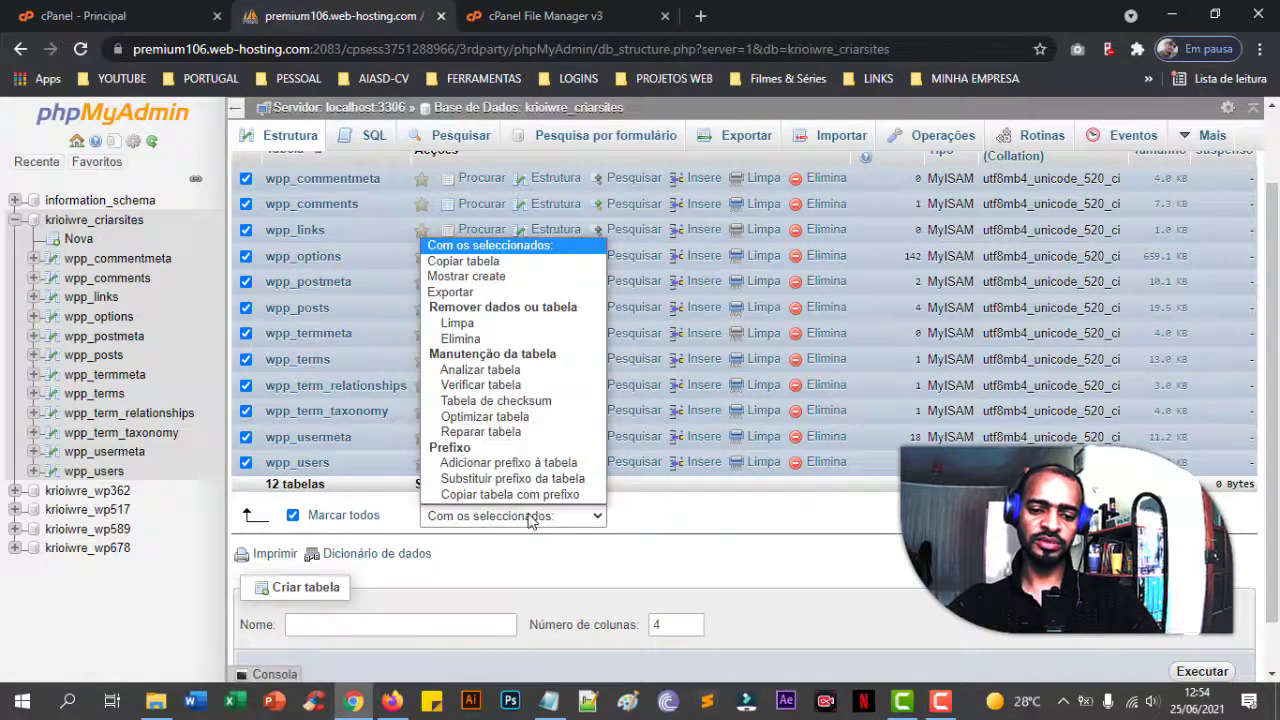
click(528, 339)
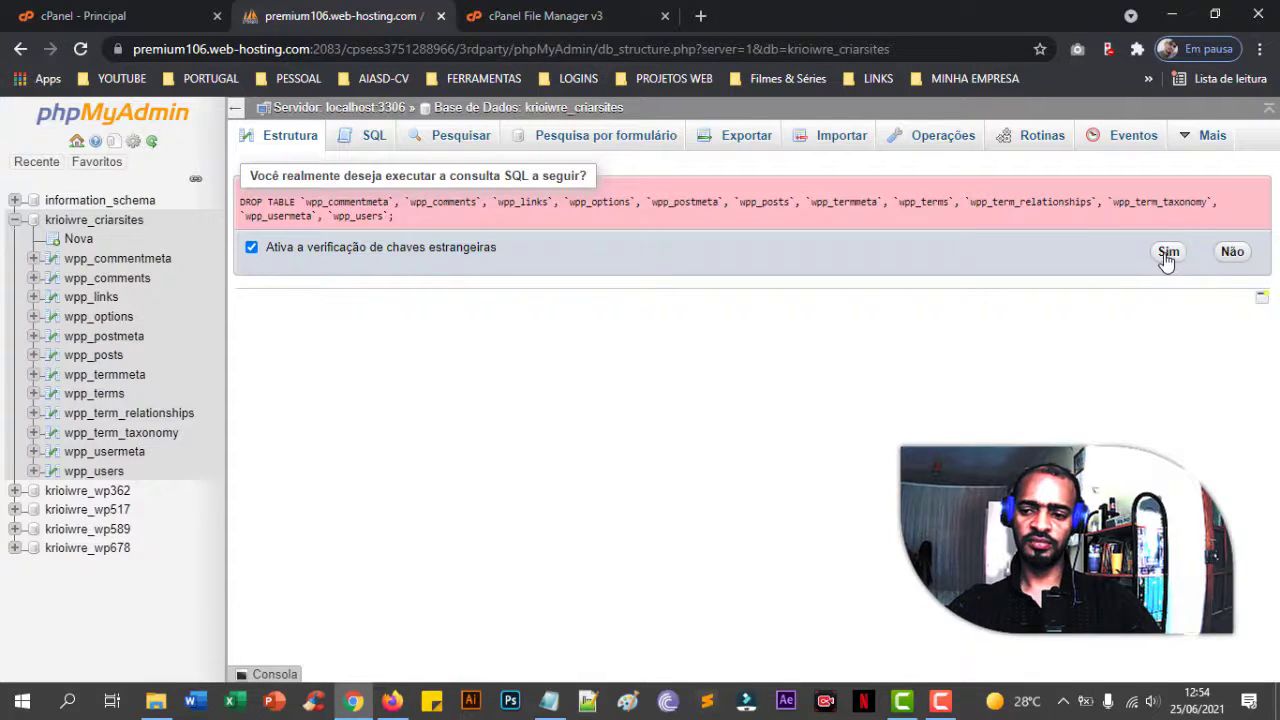
click(1167, 252)
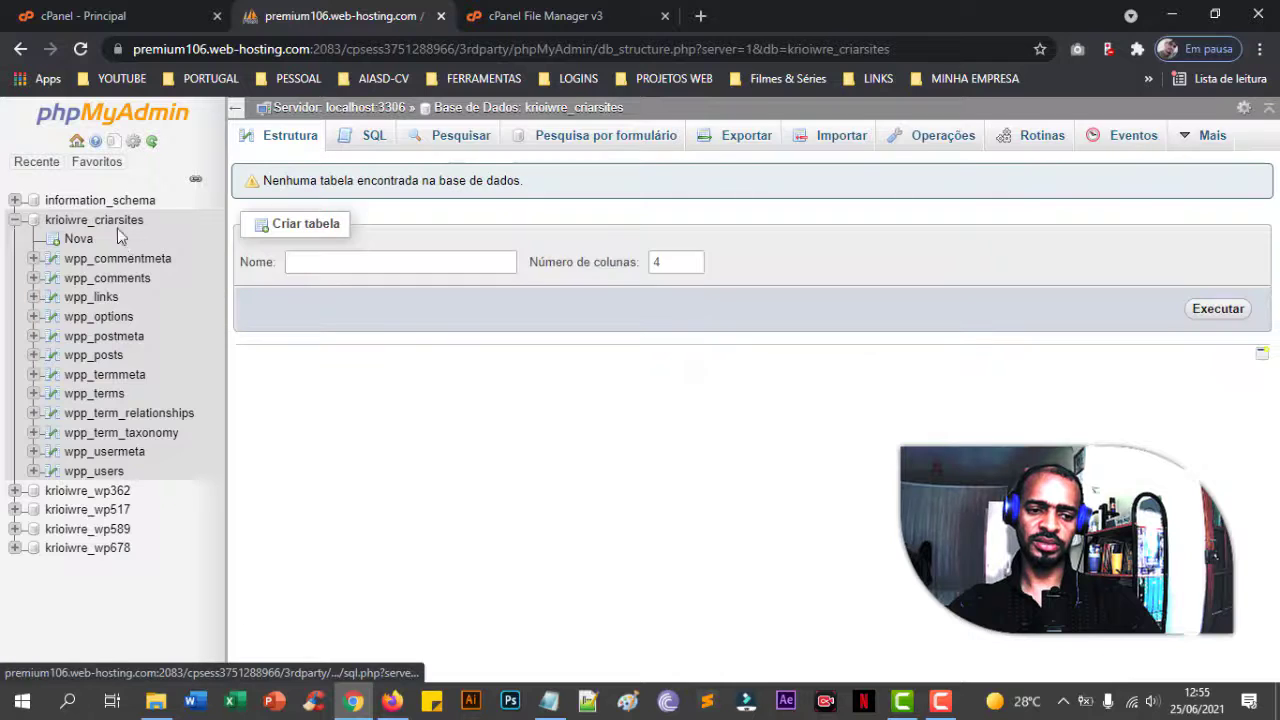
click(117, 226)
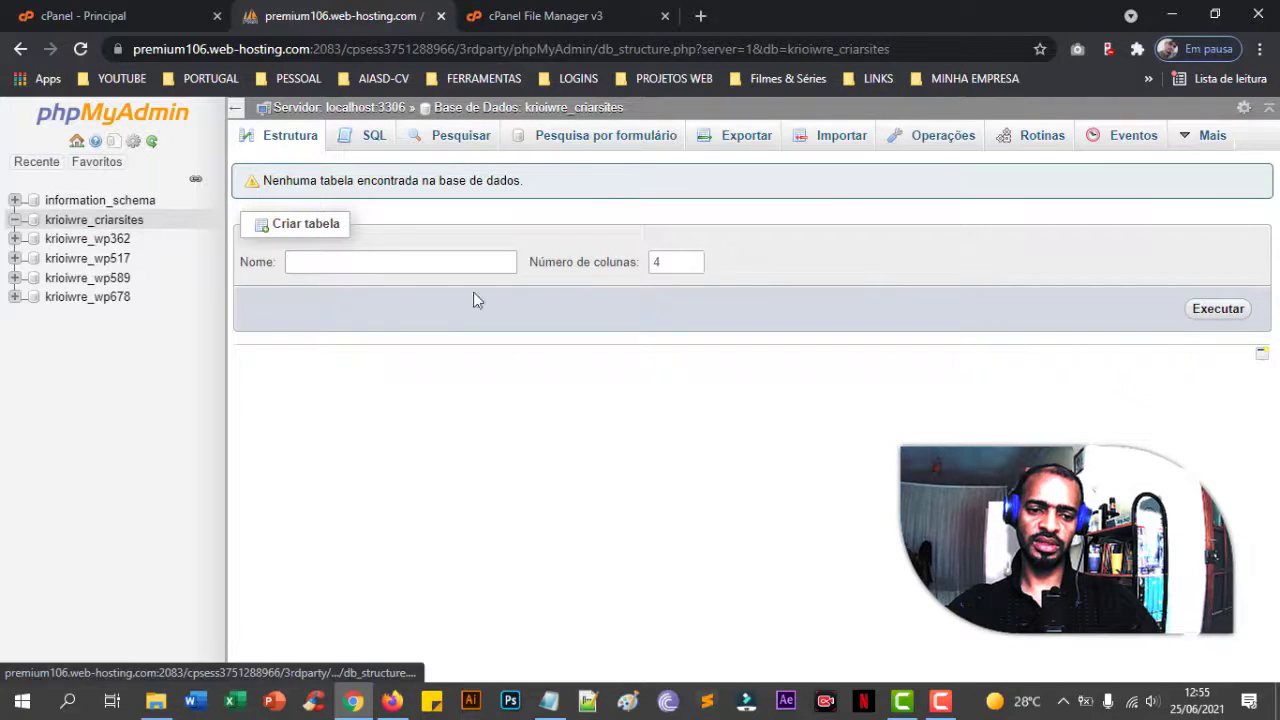
- Load criarsites.info in a new browser tab to check the WordPress setup page, then close it
click(556, 16)
scroll(614, 454, up, 3)
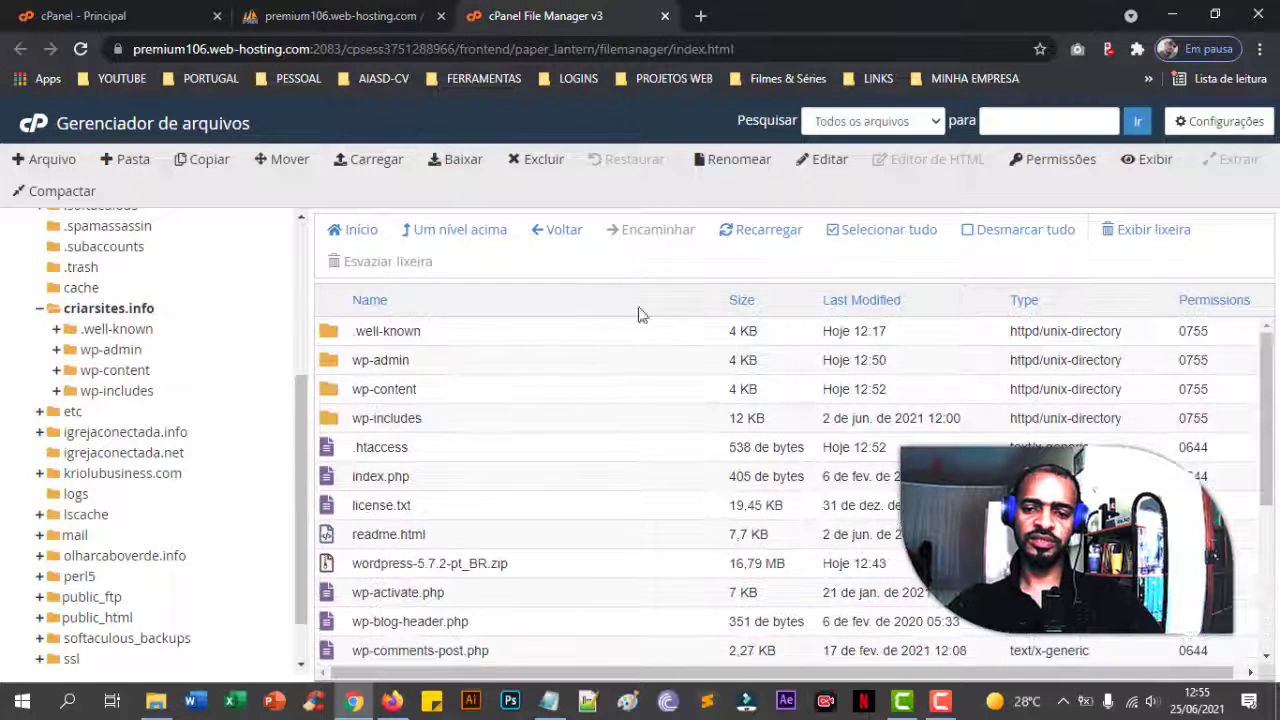
click(700, 16)
text(c)
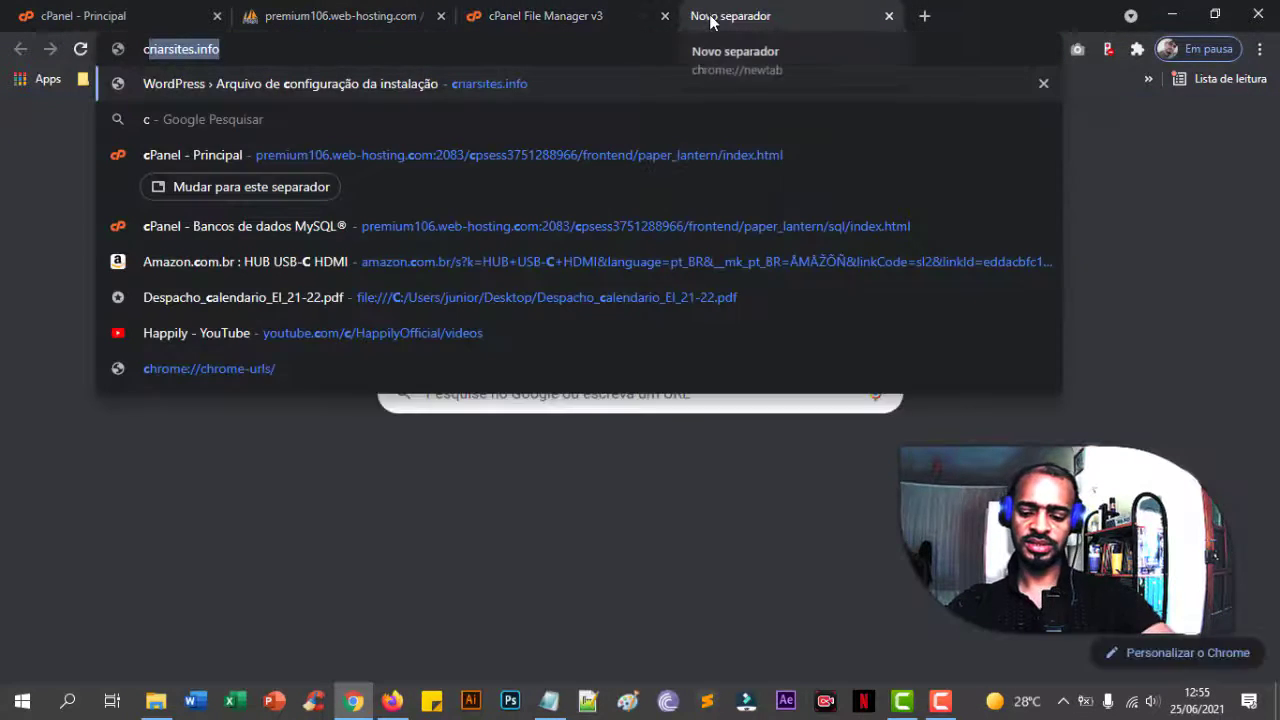
key(Return)
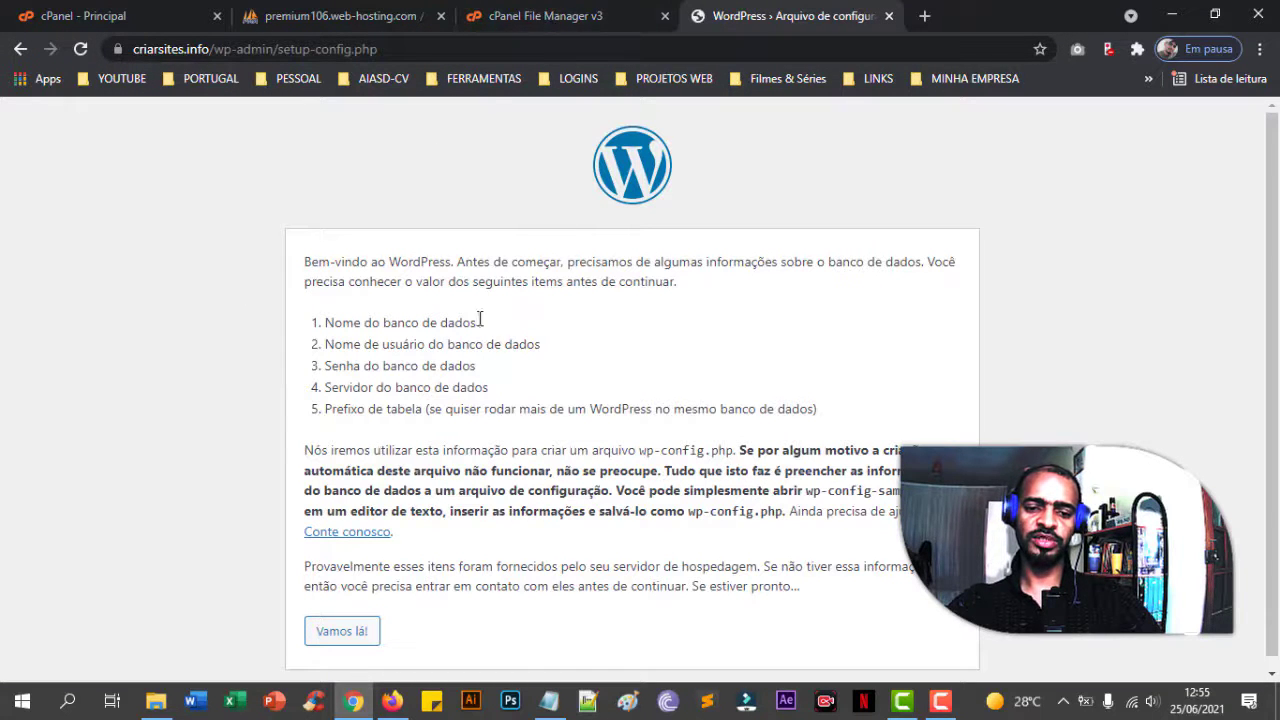
click(510, 14)
scroll(450, 460, down, 5)
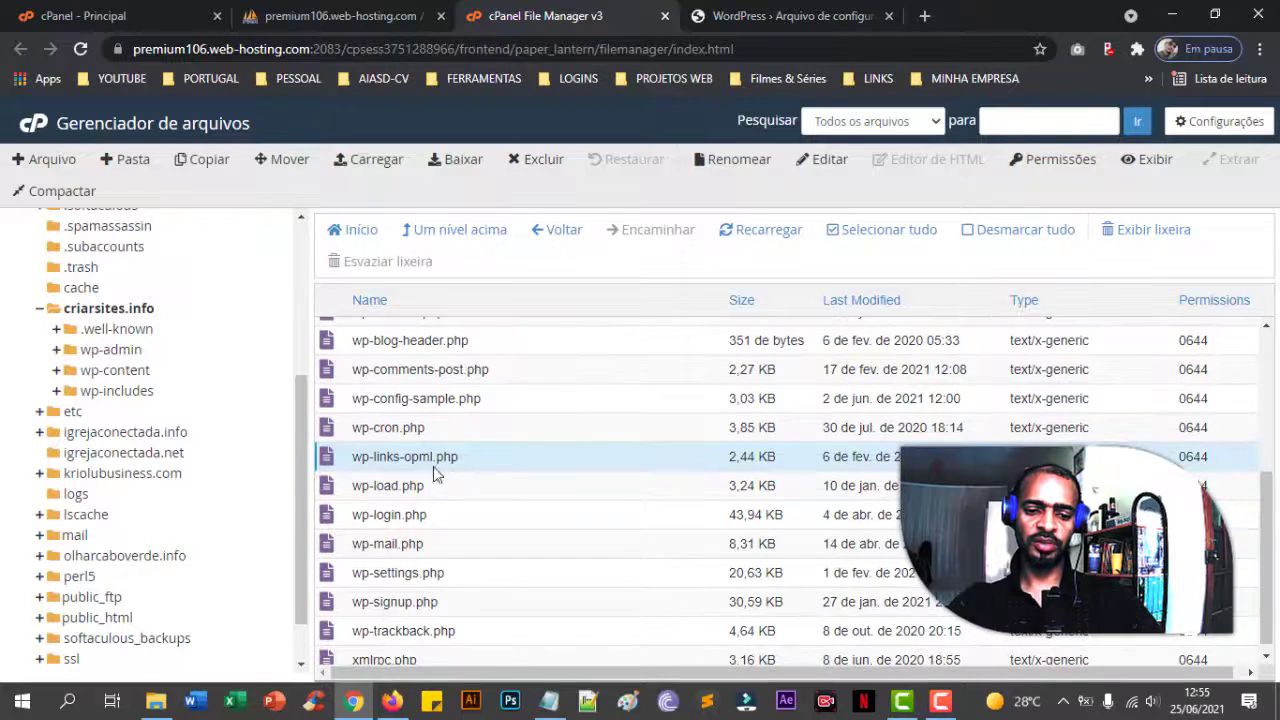
click(447, 399)
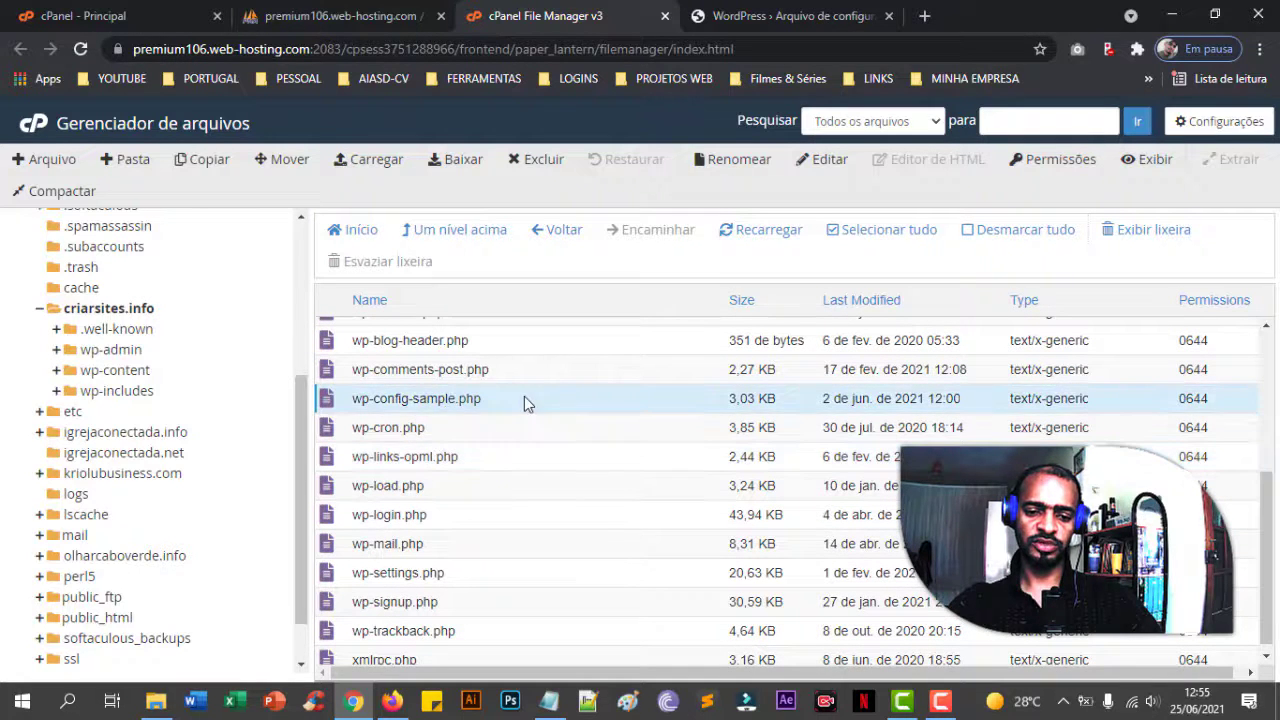
key(ctrl+Tab)
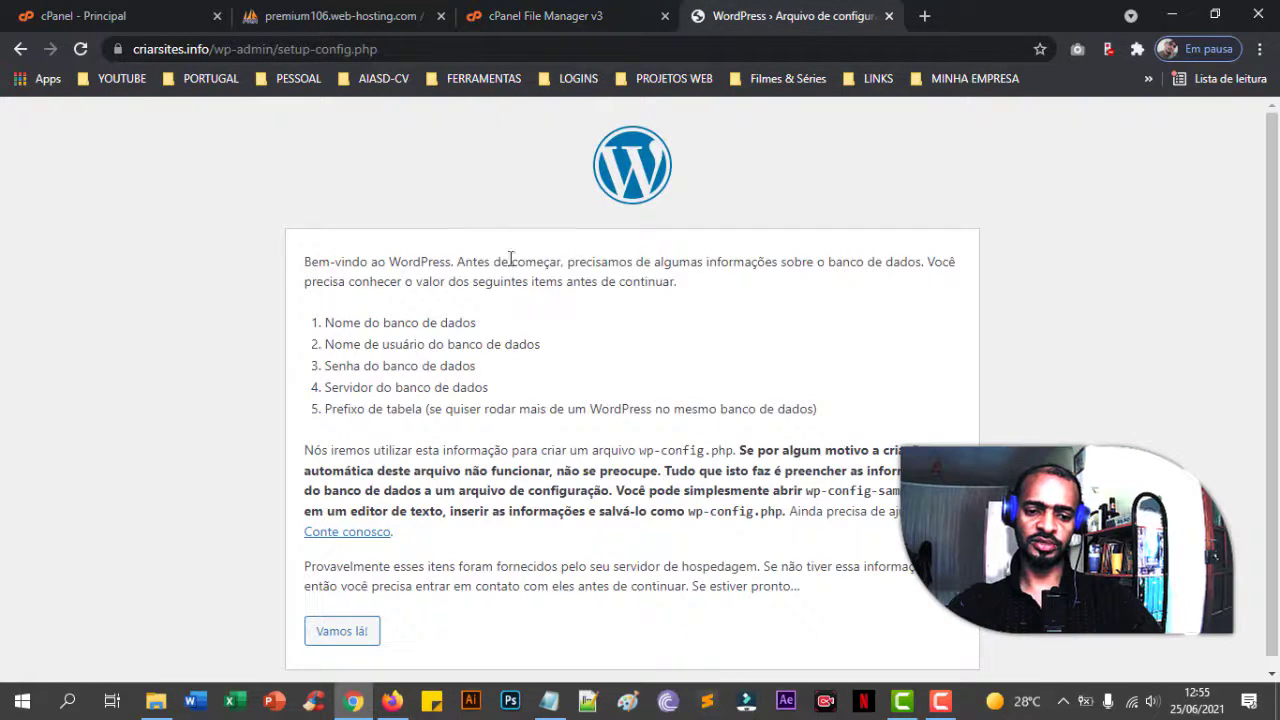
click(889, 16)
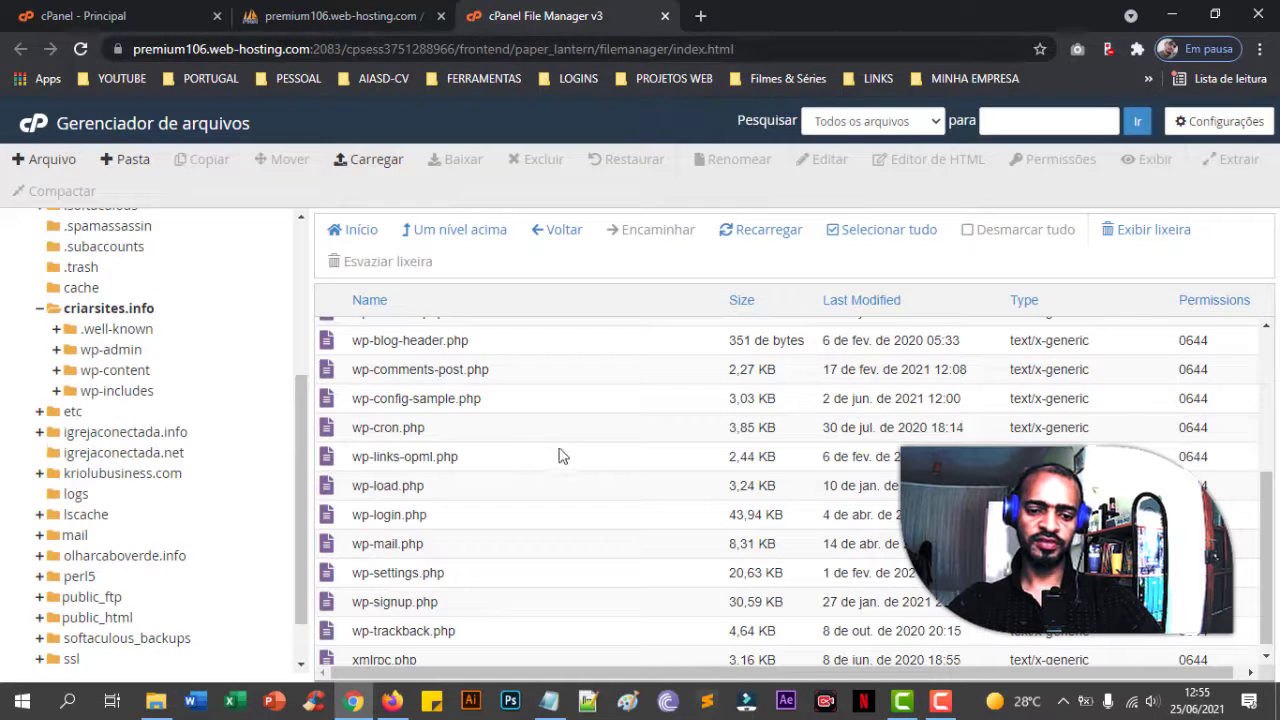
- Rename wp-config-sample.php to wp-config.php in the criarsites.info folder
click(468, 399)
click(449, 399)
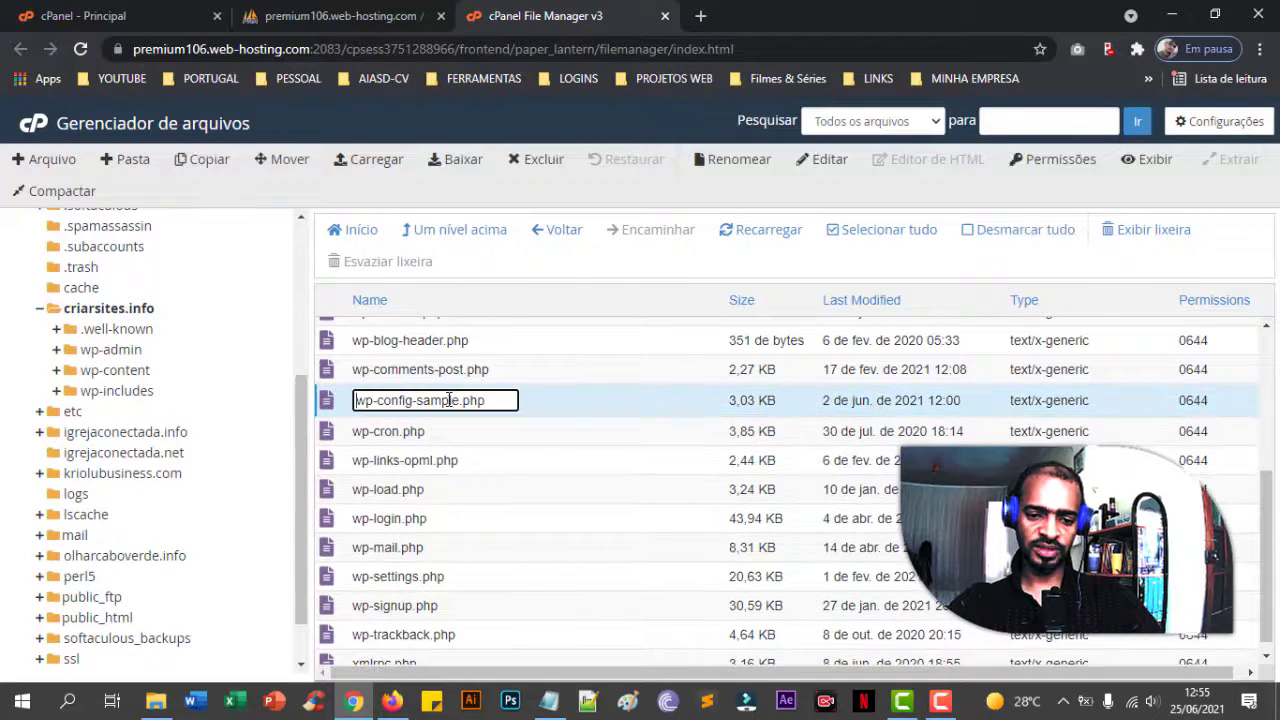
key(BackSpace)
key(BackSpace)
key(BackSpace)
key(BackSpace)
key(BackSpace)
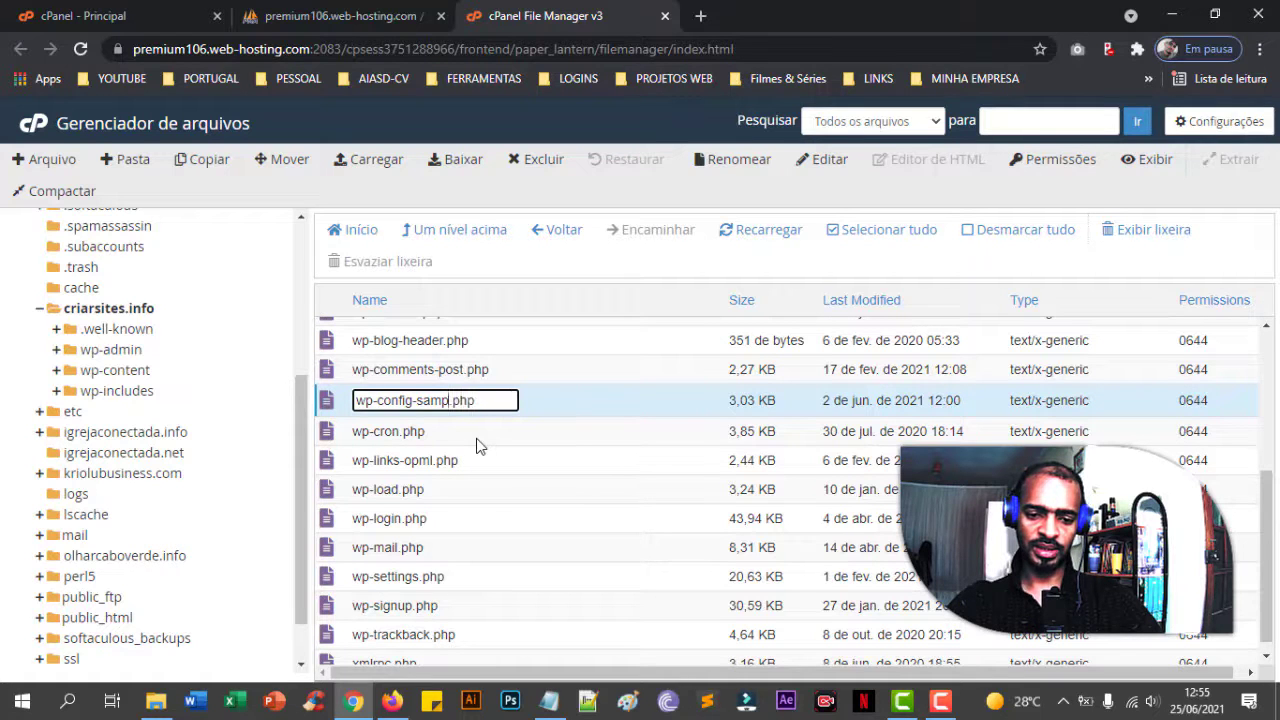
key(Return)
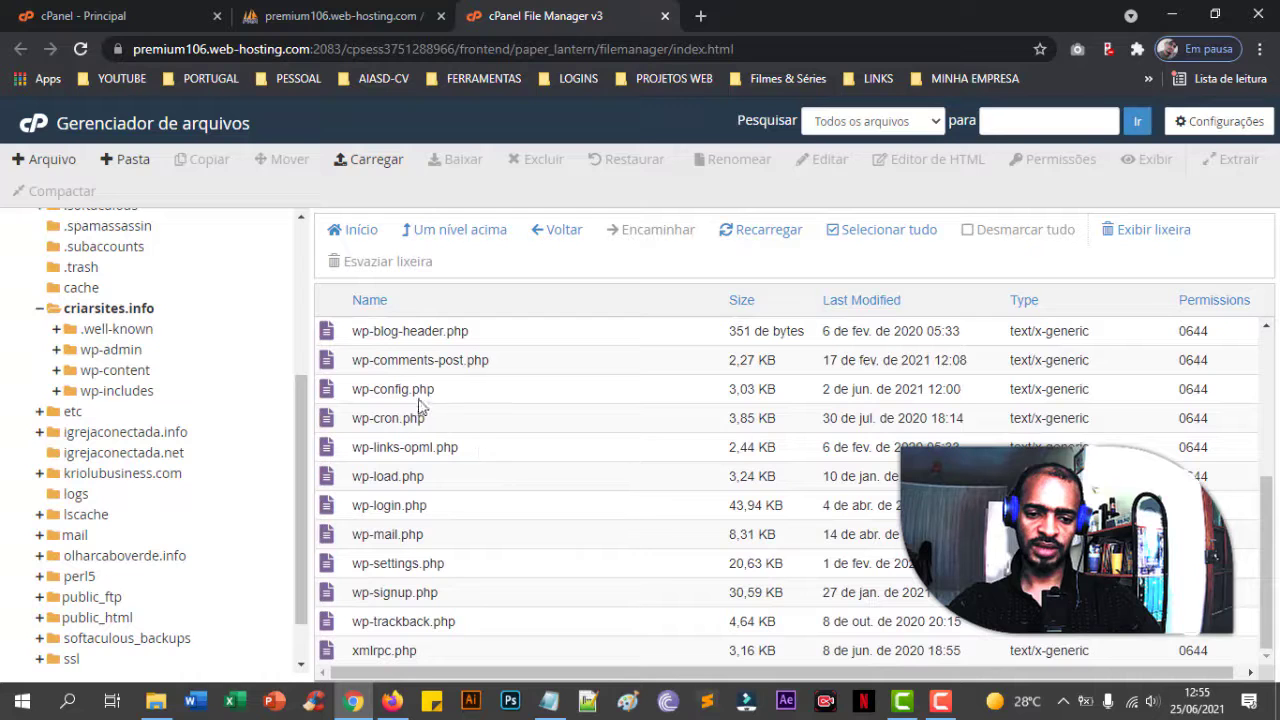
click(411, 388)
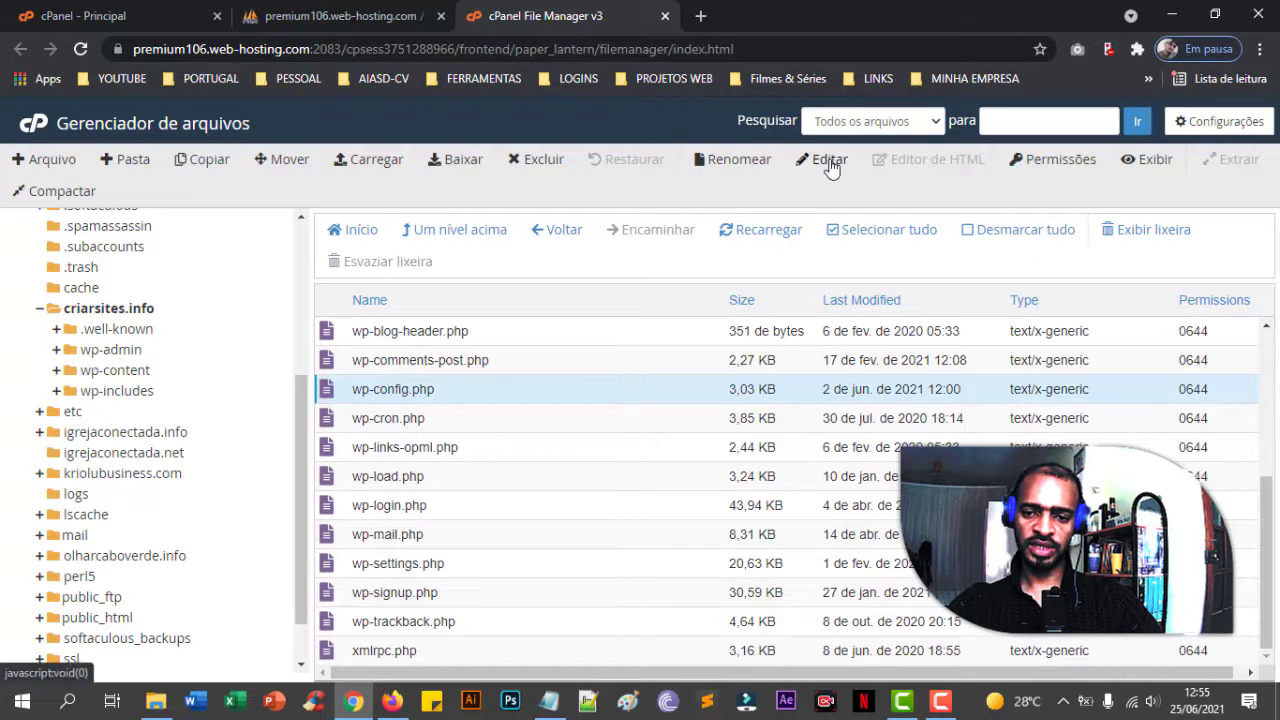
- In wp-config.php, replace the DB_NAME, DB_USER and DB_PASSWORD placeholders with the criarsites database values
click(824, 159)
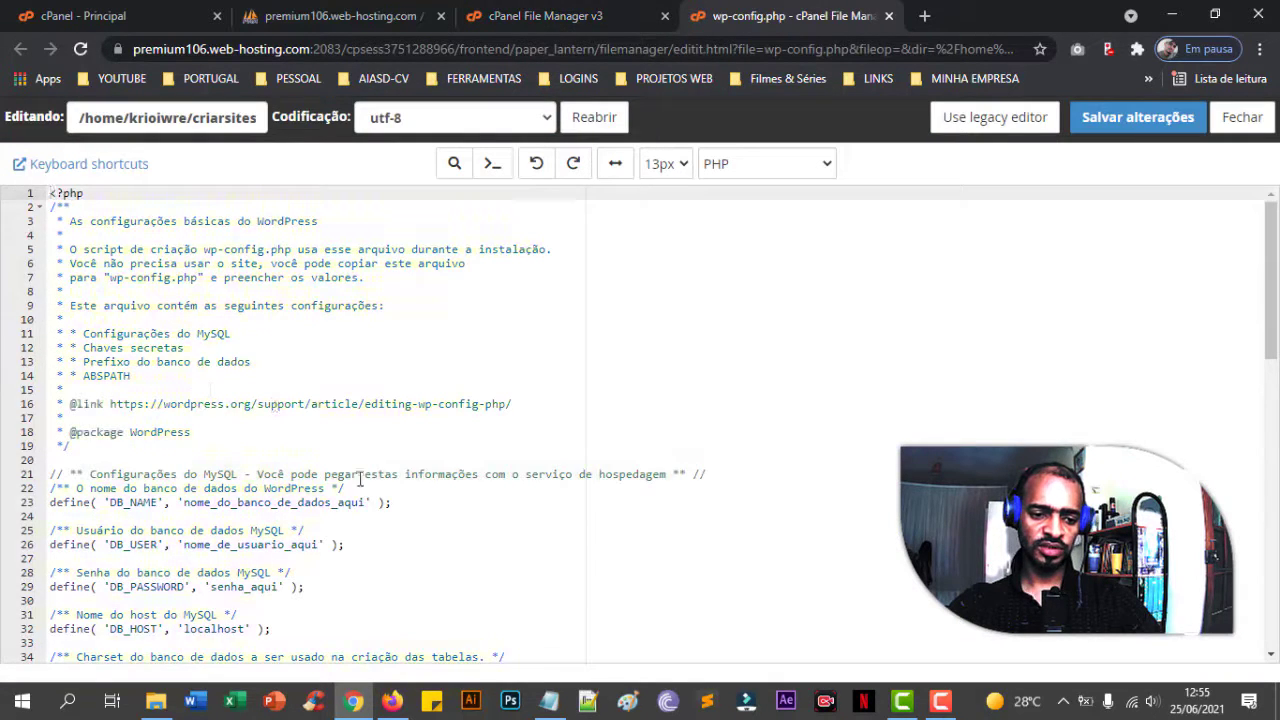
scroll(412, 484, down, 2)
scroll(215, 365, down, 1)
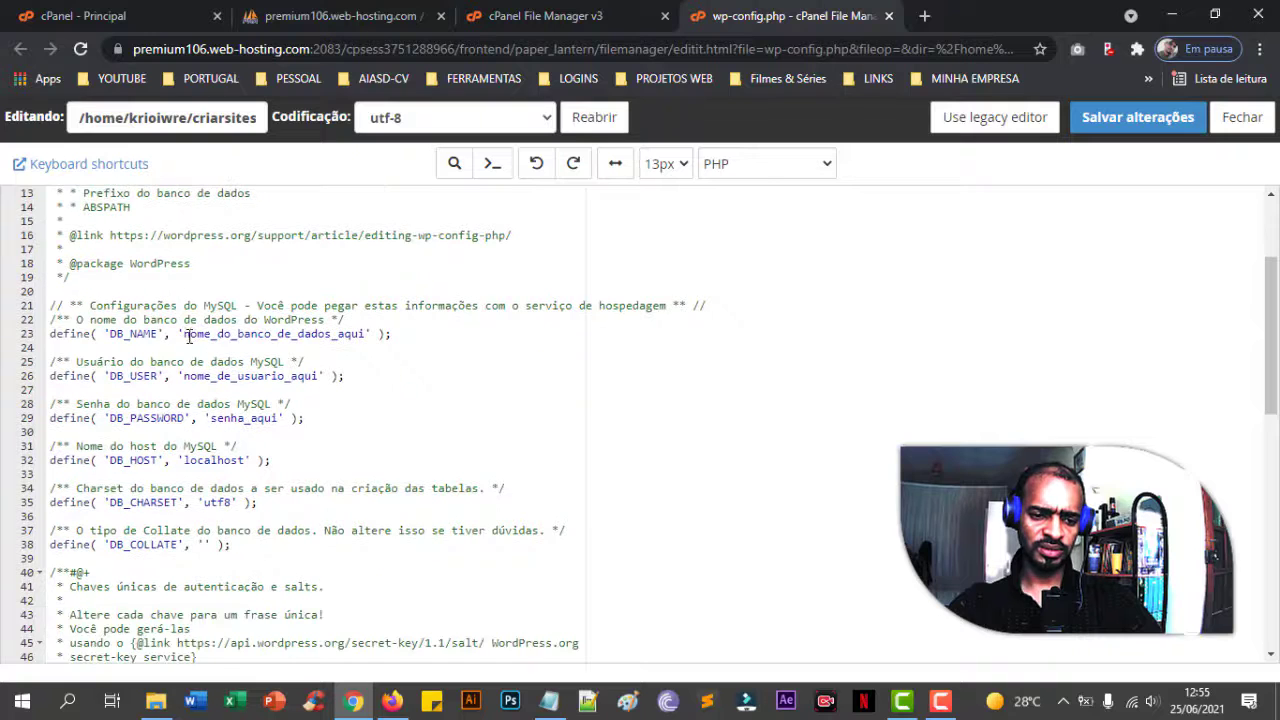
drag(186, 335, 360, 334)
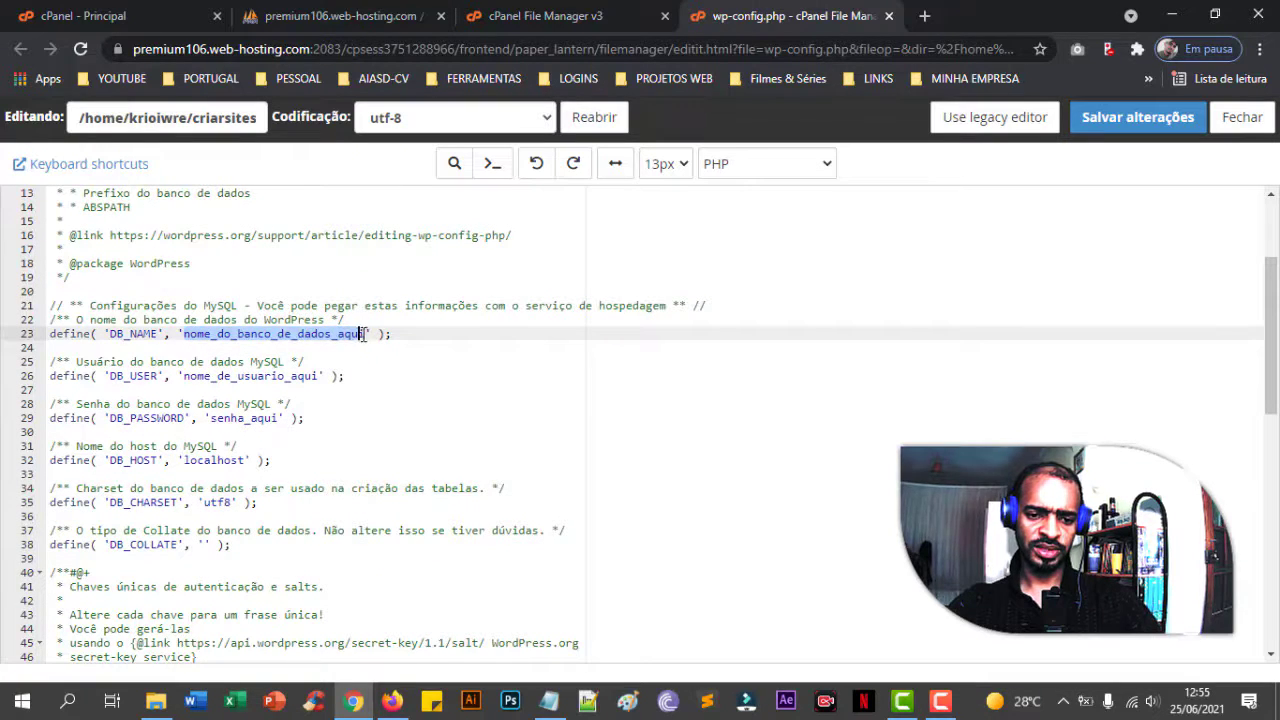
text(krioiwre_criarsites)
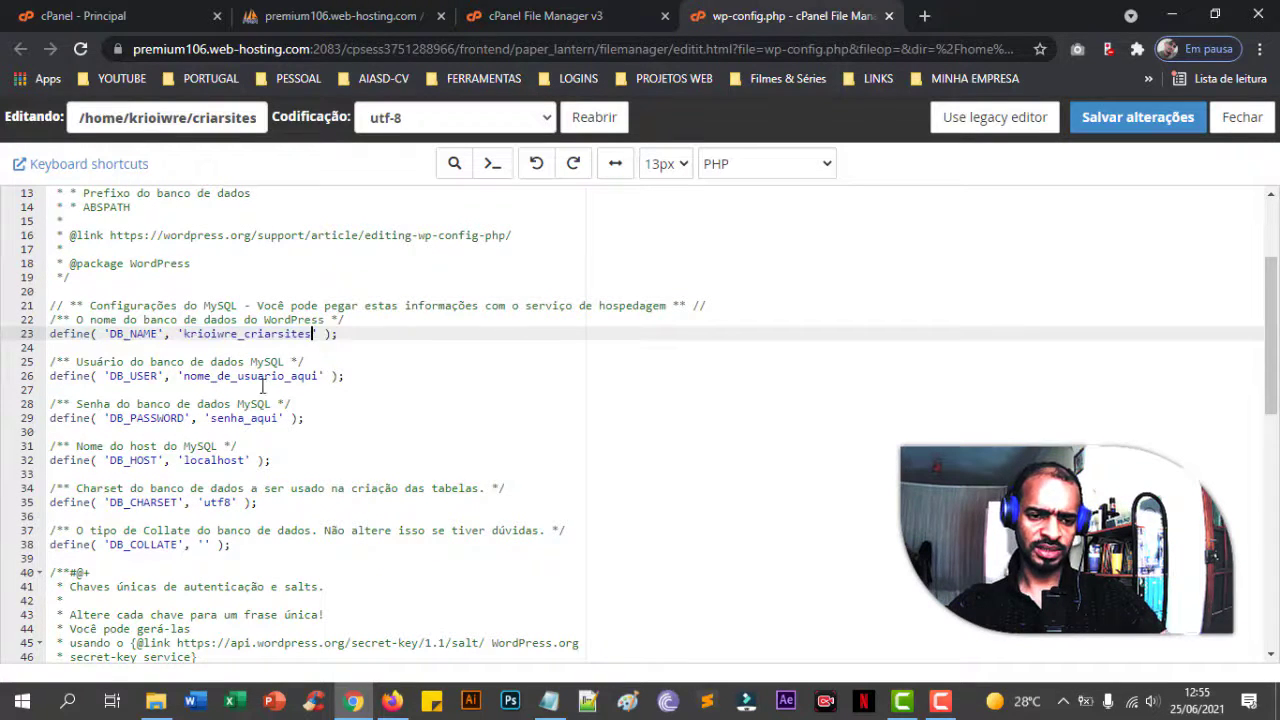
drag(184, 376, 314, 376)
text(krioiwre_criarsites)
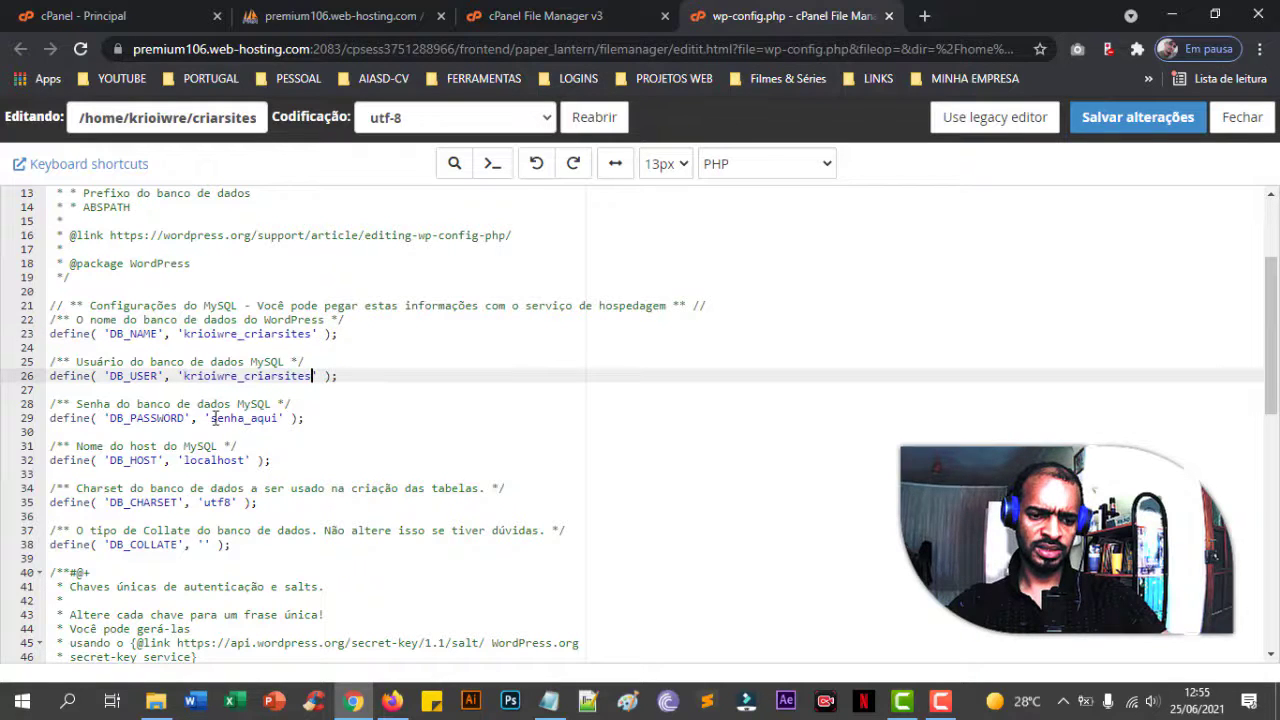
drag(211, 418, 280, 418)
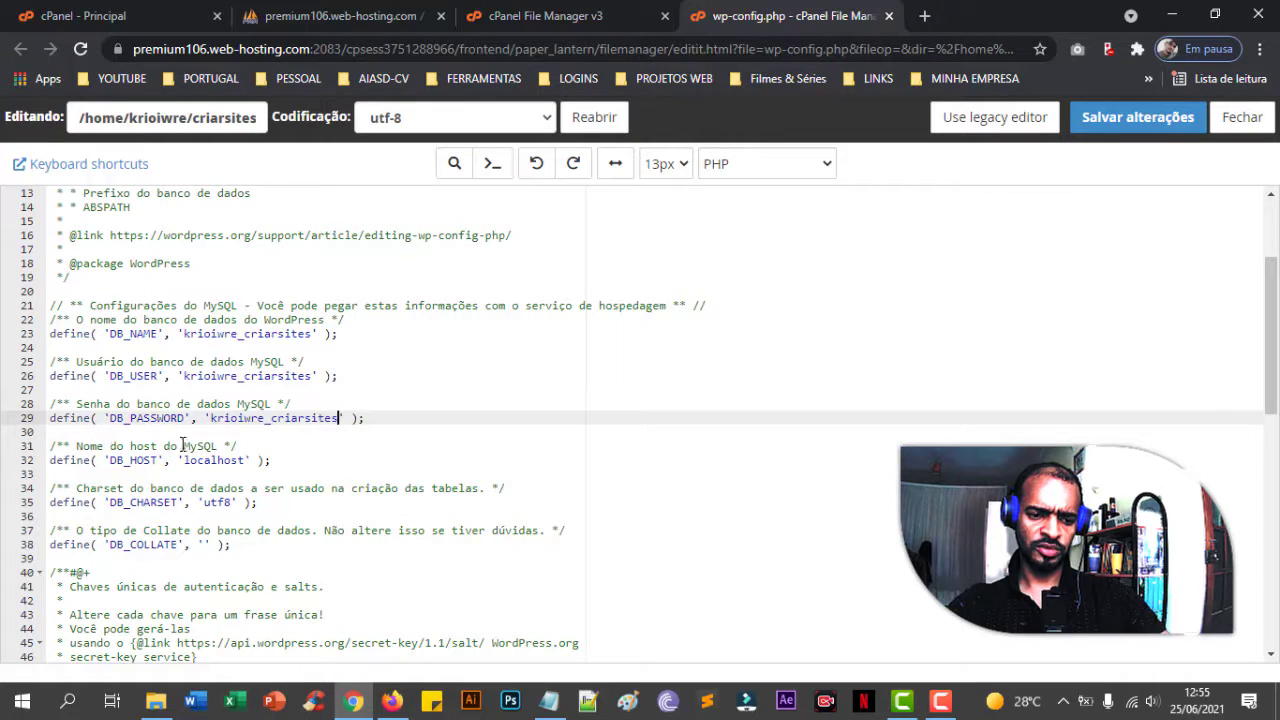
- Verify the localhost host and wp_ table prefix, then save wp-config.php and close the editor
click(211, 460)
scroll(220, 466, down, 7)
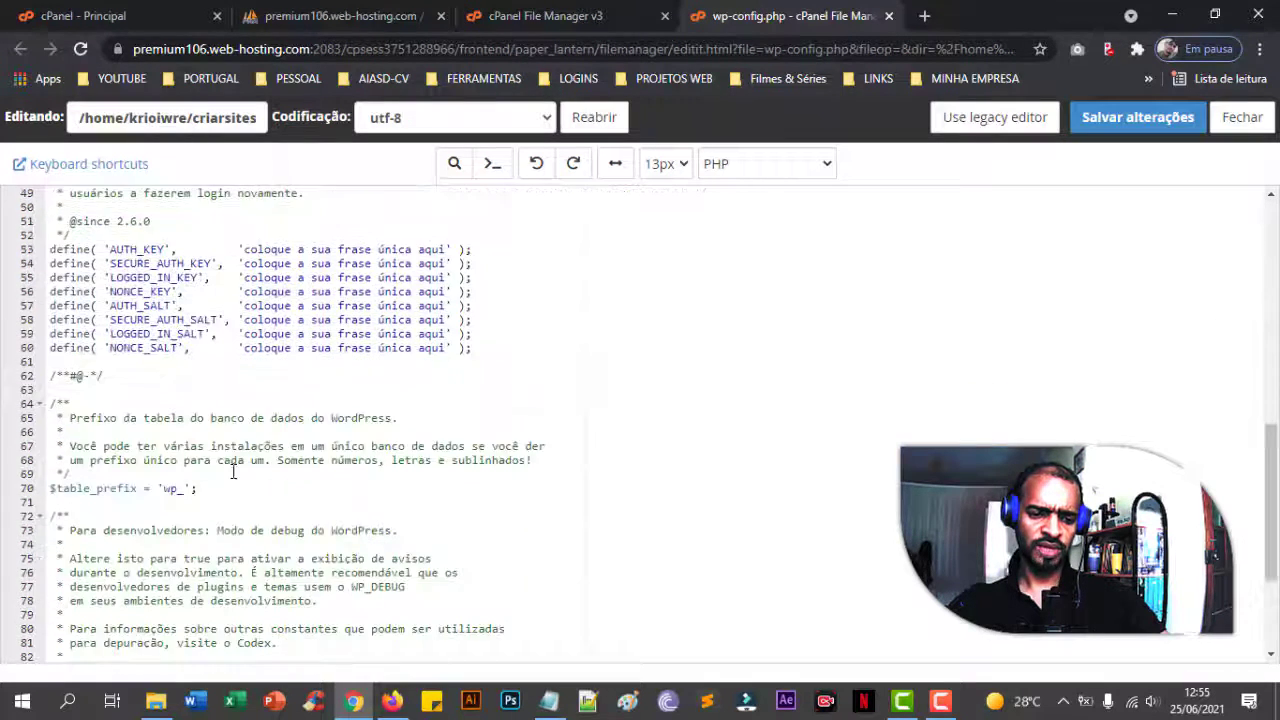
click(178, 320)
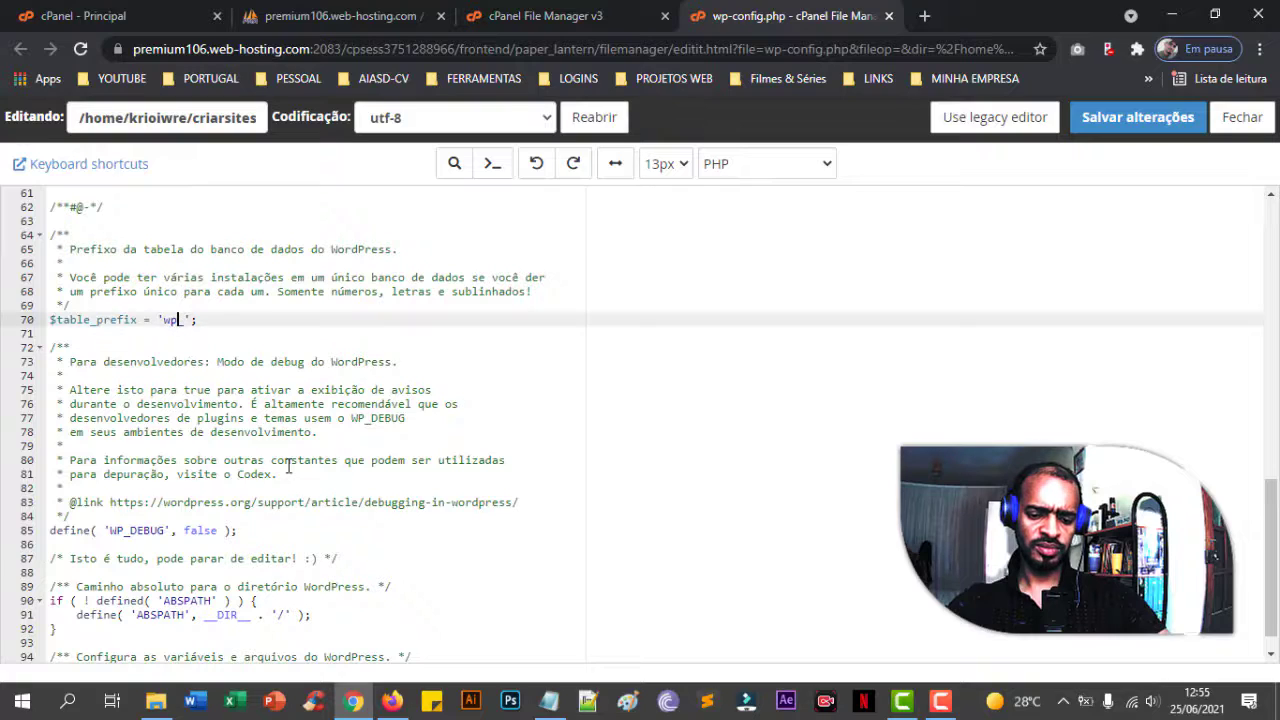
scroll(574, 520, up, 10)
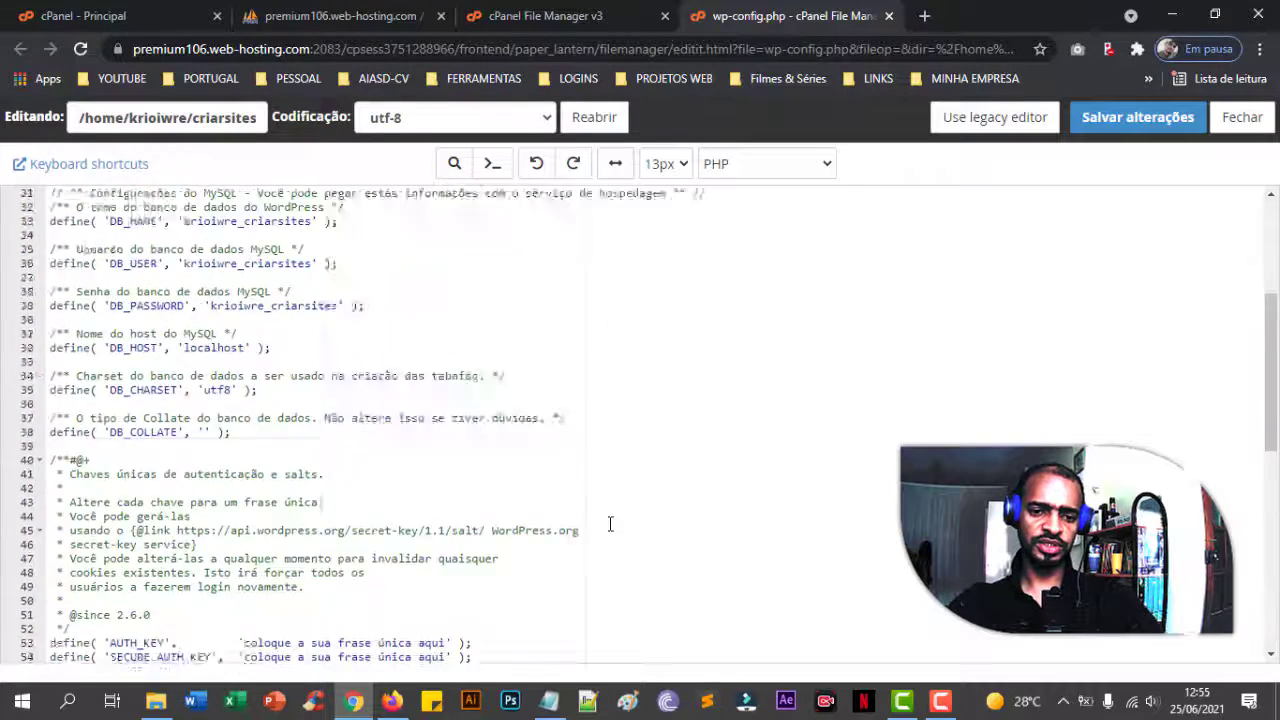
click(1137, 117)
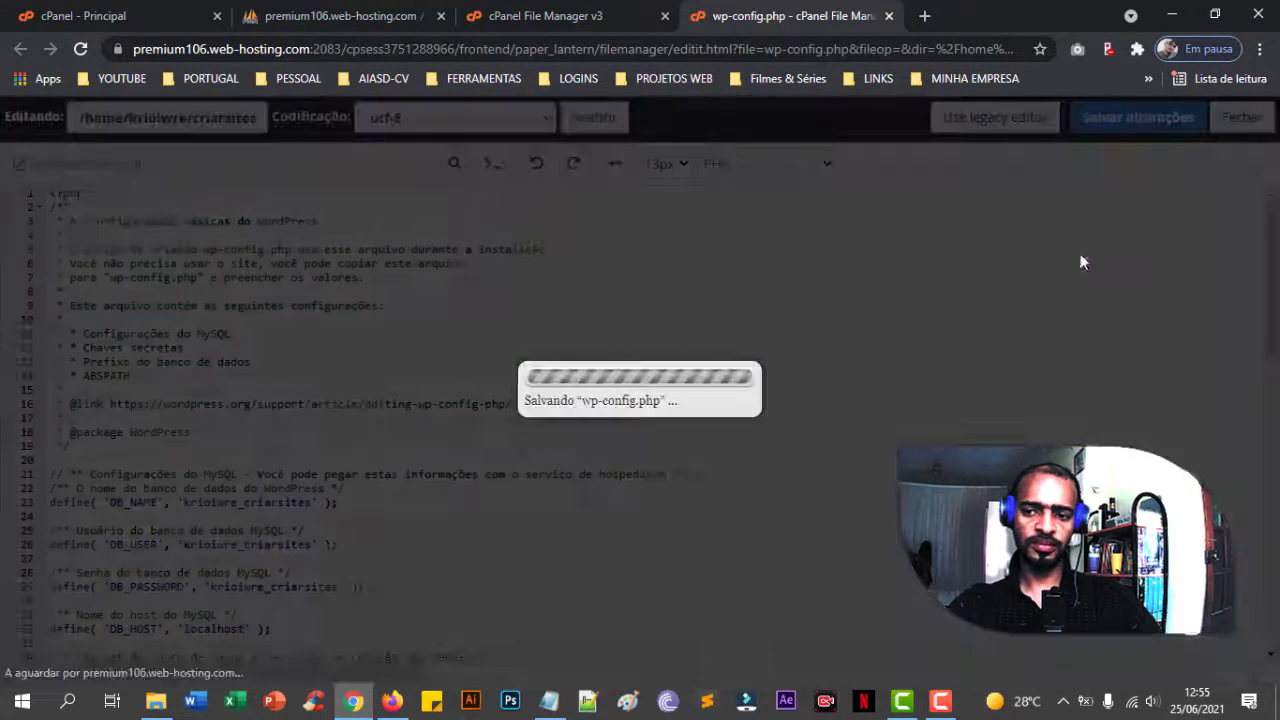
click(1242, 117)
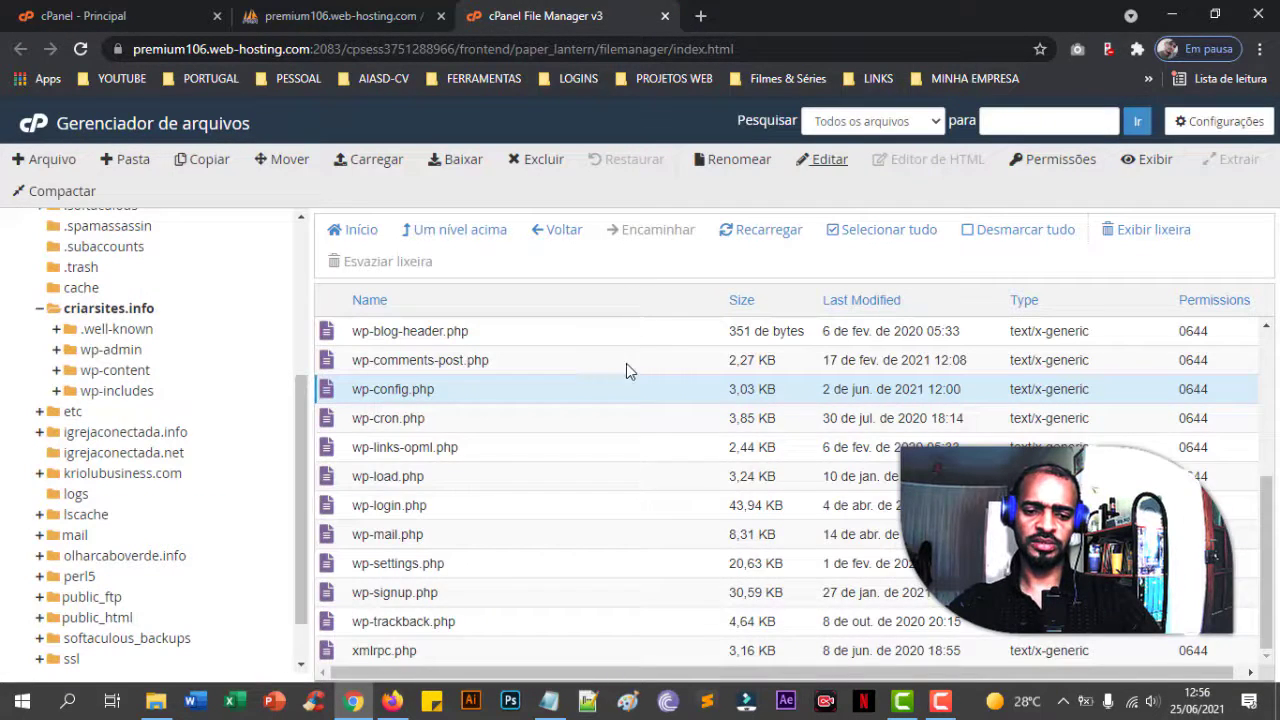
scroll(626, 366, up, 3)
- Load criarsites.info in a new browser tab to reach the WordPress install form
click(700, 16)
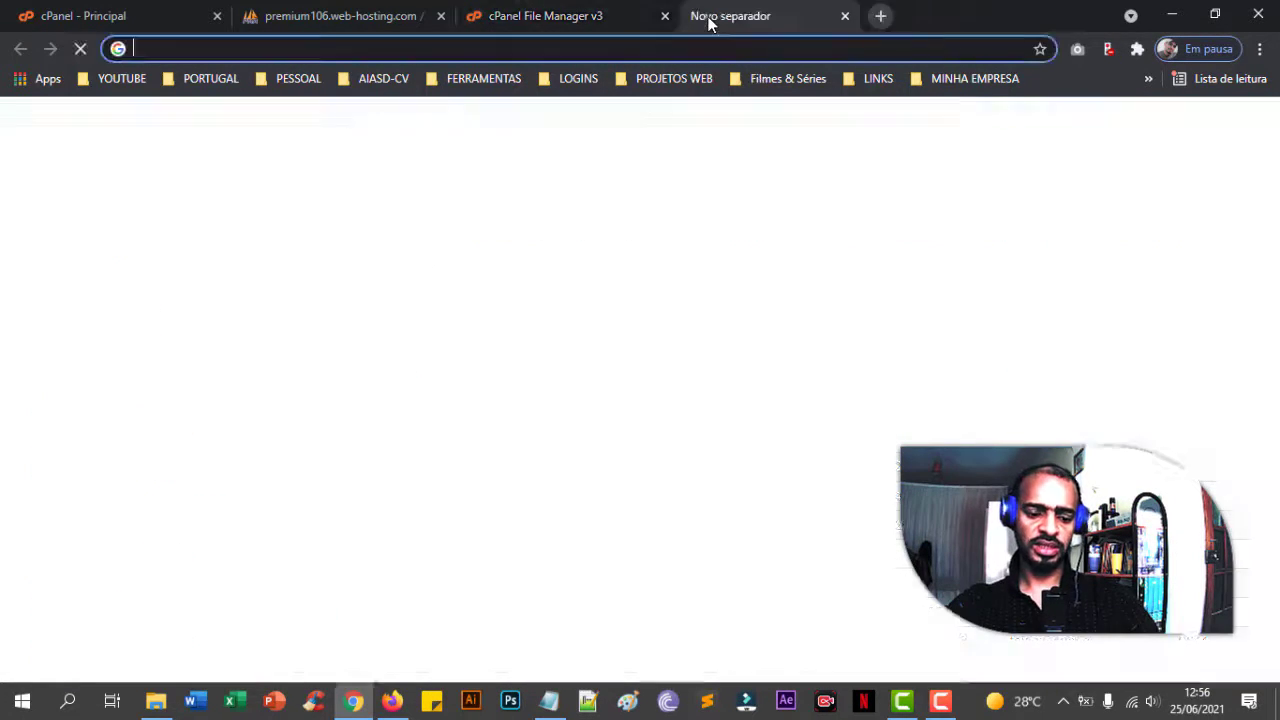
text(c)
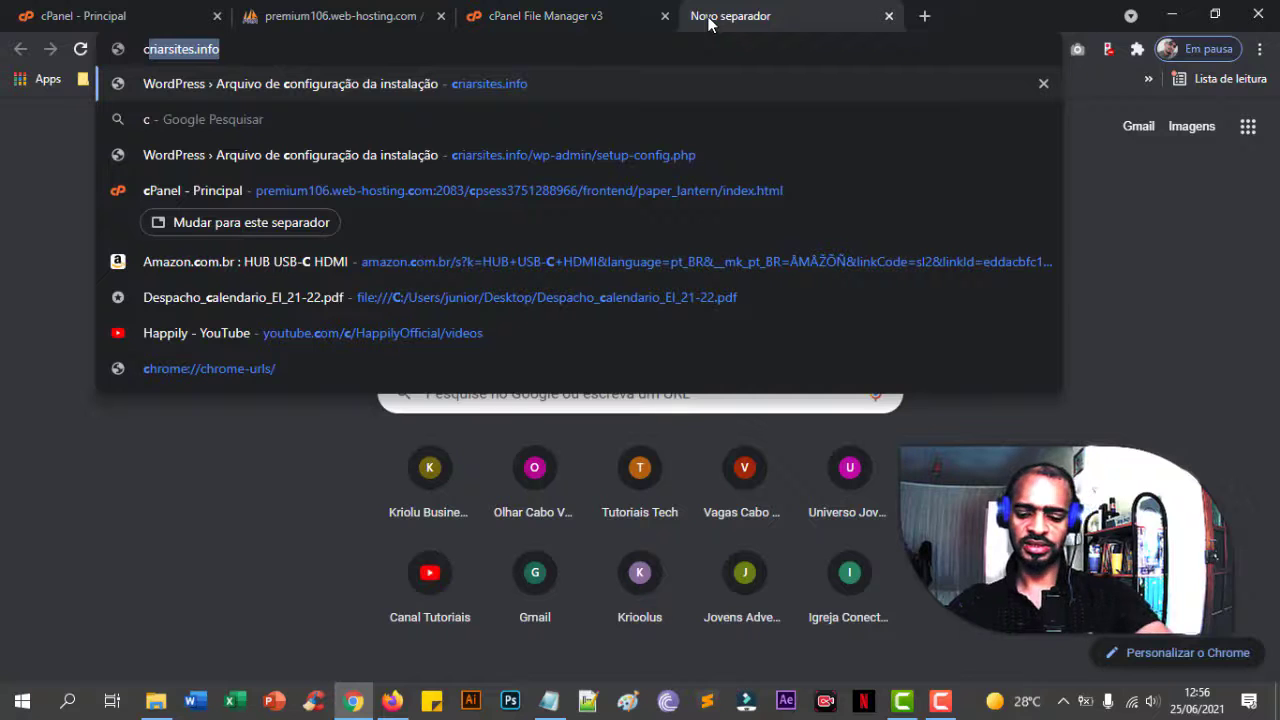
key(Return)
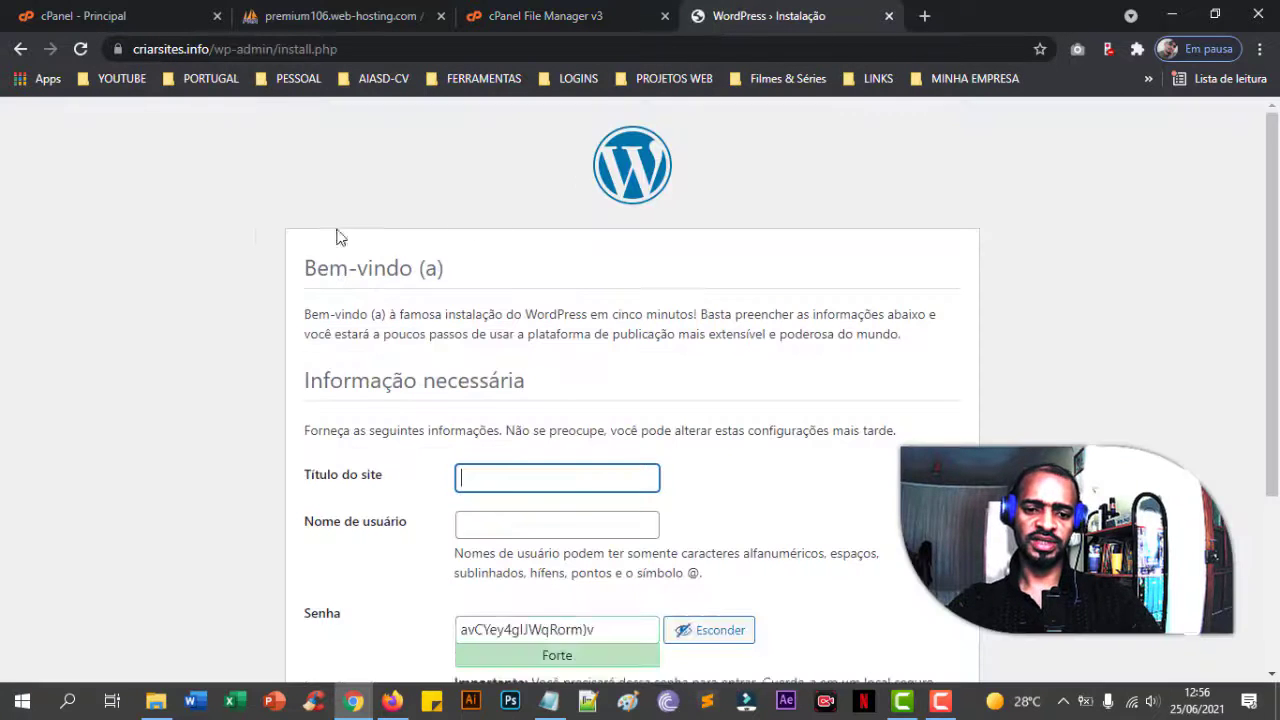
scroll(255, 234, down, 3)
scroll(255, 237, up, 3)
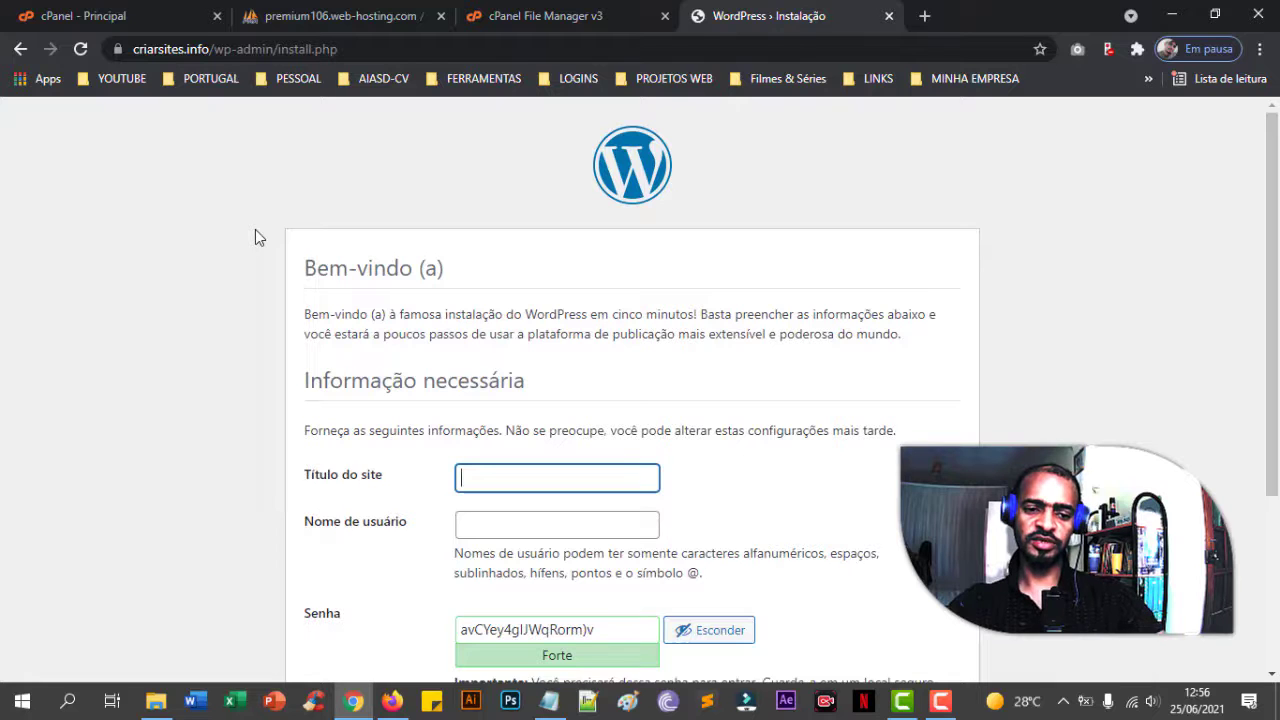
click(545, 16)
scroll(564, 462, down, 2)
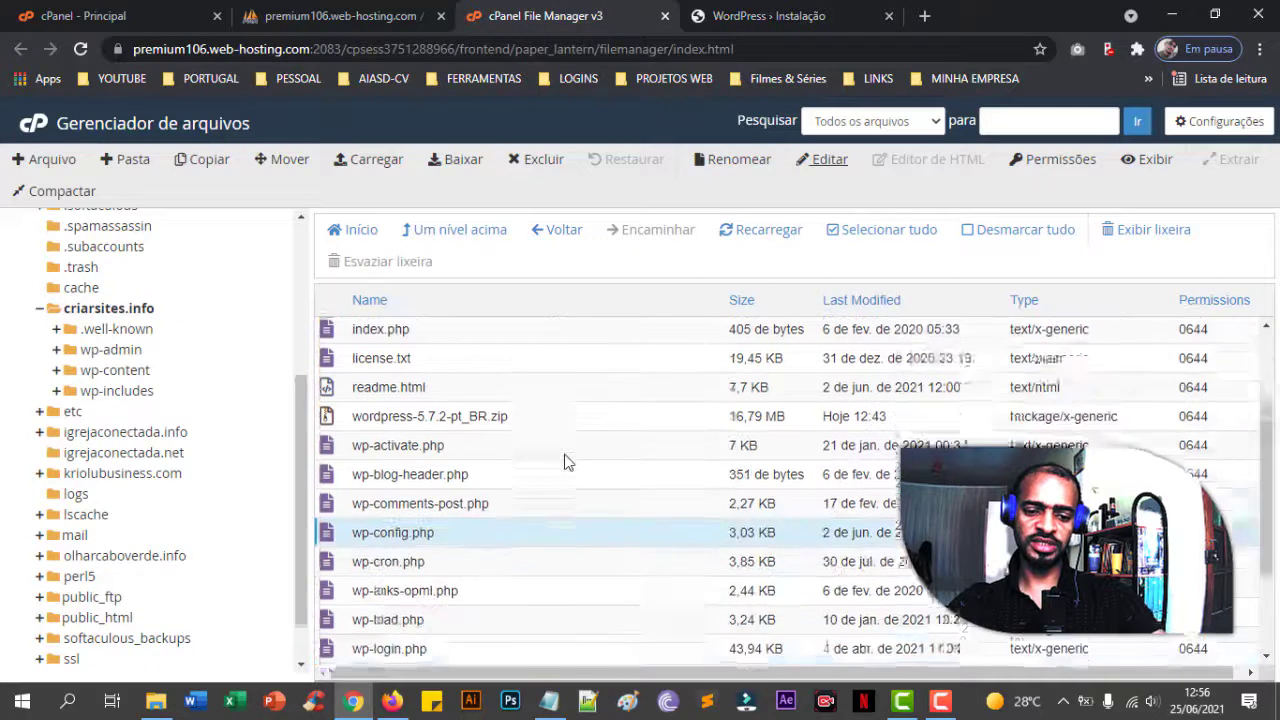
click(782, 16)
scroll(610, 435, down, 2)
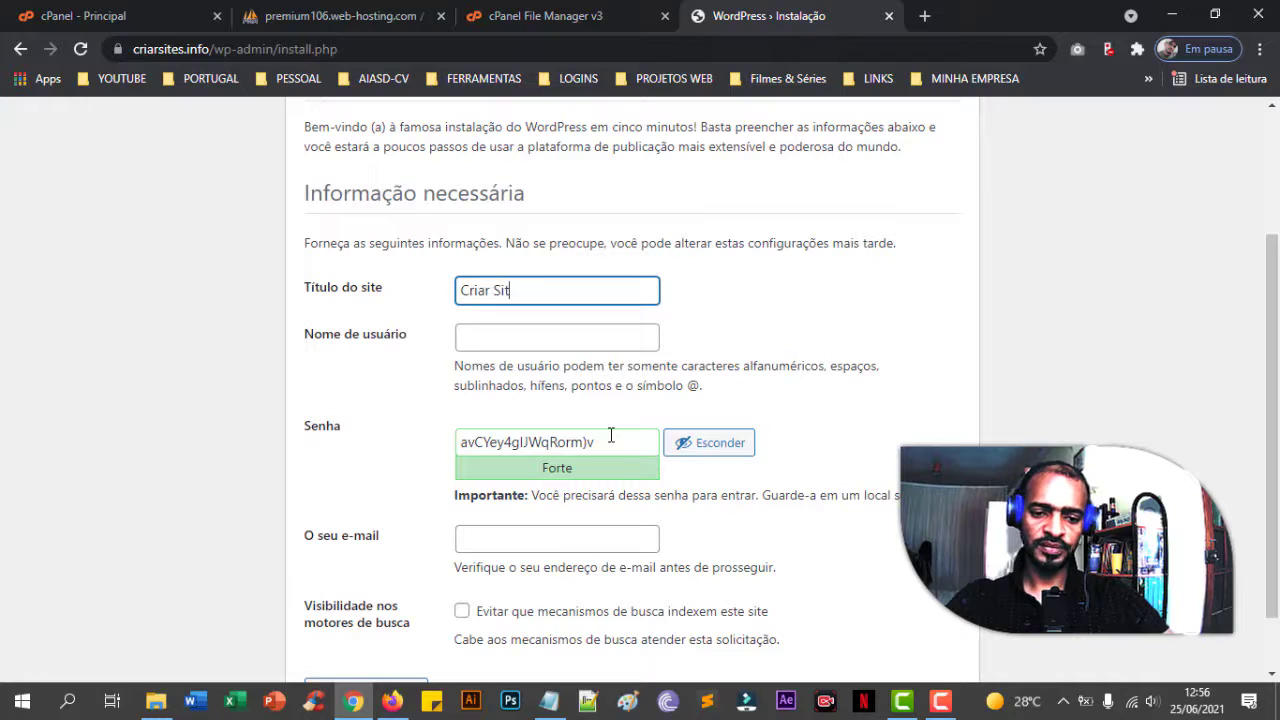
- Paste the admin username and a custom password, confirm the weak password, and move to the e-mail field
key(Tab)
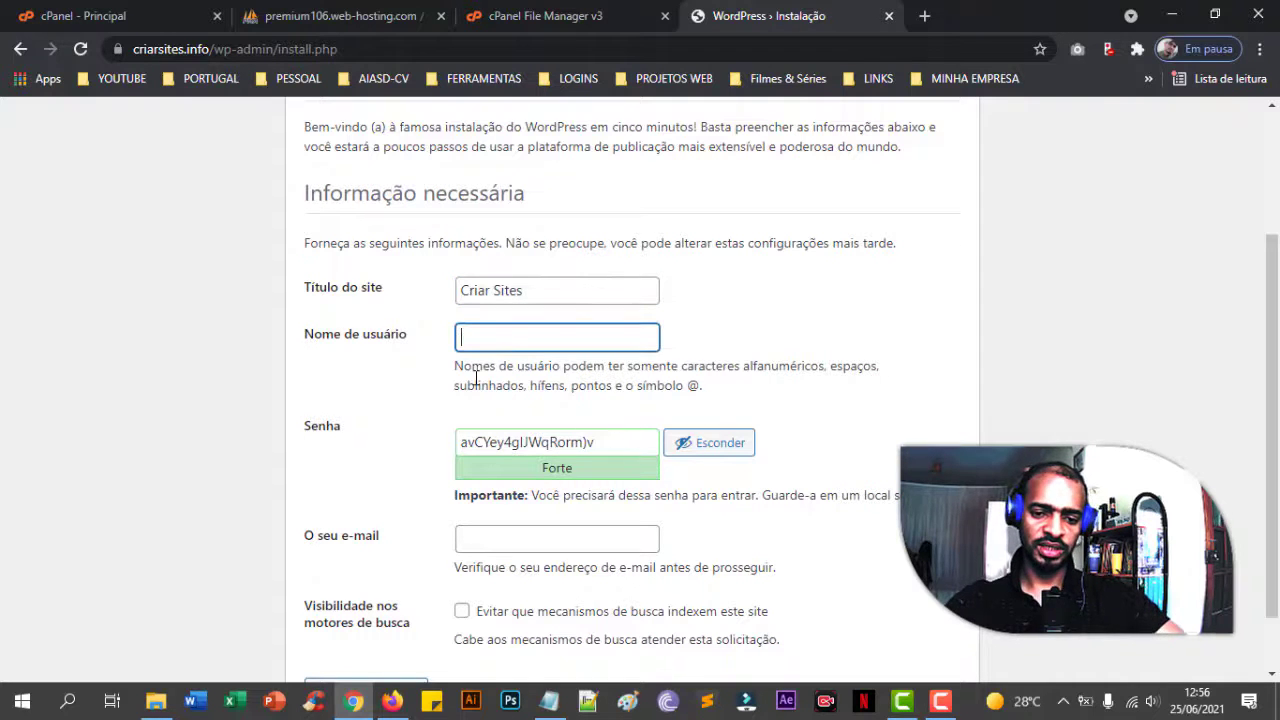
drag(615, 450, 331, 449)
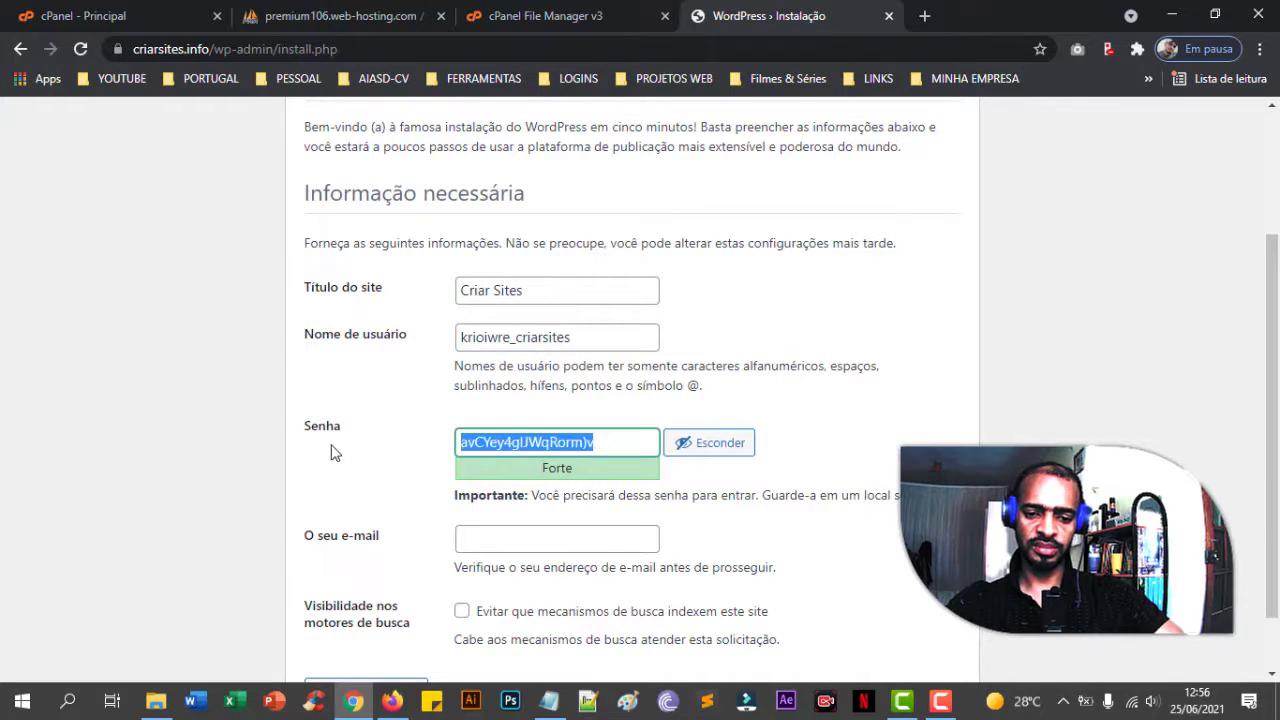
key(ctrl+v)
click(461, 535)
scroll(463, 535, down, 2)
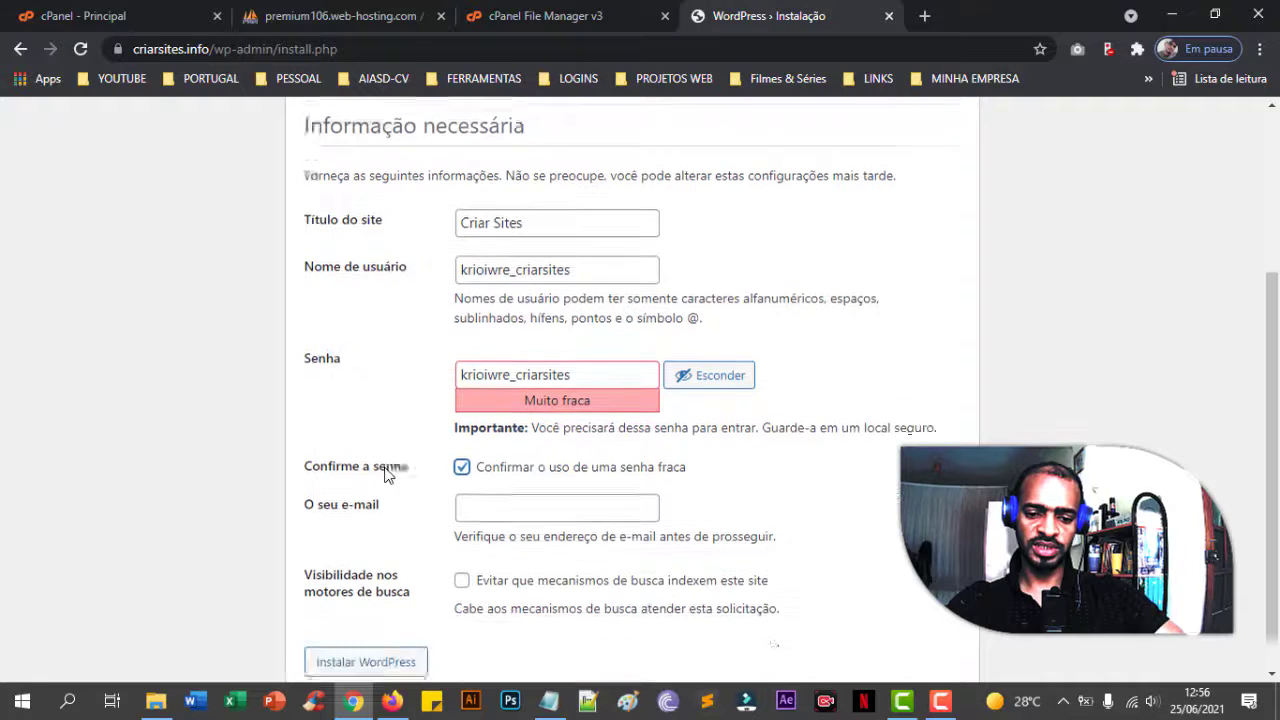
click(504, 463)
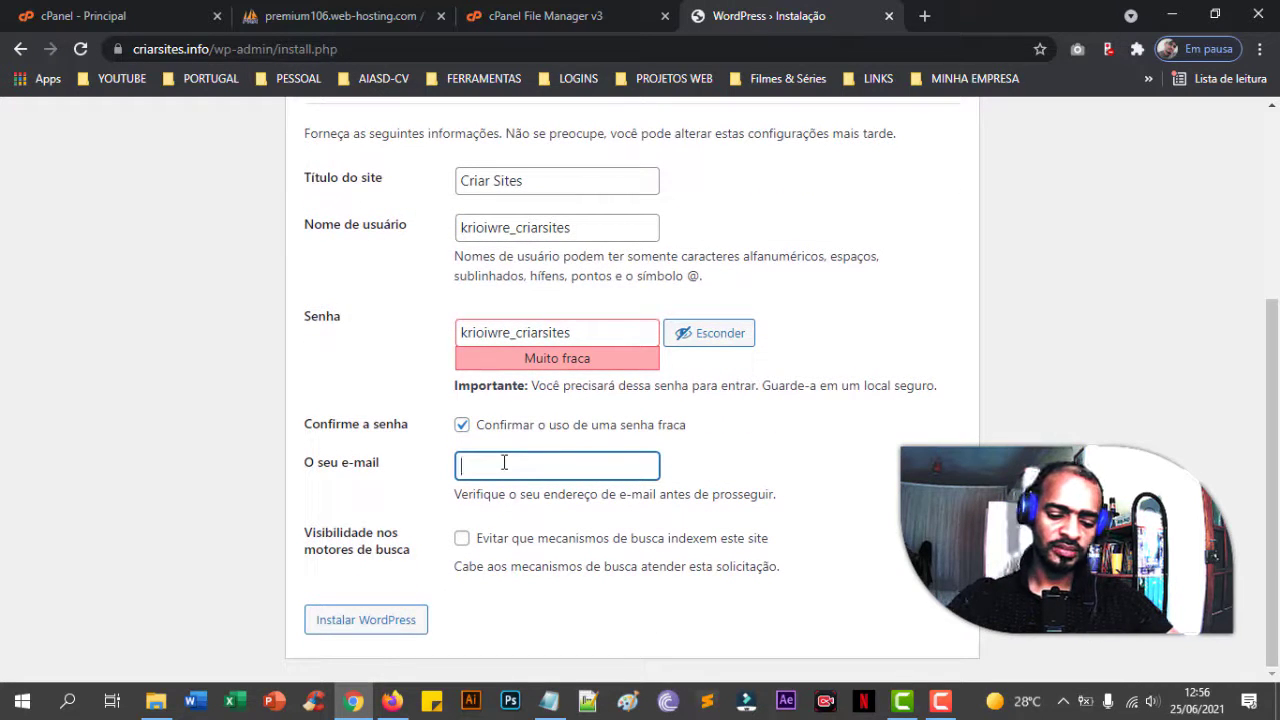
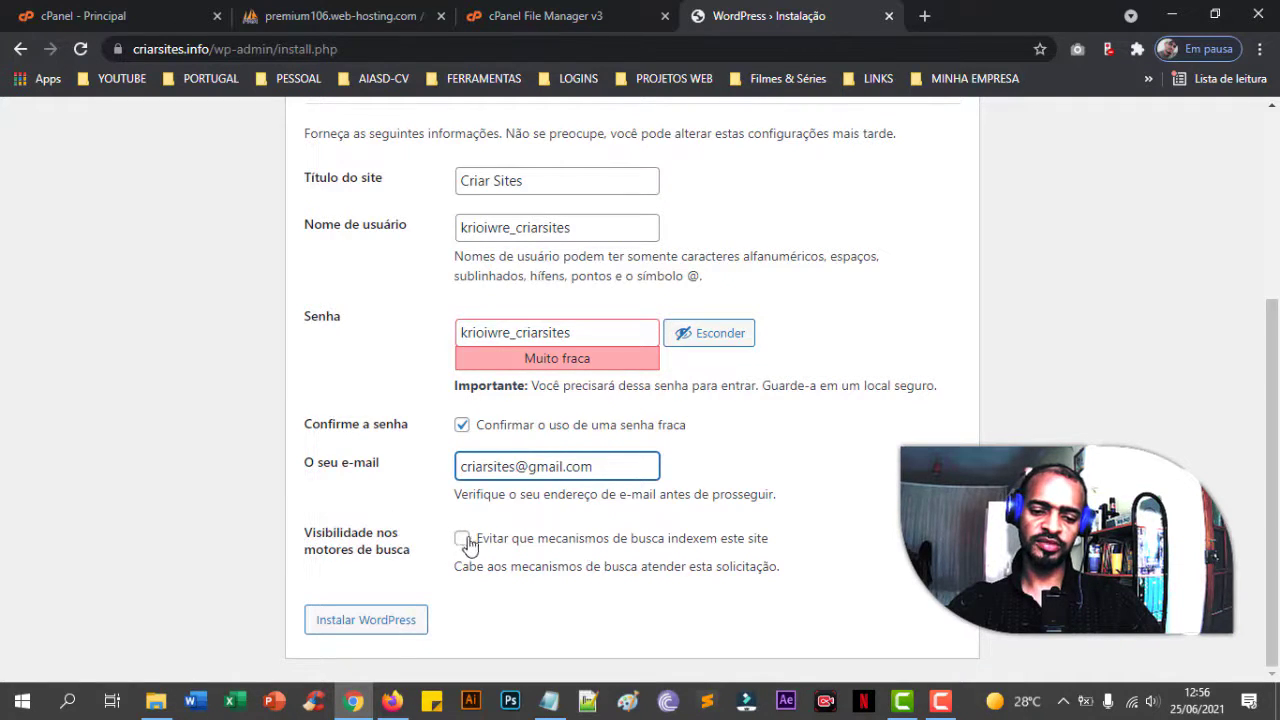
- Leave search engine indexing allowed and run the WordPress installation with Instalar WordPress
click(462, 540)
click(462, 540)
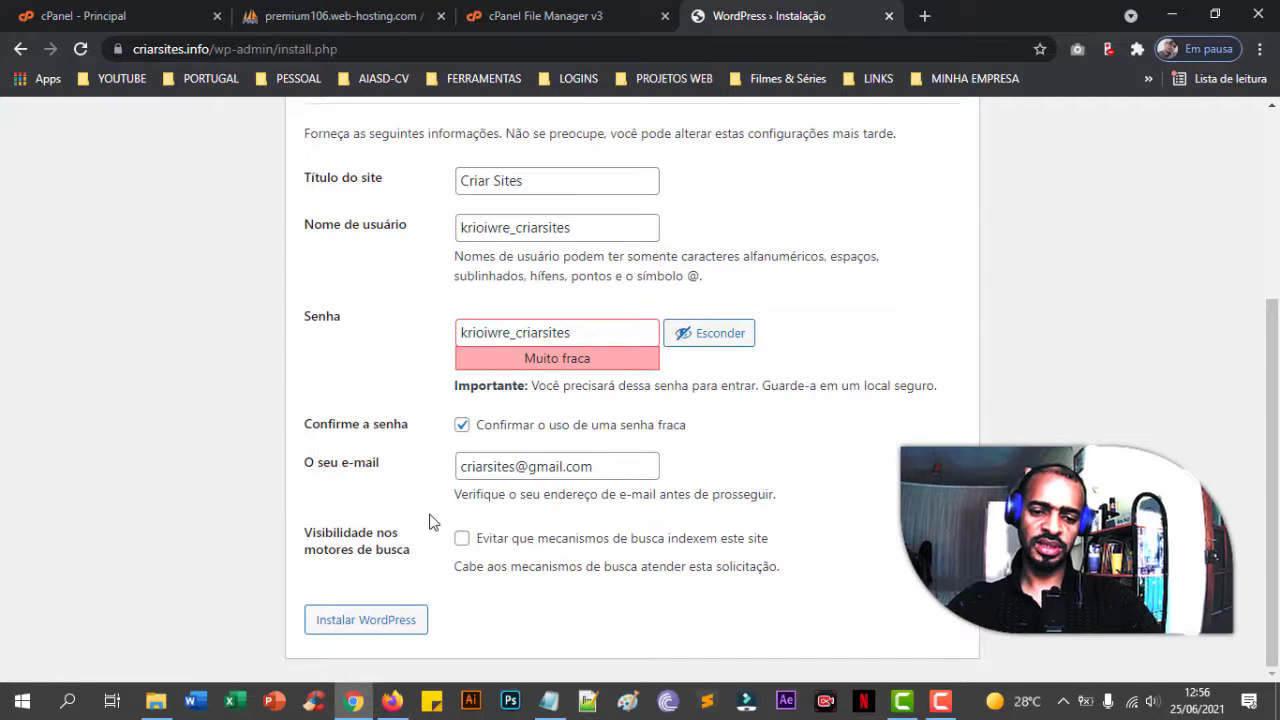
scroll(430, 521, up, 3)
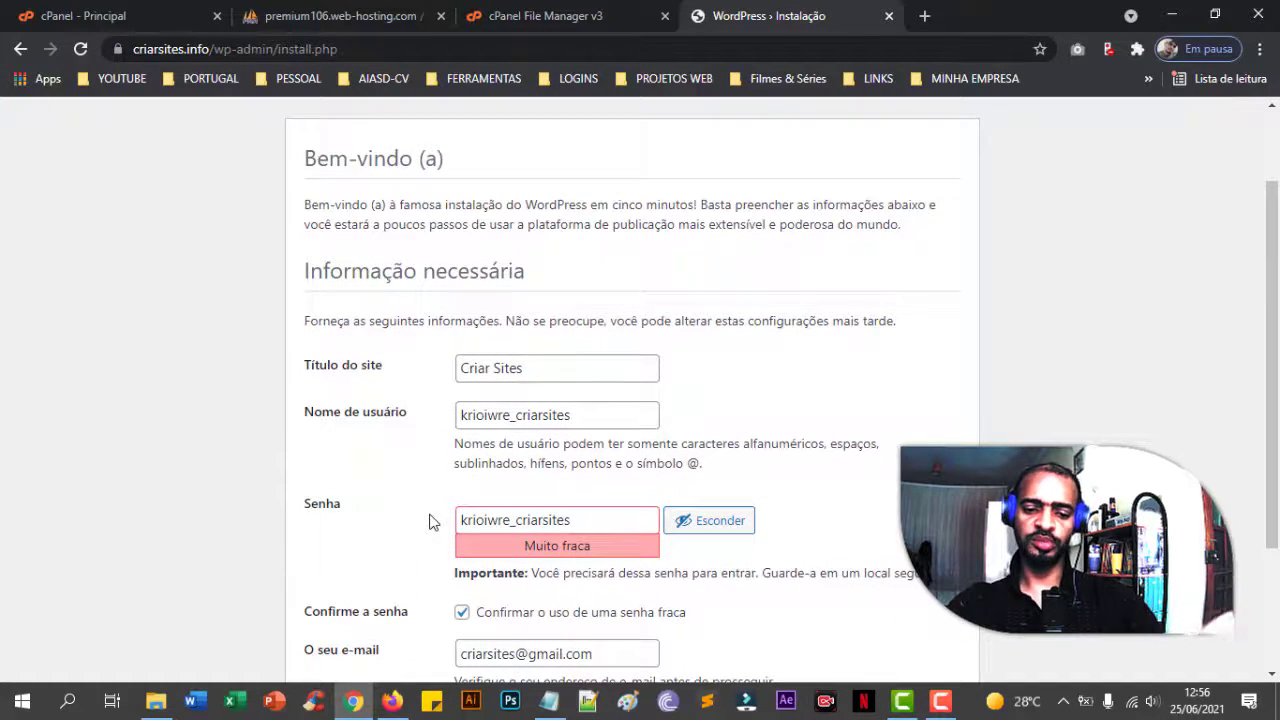
scroll(430, 521, down, 3)
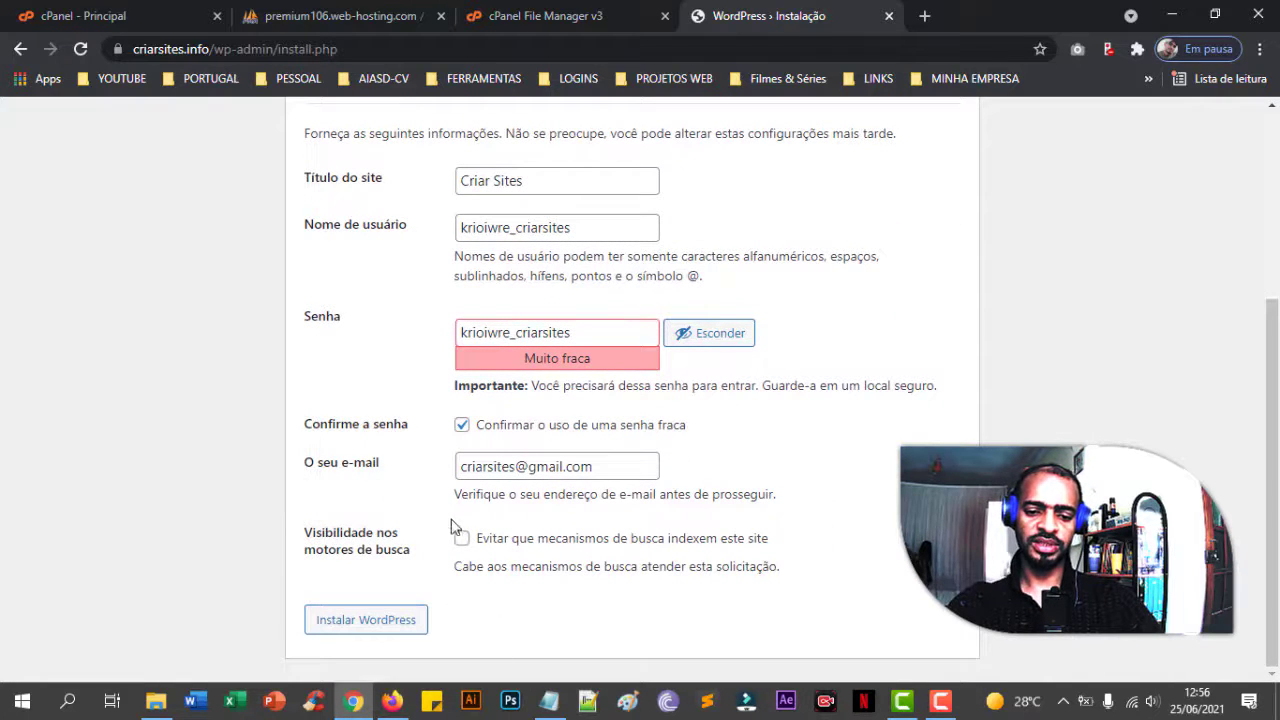
click(413, 625)
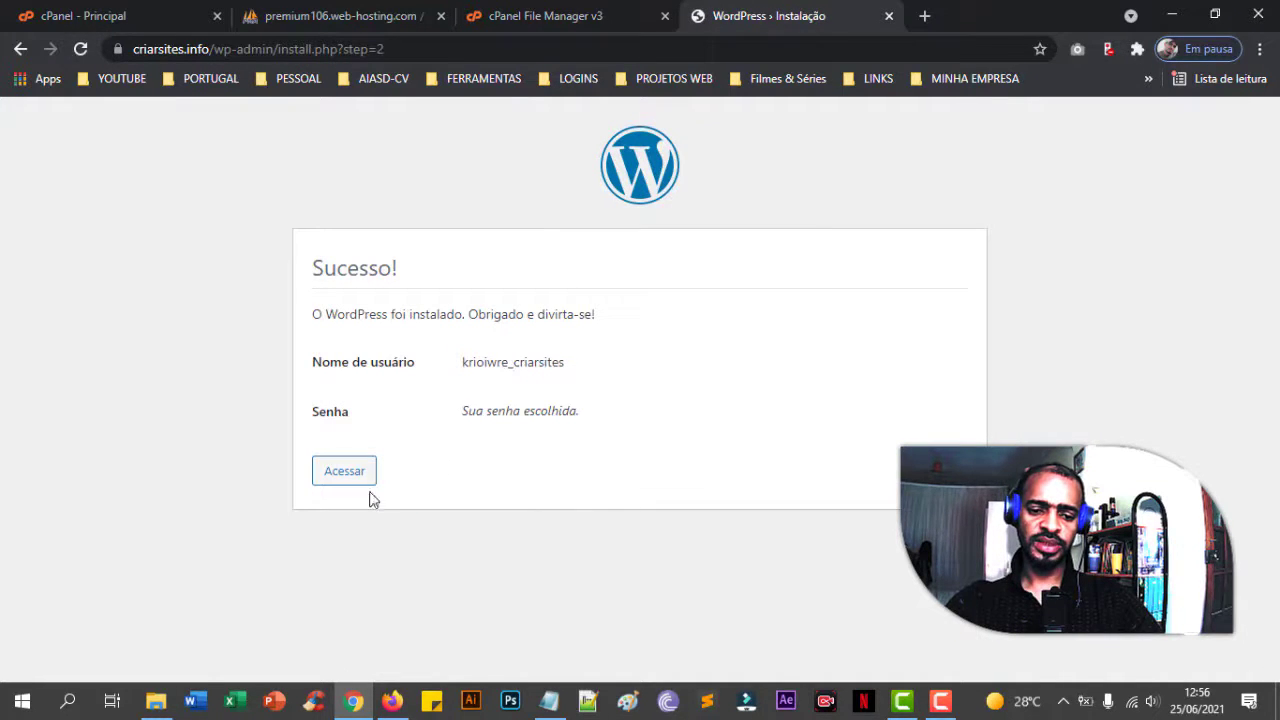
- Sign in to the WordPress dashboard with the pasted admin username and password, then switch to phpMyAdmin
click(366, 482)
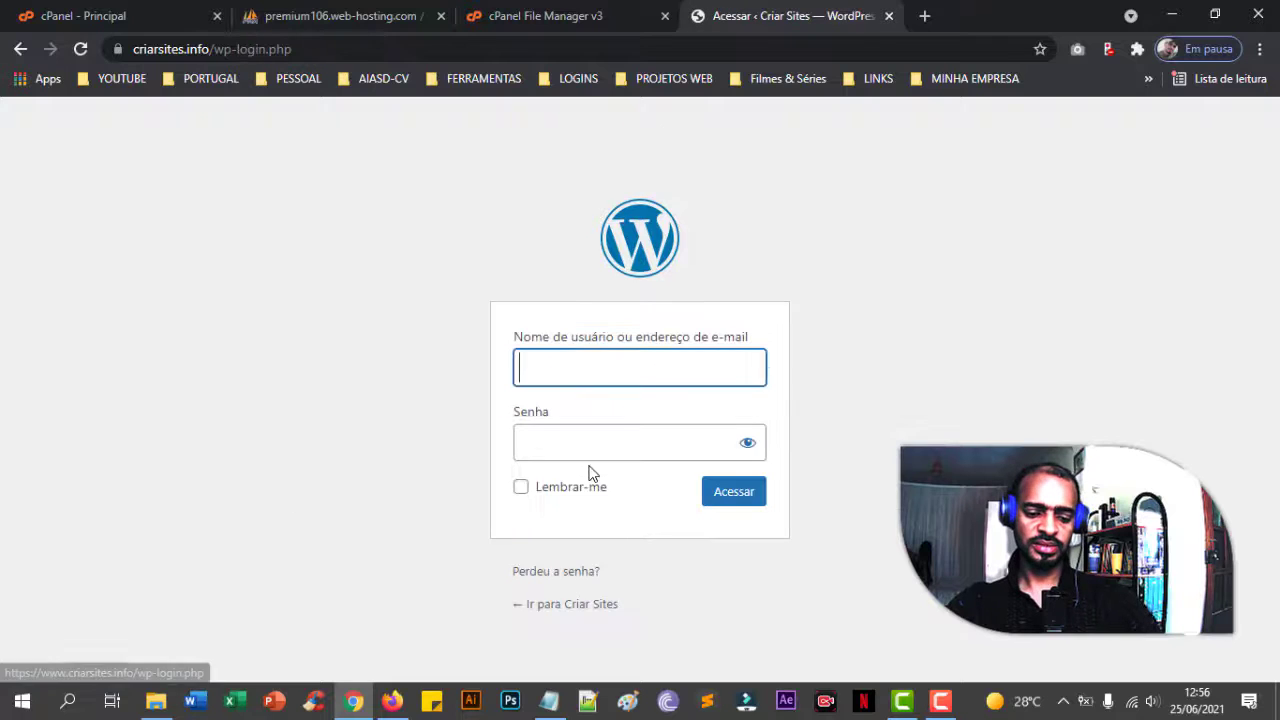
key(ctrl+v)
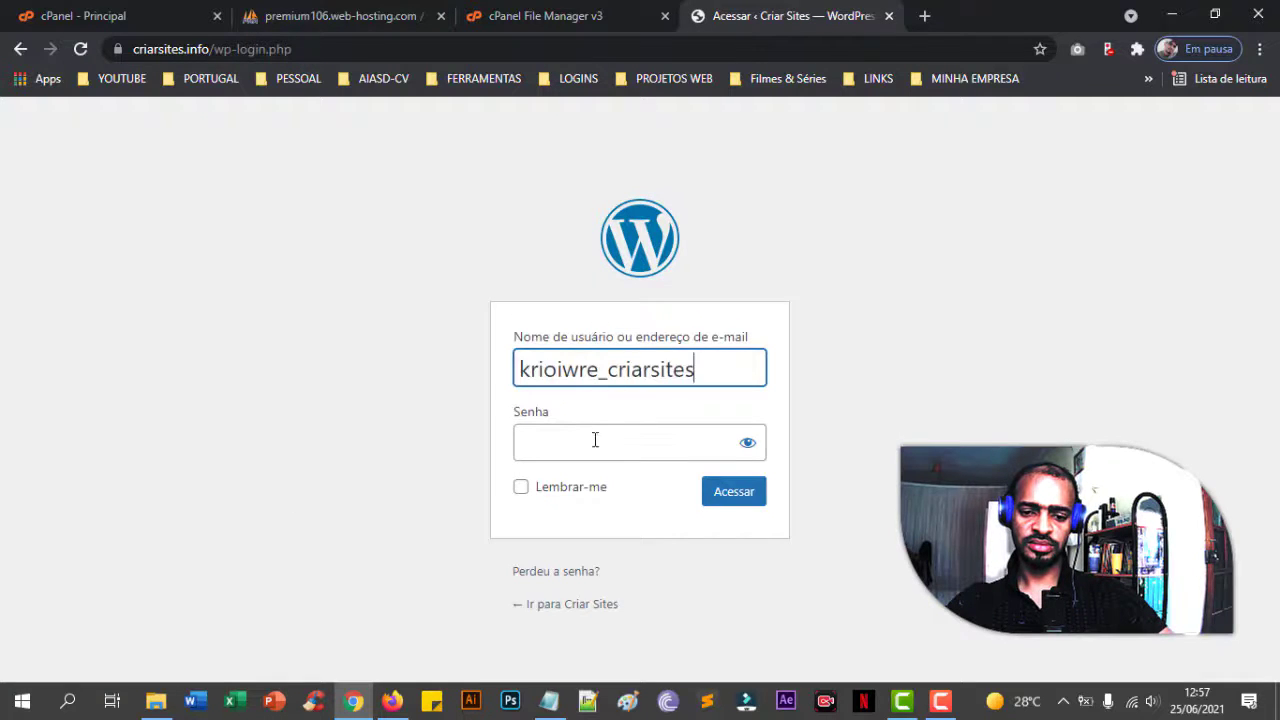
click(594, 440)
key(ctrl+v)
click(733, 494)
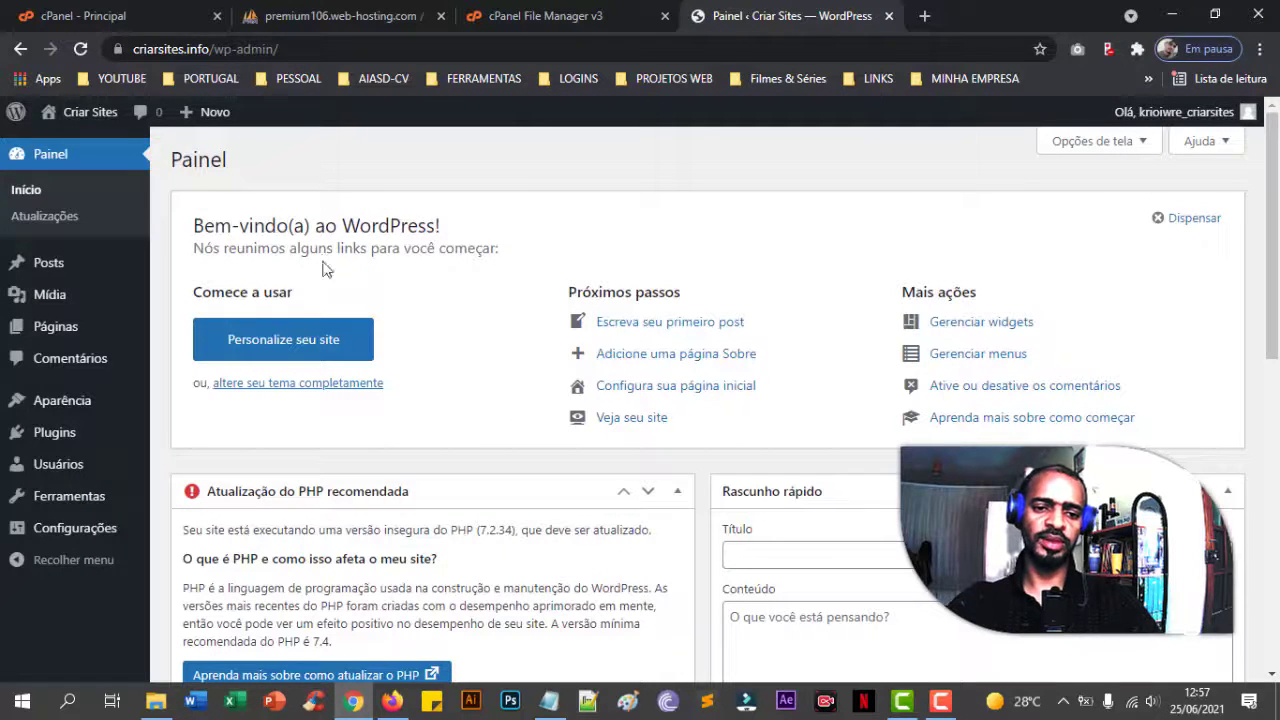
click(320, 16)
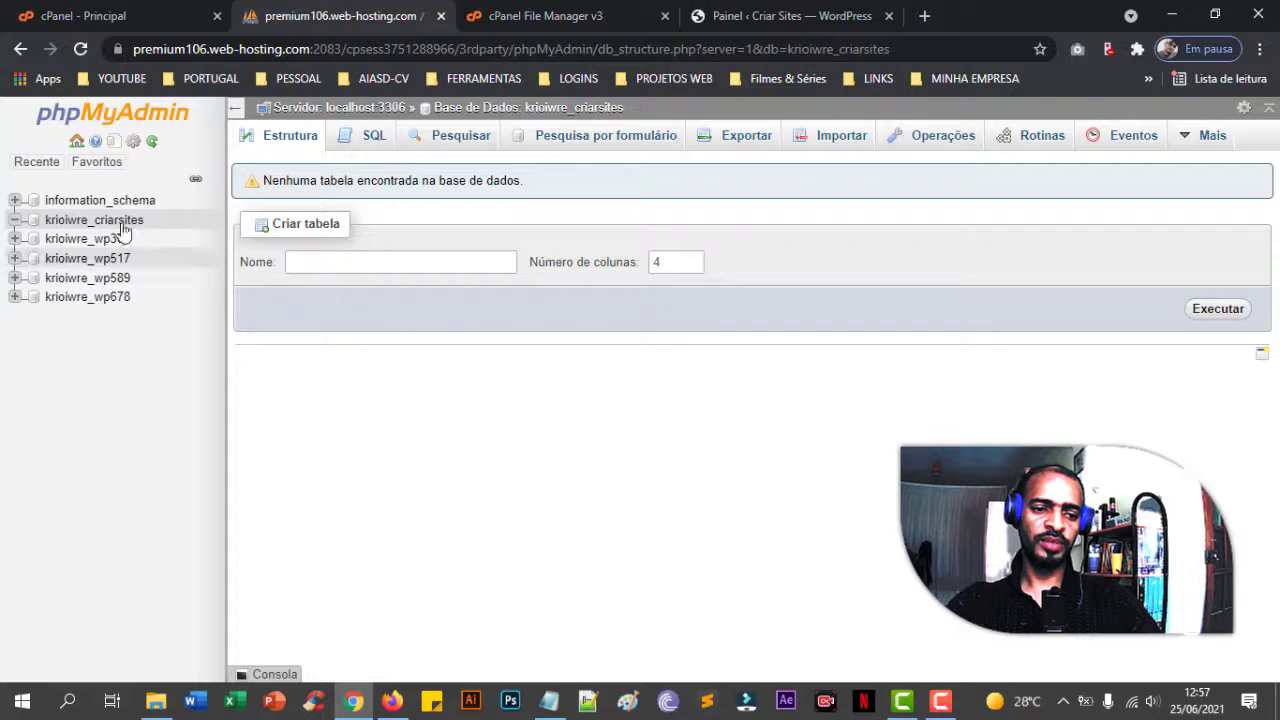
- Open the criarsites database to confirm its 12 wpp_ tables, then close the phpMyAdmin tab
click(92, 162)
click(77, 143)
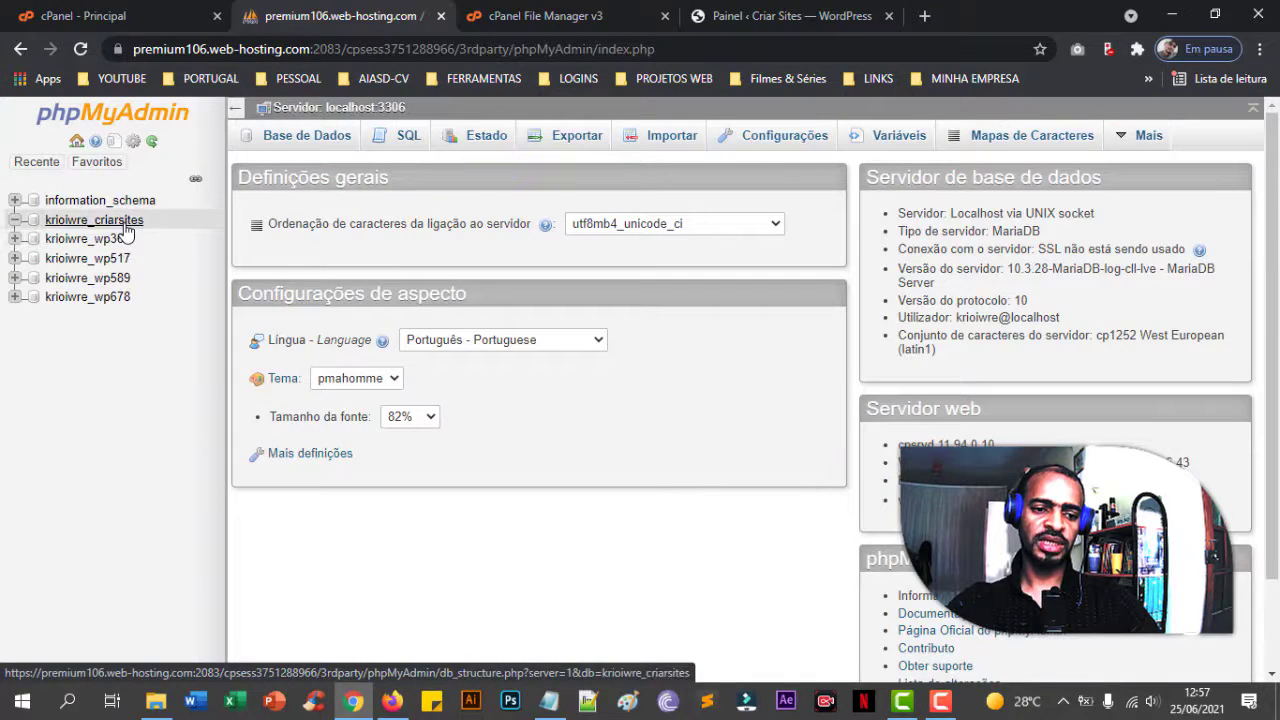
click(125, 225)
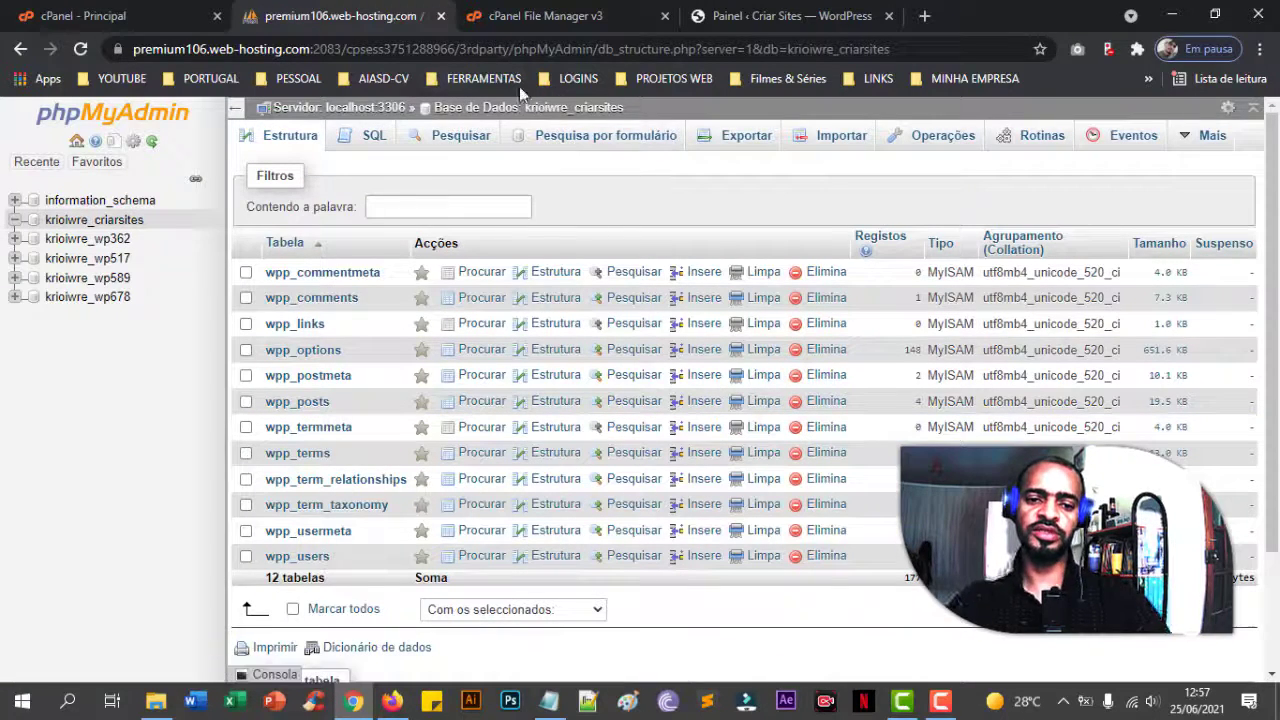
click(440, 16)
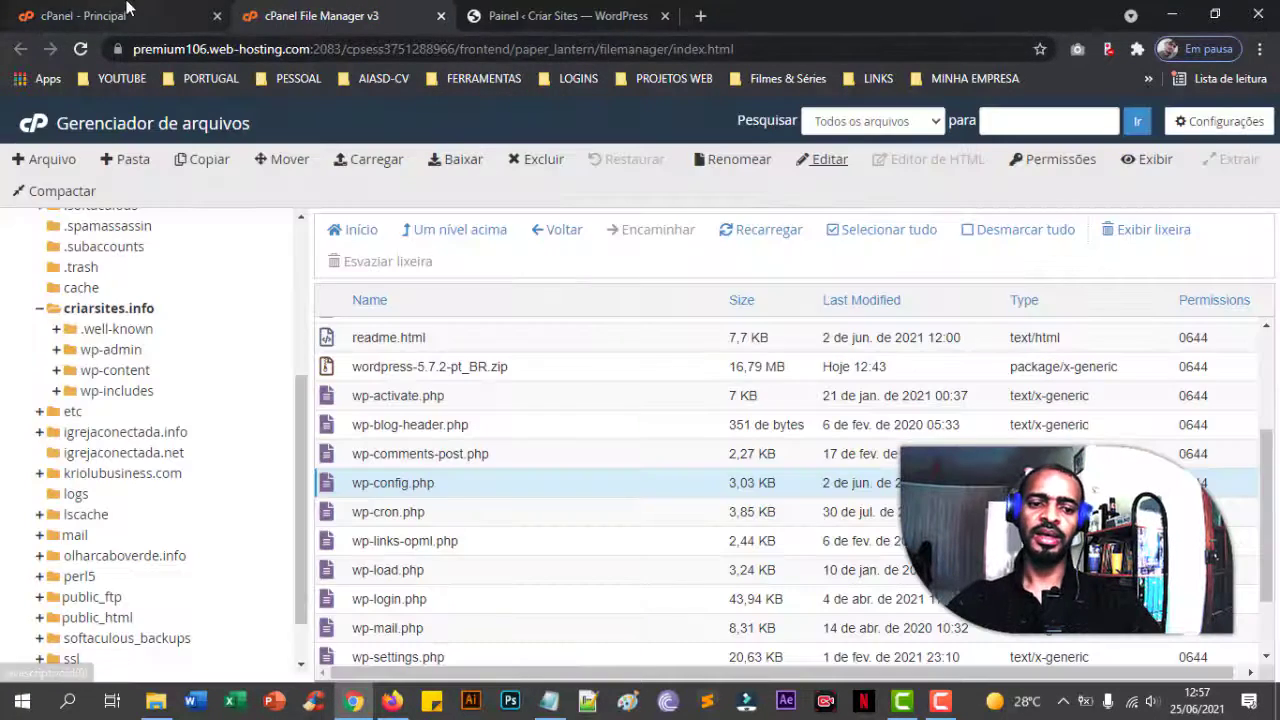
- Delete wordpress-5.7.2-pt_BR.zip permanently, skipping the trash, then return to the WordPress dashboard
scroll(553, 463, down, 1)
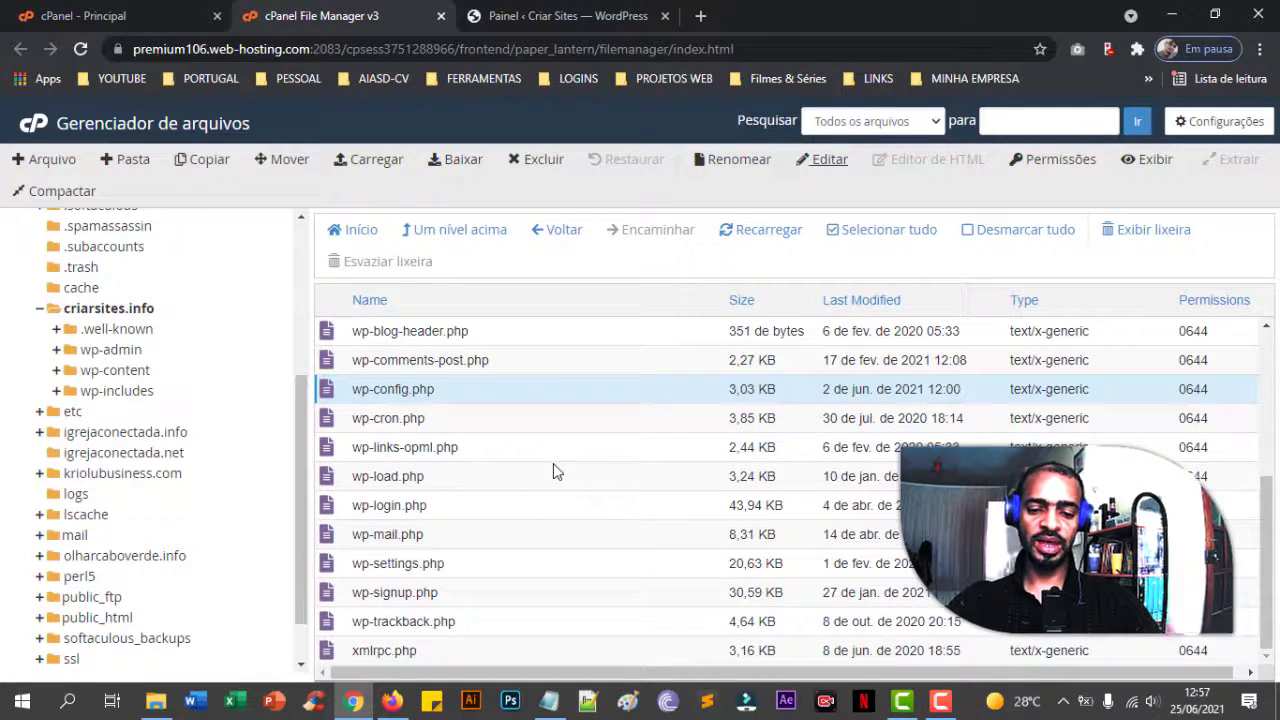
scroll(553, 465, up, 3)
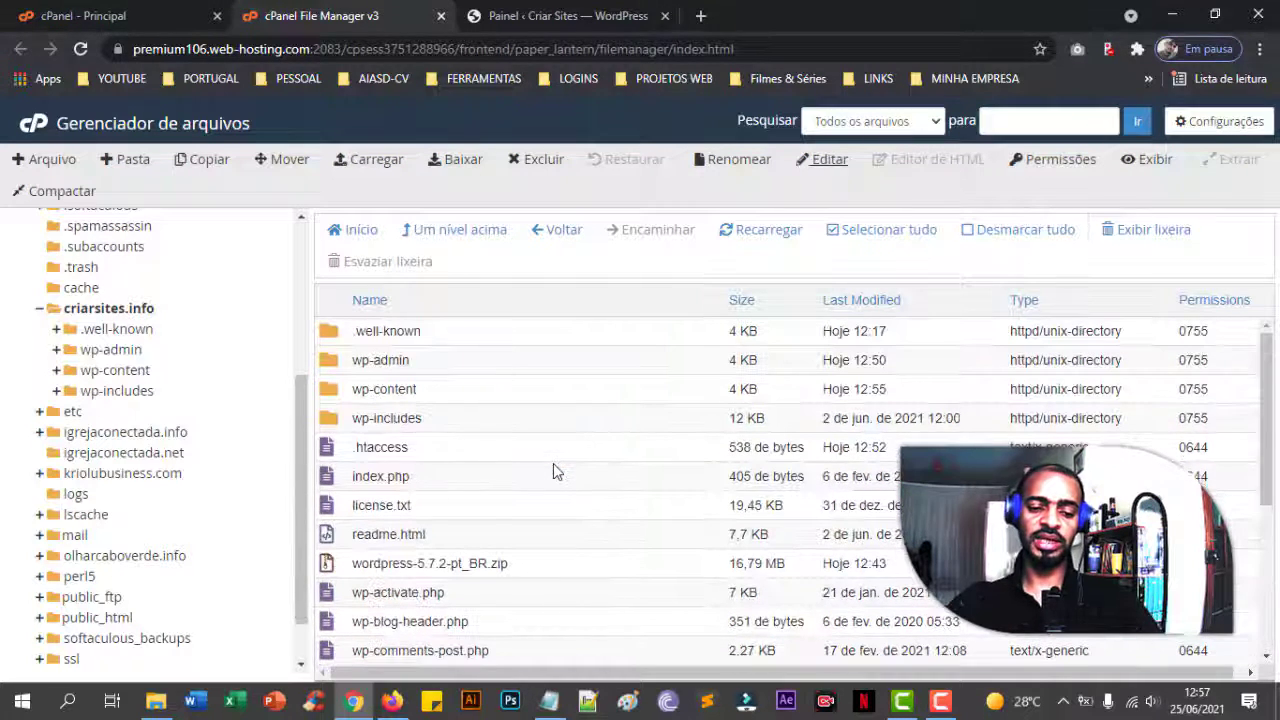
scroll(554, 466, down, 2)
click(515, 380)
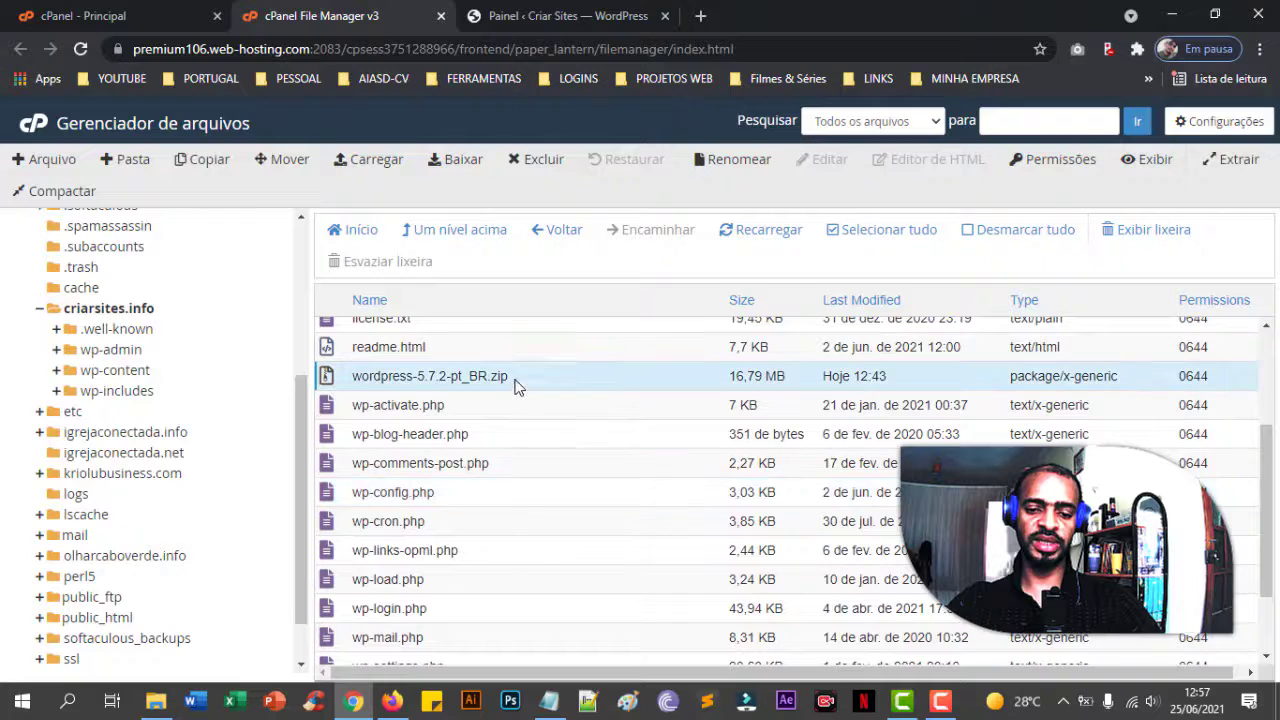
click(537, 160)
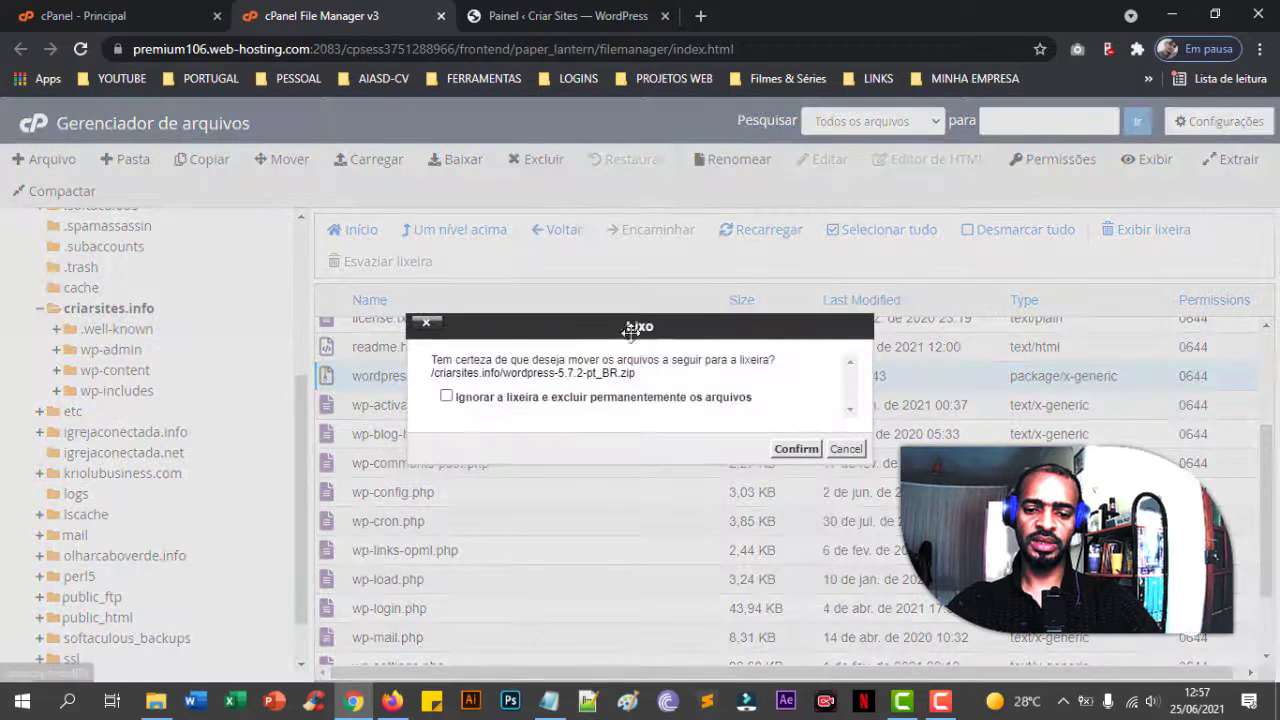
click(465, 400)
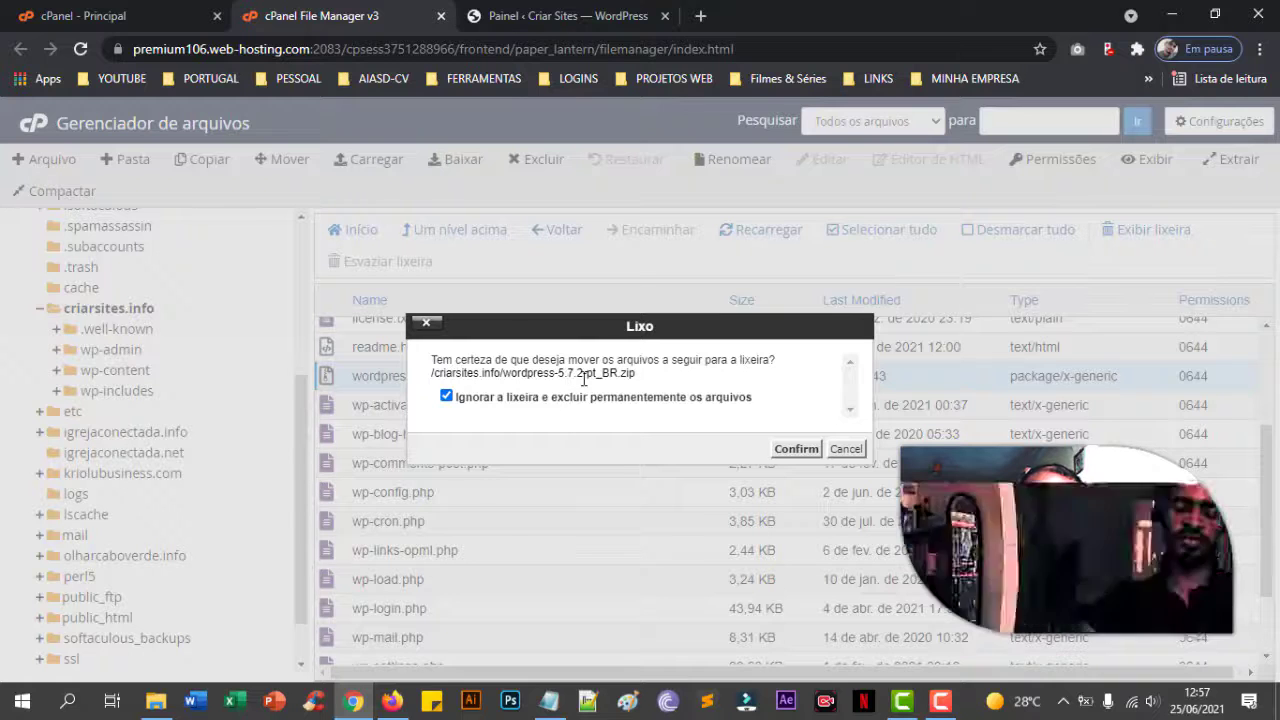
click(797, 450)
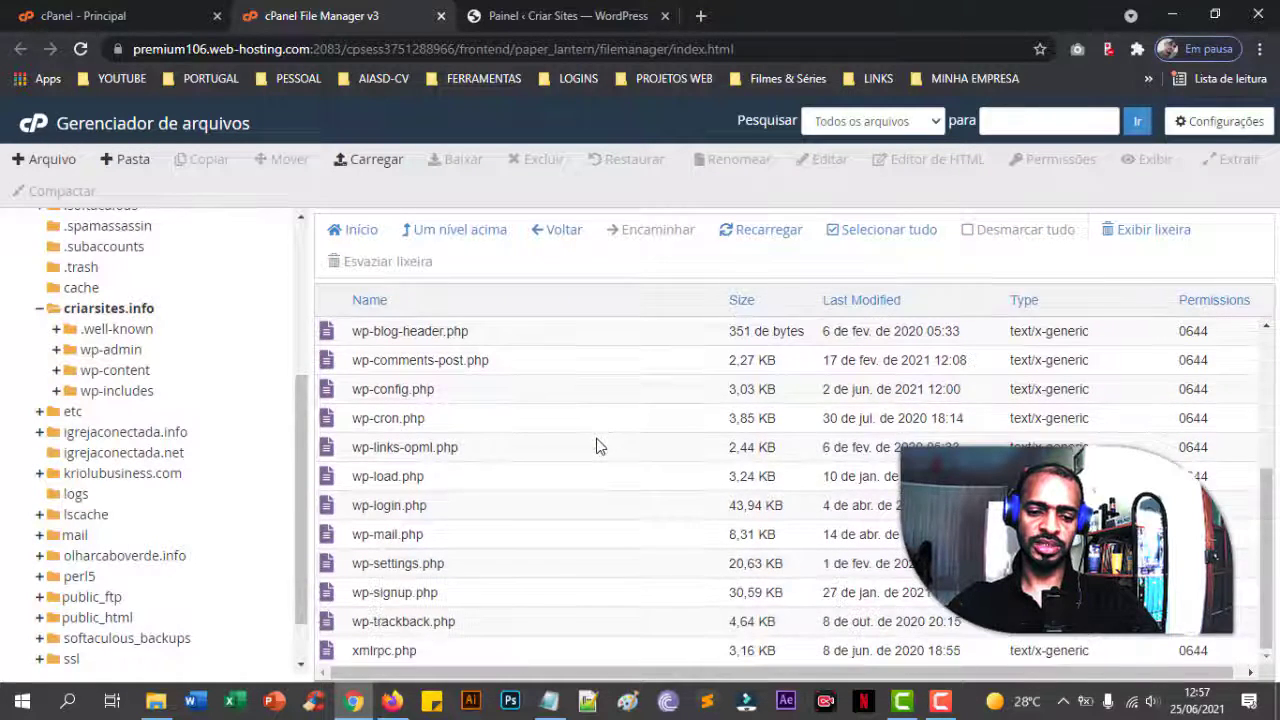
click(588, 422)
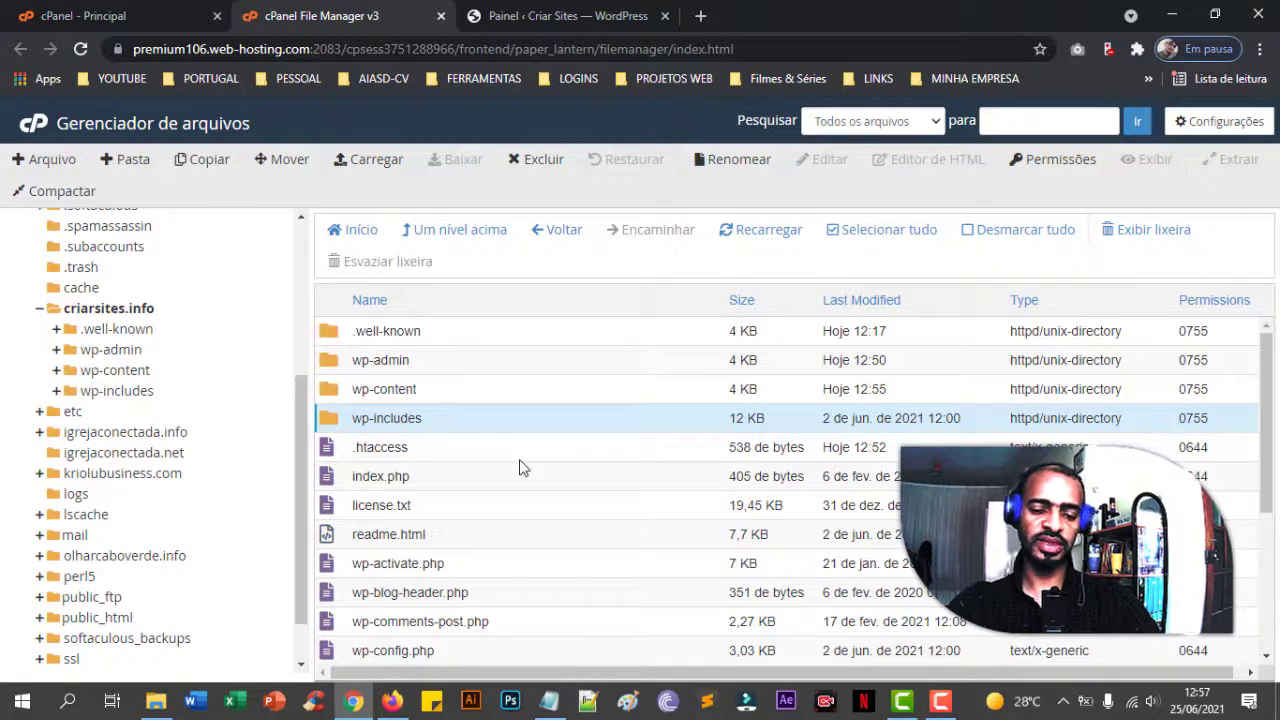
click(563, 14)
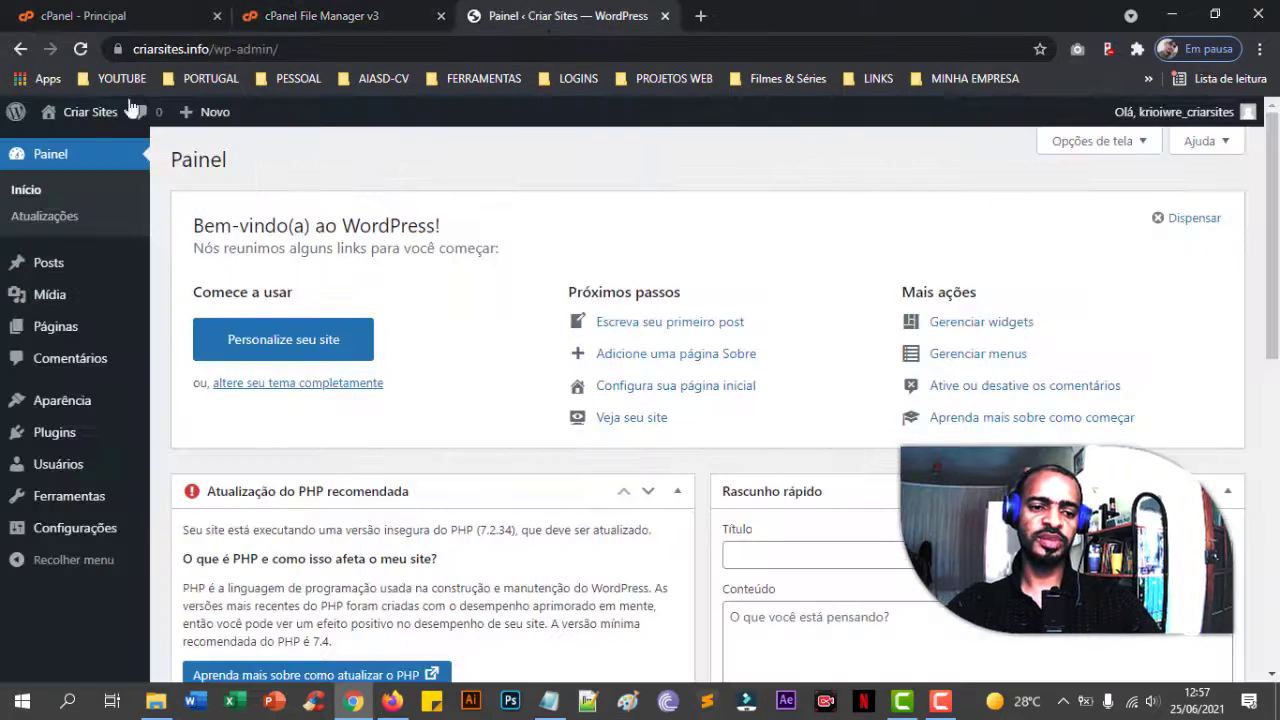
click(85, 16)
scroll(168, 418, down, 15)
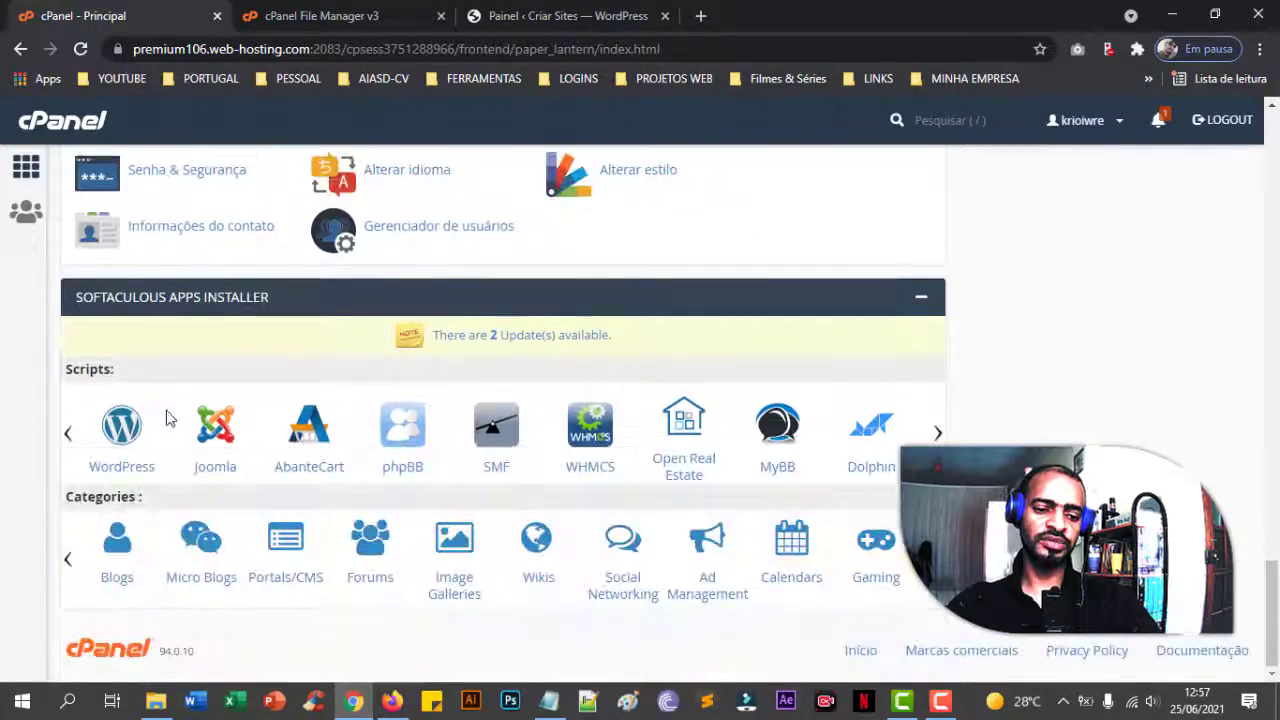
scroll(246, 434, up, 15)
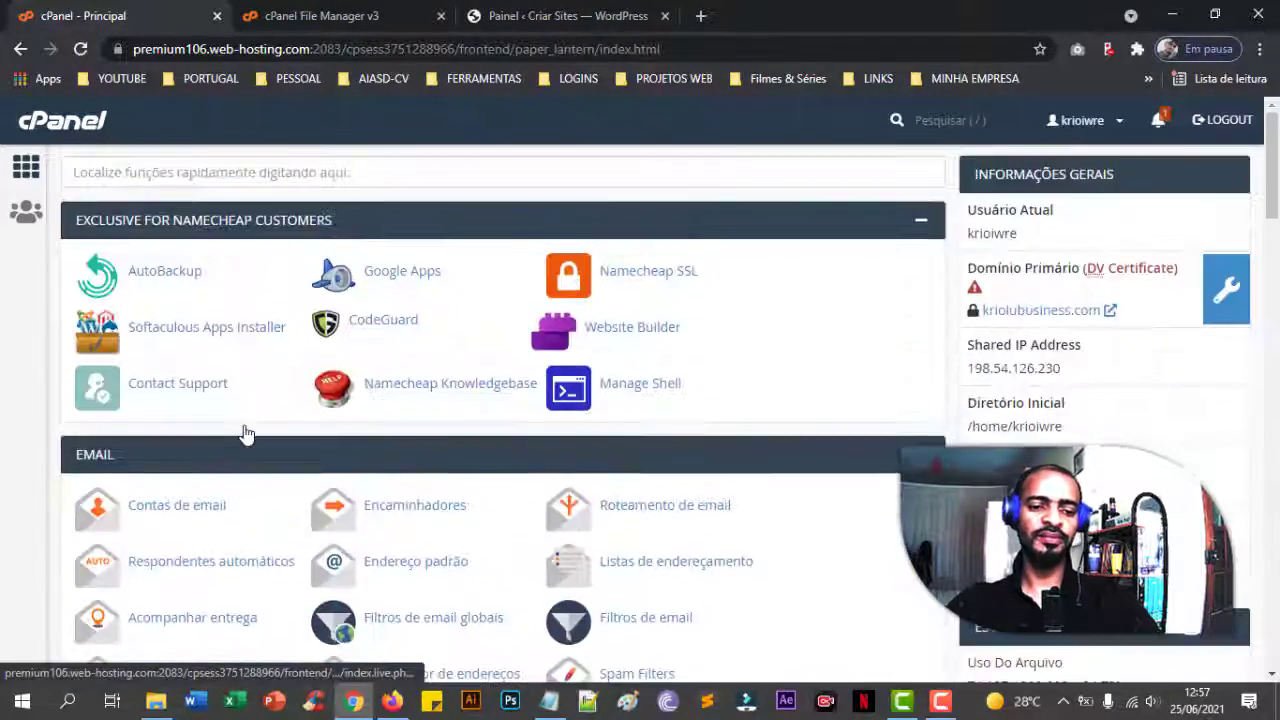
click(320, 16)
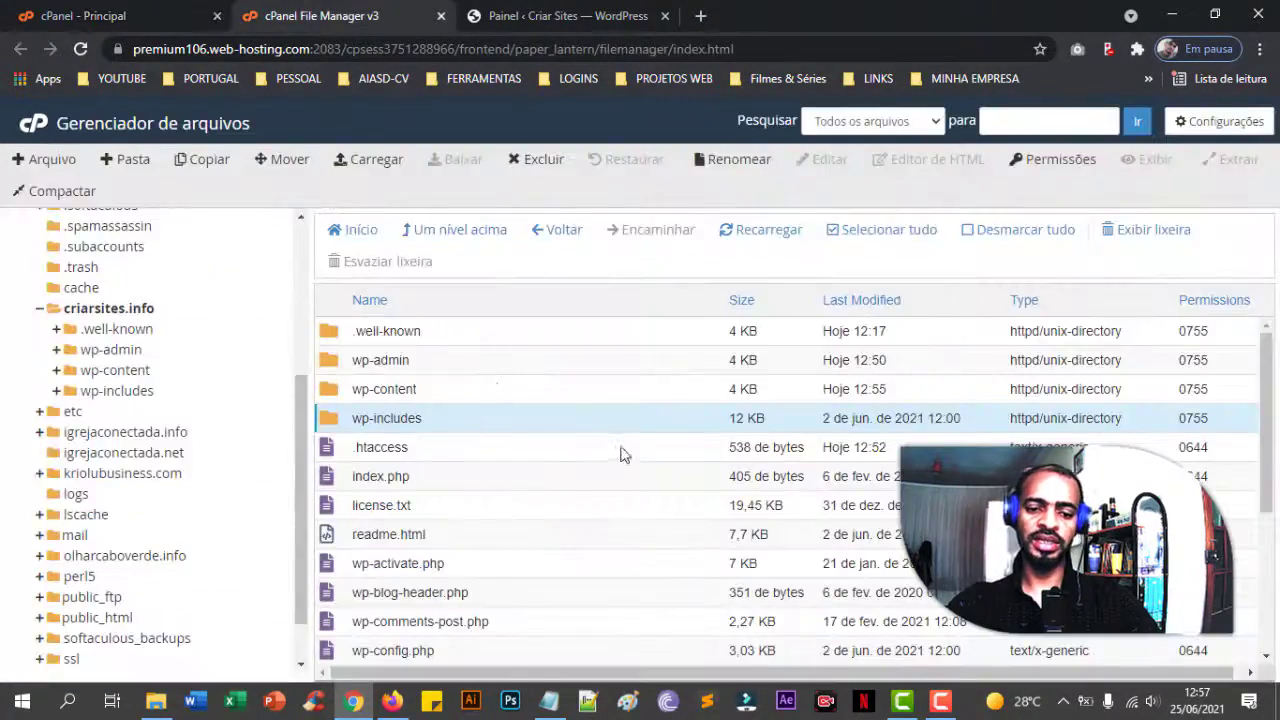
click(118, 308)
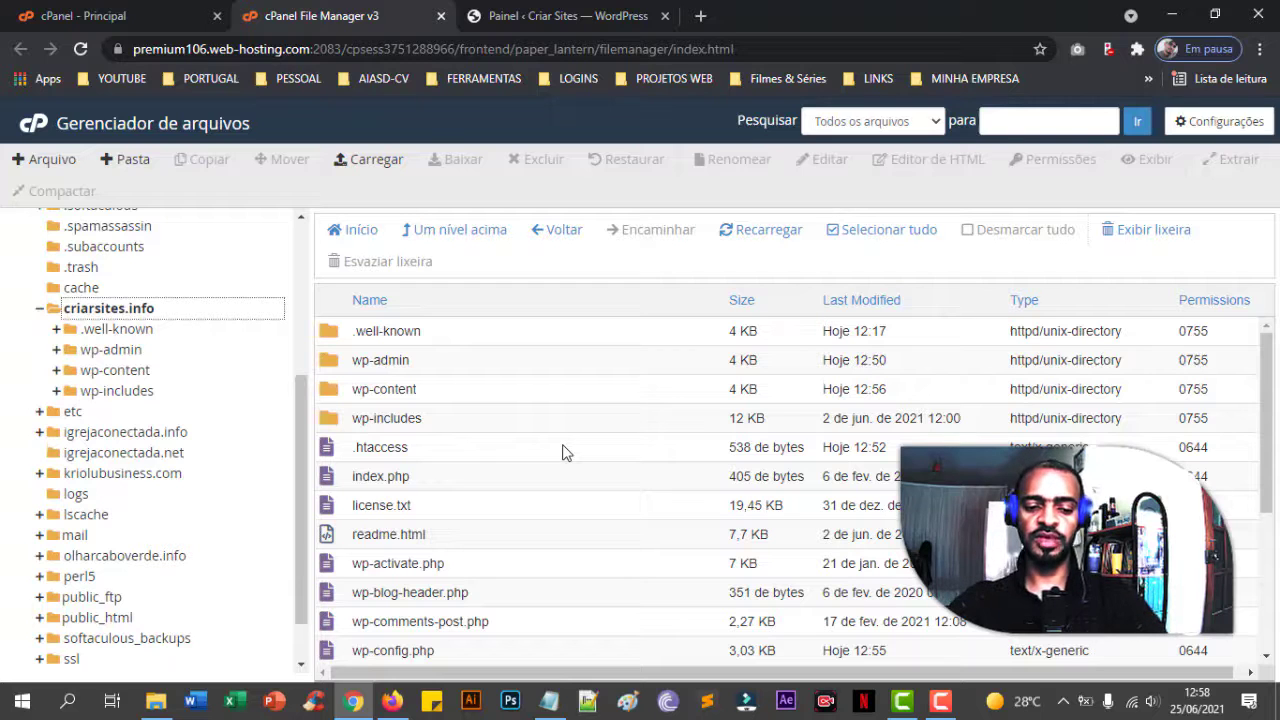
click(560, 18)
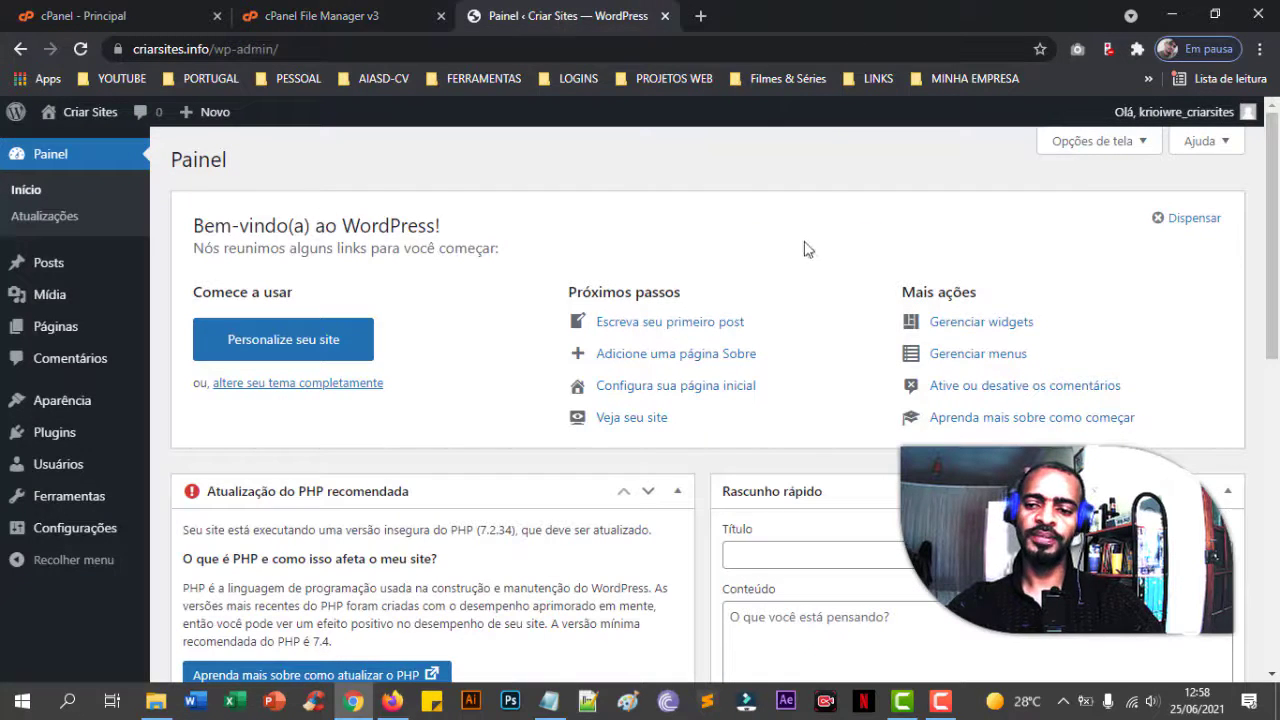
- Log out of WordPress with Sair and close the WordPress and File Manager tabs
mouse_move(1187, 125)
click(1117, 206)
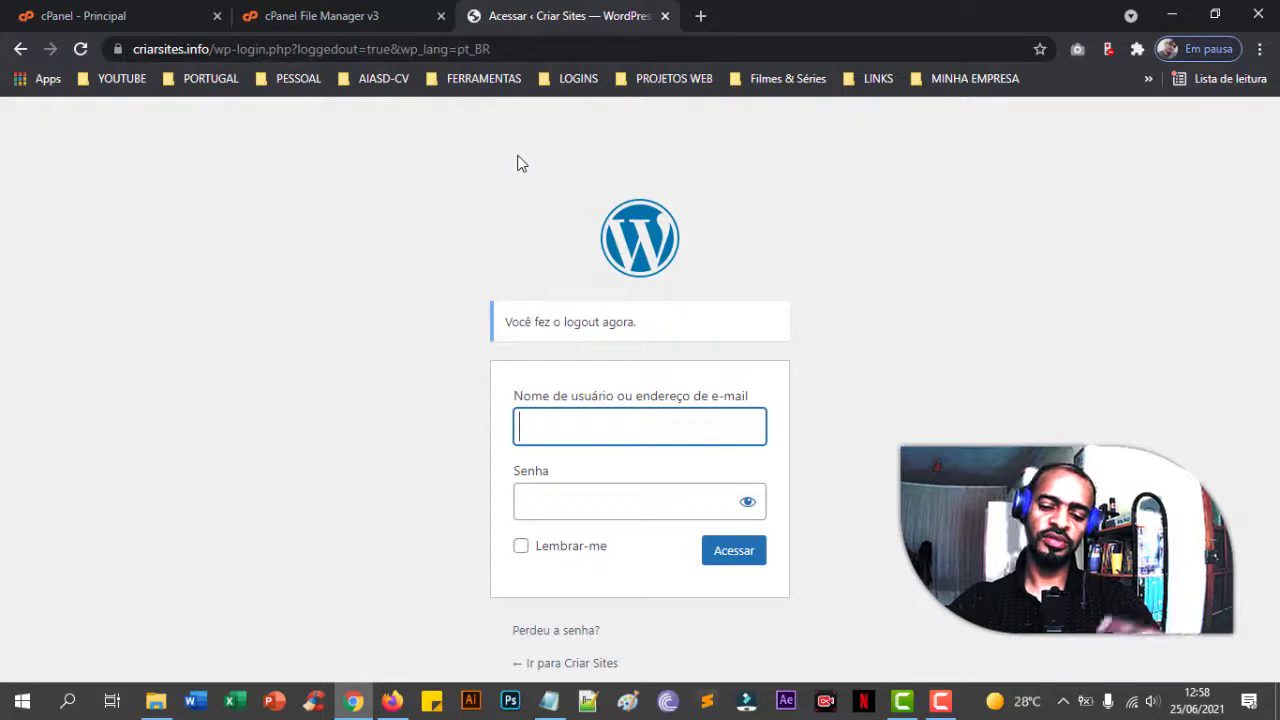
click(665, 16)
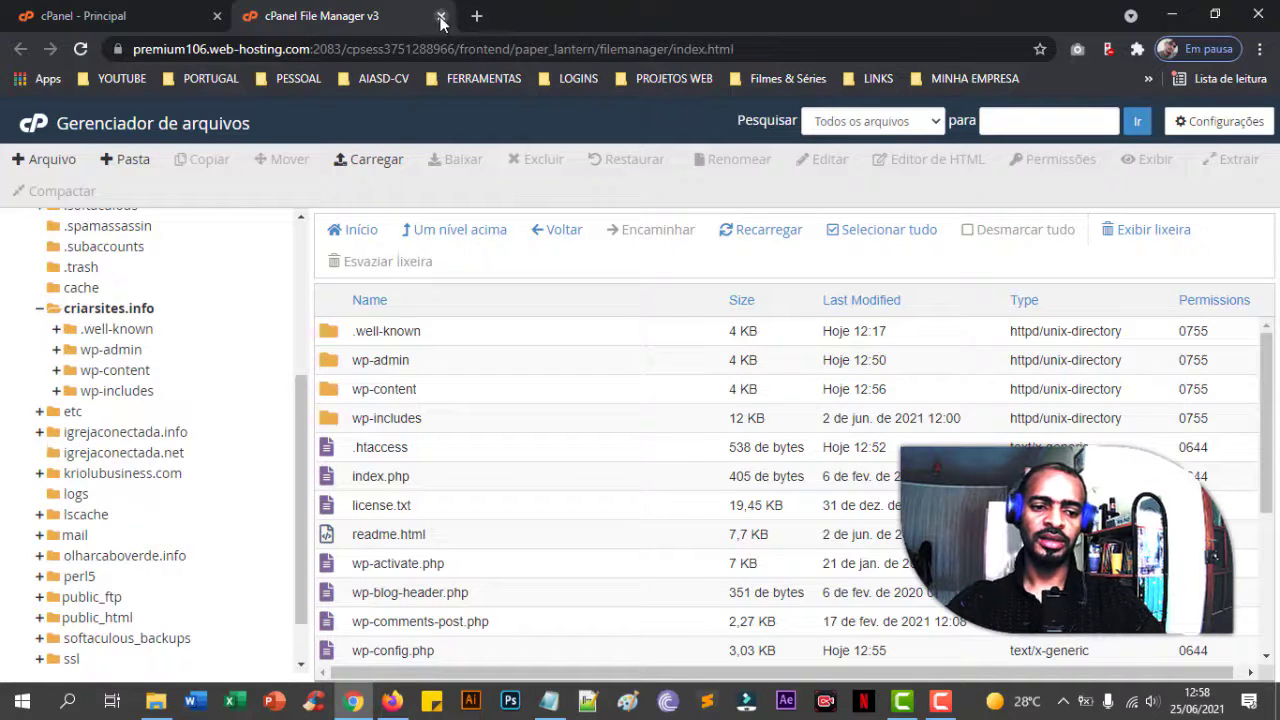
click(441, 17)
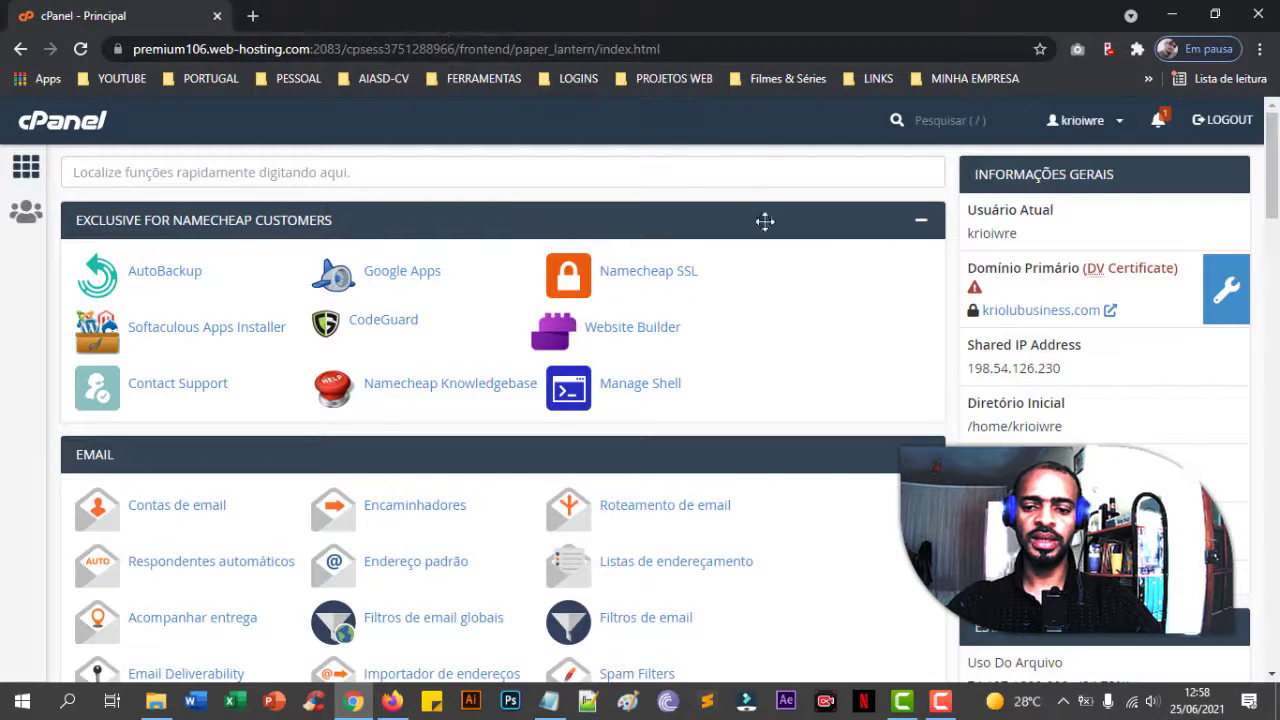